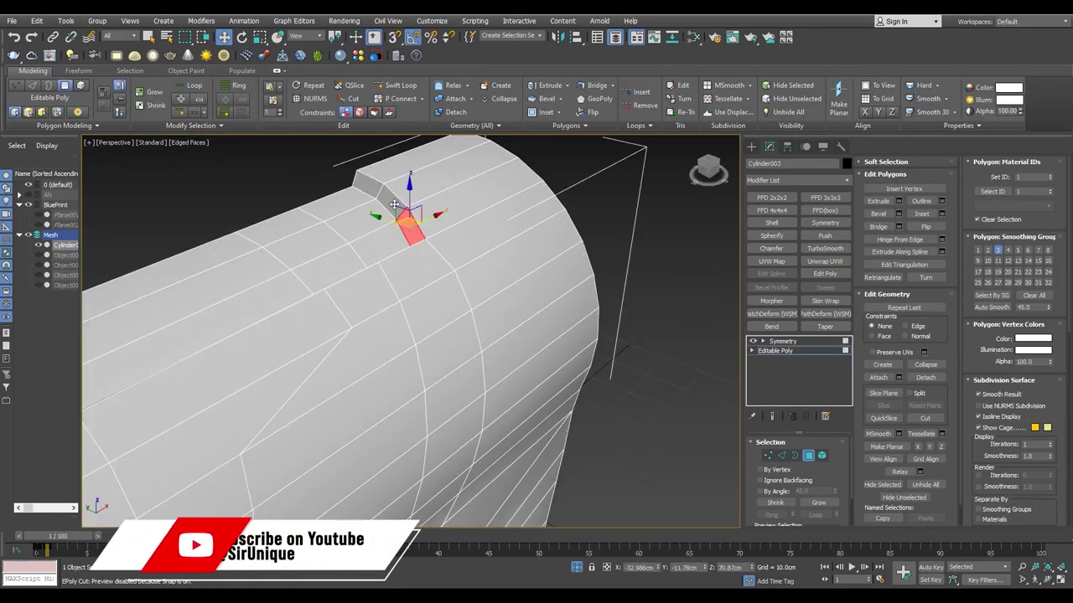
- In Vertex mode with See-Through on, move the handle-opening corner vertices to trace the yellow blueprint
{"action": "left_click", "coordinate": [781, 455]}
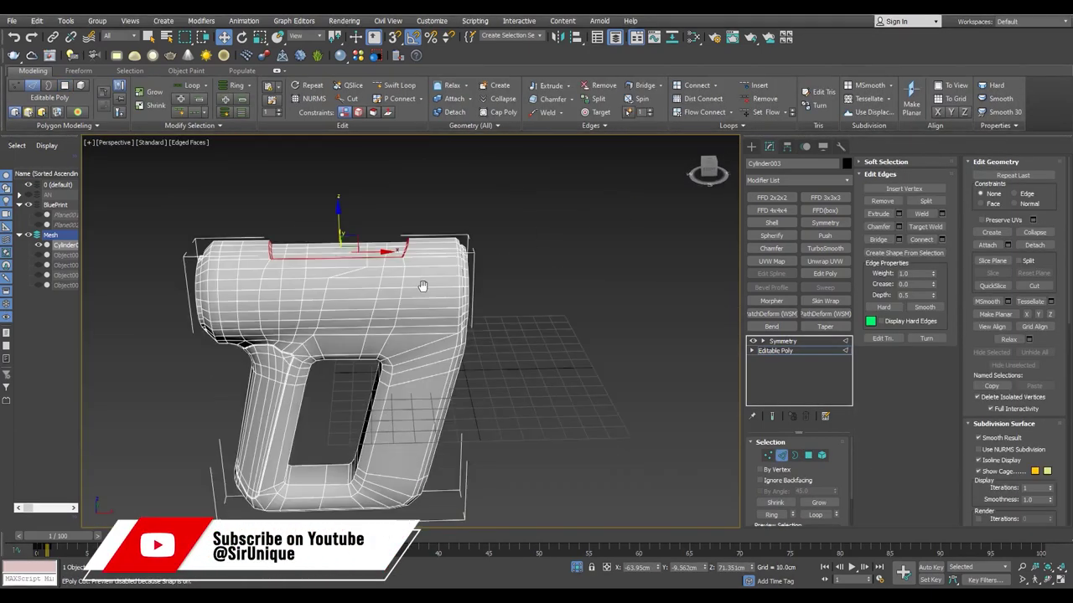
{"action": "scroll", "coordinate": [432, 285], "scroll_direction": "up", "scroll_amount": 3}
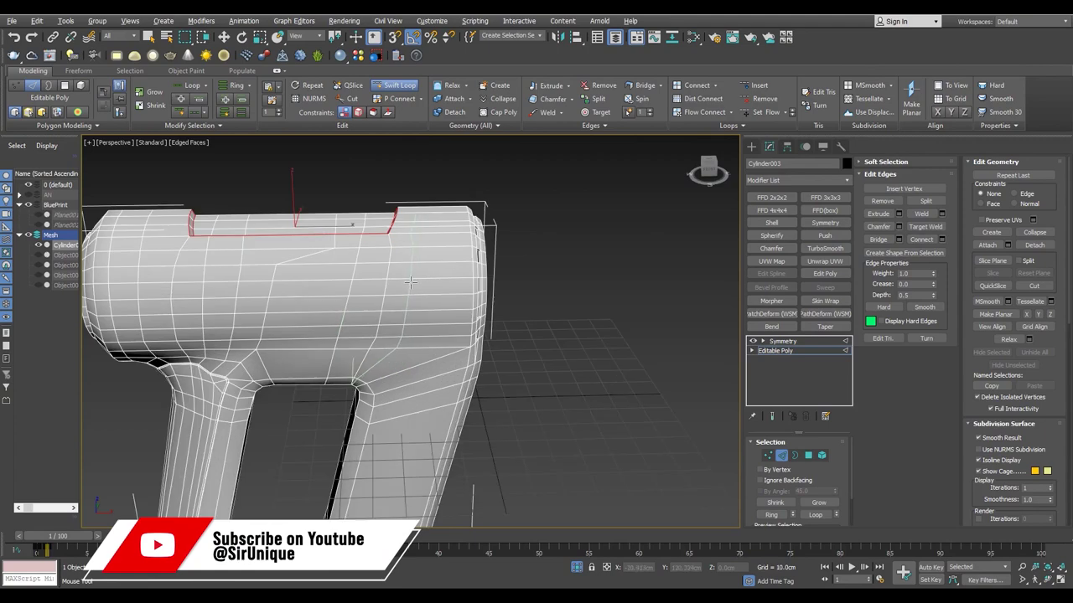
{"action": "key", "text": "1"}
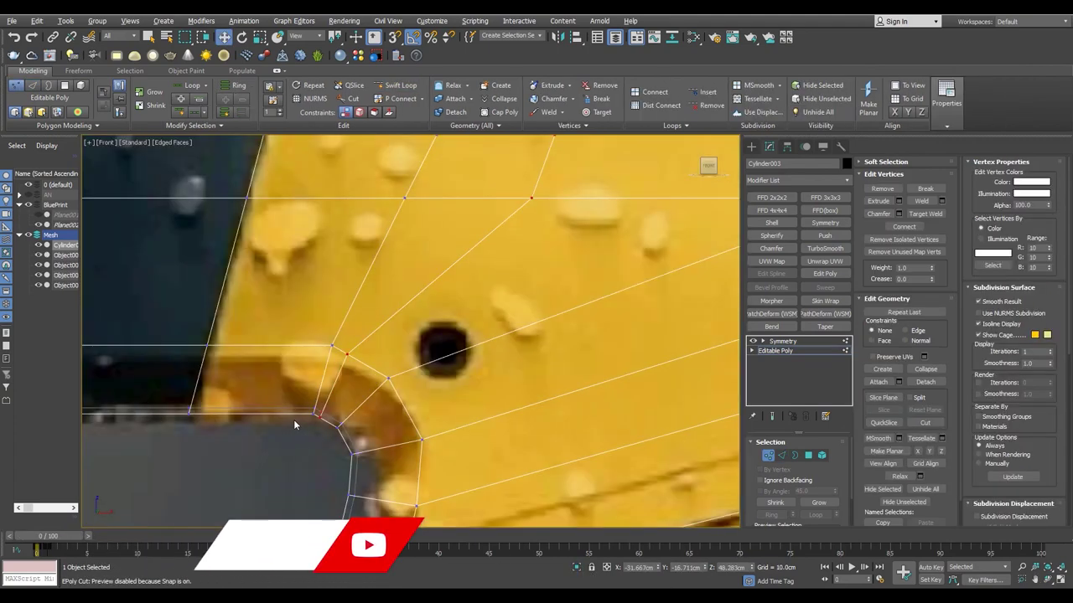
{"action": "scroll", "coordinate": [343, 406], "scroll_direction": "up", "scroll_amount": 2}
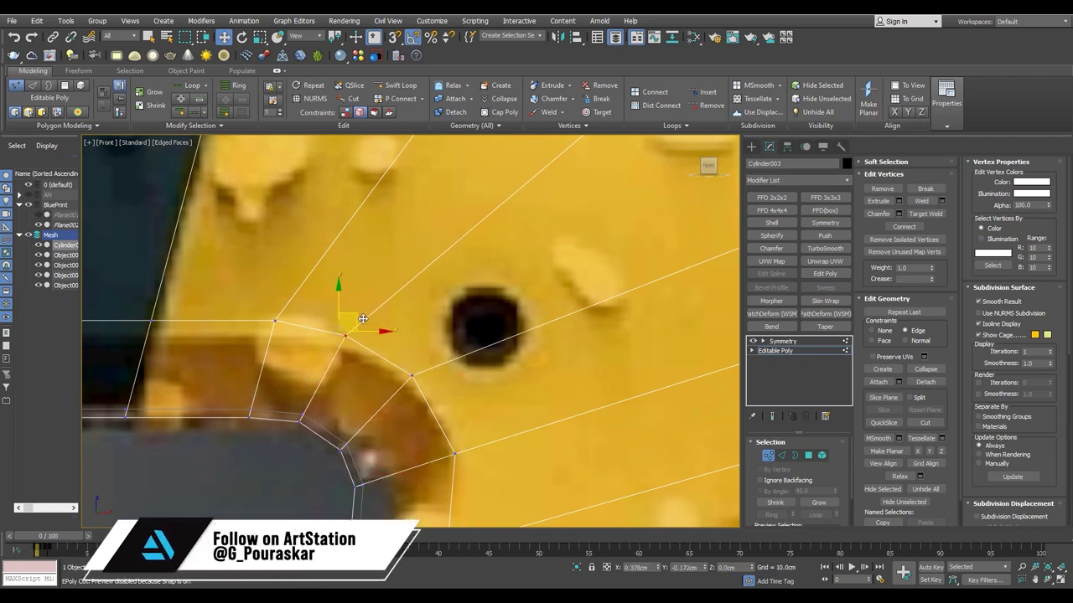
{"action": "middle_click_drag", "start_coordinate": [243, 302], "coordinate": [361, 273]}
{"action": "left_click", "coordinate": [361, 272]}
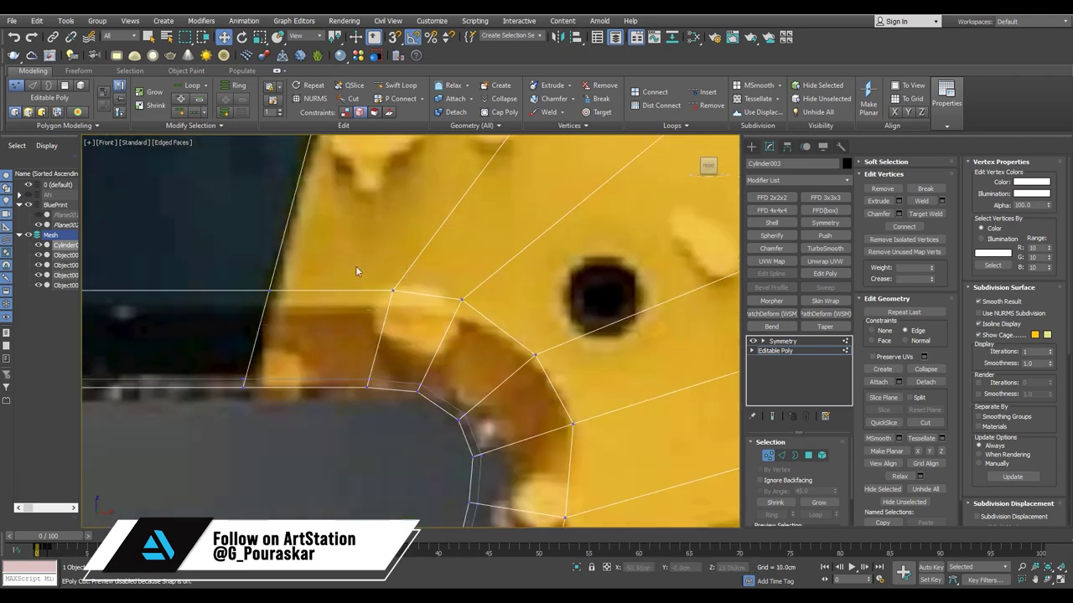
{"action": "scroll", "coordinate": [409, 290], "scroll_direction": "down", "scroll_amount": 3}
{"action": "scroll", "coordinate": [385, 352], "scroll_direction": "down", "scroll_amount": 3}
{"action": "scroll", "coordinate": [346, 460], "scroll_direction": "down", "scroll_amount": 2}
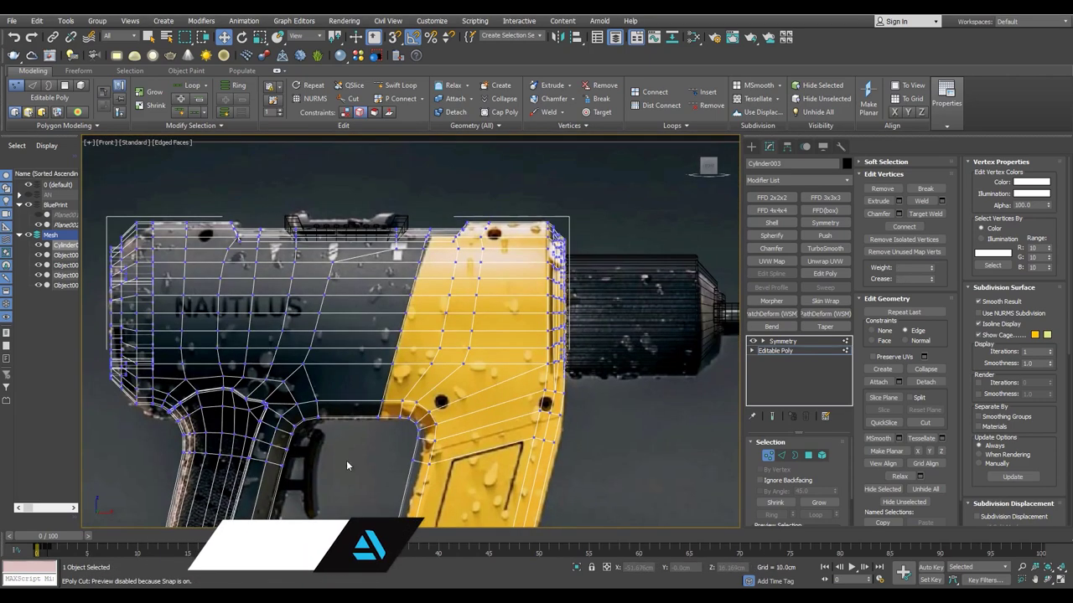
{"action": "scroll", "coordinate": [496, 495], "scroll_direction": "down", "scroll_amount": 2}
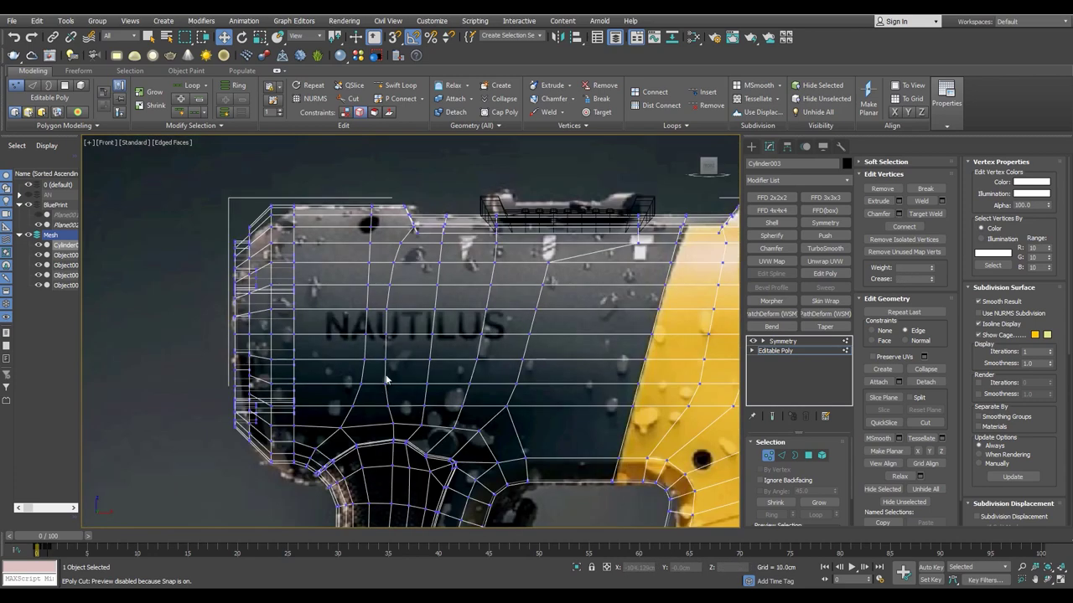
{"action": "scroll", "coordinate": [416, 310], "scroll_direction": "up", "scroll_amount": 2}
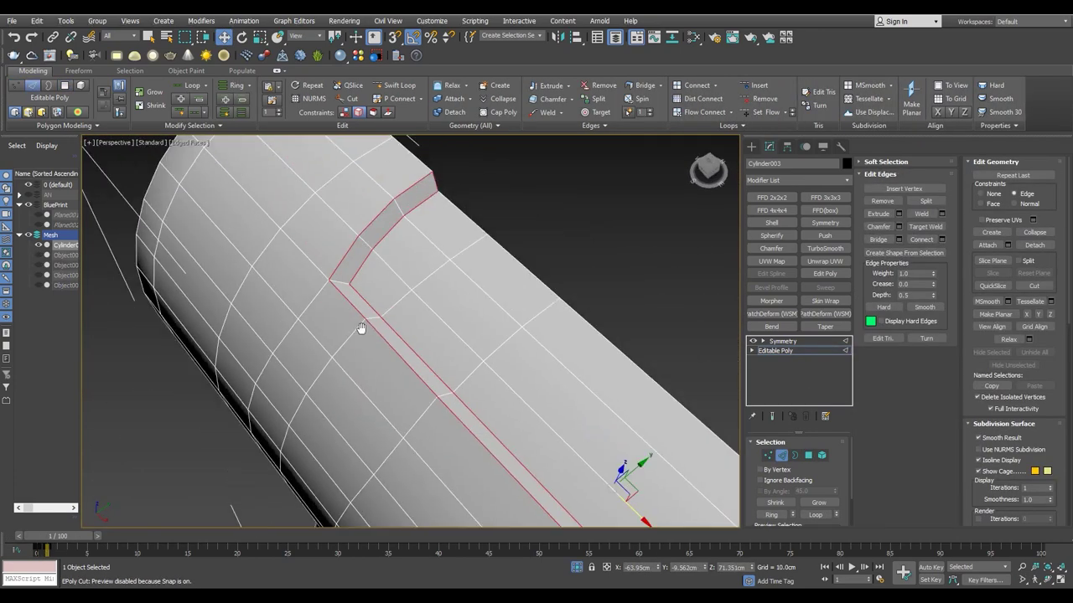
- Chamfer the top groove edges and cut a supporting edge at the groove corner
{"action": "left_click", "coordinate": [898, 226]}
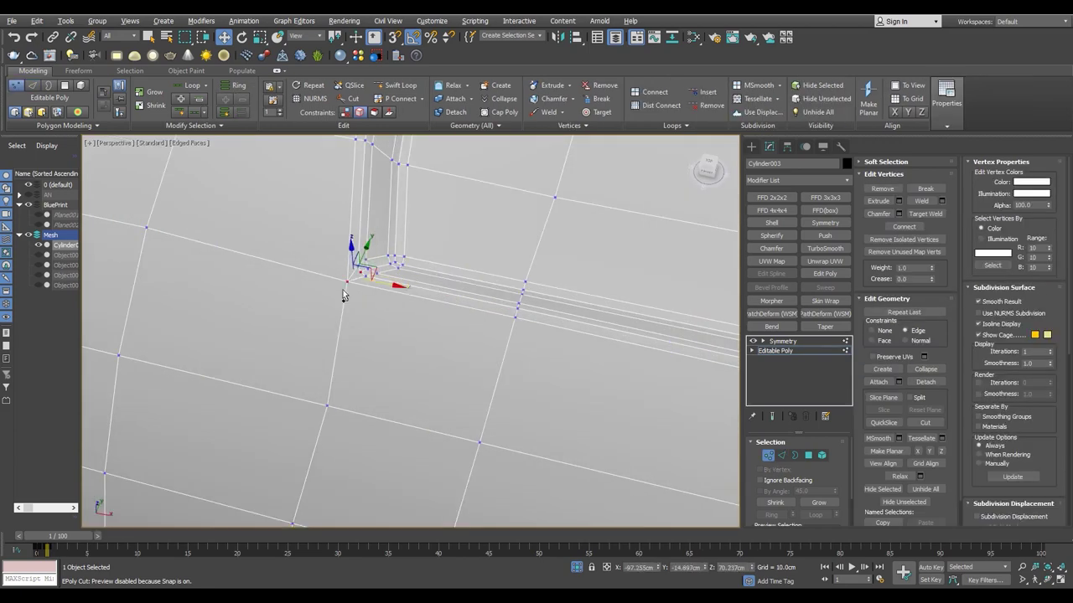
{"action": "middle_click_drag", "start_coordinate": [346, 282], "coordinate": [391, 338], "text": "alt"}
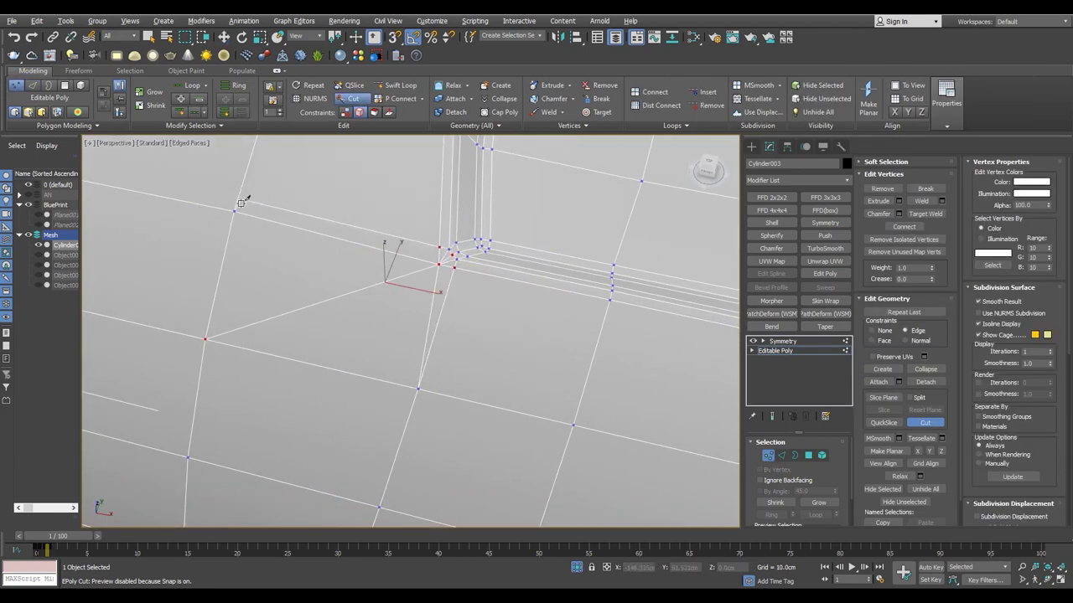
{"action": "key", "text": "F3"}
{"action": "key", "text": "w"}
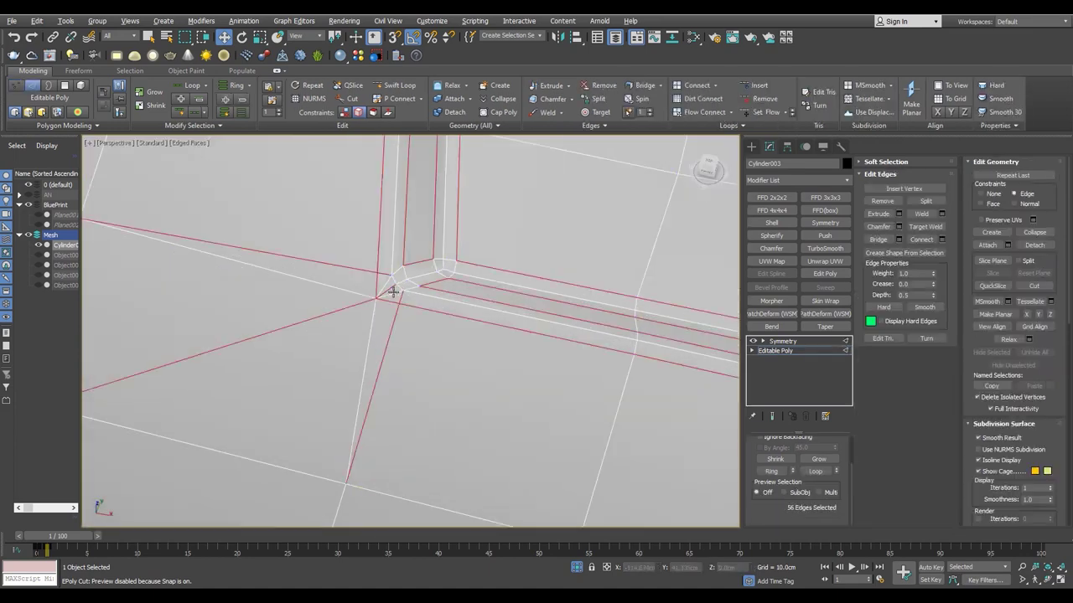
- Preview the housing with TurboSmooth to inspect the groove, then return to the base poly mesh
{"action": "left_click", "coordinate": [782, 341]}
{"action": "key", "text": "F4"}
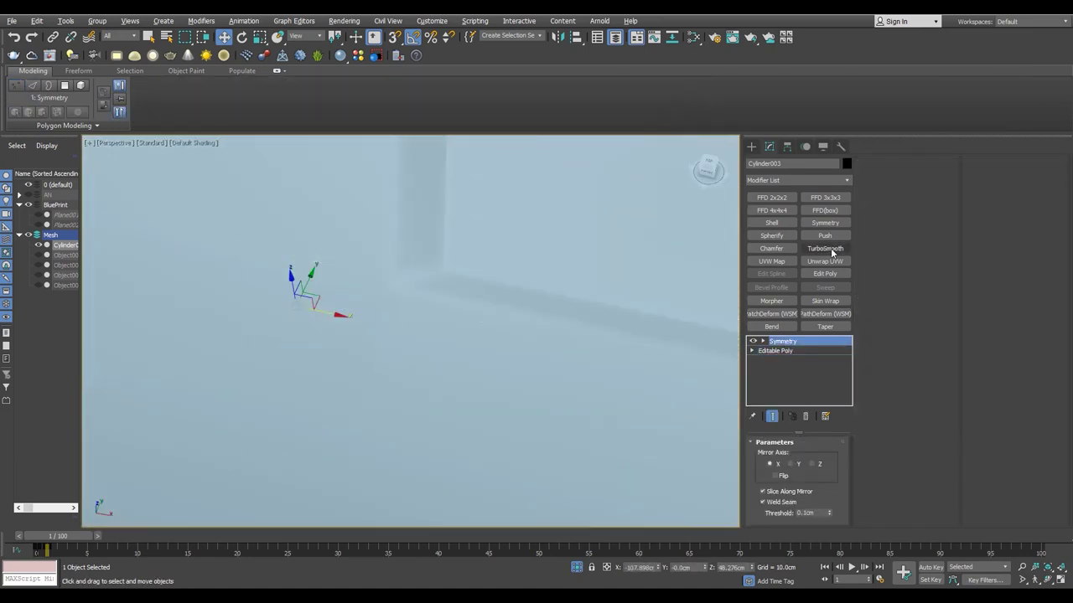
{"action": "left_click", "coordinate": [825, 248]}
{"action": "scroll", "coordinate": [346, 254], "scroll_direction": "down", "scroll_amount": 2}
{"action": "scroll", "coordinate": [346, 254], "scroll_direction": "up", "scroll_amount": 3}
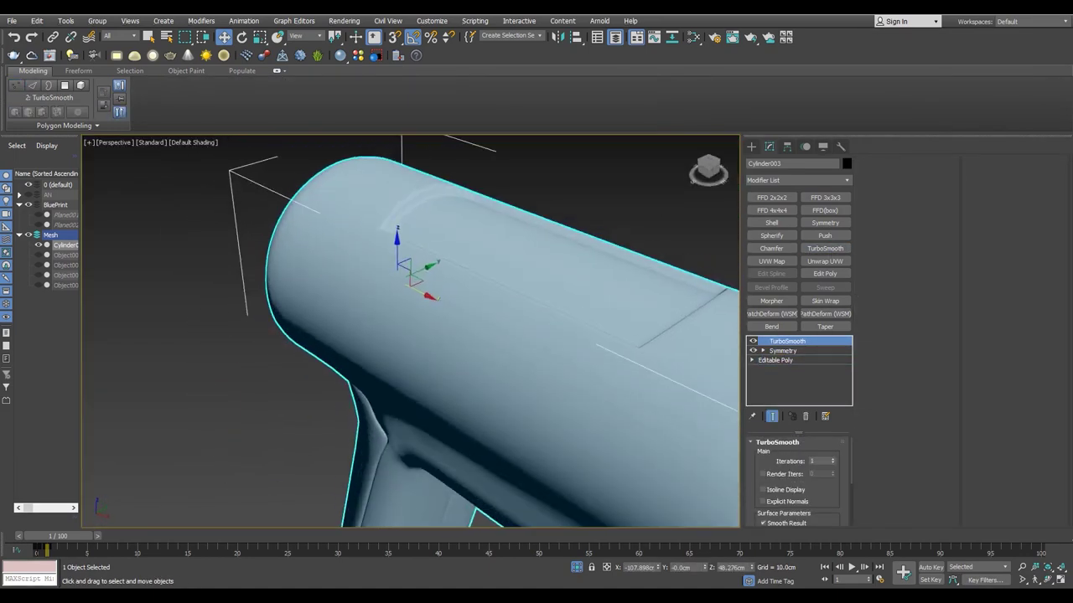
{"action": "middle_click_drag", "start_coordinate": [305, 317], "coordinate": [455, 371], "text": "alt"}
{"action": "scroll", "coordinate": [539, 394], "scroll_direction": "up", "scroll_amount": 3}
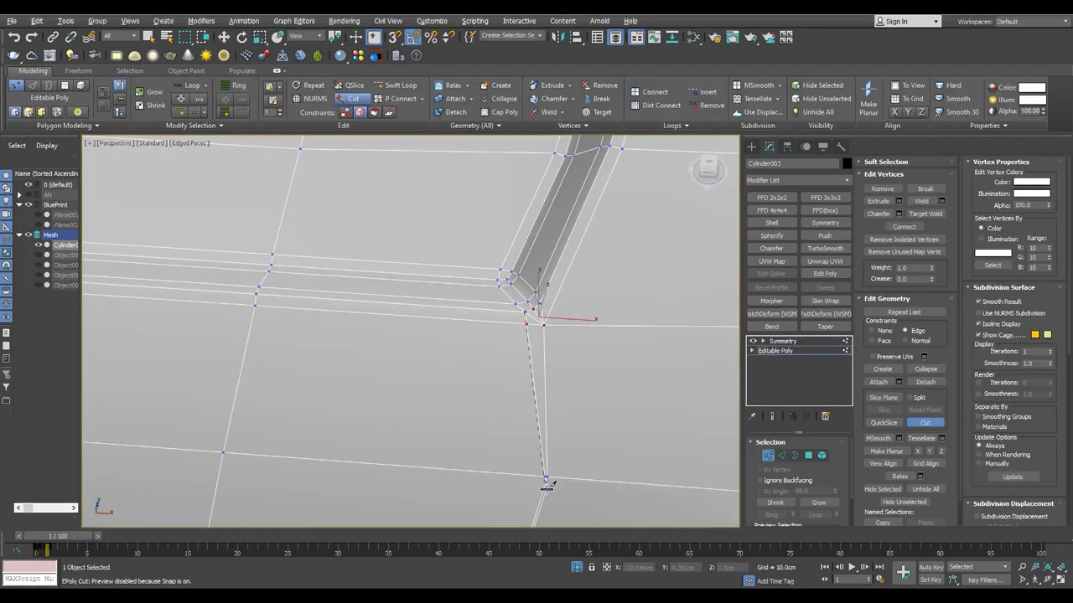
{"action": "middle_click_drag", "start_coordinate": [564, 474], "coordinate": [393, 287], "text": "alt"}
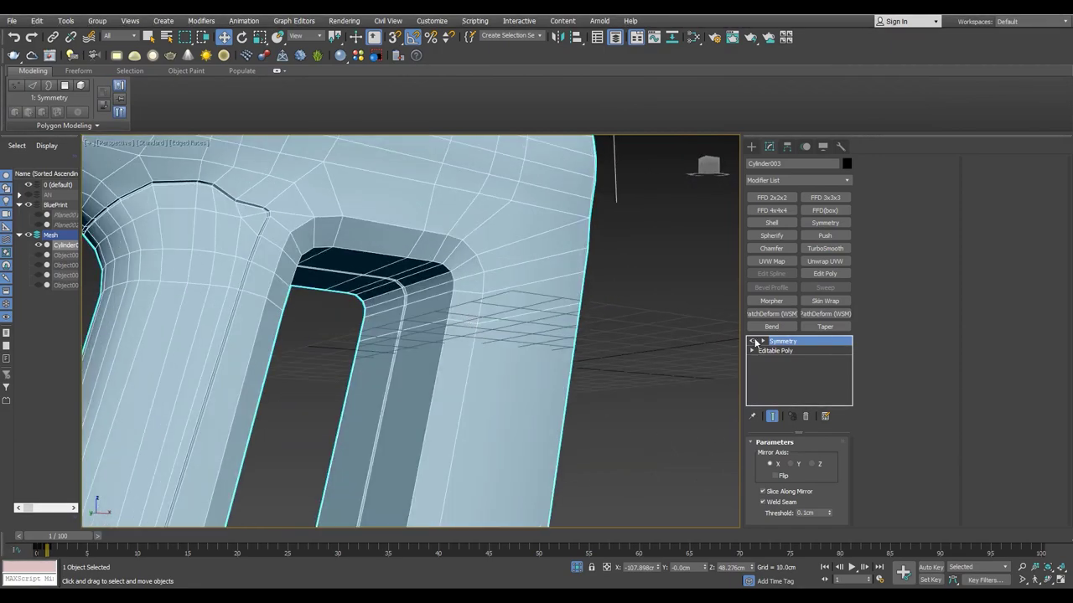
{"action": "left_click", "coordinate": [770, 350]}
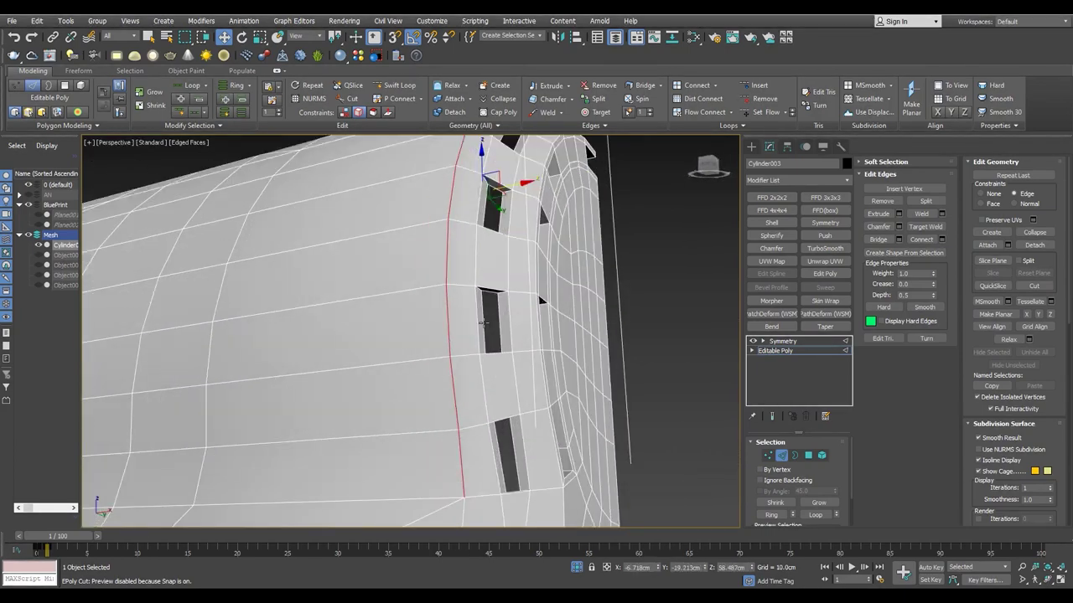
- Select the edge loop bordering the slotted rear vent ring
{"action": "left_click", "coordinate": [463, 346]}
{"action": "middle_click_drag", "start_coordinate": [465, 201], "coordinate": [439, 254], "text": "alt"}
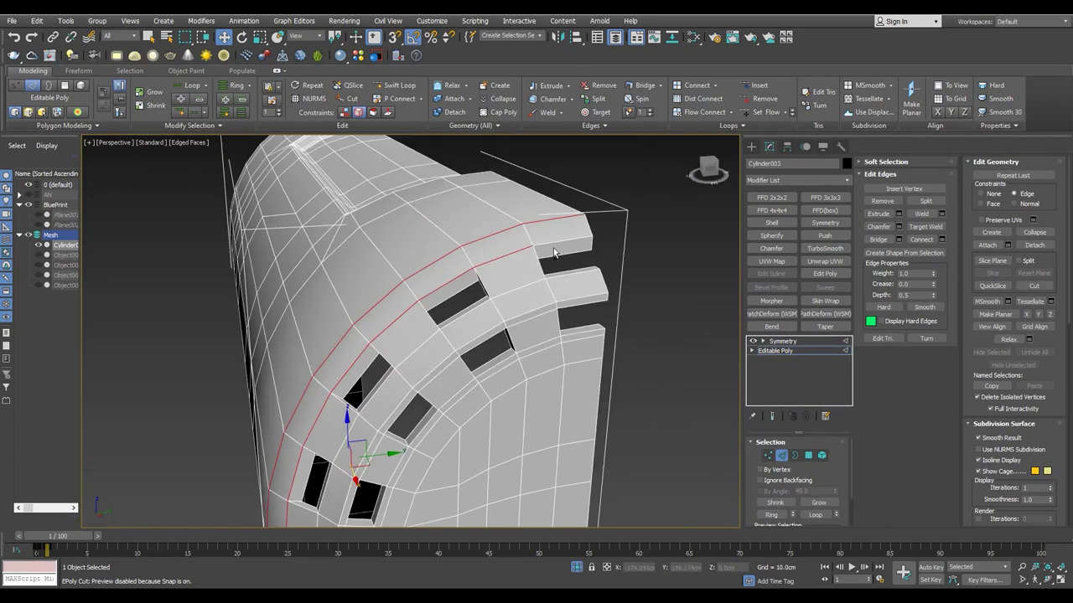
{"action": "mouse_move", "coordinate": [548, 177]}
{"action": "middle_mouse_down", "text": "alt"}
{"action": "mouse_move", "coordinate": [444, 219]}
{"action": "mouse_move", "coordinate": [500, 294]}
{"action": "middle_mouse_up", "text": "alt"}
{"action": "middle_click_drag", "start_coordinate": [482, 356], "coordinate": [448, 282], "text": "alt"}
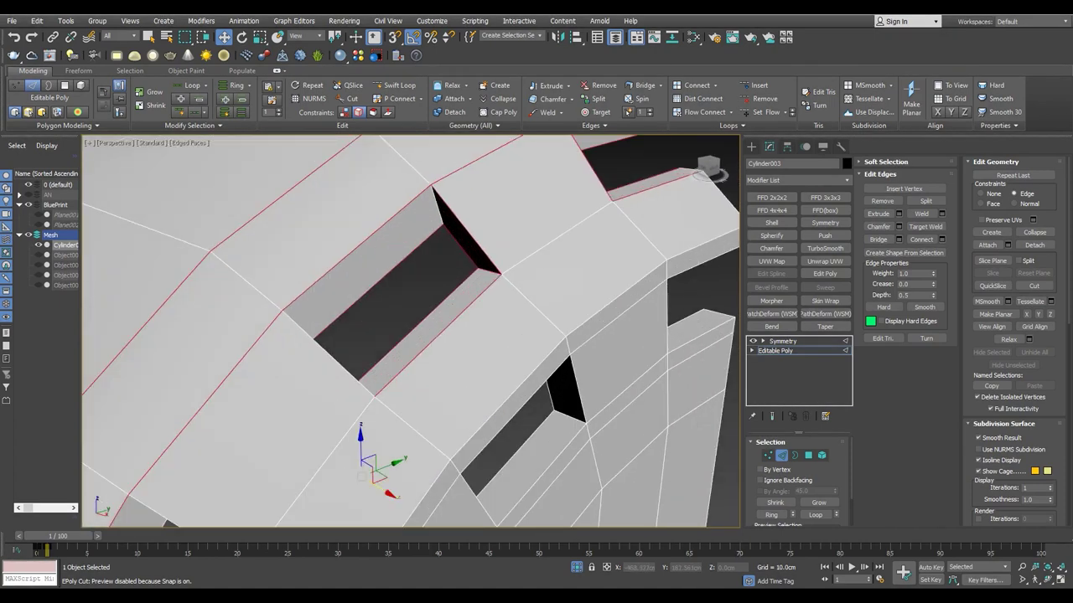
{"action": "scroll", "coordinate": [476, 271], "scroll_direction": "down", "scroll_amount": 10}
{"action": "mouse_move", "coordinate": [476, 271]}
{"action": "middle_mouse_down", "text": "alt"}
{"action": "mouse_move", "coordinate": [360, 263]}
{"action": "mouse_move", "coordinate": [445, 299]}
{"action": "mouse_move", "coordinate": [361, 256]}
{"action": "middle_mouse_up", "text": "alt"}
{"action": "scroll", "coordinate": [361, 256], "scroll_direction": "up", "scroll_amount": 5}
{"action": "scroll", "coordinate": [361, 256], "scroll_direction": "up", "scroll_amount": 3}
- Chamfer the selected vent-slot edges and confirm the first chamfer
{"action": "left_click", "coordinate": [900, 227]}
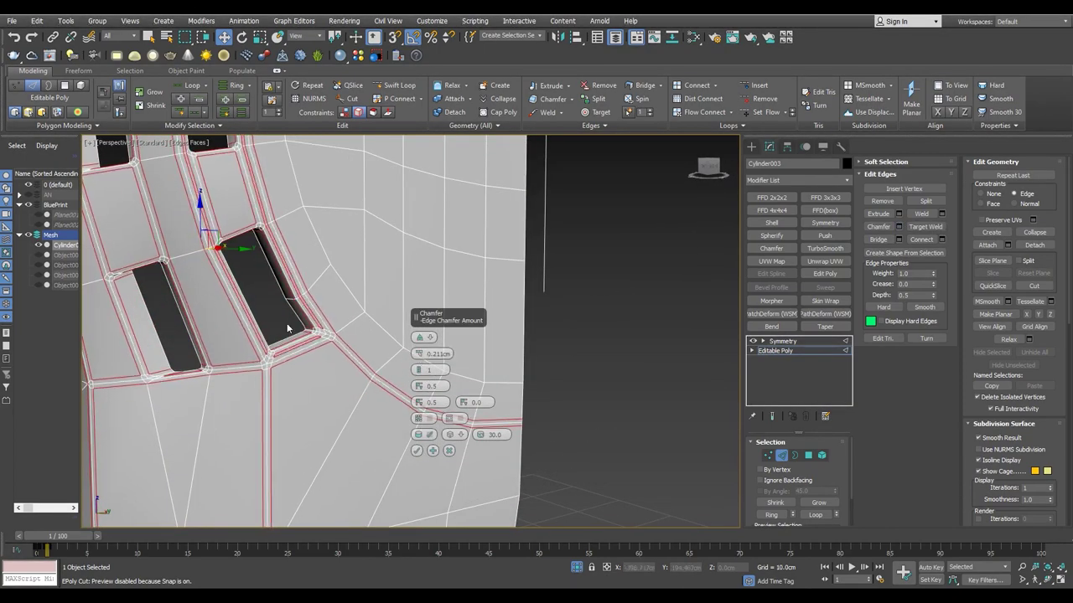
{"action": "scroll", "coordinate": [377, 394], "scroll_direction": "up", "scroll_amount": 2}
{"action": "left_click", "coordinate": [413, 447]}
{"action": "scroll", "coordinate": [335, 335], "scroll_direction": "down", "scroll_amount": 4}
{"action": "scroll", "coordinate": [239, 218], "scroll_direction": "up", "scroll_amount": 2}
{"action": "mouse_move", "coordinate": [239, 218]}
{"action": "middle_mouse_down", "text": "alt"}
{"action": "mouse_move", "coordinate": [269, 240]}
{"action": "mouse_move", "coordinate": [282, 292]}
{"action": "mouse_move", "coordinate": [370, 290]}
{"action": "middle_mouse_up", "text": "alt"}
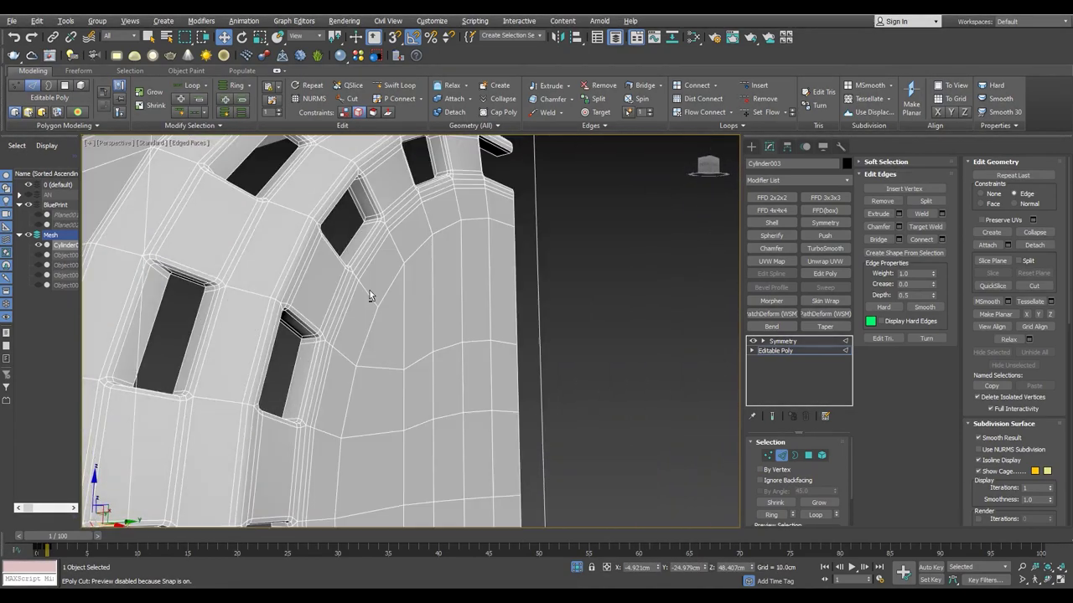
{"action": "scroll", "coordinate": [370, 290], "scroll_direction": "up", "scroll_amount": 3}
{"action": "scroll", "coordinate": [304, 327], "scroll_direction": "up", "scroll_amount": 2}
- Apply and confirm a second chamfer on the vent-slot edges
{"action": "mouse_move", "coordinate": [304, 328]}
{"action": "middle_mouse_down", "text": "alt"}
{"action": "mouse_move", "coordinate": [282, 306]}
{"action": "mouse_move", "coordinate": [203, 292]}
{"action": "middle_mouse_up", "text": "alt"}
{"action": "scroll", "coordinate": [282, 311], "scroll_direction": "down", "scroll_amount": 2}
{"action": "scroll", "coordinate": [280, 306], "scroll_direction": "down", "scroll_amount": 4}
{"action": "scroll", "coordinate": [390, 318], "scroll_direction": "up", "scroll_amount": 4}
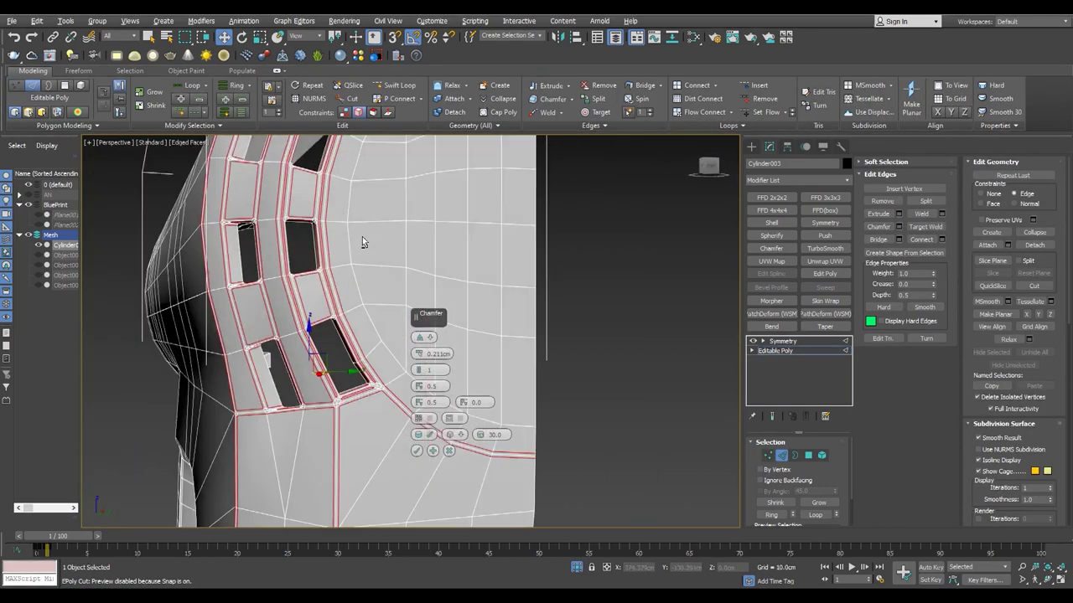
{"action": "scroll", "coordinate": [362, 236], "scroll_direction": "down", "scroll_amount": 4}
{"action": "mouse_move", "coordinate": [395, 209]}
{"action": "middle_mouse_down", "text": "alt"}
{"action": "mouse_move", "coordinate": [414, 433]}
{"action": "mouse_move", "coordinate": [424, 435]}
{"action": "middle_mouse_up", "text": "alt"}
{"action": "scroll", "coordinate": [414, 433], "scroll_direction": "up", "scroll_amount": 4}
{"action": "left_click", "coordinate": [417, 451]}
{"action": "scroll", "coordinate": [417, 451], "scroll_direction": "down", "scroll_amount": 4}
{"action": "scroll", "coordinate": [424, 435], "scroll_direction": "up", "scroll_amount": 4}
{"action": "scroll", "coordinate": [424, 435], "scroll_direction": "up", "scroll_amount": 2}
{"action": "scroll", "coordinate": [424, 435], "scroll_direction": "down", "scroll_amount": 2}
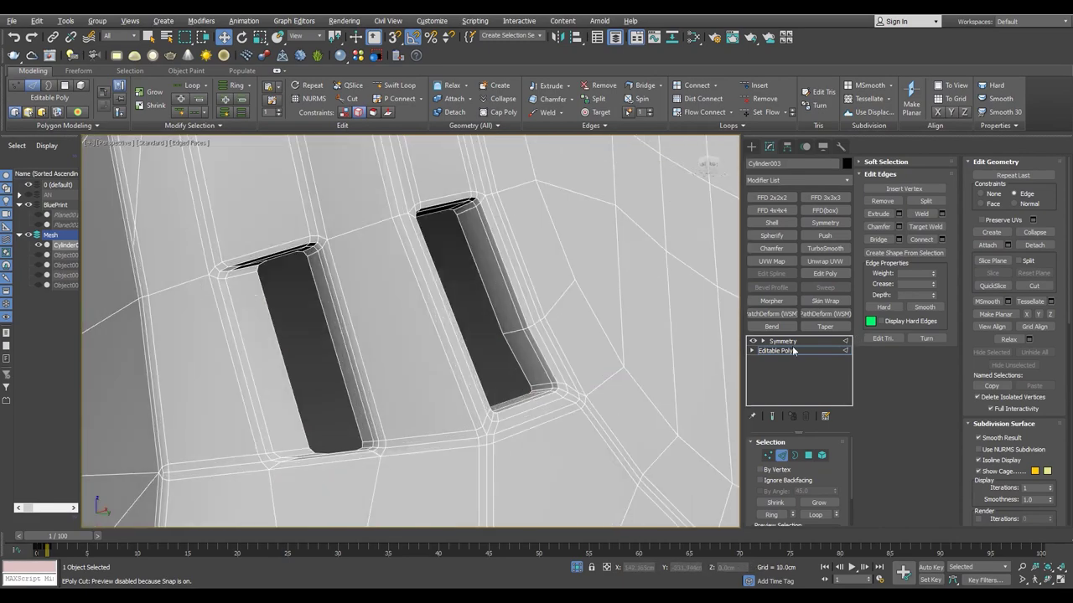
{"action": "scroll", "coordinate": [424, 435], "scroll_direction": "down", "scroll_amount": 5}
- Add a TurboSmooth preview on top of the stack to check the chamfered vent ring
{"action": "left_click", "coordinate": [783, 341]}
{"action": "left_click", "coordinate": [819, 248]}
{"action": "scroll", "coordinate": [385, 356], "scroll_direction": "down", "scroll_amount": 5}
{"action": "scroll", "coordinate": [385, 356], "scroll_direction": "up", "scroll_amount": 5}
{"action": "middle_click_drag", "start_coordinate": [385, 356], "coordinate": [393, 360], "text": "alt"}
{"action": "scroll", "coordinate": [385, 356], "scroll_direction": "up", "scroll_amount": 2}
{"action": "scroll", "coordinate": [384, 356], "scroll_direction": "up", "scroll_amount": 3}
{"action": "scroll", "coordinate": [385, 356], "scroll_direction": "down", "scroll_amount": 4}
- Remove the smoothing preview and return to Edge editing on the base mesh
{"action": "key", "text": "F4"}
{"action": "scroll", "coordinate": [384, 356], "scroll_direction": "up", "scroll_amount": 4}
{"action": "scroll", "coordinate": [256, 254], "scroll_direction": "up", "scroll_amount": 3}
{"action": "key", "text": "ctrl+z"}
{"action": "scroll", "coordinate": [257, 254], "scroll_direction": "down", "scroll_amount": 4}
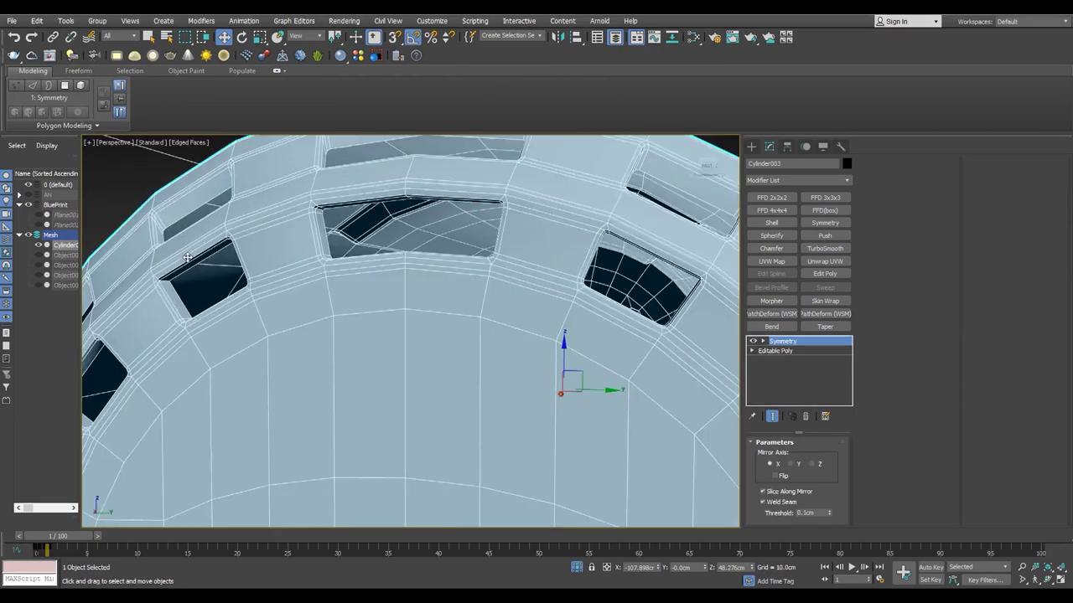
{"action": "scroll", "coordinate": [440, 399], "scroll_direction": "up", "scroll_amount": 2}
{"action": "key", "text": "2"}
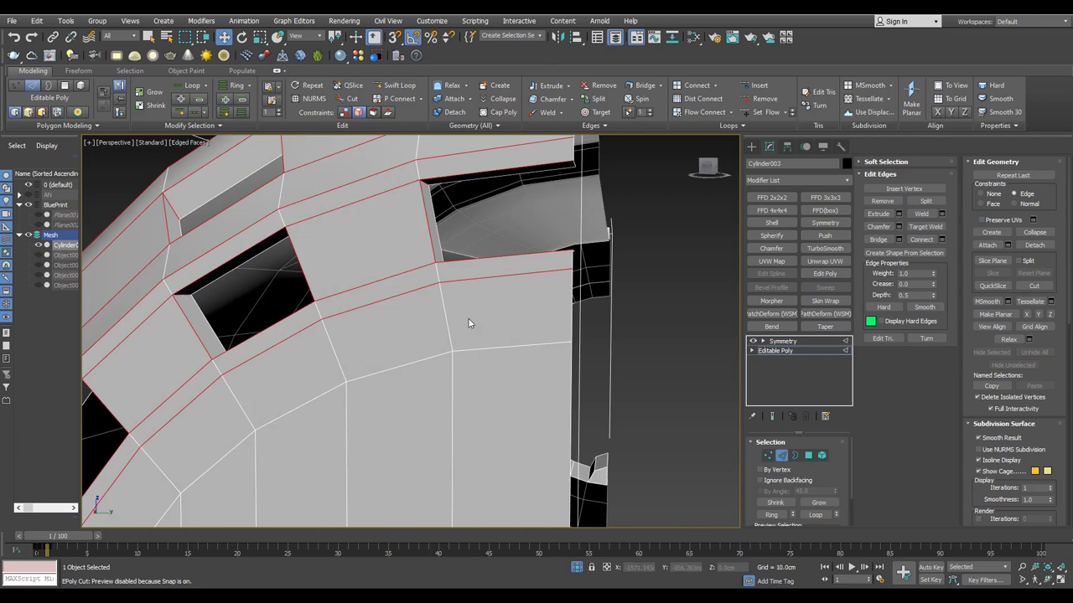
{"action": "scroll", "coordinate": [469, 322], "scroll_direction": "down", "scroll_amount": 2}
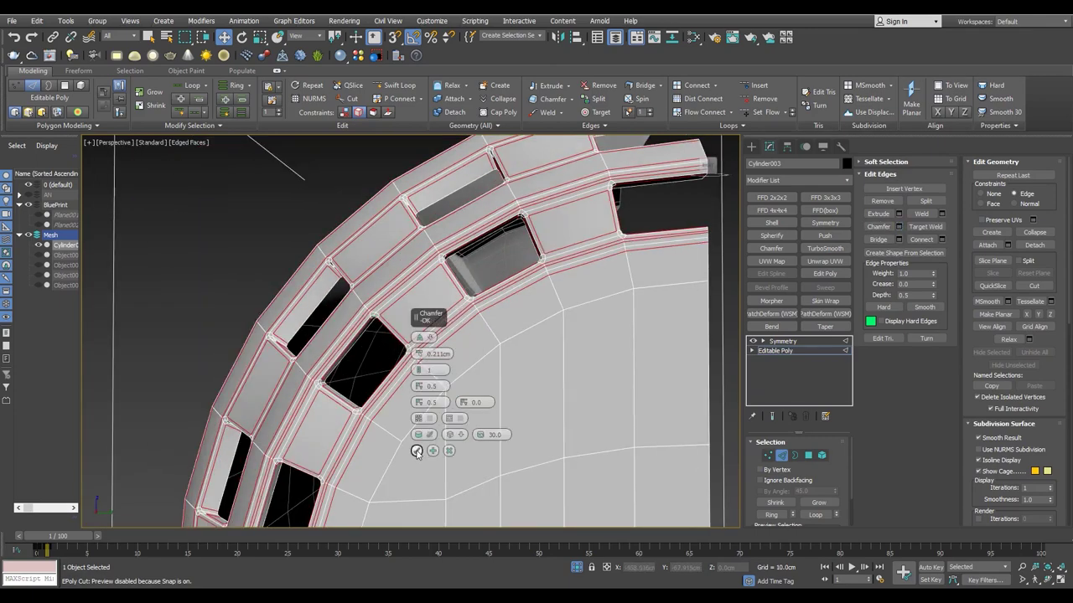
{"action": "left_click", "coordinate": [783, 341]}
{"action": "key", "text": "F4"}
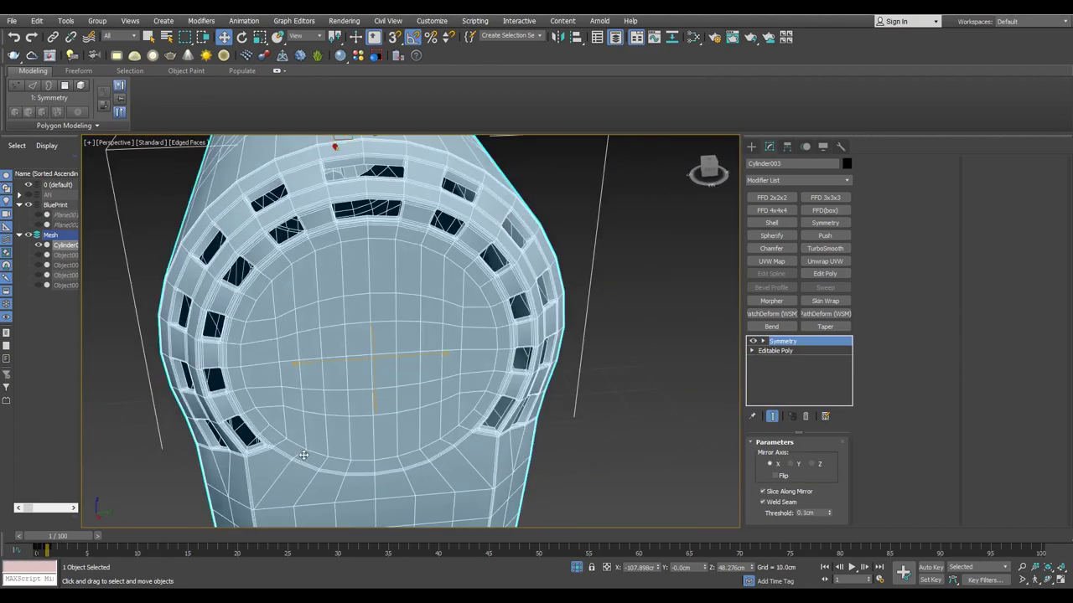
{"action": "middle_click_drag", "start_coordinate": [286, 388], "coordinate": [357, 381], "text": "alt"}
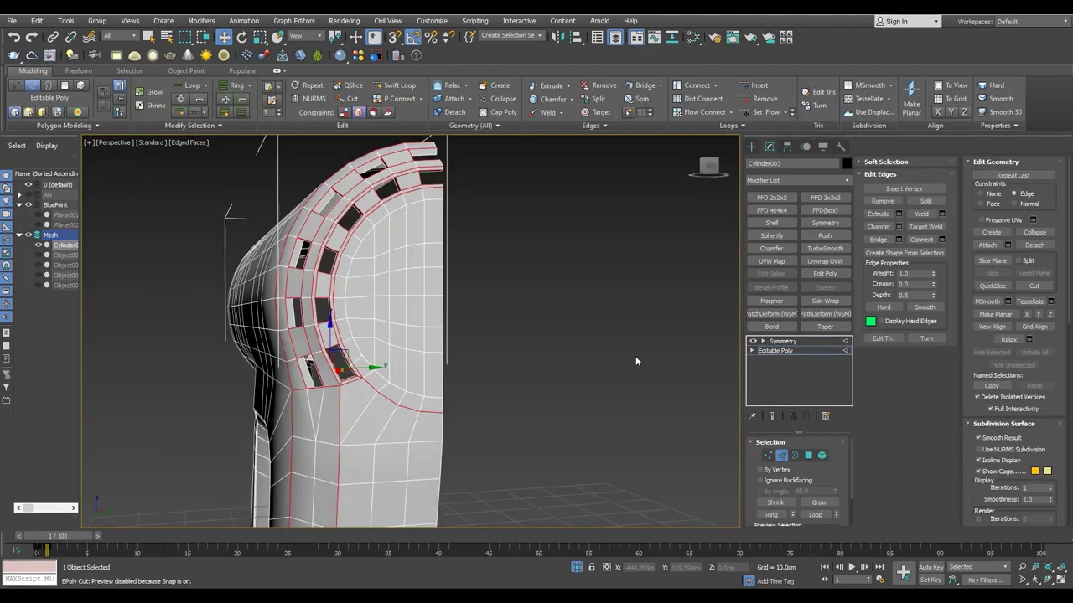
- Zoom in on the rear vents and switch from Vertex to Edge sub-object level
{"action": "scroll", "coordinate": [427, 388], "scroll_direction": "up", "scroll_amount": 3}
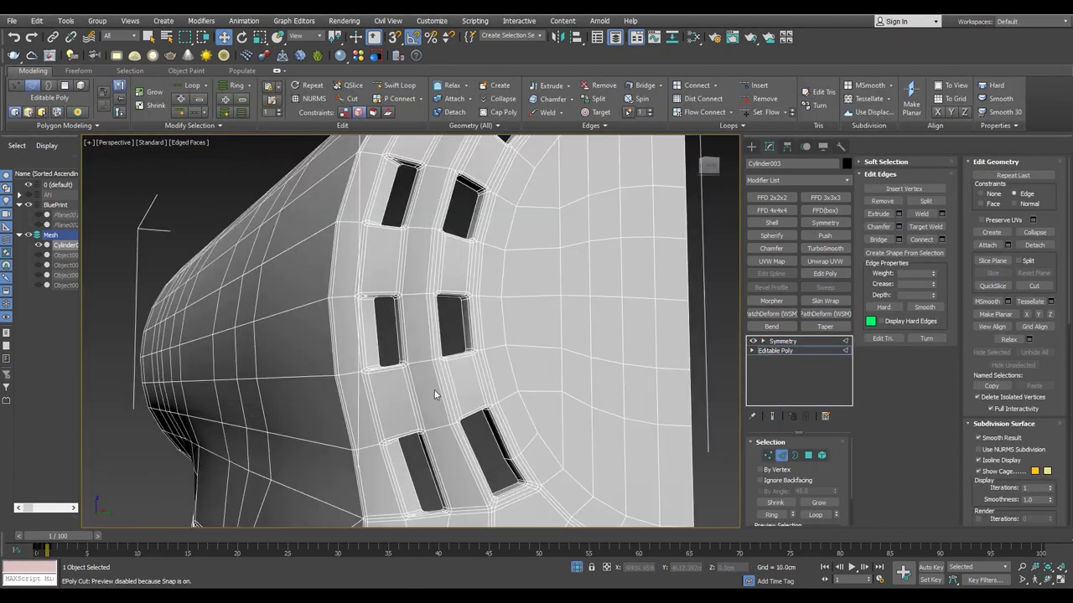
{"action": "scroll", "coordinate": [419, 304], "scroll_direction": "up", "scroll_amount": 2}
{"action": "scroll", "coordinate": [376, 491], "scroll_direction": "down", "scroll_amount": 3}
{"action": "scroll", "coordinate": [426, 358], "scroll_direction": "up", "scroll_amount": 3}
{"action": "scroll", "coordinate": [425, 358], "scroll_direction": "up", "scroll_amount": 3}
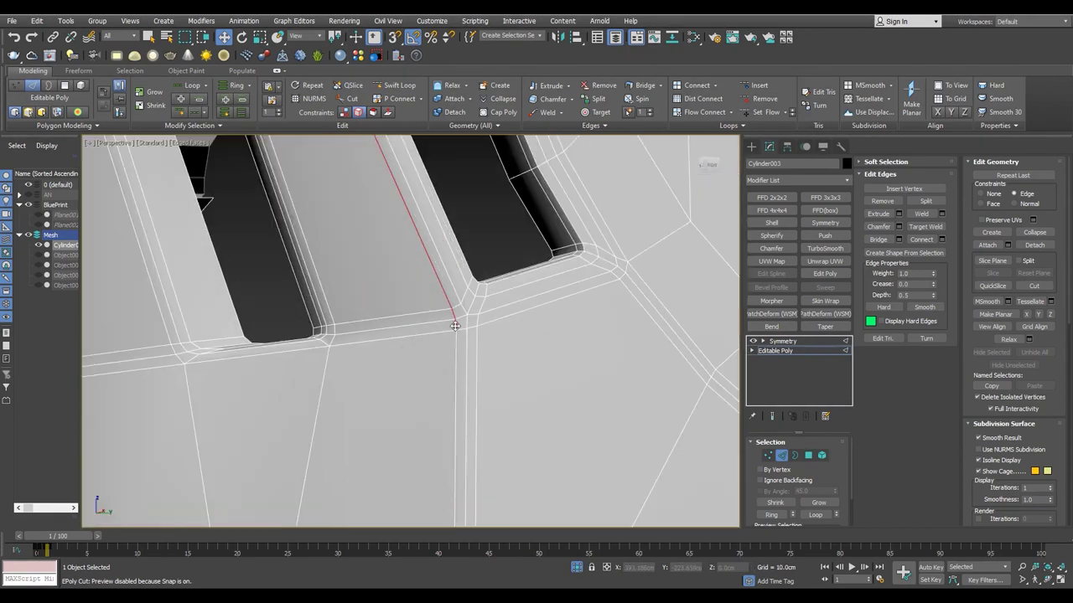
{"action": "scroll", "coordinate": [436, 268], "scroll_direction": "down", "scroll_amount": 3}
{"action": "scroll", "coordinate": [410, 227], "scroll_direction": "up", "scroll_amount": 2}
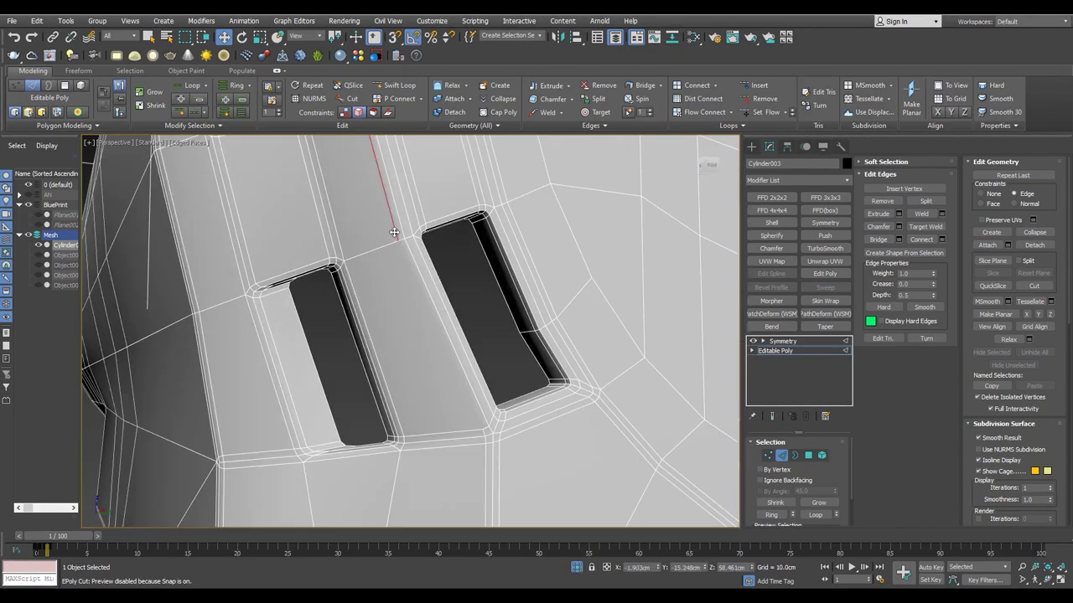
{"action": "scroll", "coordinate": [388, 223], "scroll_direction": "up", "scroll_amount": 2}
{"action": "key", "text": "1"}
{"action": "scroll", "coordinate": [388, 332], "scroll_direction": "up", "scroll_amount": 2}
{"action": "scroll", "coordinate": [388, 333], "scroll_direction": "down", "scroll_amount": 2}
{"action": "scroll", "coordinate": [376, 313], "scroll_direction": "up", "scroll_amount": 3}
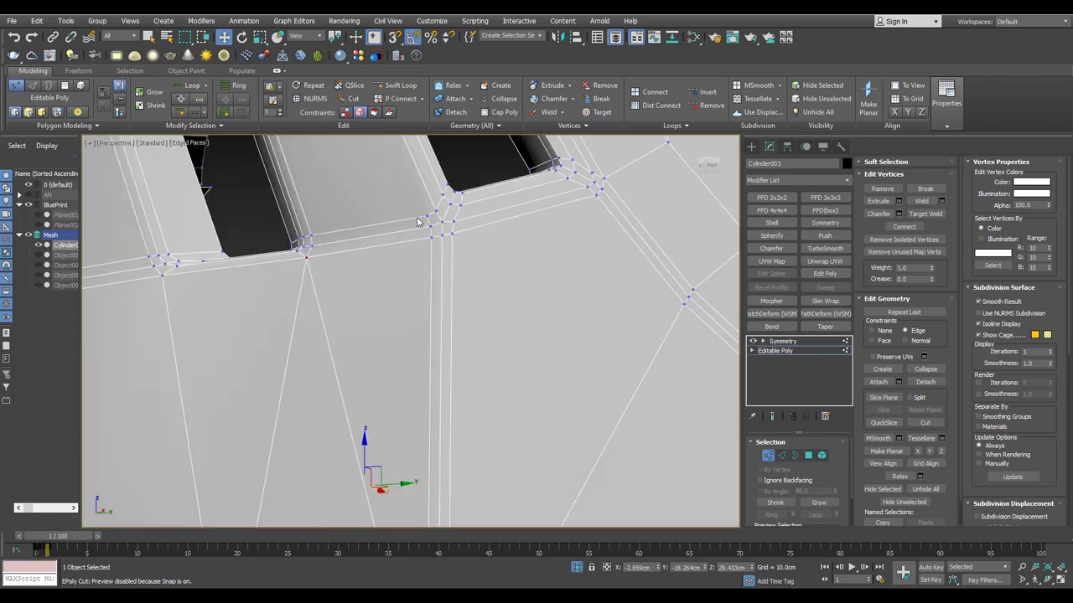
{"action": "key", "text": "2"}
- Add TurboSmooth, face the ring of vents and turn on Edged Faces
{"action": "left_click", "coordinate": [825, 248]}
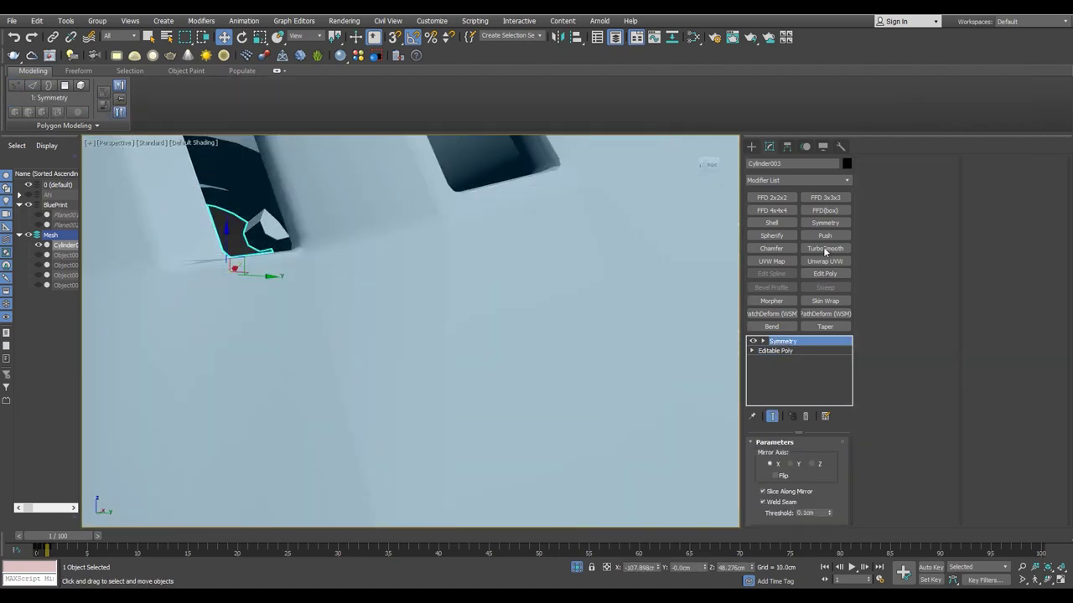
{"action": "scroll", "coordinate": [349, 370], "scroll_direction": "down", "scroll_amount": 3}
{"action": "scroll", "coordinate": [348, 371], "scroll_direction": "up", "scroll_amount": 3}
{"action": "scroll", "coordinate": [349, 371], "scroll_direction": "up", "scroll_amount": 1}
{"action": "middle_click_drag", "start_coordinate": [349, 370], "coordinate": [340, 304], "text": "alt"}
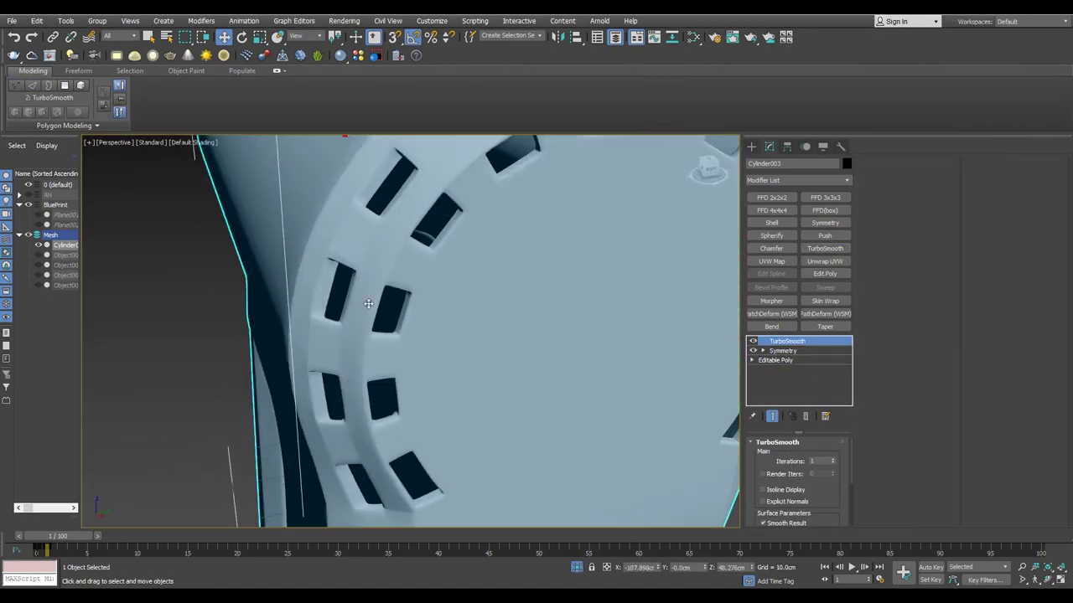
{"action": "scroll", "coordinate": [340, 305], "scroll_direction": "down", "scroll_amount": 2}
{"action": "scroll", "coordinate": [352, 276], "scroll_direction": "down", "scroll_amount": 2}
{"action": "scroll", "coordinate": [441, 236], "scroll_direction": "up", "scroll_amount": 5}
{"action": "key", "text": "F4"}
- Undo the smoothing preview and select an edge at a vent corner on the base mesh
{"action": "key", "text": "ctrl+z"}
{"action": "scroll", "coordinate": [469, 279], "scroll_direction": "up", "scroll_amount": 3}
{"action": "scroll", "coordinate": [464, 291], "scroll_direction": "up", "scroll_amount": 3}
{"action": "left_click", "coordinate": [464, 291]}
- Cut a new edge across the housing corner beside the vents
{"action": "middle_click_drag", "start_coordinate": [463, 291], "coordinate": [503, 318], "text": "alt"}
{"action": "scroll", "coordinate": [443, 319], "scroll_direction": "up", "scroll_amount": 3}
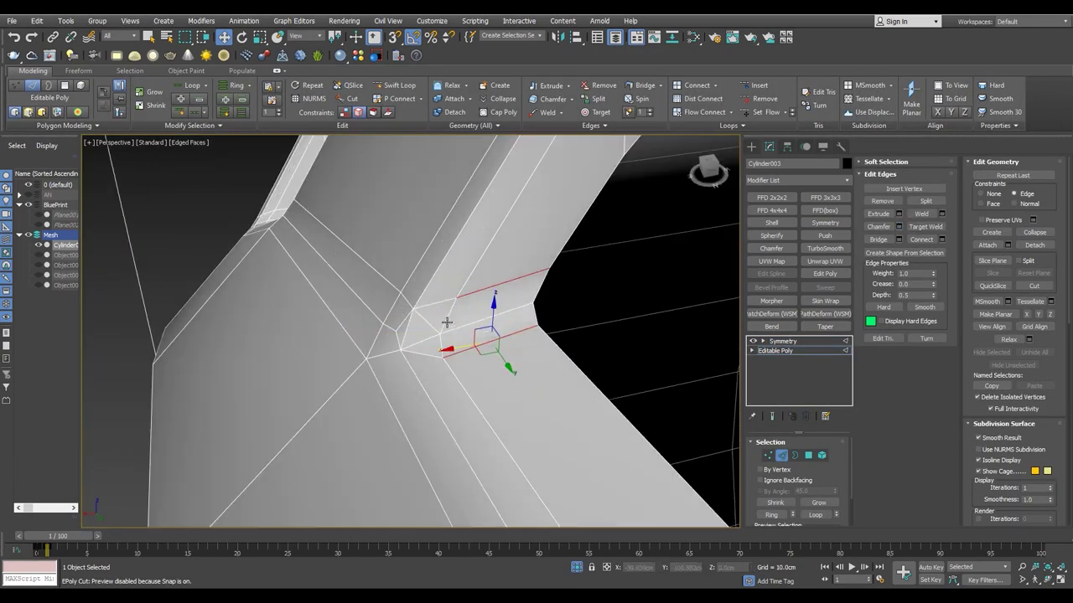
{"action": "key", "text": "1"}
{"action": "key", "text": "F3"}
{"action": "key", "text": "F3"}
{"action": "key", "text": "F4"}
{"action": "scroll", "coordinate": [394, 394], "scroll_direction": "down", "scroll_amount": 3}
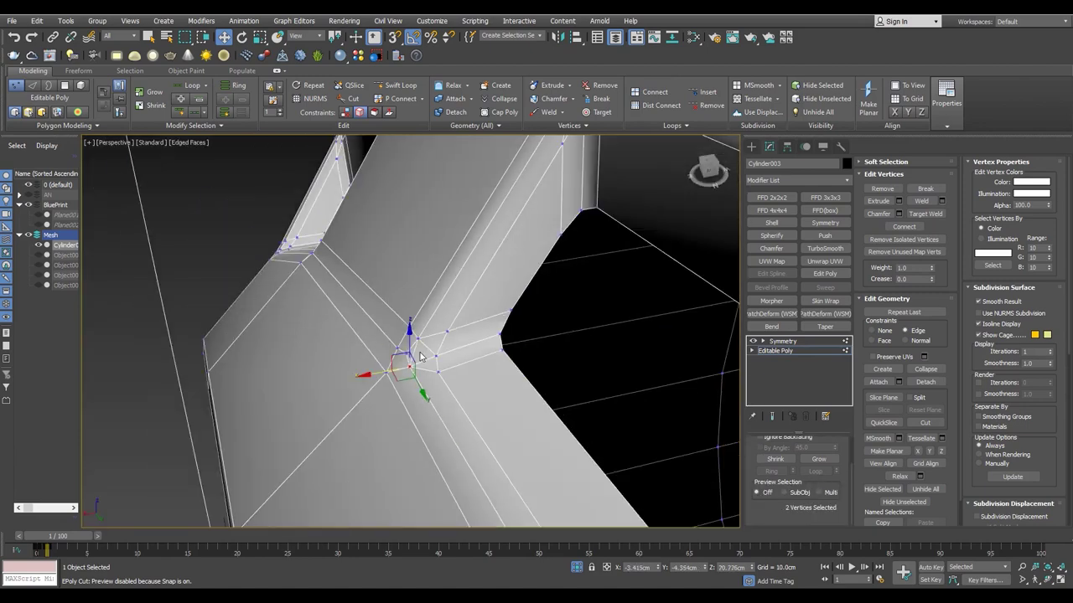
{"action": "key", "text": "2"}
{"action": "key", "text": "1"}
{"action": "middle_click_drag", "start_coordinate": [403, 344], "coordinate": [448, 341], "text": "alt"}
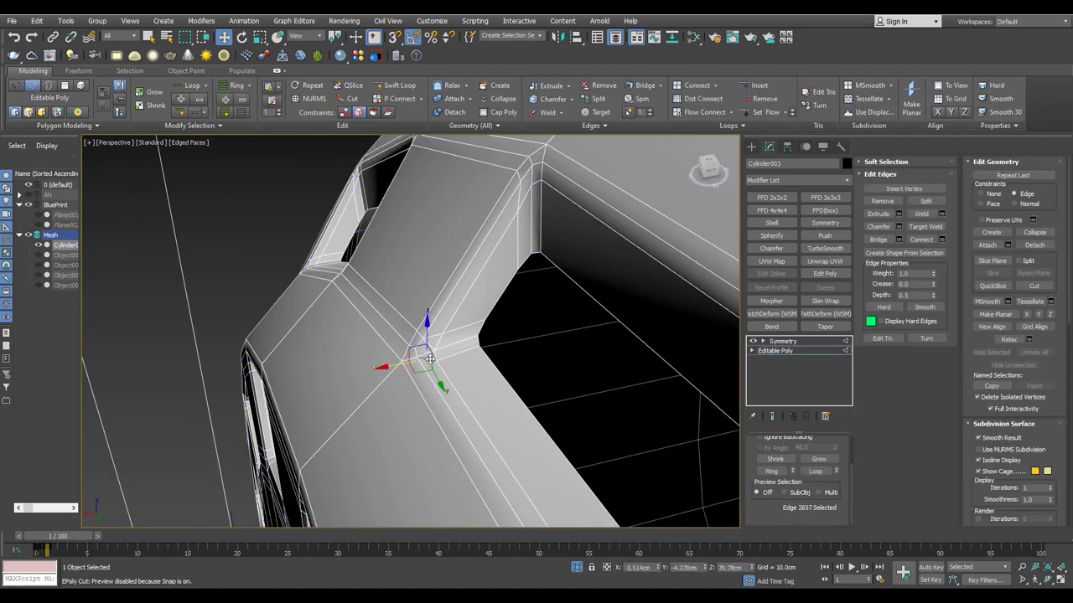
{"action": "key", "text": "w"}
{"action": "key", "text": "2"}
{"action": "key", "text": "1"}
{"action": "key", "text": "2"}
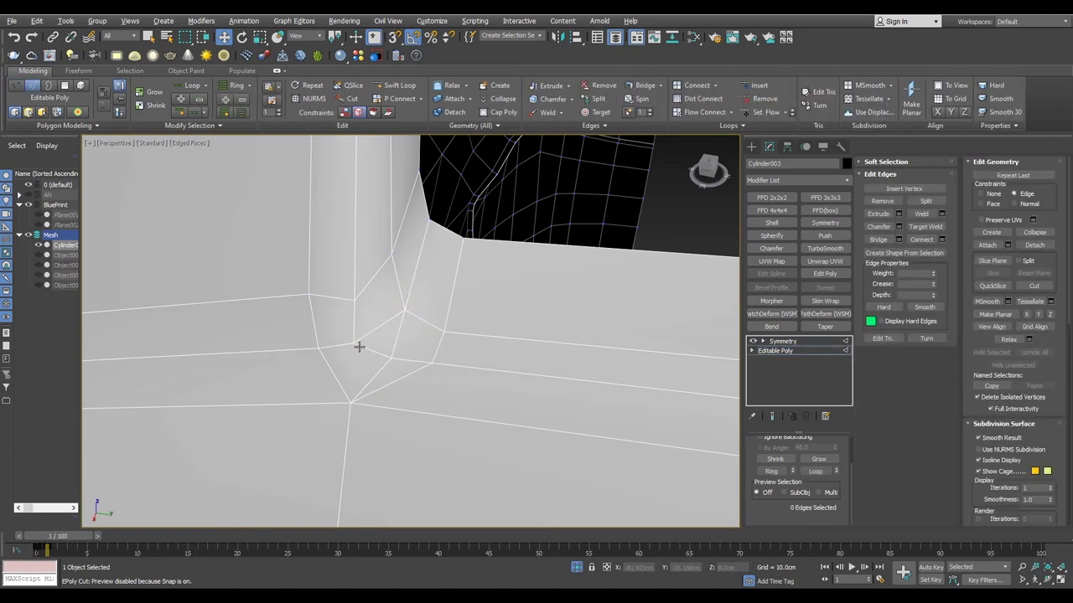
- Target-weld the stray corner vertex onto its neighbouring vertex
{"action": "middle_click_drag", "start_coordinate": [359, 346], "coordinate": [385, 352], "text": "alt"}
{"action": "left_click", "coordinate": [389, 355]}
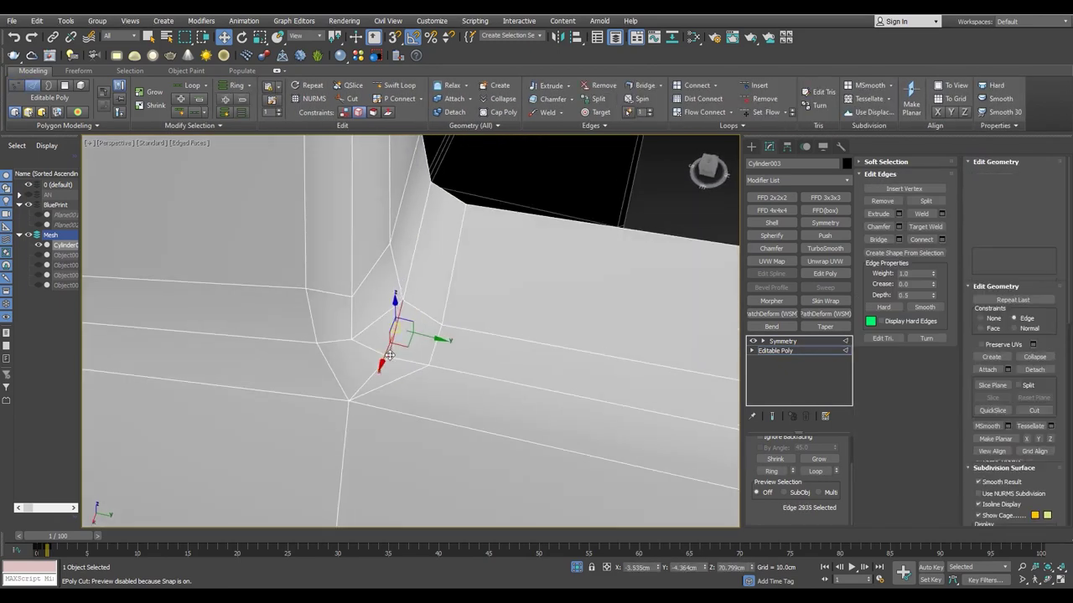
{"action": "key", "text": "1"}
{"action": "left_click", "coordinate": [388, 356]}
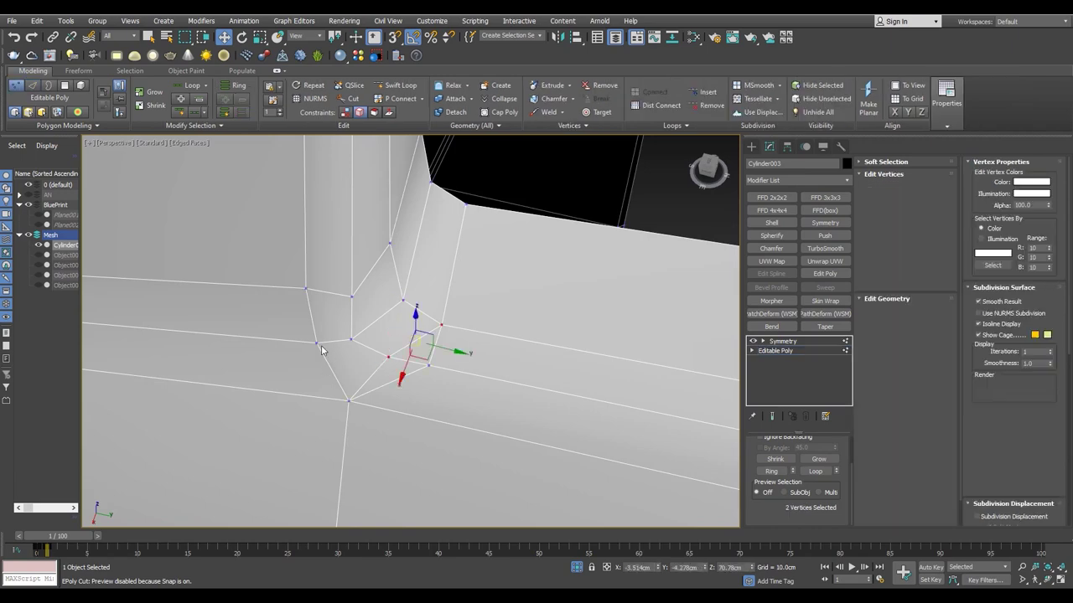
{"action": "middle_click_drag", "start_coordinate": [332, 349], "coordinate": [376, 321], "text": "alt"}
{"action": "left_click", "coordinate": [383, 321]}
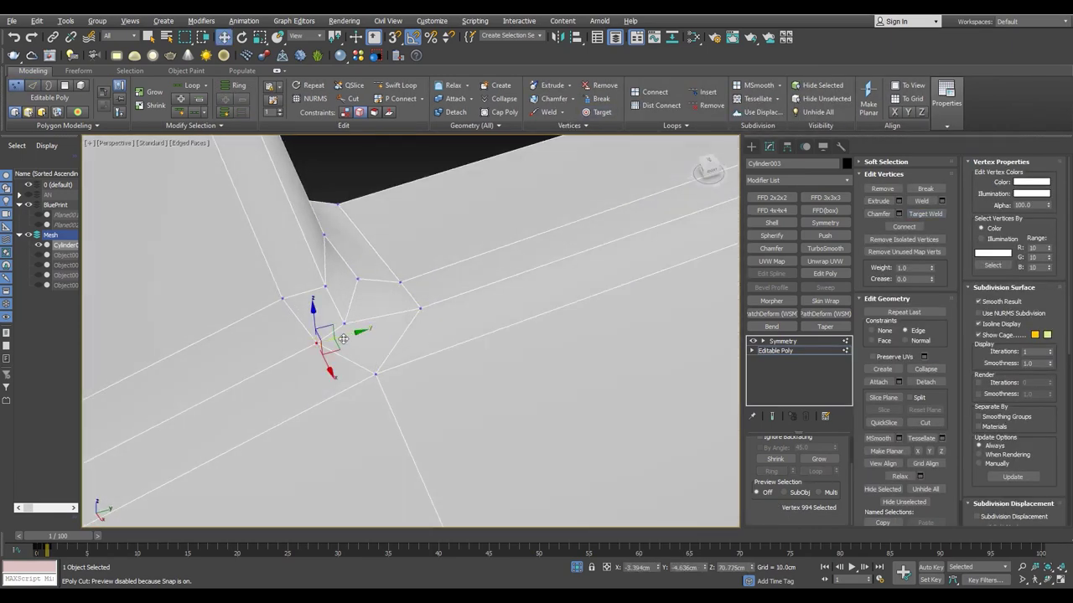
- Preview the rear housing with TurboSmooth, then remove the smoothing preview
{"action": "scroll", "coordinate": [343, 339], "scroll_direction": "down", "scroll_amount": 5}
{"action": "scroll", "coordinate": [318, 335], "scroll_direction": "down", "scroll_amount": 4}
{"action": "key", "text": "ctrl+t"}
{"action": "key", "text": "F4"}
{"action": "mouse_move", "coordinate": [368, 374]}
{"action": "middle_mouse_down"}
{"action": "mouse_move", "coordinate": [490, 367]}
{"action": "mouse_move", "coordinate": [358, 355]}
{"action": "middle_mouse_up"}
{"action": "scroll", "coordinate": [478, 347], "scroll_direction": "down", "scroll_amount": 2}
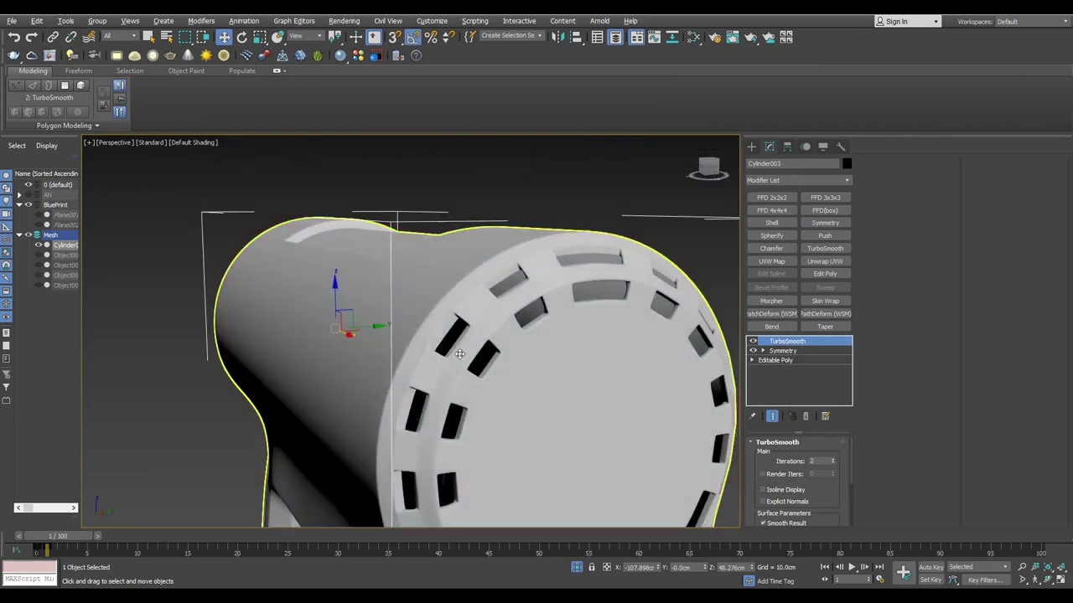
{"action": "middle_click_drag", "start_coordinate": [478, 347], "coordinate": [413, 321], "text": "alt"}
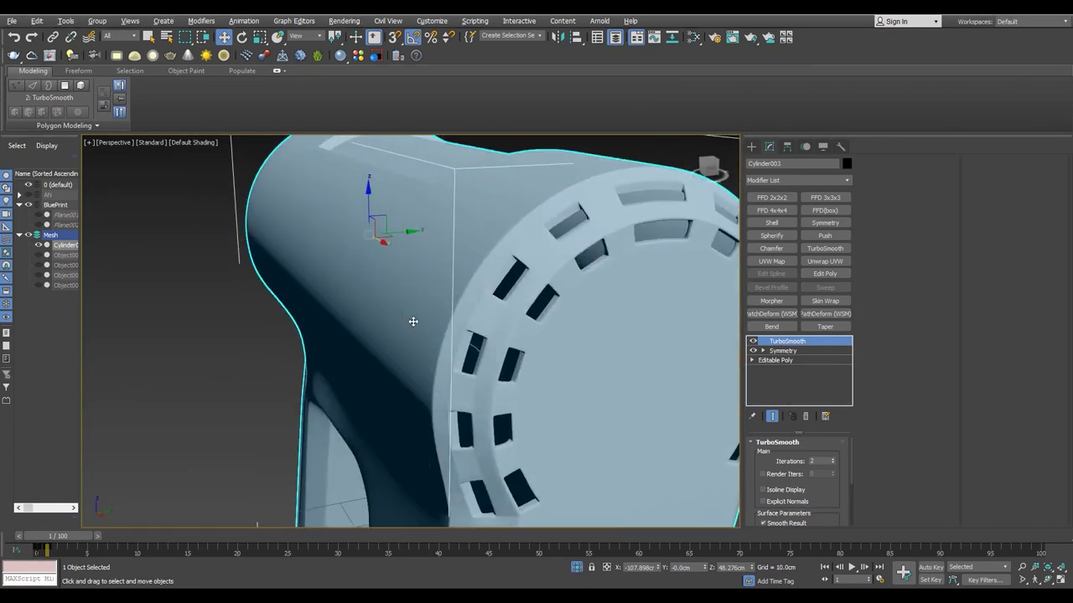
{"action": "scroll", "coordinate": [478, 311], "scroll_direction": "up", "scroll_amount": 5}
{"action": "key", "text": "ctrl+z"}
{"action": "key", "text": "F4"}
{"action": "scroll", "coordinate": [557, 380], "scroll_direction": "up", "scroll_amount": 2}
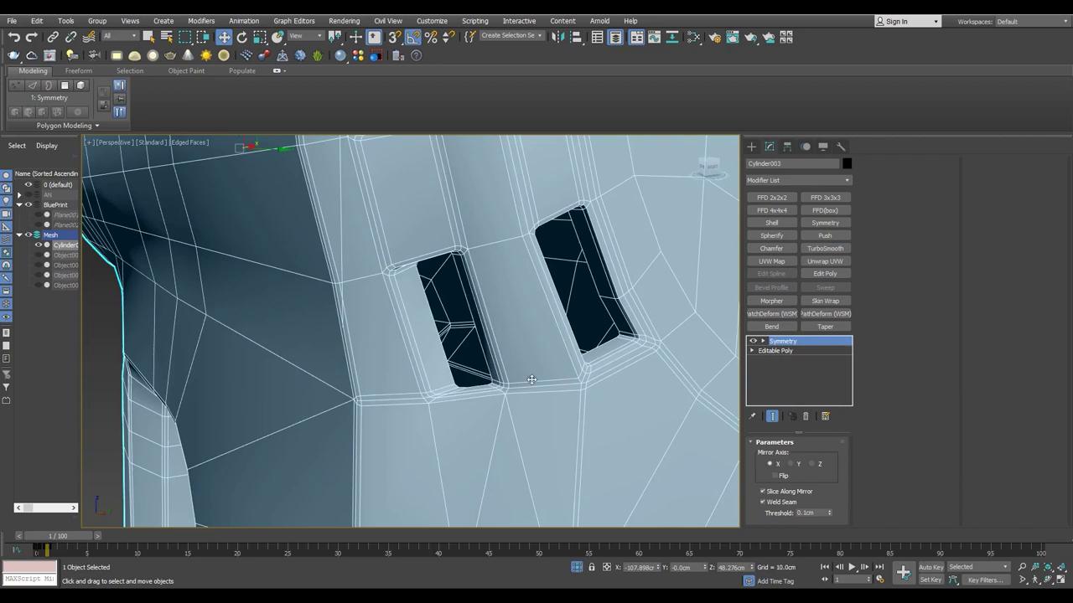
{"action": "key", "text": "z"}
- Select the handle outline edges on the base Editable Poly
{"action": "left_click", "coordinate": [782, 351]}
{"action": "middle_click_drag", "start_coordinate": [419, 335], "coordinate": [301, 318], "text": "alt"}
{"action": "scroll", "coordinate": [298, 314], "scroll_direction": "up", "scroll_amount": 5}
{"action": "scroll", "coordinate": [298, 313], "scroll_direction": "down", "scroll_amount": 4}
{"action": "key", "text": "alt+c"}
{"action": "scroll", "coordinate": [297, 313], "scroll_direction": "up", "scroll_amount": 3}
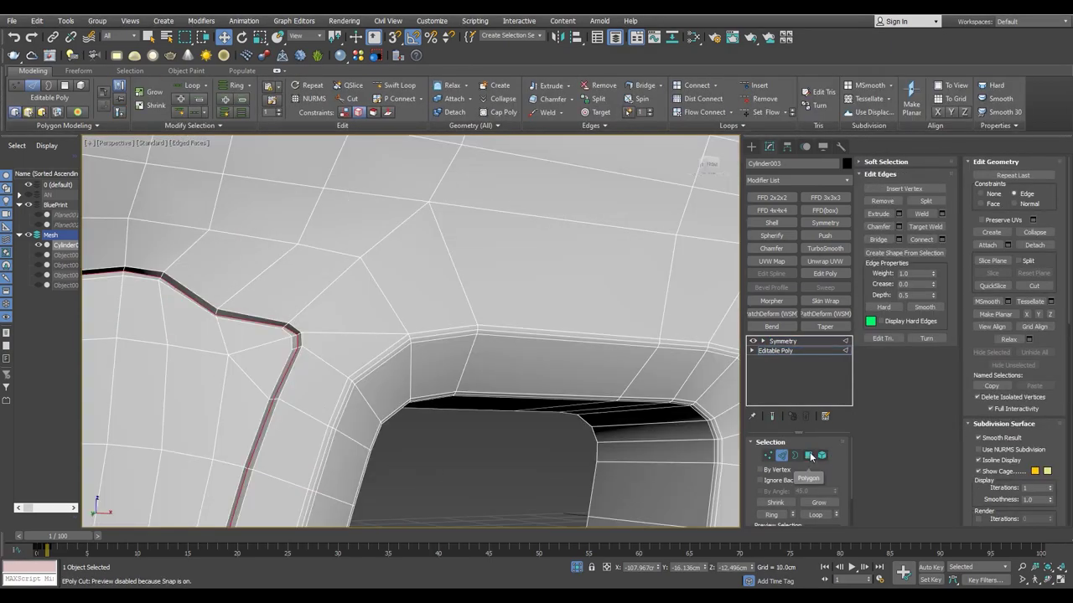
{"action": "scroll", "coordinate": [321, 355], "scroll_direction": "down", "scroll_amount": 3}
{"action": "scroll", "coordinate": [321, 355], "scroll_direction": "up", "scroll_amount": 4}
- Chamfer the selected handle outline edges and confirm it in the caddy
{"action": "left_click", "coordinate": [882, 227], "text": "shift"}
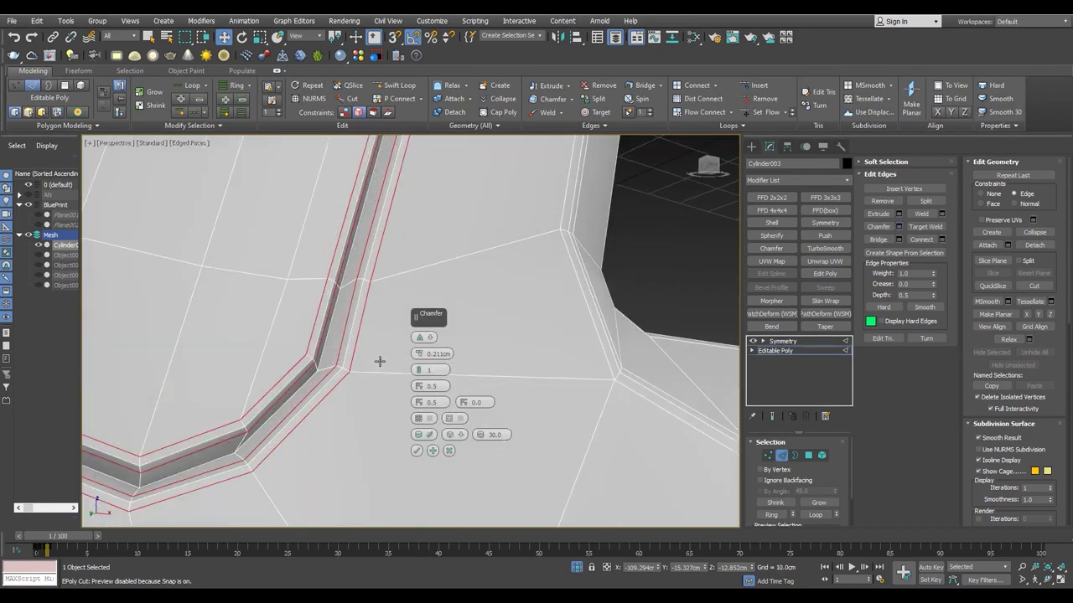
{"action": "scroll", "coordinate": [310, 372], "scroll_direction": "down", "scroll_amount": 4}
{"action": "scroll", "coordinate": [368, 268], "scroll_direction": "up", "scroll_amount": 3}
{"action": "scroll", "coordinate": [385, 279], "scroll_direction": "up", "scroll_amount": 3}
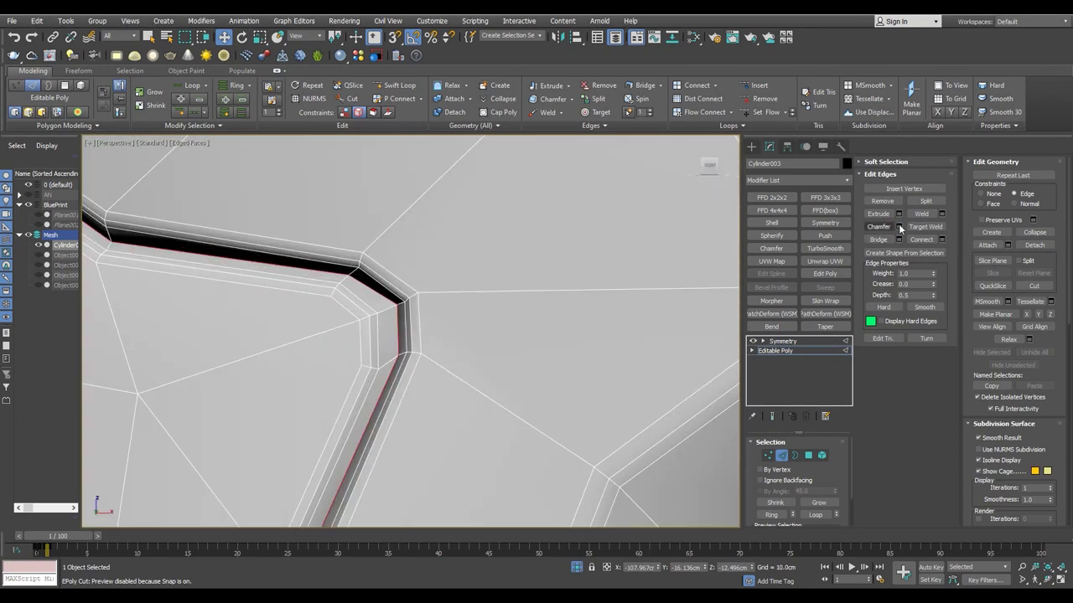
{"action": "middle_click_drag", "start_coordinate": [437, 386], "coordinate": [408, 354], "text": "alt"}
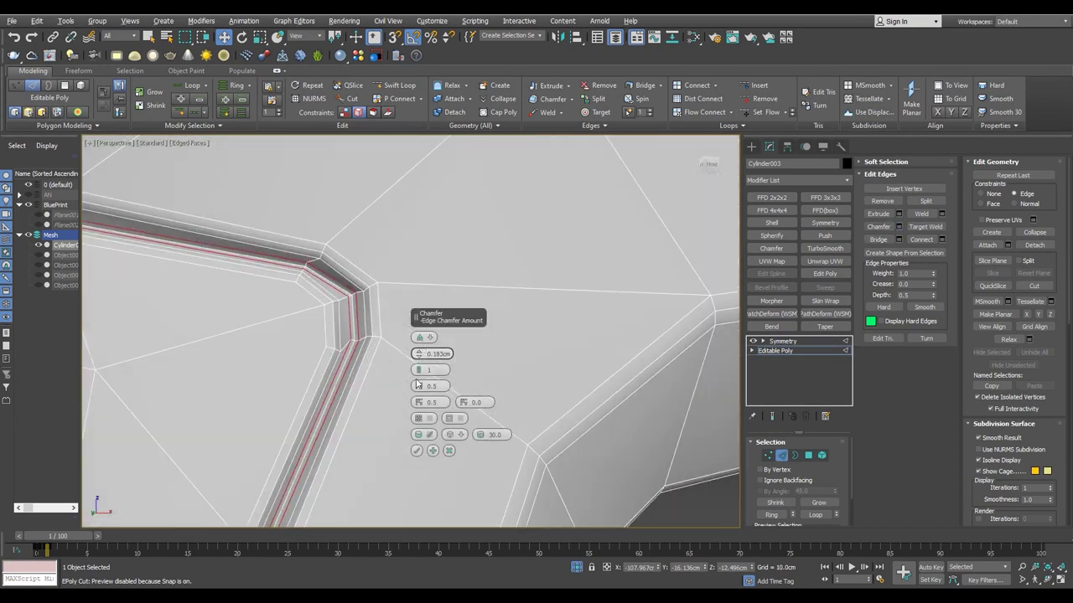
{"action": "left_click", "coordinate": [415, 450]}
{"action": "key", "text": "2"}
{"action": "scroll", "coordinate": [397, 270], "scroll_direction": "down", "scroll_amount": 4}
{"action": "scroll", "coordinate": [397, 270], "scroll_direction": "up", "scroll_amount": 4}
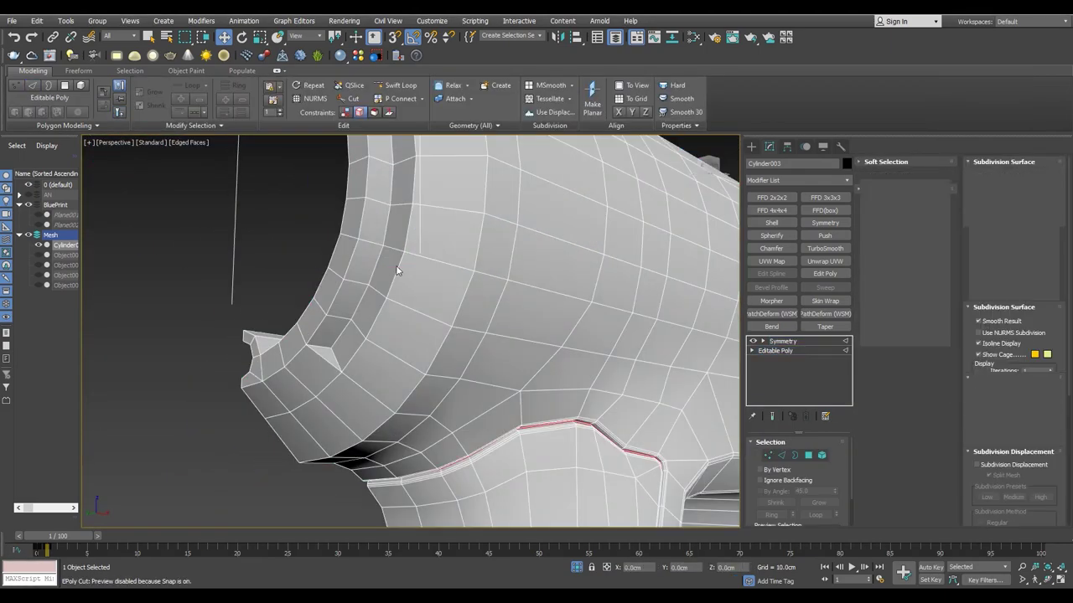
- Select the edge loops around the curved rear arch of the housing
{"action": "key", "text": "2"}
{"action": "scroll", "coordinate": [397, 270], "scroll_direction": "down", "scroll_amount": 3}
{"action": "middle_click_drag", "start_coordinate": [402, 277], "coordinate": [418, 298], "text": "alt"}
{"action": "scroll", "coordinate": [417, 286], "scroll_direction": "up", "scroll_amount": 3}
{"action": "scroll", "coordinate": [417, 298], "scroll_direction": "up", "scroll_amount": 3}
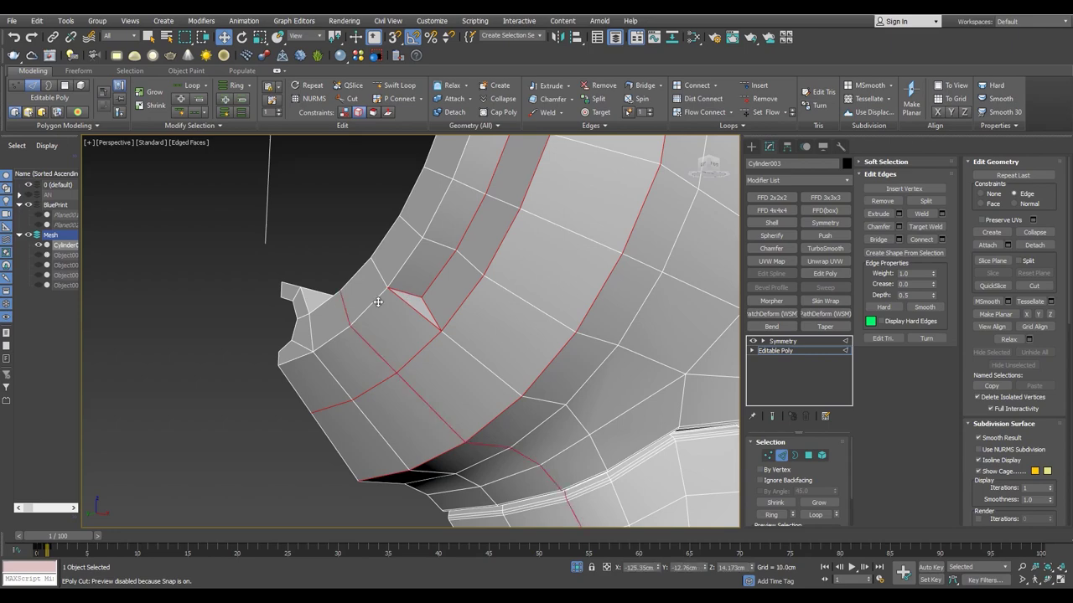
{"action": "mouse_move", "coordinate": [401, 262]}
{"action": "middle_mouse_down", "text": "alt"}
{"action": "mouse_move", "coordinate": [455, 335]}
{"action": "mouse_move", "coordinate": [426, 297]}
{"action": "middle_mouse_up", "text": "alt"}
{"action": "scroll", "coordinate": [486, 253], "scroll_direction": "down", "scroll_amount": 3}
{"action": "mouse_move", "coordinate": [486, 254]}
{"action": "middle_mouse_down", "text": "alt"}
{"action": "mouse_move", "coordinate": [346, 247]}
{"action": "mouse_move", "coordinate": [354, 266]}
{"action": "middle_mouse_up", "text": "alt"}
{"action": "scroll", "coordinate": [346, 247], "scroll_direction": "up", "scroll_amount": 3}
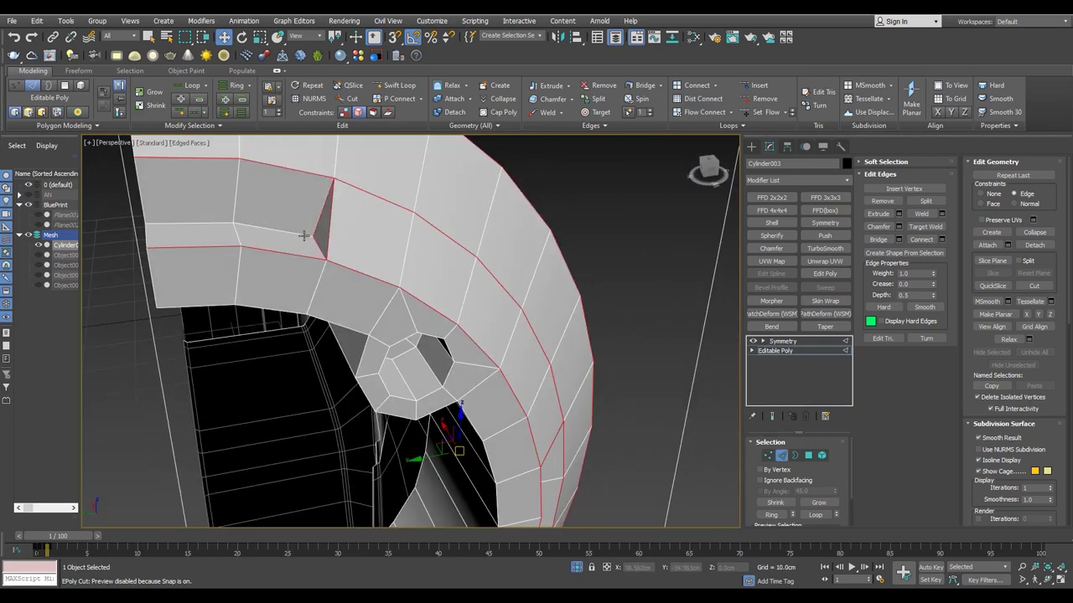
{"action": "middle_click_drag", "start_coordinate": [414, 316], "coordinate": [342, 277], "text": "alt"}
{"action": "mouse_move", "coordinate": [327, 333]}
{"action": "middle_mouse_down", "text": "alt"}
{"action": "mouse_move", "coordinate": [328, 311]}
{"action": "mouse_move", "coordinate": [308, 331]}
{"action": "mouse_move", "coordinate": [325, 276]}
{"action": "mouse_move", "coordinate": [270, 291]}
{"action": "mouse_move", "coordinate": [432, 342]}
{"action": "mouse_move", "coordinate": [321, 397]}
{"action": "middle_mouse_up", "text": "alt"}
{"action": "key", "text": "4"}
{"action": "key", "text": "2"}
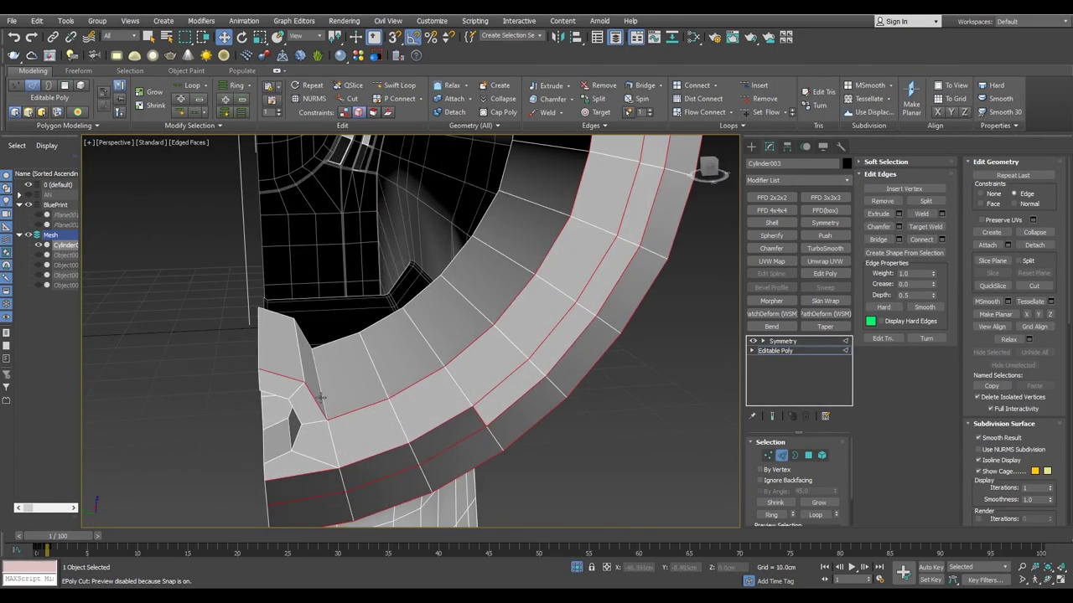
- Chamfer the arch edge loops by about 0.28 cm
{"action": "mouse_move", "coordinate": [330, 443]}
{"action": "middle_mouse_down", "text": "alt"}
{"action": "mouse_move", "coordinate": [417, 228]}
{"action": "mouse_move", "coordinate": [380, 180]}
{"action": "mouse_move", "coordinate": [367, 336]}
{"action": "mouse_move", "coordinate": [514, 370]}
{"action": "mouse_move", "coordinate": [419, 354]}
{"action": "middle_mouse_up", "text": "alt"}
{"action": "scroll", "coordinate": [367, 336], "scroll_direction": "up", "scroll_amount": 5}
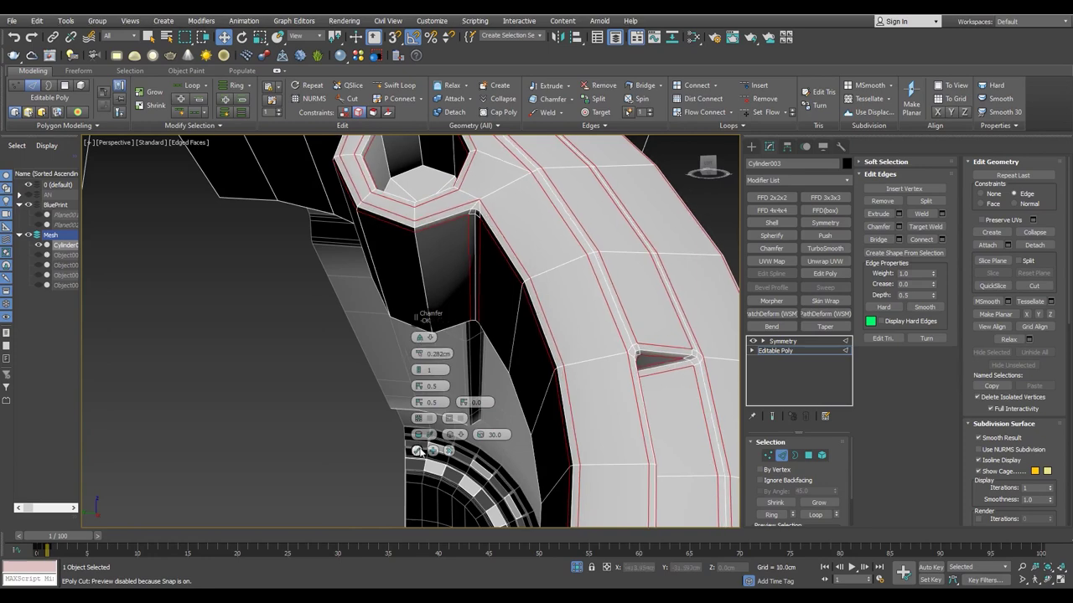
{"action": "left_click", "coordinate": [416, 451]}
{"action": "key", "text": "1"}
{"action": "scroll", "coordinate": [505, 316], "scroll_direction": "up", "scroll_amount": 3}
{"action": "middle_click_drag", "start_coordinate": [498, 291], "coordinate": [507, 306], "text": "alt"}
{"action": "key", "text": "F3"}
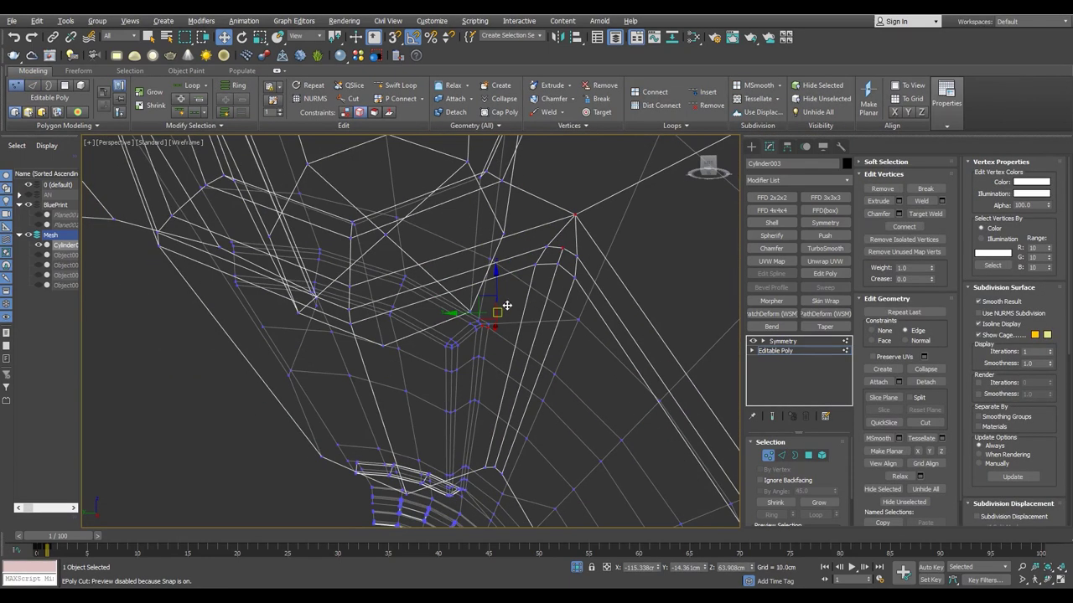
- Cut a first new edge across the corner face beside the vent
{"action": "key", "text": "F3"}
{"action": "middle_click_drag", "start_coordinate": [502, 216], "coordinate": [463, 355], "text": "alt"}
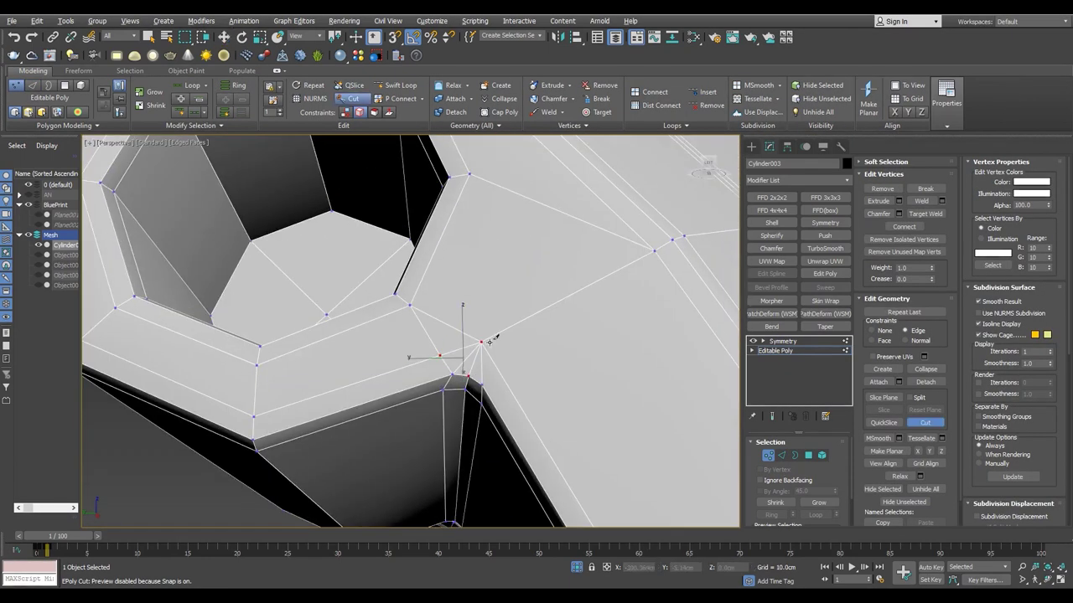
{"action": "key", "text": "2"}
{"action": "key", "text": "1"}
{"action": "key", "text": "alt+c"}
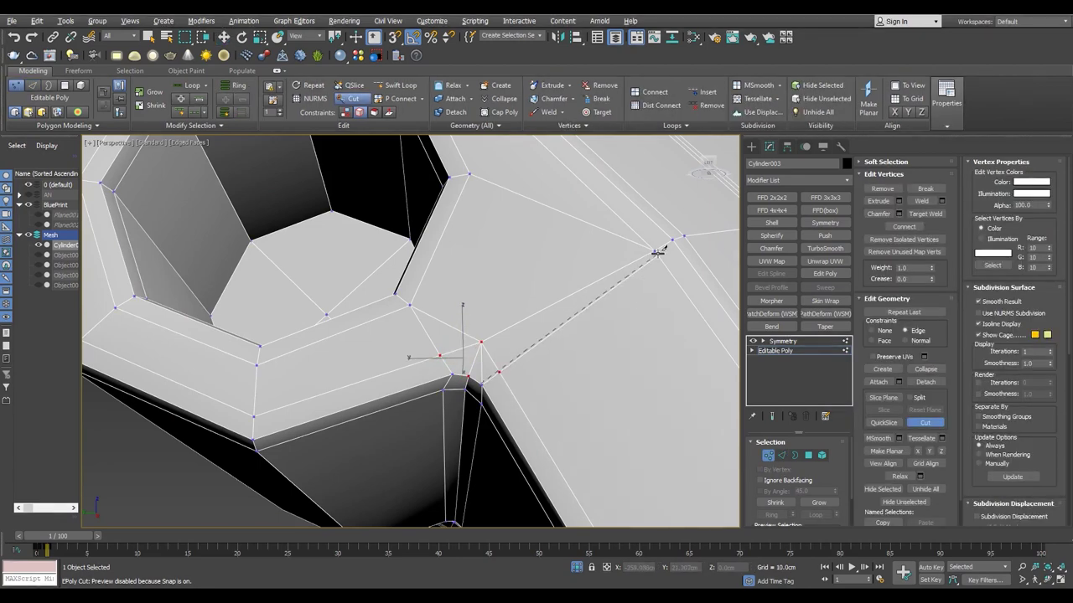
{"action": "left_click", "coordinate": [480, 342]}
{"action": "right_click", "coordinate": [480, 369]}
{"action": "key", "text": "2"}
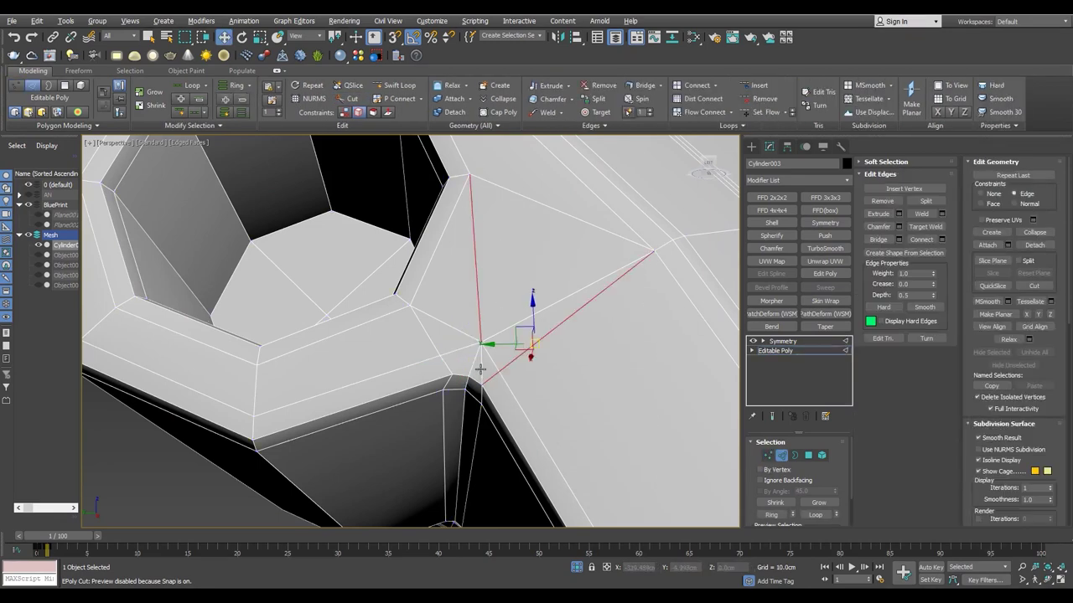
- Cut a second diagonal edge across the corner face and select it
{"action": "left_click", "coordinate": [782, 341]}
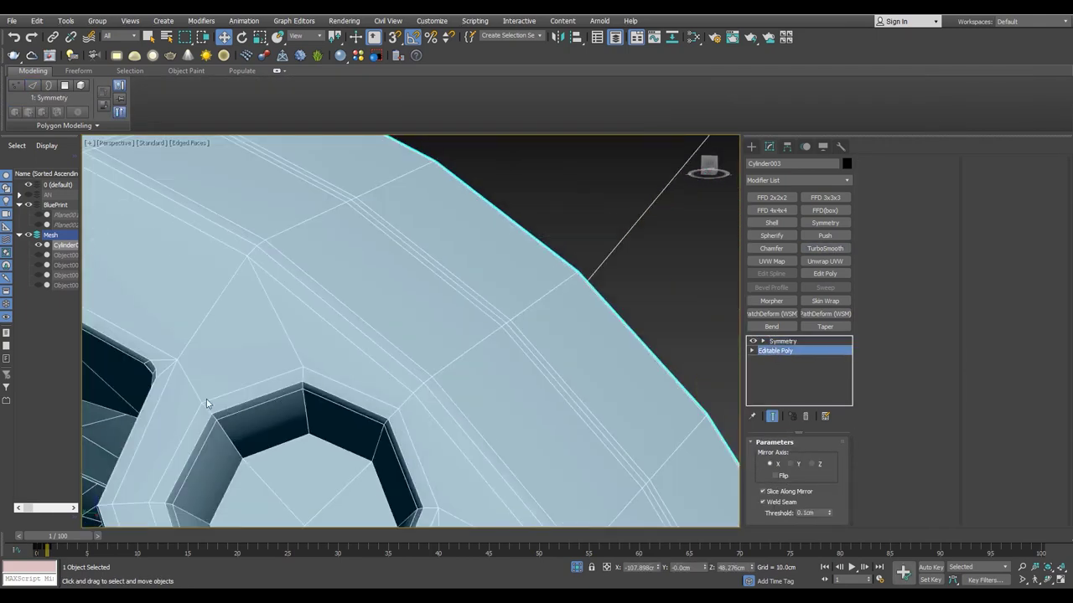
{"action": "key", "text": "1"}
{"action": "key", "text": "alt+c"}
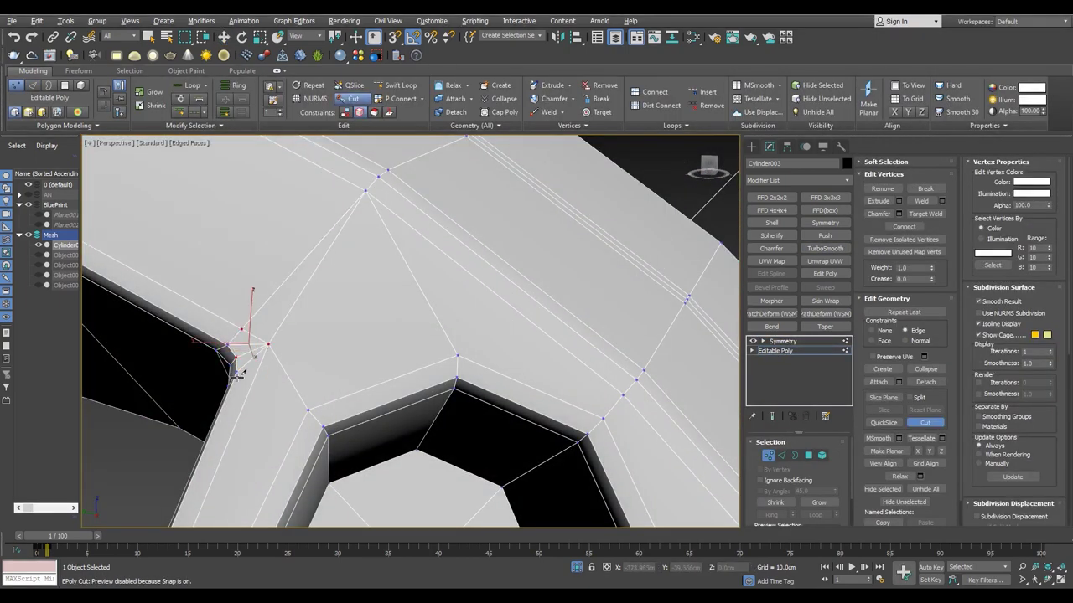
{"action": "left_click", "coordinate": [459, 352]}
{"action": "right_click", "coordinate": [459, 353]}
{"action": "key", "text": "2"}
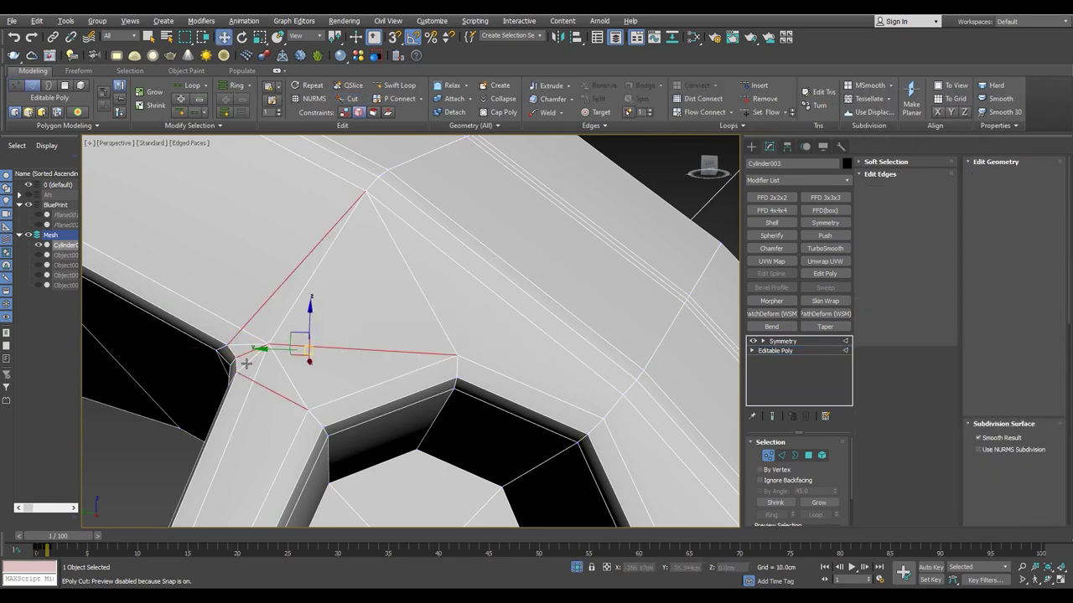
{"action": "left_click", "coordinate": [240, 346]}
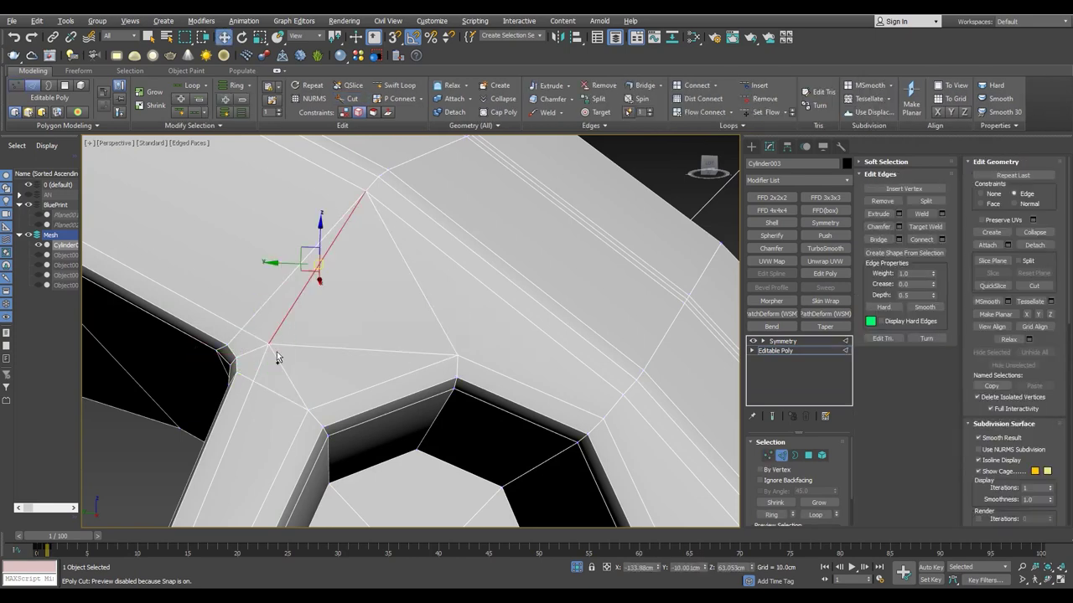
- Cut new edges connecting the vertices at the arch corner
{"action": "scroll", "coordinate": [275, 354], "scroll_direction": "down", "scroll_amount": 5}
{"action": "middle_click_drag", "start_coordinate": [275, 354], "coordinate": [352, 327], "text": "alt"}
{"action": "scroll", "coordinate": [351, 327], "scroll_direction": "up", "scroll_amount": 5}
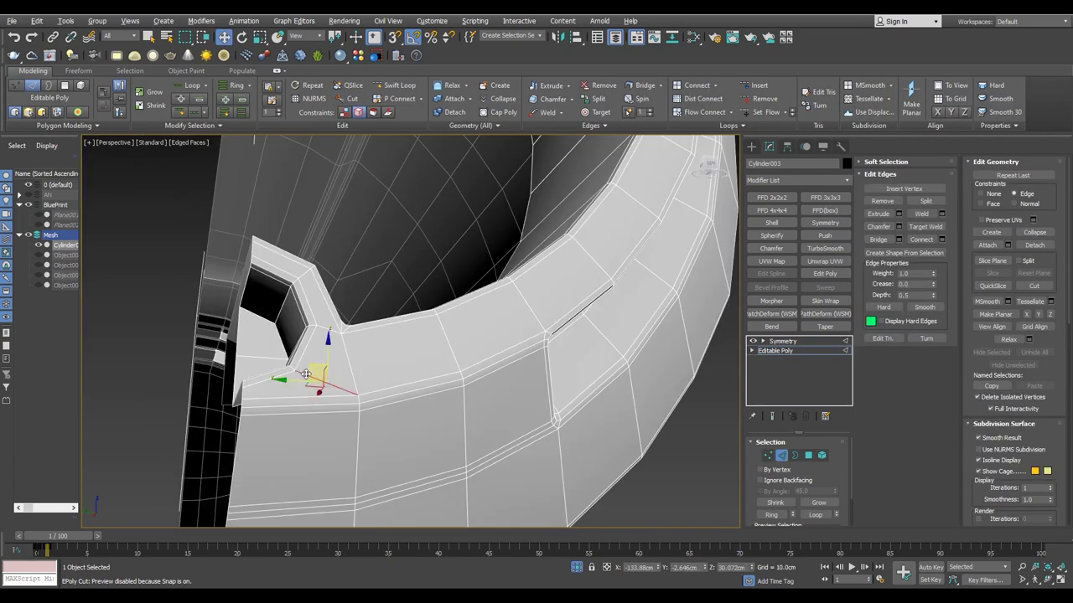
{"action": "key", "text": "1"}
{"action": "scroll", "coordinate": [360, 319], "scroll_direction": "up", "scroll_amount": 3}
{"action": "key", "text": "alt+c"}
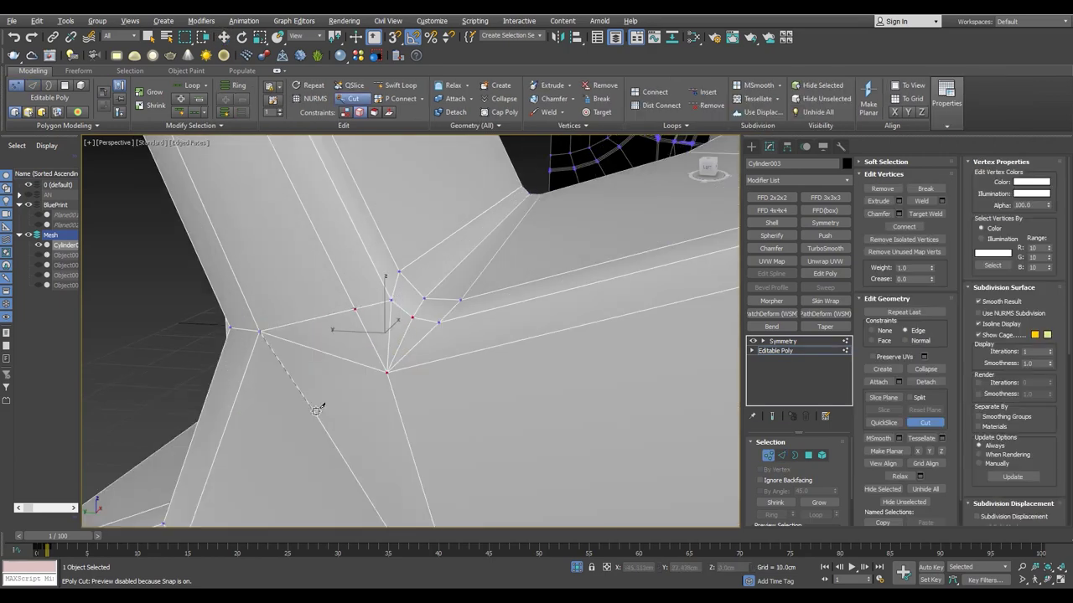
{"action": "middle_click_drag", "start_coordinate": [314, 410], "coordinate": [544, 232], "text": "alt"}
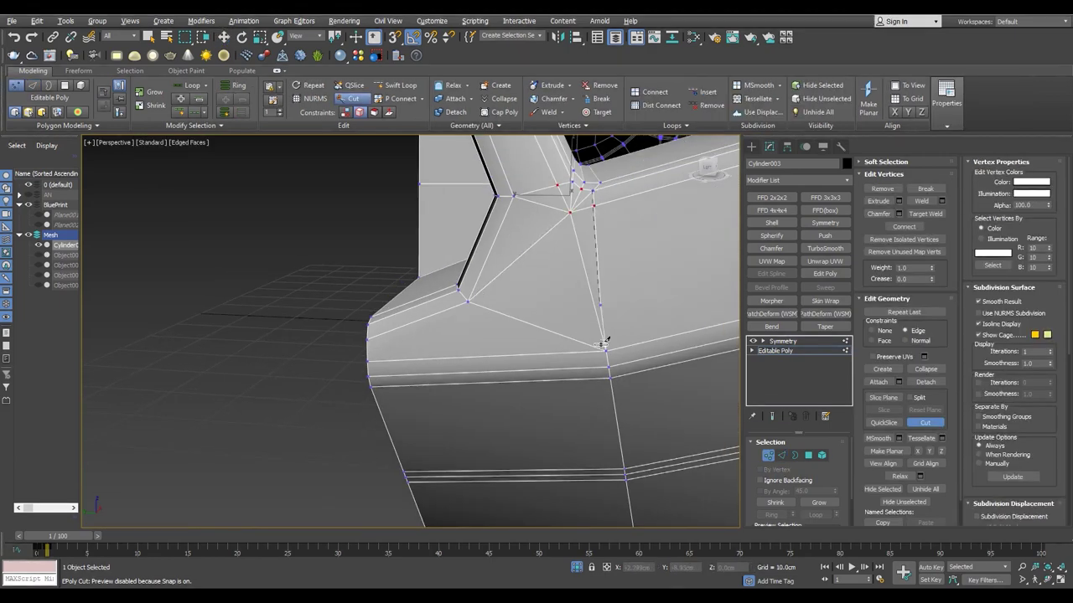
{"action": "key", "text": "2"}
{"action": "key", "text": "w"}
- Add a TurboSmooth modifier and view the smoothed rear of the housing
{"action": "mouse_move", "coordinate": [618, 332]}
{"action": "middle_mouse_down", "text": "alt"}
{"action": "mouse_move", "coordinate": [452, 365]}
{"action": "mouse_move", "coordinate": [537, 352]}
{"action": "middle_mouse_up", "text": "alt"}
{"action": "scroll", "coordinate": [457, 398], "scroll_direction": "down", "scroll_amount": 5}
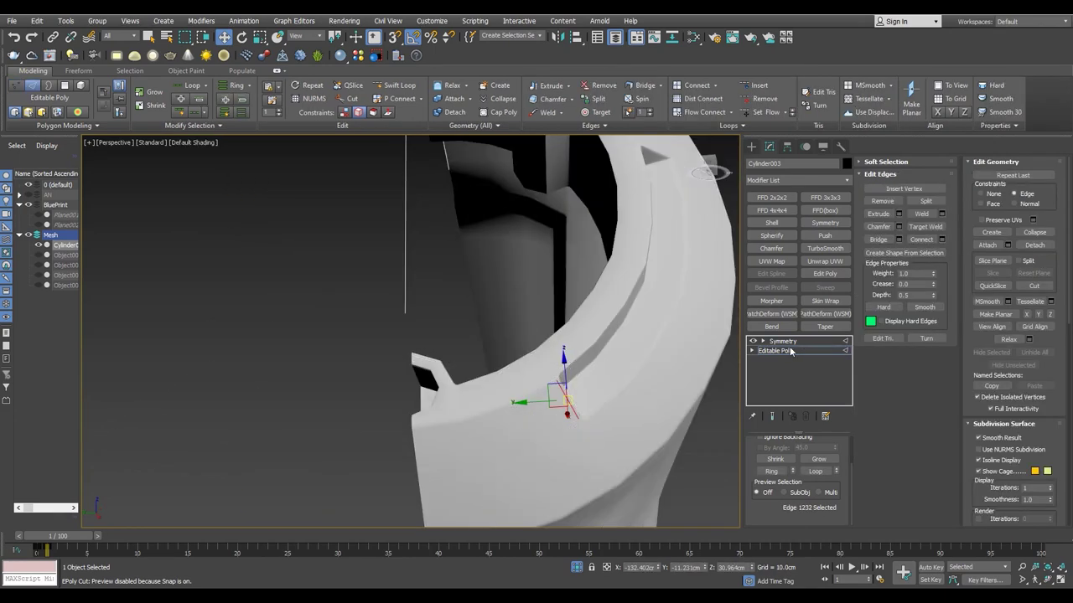
{"action": "left_click", "coordinate": [824, 248]}
{"action": "key", "text": "F4"}
{"action": "middle_click_drag", "start_coordinate": [568, 392], "coordinate": [503, 394], "text": "alt"}
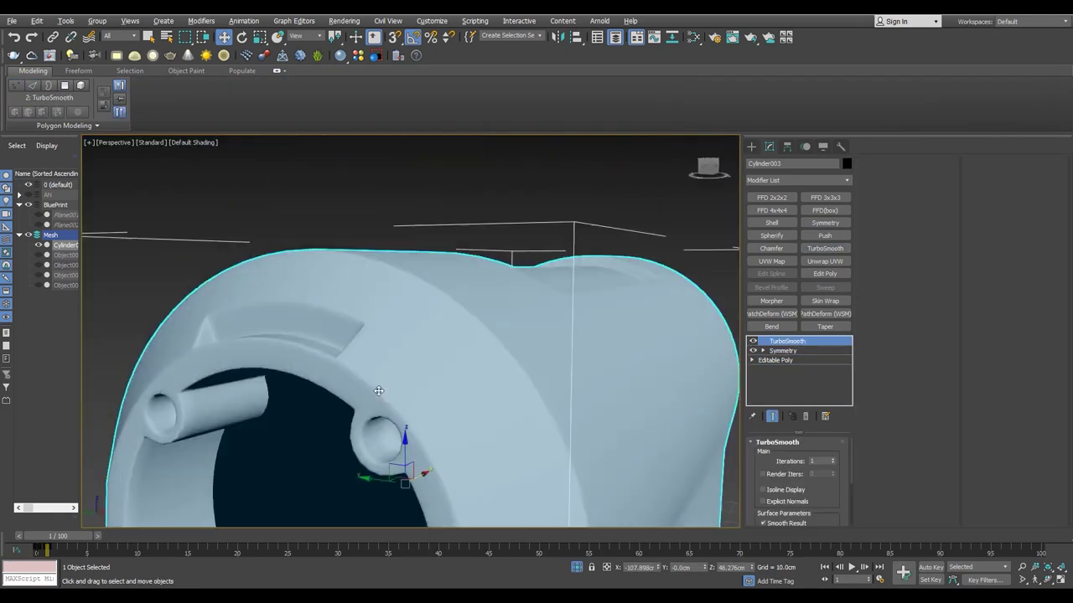
- Remove TurboSmooth and chamfer the peg hole's inner rim edges by 0.282 cm
{"action": "left_click", "coordinate": [806, 417]}
{"action": "left_click", "coordinate": [774, 351]}
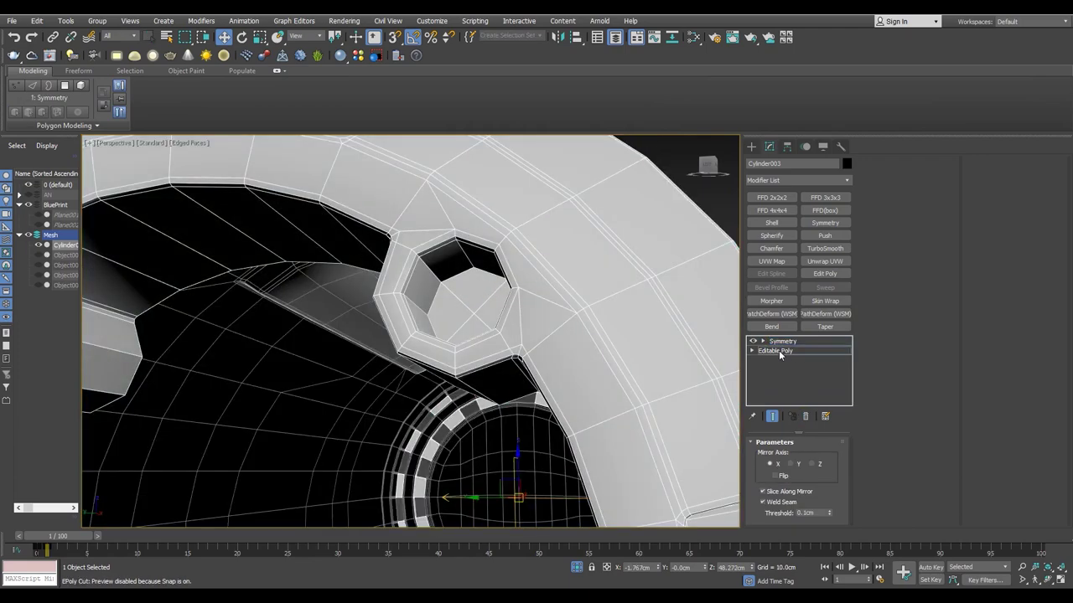
{"action": "key", "text": "4"}
{"action": "key", "text": "z"}
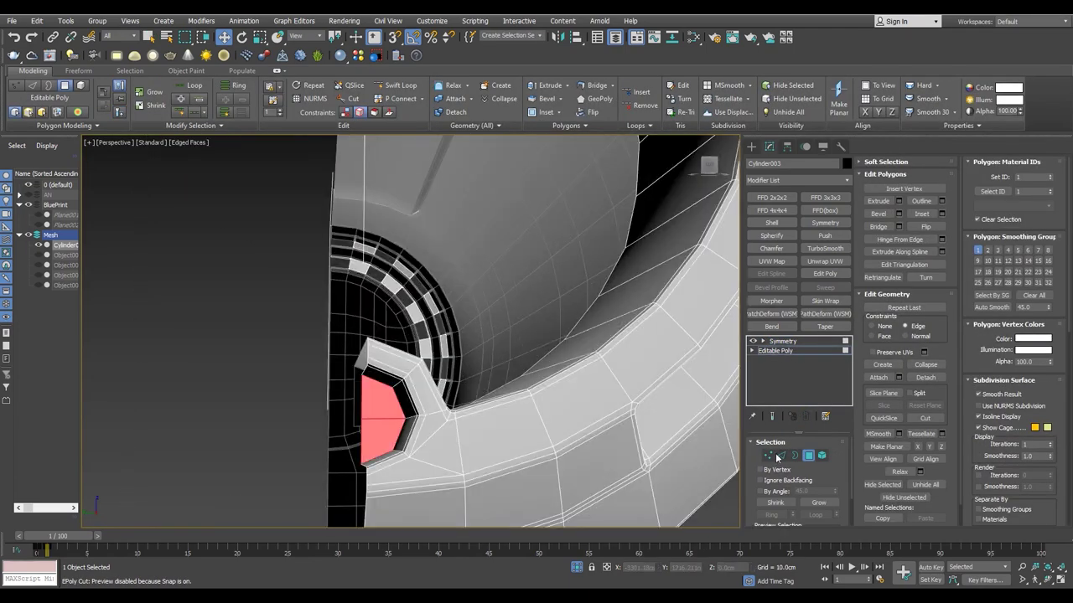
{"action": "left_click", "coordinate": [781, 455]}
{"action": "mouse_move", "coordinate": [378, 412]}
{"action": "middle_mouse_down", "text": "alt"}
{"action": "mouse_move", "coordinate": [402, 491]}
{"action": "mouse_move", "coordinate": [858, 242]}
{"action": "middle_mouse_up", "text": "alt"}
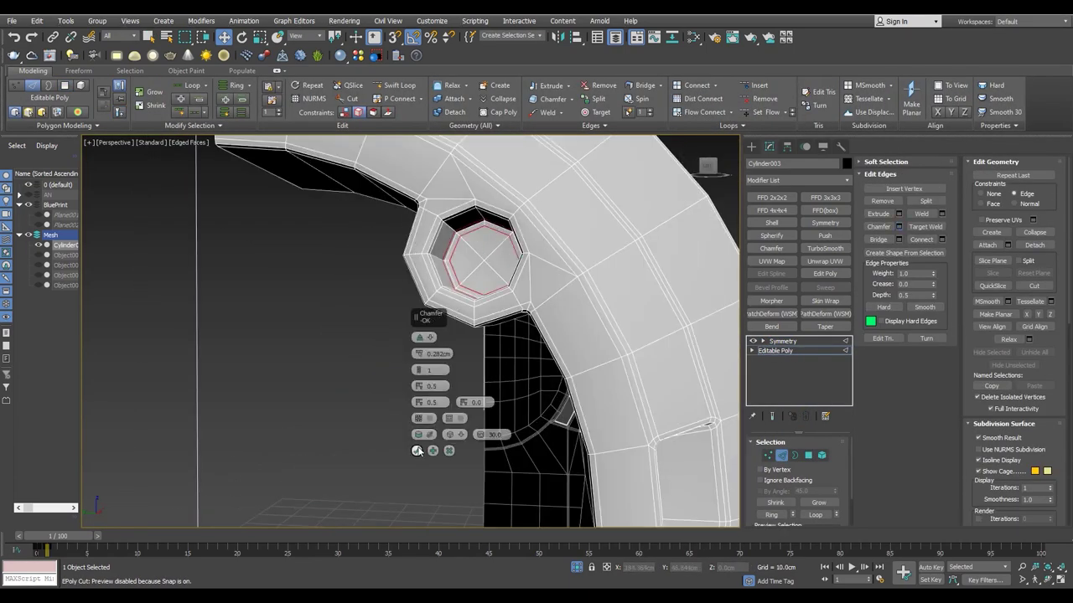
{"action": "left_click", "coordinate": [417, 451]}
- Add TurboSmooth to check that the chamfered hole rim stays crisp
{"action": "left_click", "coordinate": [825, 248]}
{"action": "mouse_move", "coordinate": [335, 336]}
{"action": "middle_mouse_down", "text": "alt"}
{"action": "mouse_move", "coordinate": [393, 409]}
{"action": "mouse_move", "coordinate": [820, 452]}
{"action": "middle_mouse_up", "text": "alt"}
{"action": "scroll", "coordinate": [393, 409], "scroll_direction": "up", "scroll_amount": 5}
{"action": "scroll", "coordinate": [441, 397], "scroll_direction": "down", "scroll_amount": 5}
{"action": "middle_click_drag", "start_coordinate": [442, 397], "coordinate": [467, 414], "text": "alt"}
{"action": "scroll", "coordinate": [467, 414], "scroll_direction": "up", "scroll_amount": 4}
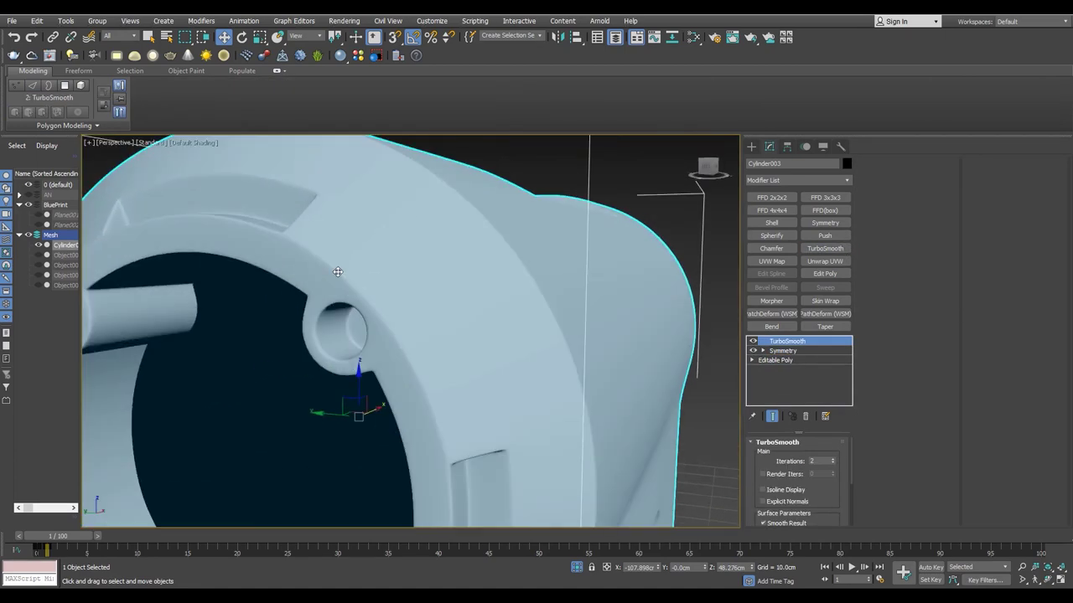
{"action": "scroll", "coordinate": [498, 316], "scroll_direction": "up", "scroll_amount": 2}
- Remove the smoothing preview and return to vertex editing on the base mesh
{"action": "key", "text": "ctrl+z"}
{"action": "scroll", "coordinate": [498, 317], "scroll_direction": "down", "scroll_amount": 5}
{"action": "key", "text": "F4"}
{"action": "middle_click_drag", "start_coordinate": [499, 317], "coordinate": [324, 336], "text": "alt"}
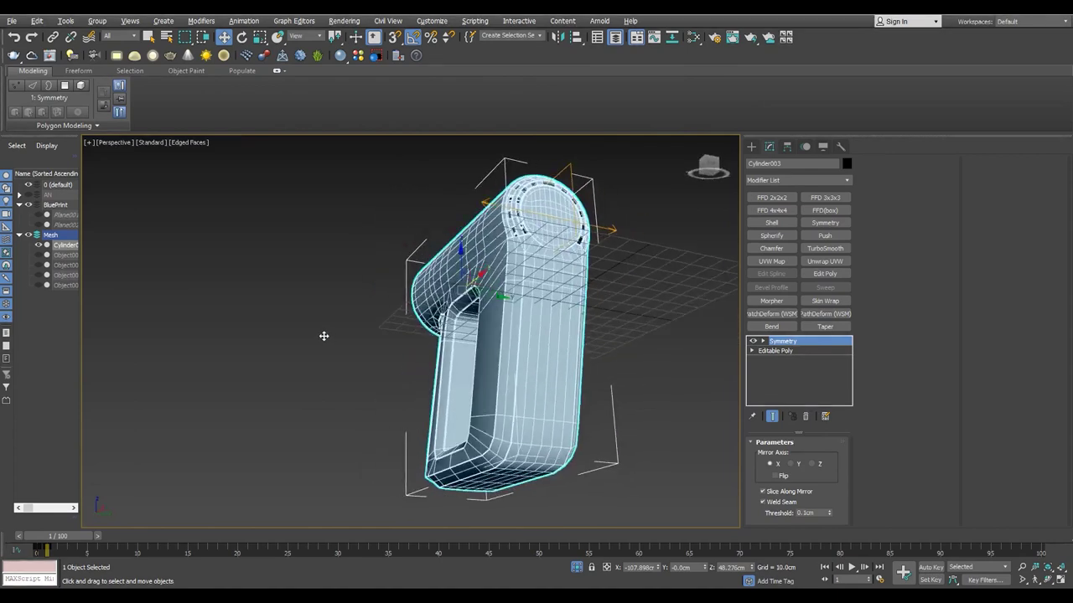
{"action": "scroll", "coordinate": [648, 390], "scroll_direction": "up", "scroll_amount": 5}
{"action": "key", "text": "F4"}
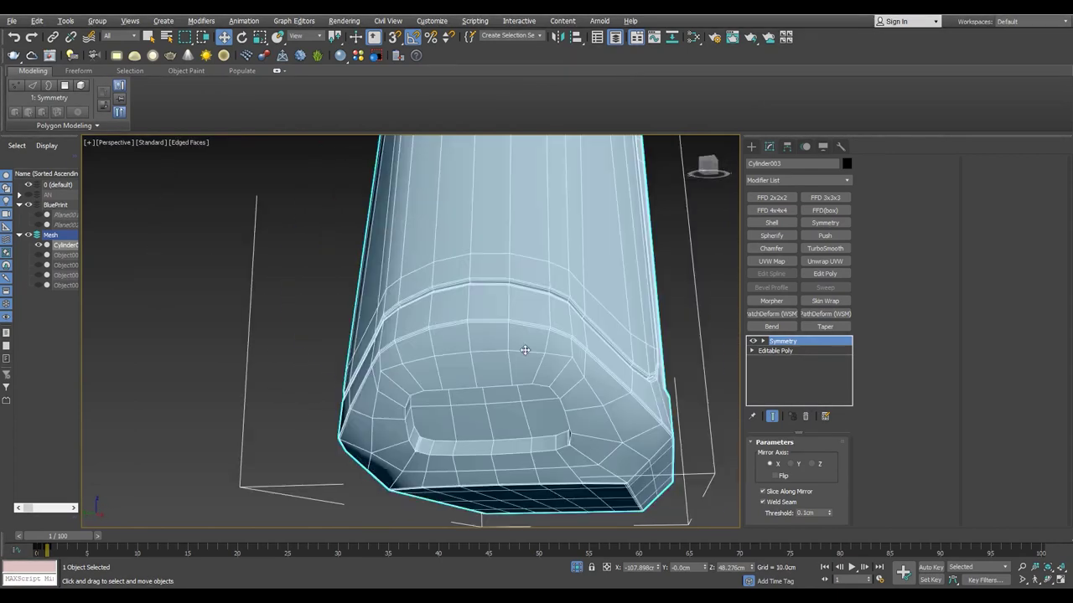
{"action": "scroll", "coordinate": [586, 402], "scroll_direction": "up", "scroll_amount": 4}
{"action": "key", "text": "4"}
{"action": "key", "text": "1"}
{"action": "key", "text": "alt+c"}
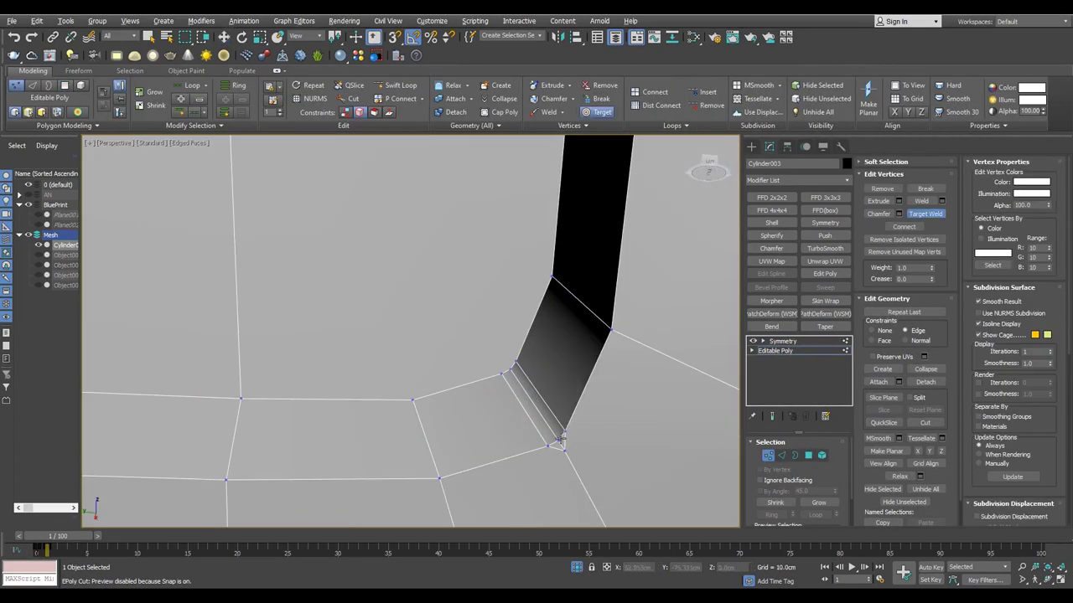
- Select the border edge loop of the groove around the handle opening and chamfer it about 0.409cm
{"action": "scroll", "coordinate": [562, 451], "scroll_direction": "down", "scroll_amount": 5}
{"action": "middle_click_drag", "start_coordinate": [562, 451], "coordinate": [566, 359], "text": "alt"}
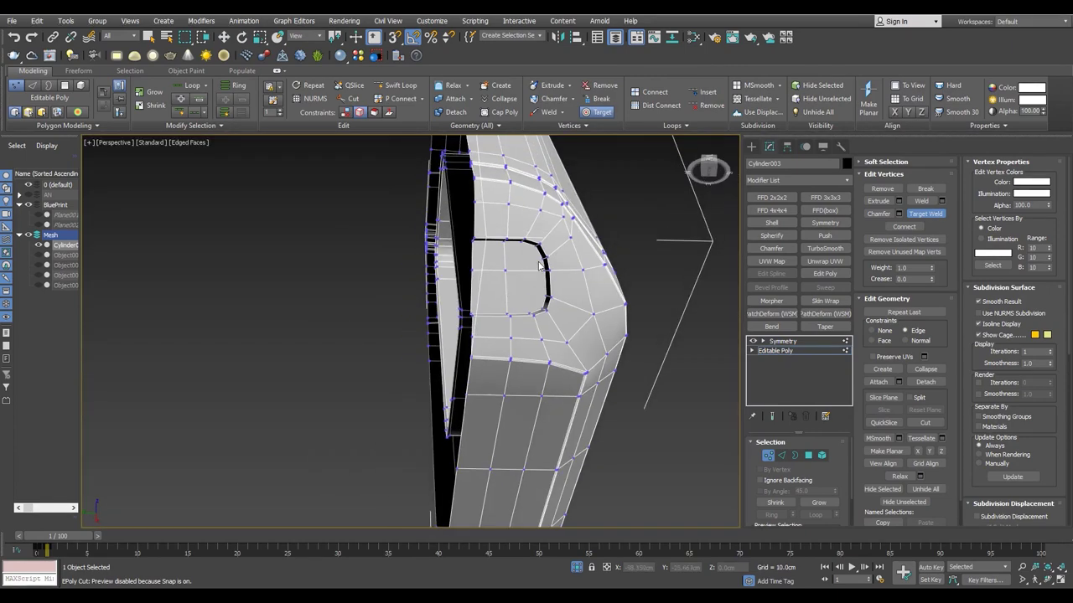
{"action": "key", "text": "4"}
{"action": "key", "text": "w"}
{"action": "key", "text": "2"}
{"action": "key", "text": "4"}
{"action": "key", "text": "2"}
{"action": "mouse_move", "coordinate": [572, 433]}
{"action": "middle_mouse_down", "text": "alt"}
{"action": "mouse_move", "coordinate": [407, 327]}
{"action": "mouse_move", "coordinate": [373, 245]}
{"action": "middle_mouse_up", "text": "alt"}
{"action": "key", "text": "ctrl+shift+c"}
{"action": "middle_click_drag", "start_coordinate": [587, 377], "coordinate": [485, 347], "text": "alt"}
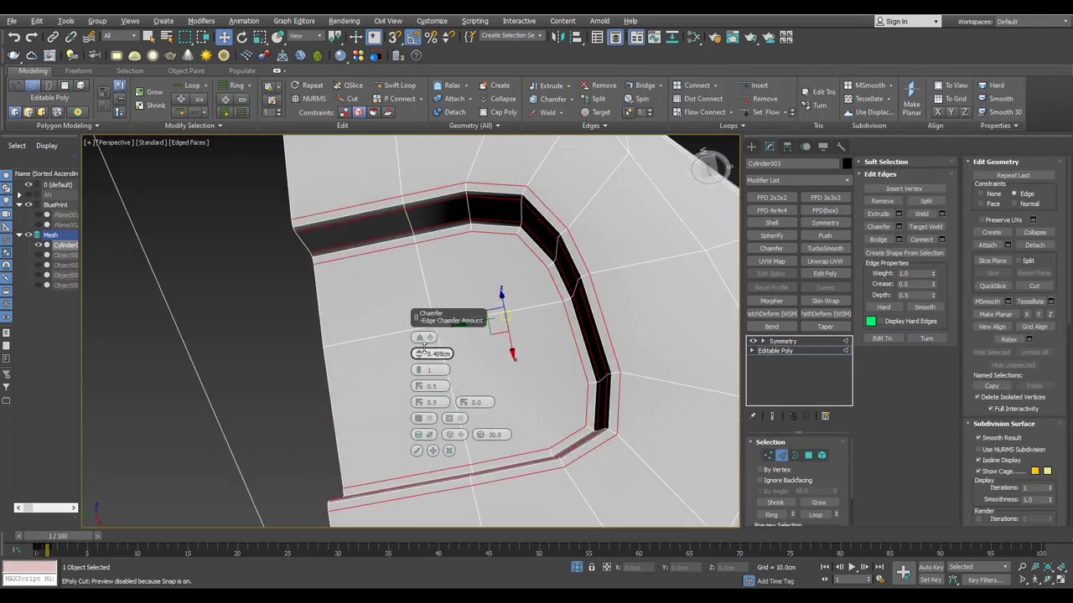
{"action": "left_click", "coordinate": [417, 451]}
- Add TurboSmooth and inspect the smoothed groove near the side opening
{"action": "left_click", "coordinate": [824, 248]}
{"action": "scroll", "coordinate": [462, 244], "scroll_direction": "up", "scroll_amount": 3}
{"action": "middle_click_drag", "start_coordinate": [462, 244], "coordinate": [424, 350], "text": "alt"}
{"action": "scroll", "coordinate": [346, 305], "scroll_direction": "down", "scroll_amount": 4}
{"action": "scroll", "coordinate": [330, 360], "scroll_direction": "up", "scroll_amount": 4}
{"action": "mouse_move", "coordinate": [330, 360]}
{"action": "middle_mouse_down", "text": "alt"}
{"action": "mouse_move", "coordinate": [341, 388]}
{"action": "mouse_move", "coordinate": [324, 400]}
{"action": "mouse_move", "coordinate": [378, 448]}
{"action": "mouse_move", "coordinate": [367, 370]}
{"action": "mouse_move", "coordinate": [323, 426]}
{"action": "mouse_move", "coordinate": [364, 383]}
{"action": "middle_mouse_up", "text": "alt"}
- Return to the base mesh in vertex mode and view the lower corner with mirroring shown
{"action": "key", "text": "ctrl+z"}
{"action": "key", "text": "1"}
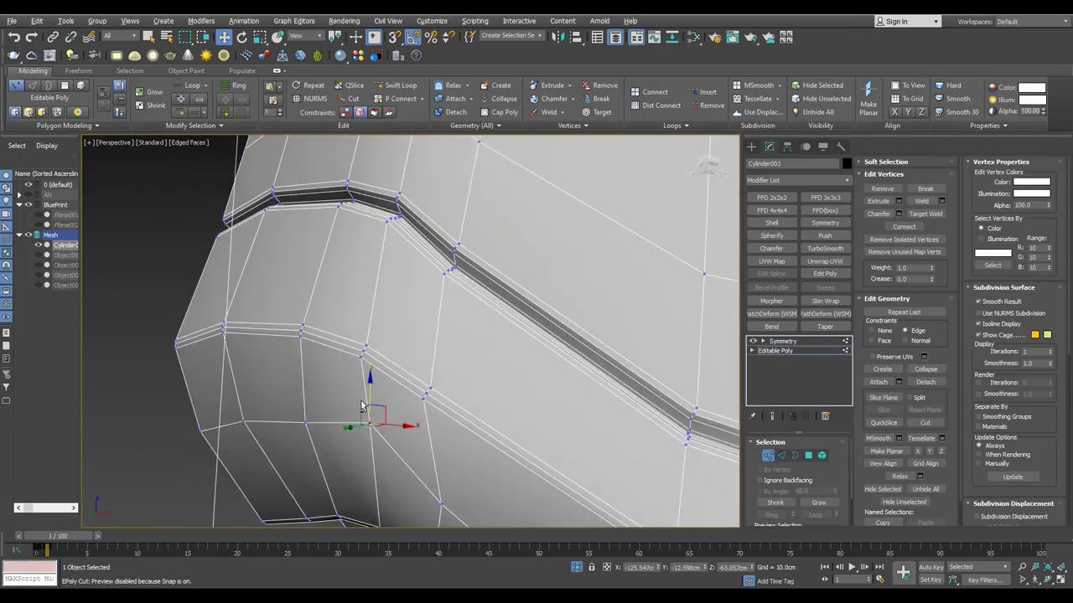
{"action": "left_click", "coordinate": [779, 342]}
{"action": "mouse_move", "coordinate": [637, 352]}
{"action": "middle_mouse_down", "text": "alt"}
{"action": "mouse_move", "coordinate": [625, 299]}
{"action": "mouse_move", "coordinate": [637, 369]}
{"action": "mouse_move", "coordinate": [469, 419]}
{"action": "mouse_move", "coordinate": [398, 405]}
{"action": "mouse_move", "coordinate": [473, 422]}
{"action": "middle_mouse_up", "text": "alt"}
{"action": "scroll", "coordinate": [636, 369], "scroll_direction": "down", "scroll_amount": 5}
{"action": "scroll", "coordinate": [643, 390], "scroll_direction": "up", "scroll_amount": 2}
- Slide the chamfered corner vertices with the Edge constraint on, then turn the constraint off
{"action": "key", "text": "1"}
{"action": "scroll", "coordinate": [390, 410], "scroll_direction": "down", "scroll_amount": 3}
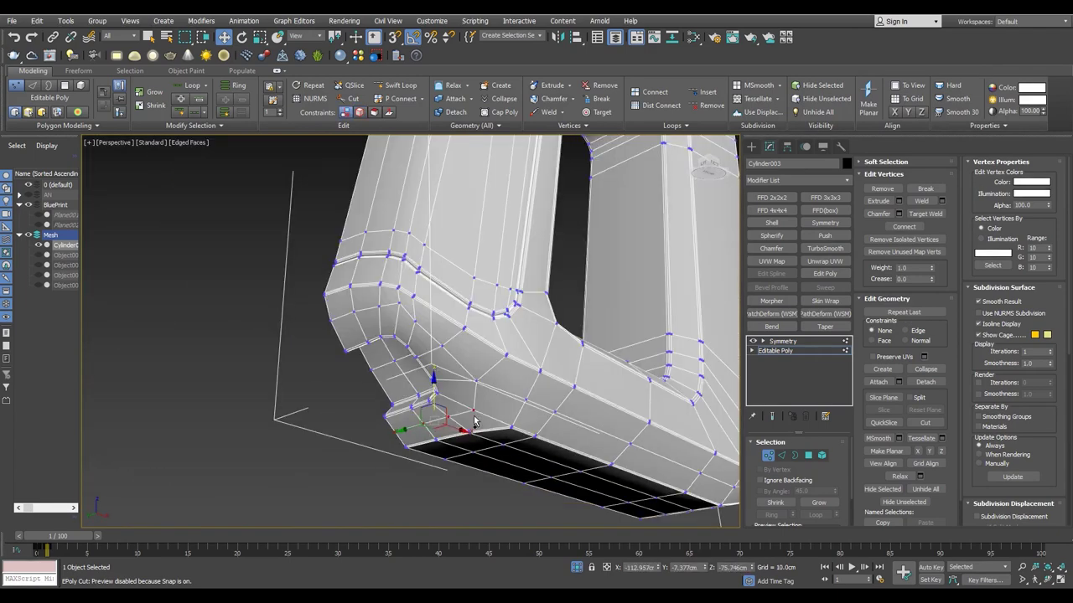
{"action": "scroll", "coordinate": [483, 406], "scroll_direction": "up", "scroll_amount": 3}
{"action": "key", "text": "shift+x"}
{"action": "middle_click_drag", "start_coordinate": [489, 386], "coordinate": [398, 401], "text": "alt"}
{"action": "key", "text": "2"}
{"action": "key", "text": "shift+x"}
{"action": "mouse_move", "coordinate": [341, 425]}
{"action": "middle_mouse_down", "text": "alt"}
{"action": "mouse_move", "coordinate": [395, 412]}
{"action": "mouse_move", "coordinate": [383, 377]}
{"action": "middle_mouse_up", "text": "alt"}
- Preview the smoothed corner with edged faces hidden, then switch to the front blueprint view
{"action": "key", "text": "F4"}
{"action": "left_click", "coordinate": [825, 248]}
{"action": "scroll", "coordinate": [416, 268], "scroll_direction": "down", "scroll_amount": 3}
{"action": "scroll", "coordinate": [508, 327], "scroll_direction": "down", "scroll_amount": 2}
{"action": "mouse_move", "coordinate": [508, 327]}
{"action": "middle_mouse_down"}
{"action": "mouse_move", "coordinate": [566, 286]}
{"action": "mouse_move", "coordinate": [611, 327]}
{"action": "mouse_move", "coordinate": [397, 316]}
{"action": "mouse_move", "coordinate": [511, 330]}
{"action": "mouse_move", "coordinate": [429, 297]}
{"action": "mouse_move", "coordinate": [442, 258]}
{"action": "mouse_move", "coordinate": [457, 297]}
{"action": "middle_mouse_up"}
{"action": "key", "text": "F4"}
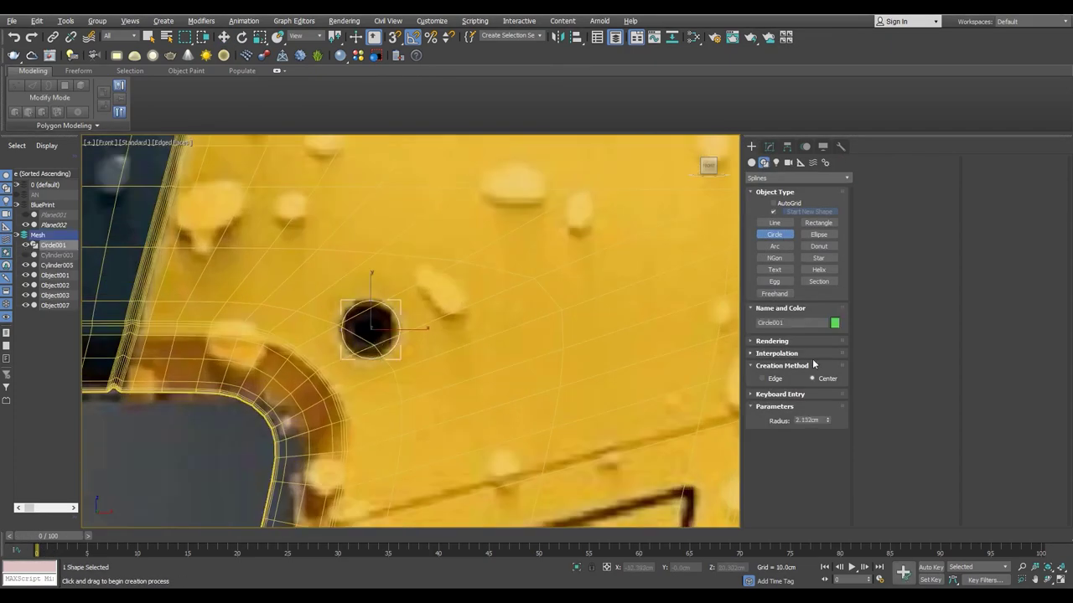
- Instance the first circle onto the next blueprint hole to the right
{"action": "left_click", "coordinate": [805, 354]}
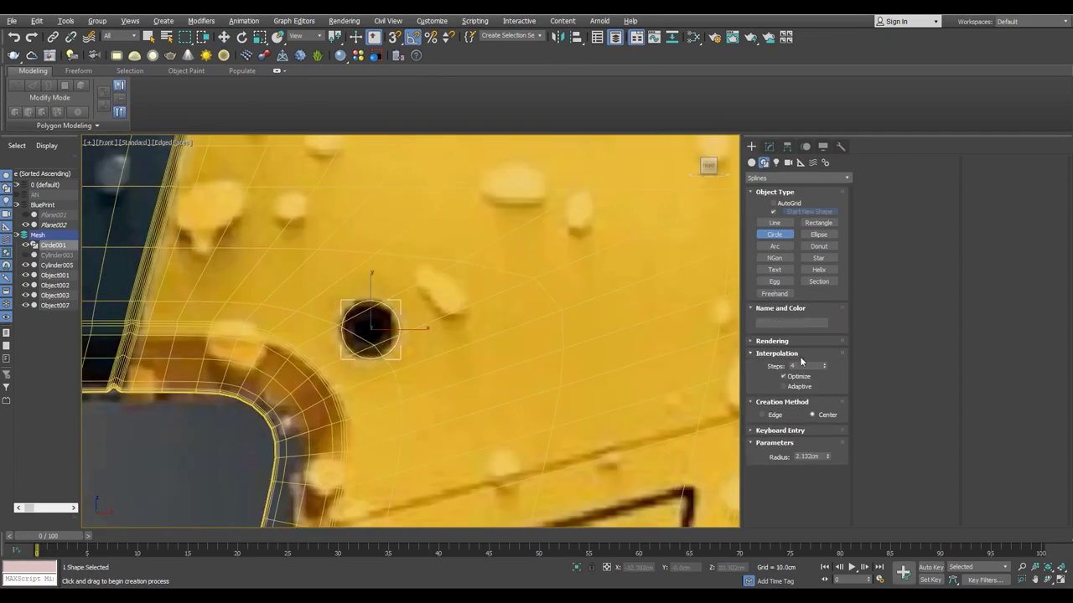
{"action": "scroll", "coordinate": [397, 364], "scroll_direction": "up", "scroll_amount": 2}
{"action": "middle_click_drag", "start_coordinate": [397, 364], "coordinate": [420, 326]}
{"action": "key", "text": "w"}
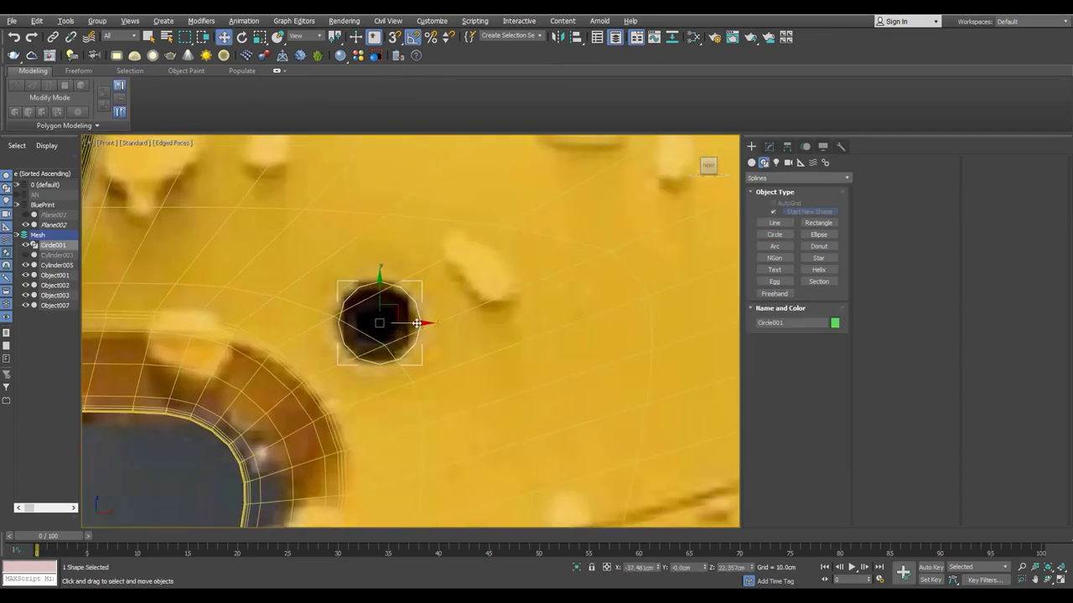
{"action": "scroll", "coordinate": [396, 322], "scroll_direction": "down", "scroll_amount": 3}
{"action": "left_click_drag", "start_coordinate": [360, 318], "coordinate": [549, 320], "text": "shift"}
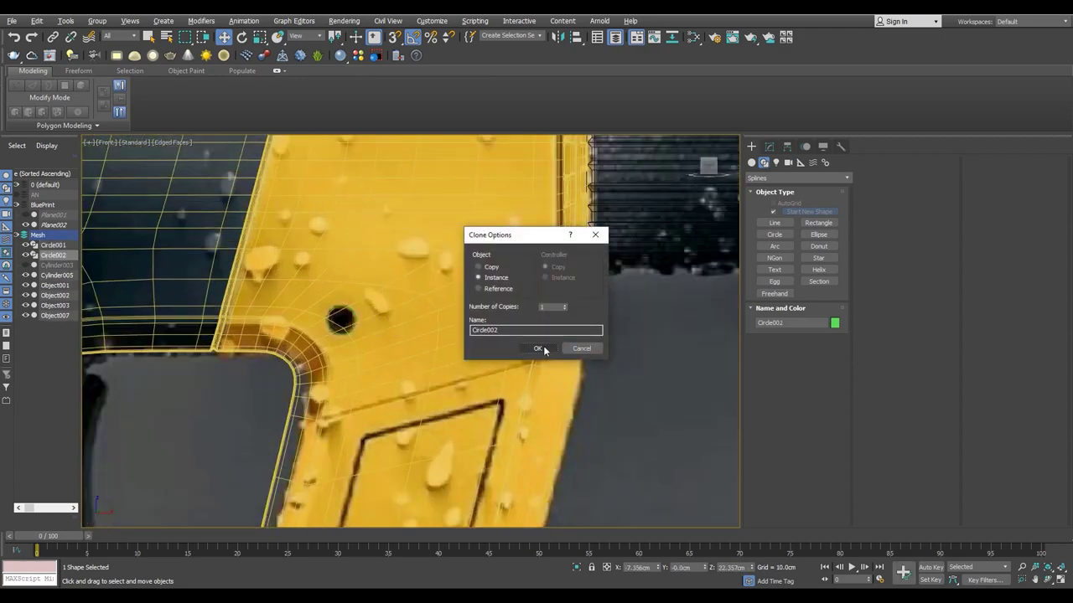
{"action": "left_click", "coordinate": [537, 349]}
- Copy circle instances onto the hole near the grip and the next hole
{"action": "scroll", "coordinate": [549, 301], "scroll_direction": "up", "scroll_amount": 2}
{"action": "scroll", "coordinate": [558, 270], "scroll_direction": "up", "scroll_amount": 2}
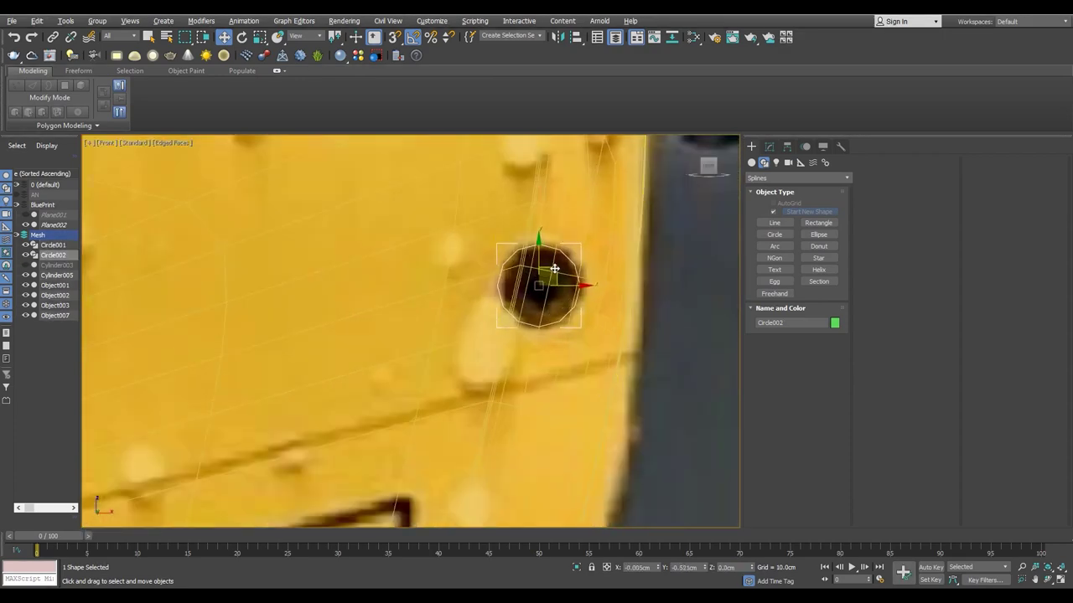
{"action": "scroll", "coordinate": [553, 268], "scroll_direction": "down", "scroll_amount": 5}
{"action": "scroll", "coordinate": [570, 243], "scroll_direction": "down", "scroll_amount": 2}
{"action": "scroll", "coordinate": [570, 252], "scroll_direction": "up", "scroll_amount": 6}
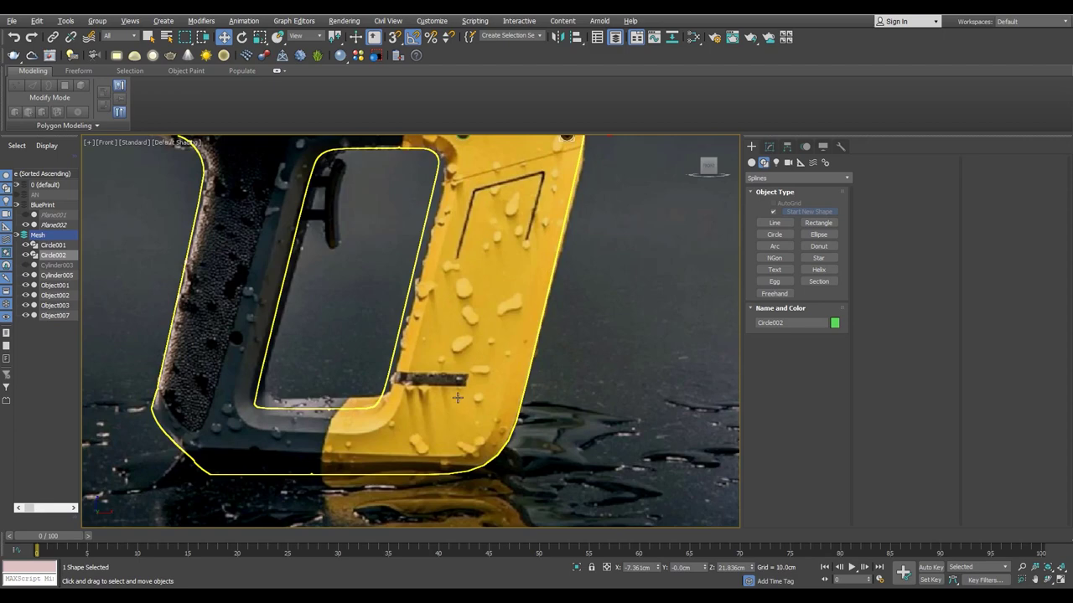
{"action": "middle_click_drag", "start_coordinate": [586, 123], "coordinate": [605, 152]}
{"action": "left_click_drag", "start_coordinate": [278, 358], "coordinate": [281, 359], "text": "shift"}
{"action": "key", "text": "Return"}
{"action": "scroll", "coordinate": [317, 283], "scroll_direction": "up", "scroll_amount": 6}
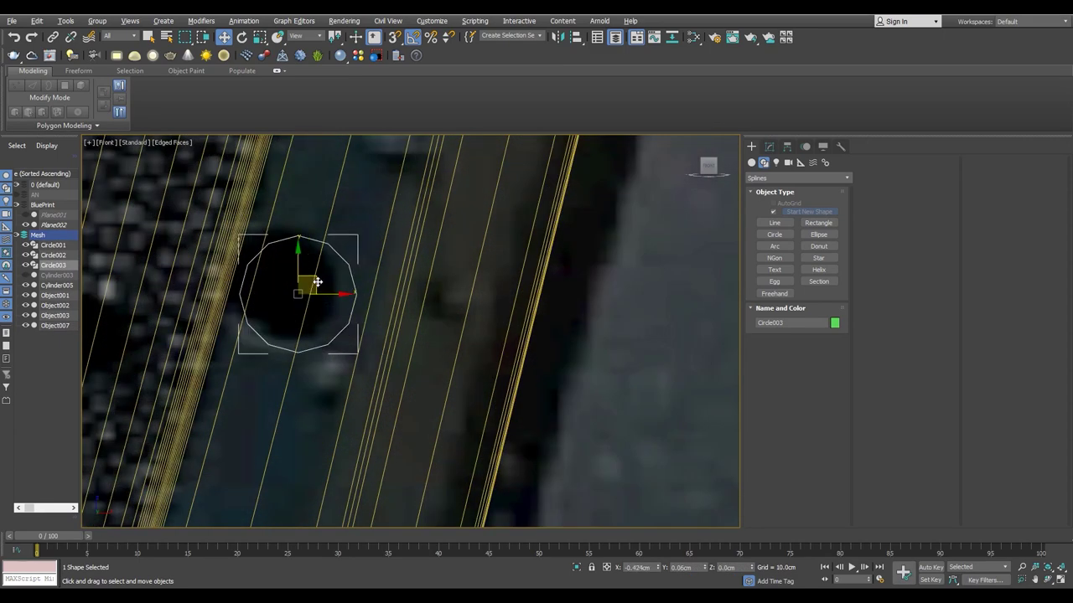
{"action": "scroll", "coordinate": [315, 282], "scroll_direction": "down", "scroll_amount": 5}
{"action": "scroll", "coordinate": [277, 335], "scroll_direction": "up", "scroll_amount": 5}
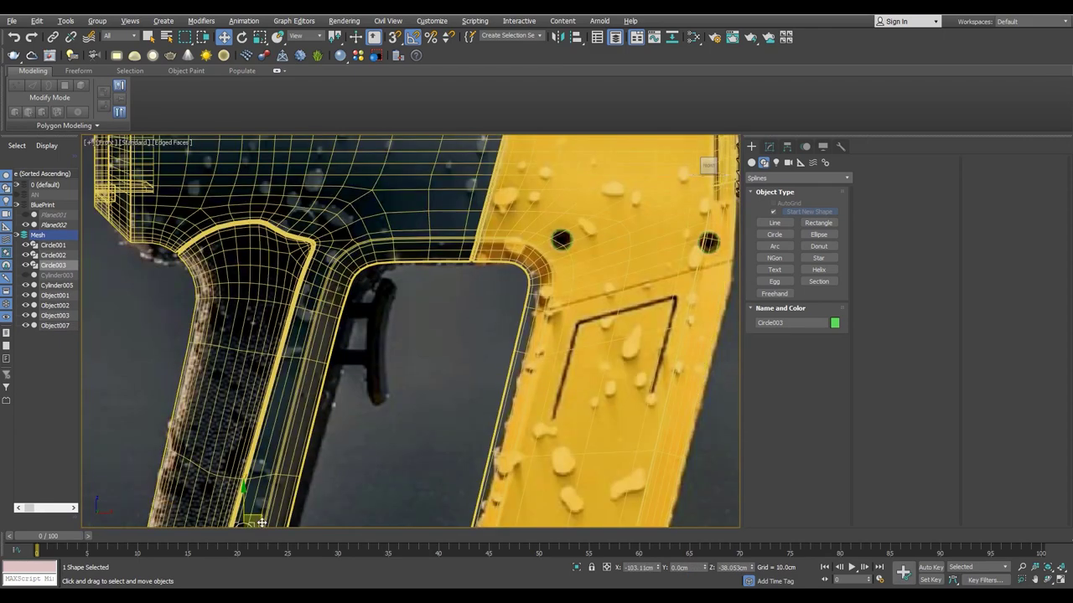
{"action": "left_click_drag", "start_coordinate": [365, 216], "coordinate": [367, 218], "text": "shift"}
{"action": "key", "text": "Return"}
- Copy circle instances onto the holes near the top edge and on the top surface, reaching Circle006
{"action": "scroll", "coordinate": [365, 216], "scroll_direction": "up", "scroll_amount": 3}
{"action": "scroll", "coordinate": [302, 209], "scroll_direction": "up", "scroll_amount": 3}
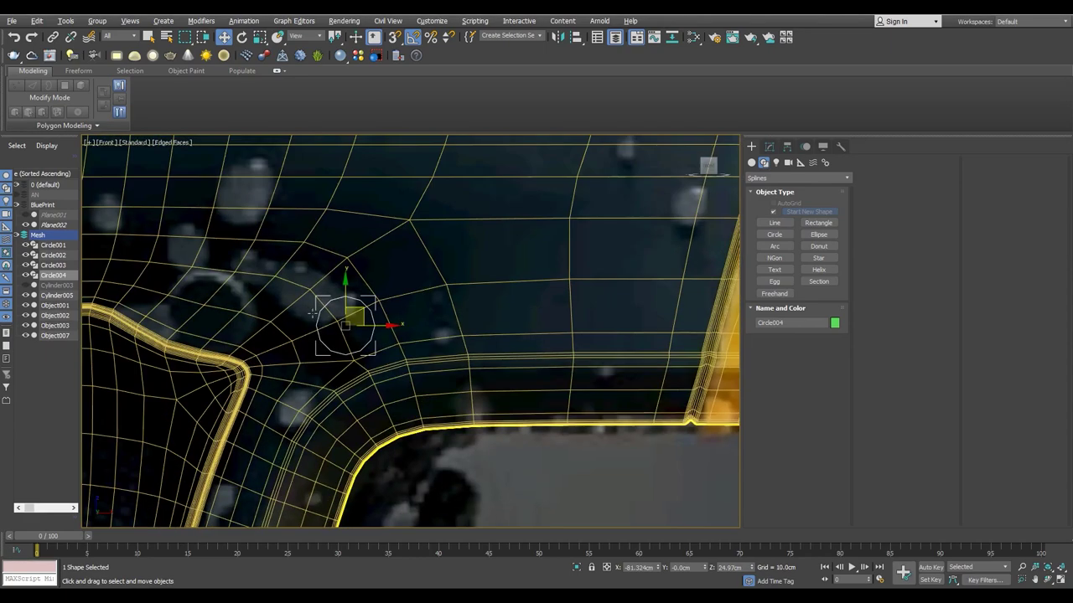
{"action": "scroll", "coordinate": [310, 312], "scroll_direction": "down", "scroll_amount": 2}
{"action": "scroll", "coordinate": [304, 289], "scroll_direction": "down", "scroll_amount": 1}
{"action": "scroll", "coordinate": [304, 290], "scroll_direction": "up", "scroll_amount": 2}
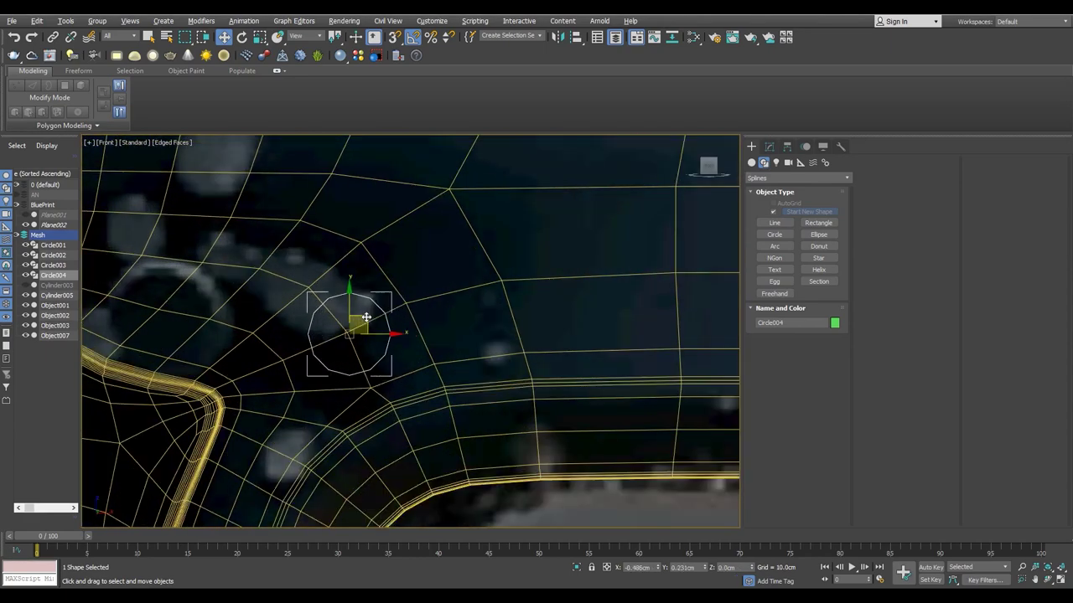
{"action": "scroll", "coordinate": [347, 345], "scroll_direction": "down", "scroll_amount": 5}
{"action": "scroll", "coordinate": [347, 345], "scroll_direction": "up", "scroll_amount": 3}
{"action": "left_click_drag", "start_coordinate": [346, 347], "coordinate": [257, 221], "text": "shift"}
{"action": "key", "text": "Return"}
{"action": "scroll", "coordinate": [285, 252], "scroll_direction": "up", "scroll_amount": 5}
{"action": "scroll", "coordinate": [314, 289], "scroll_direction": "up", "scroll_amount": 2}
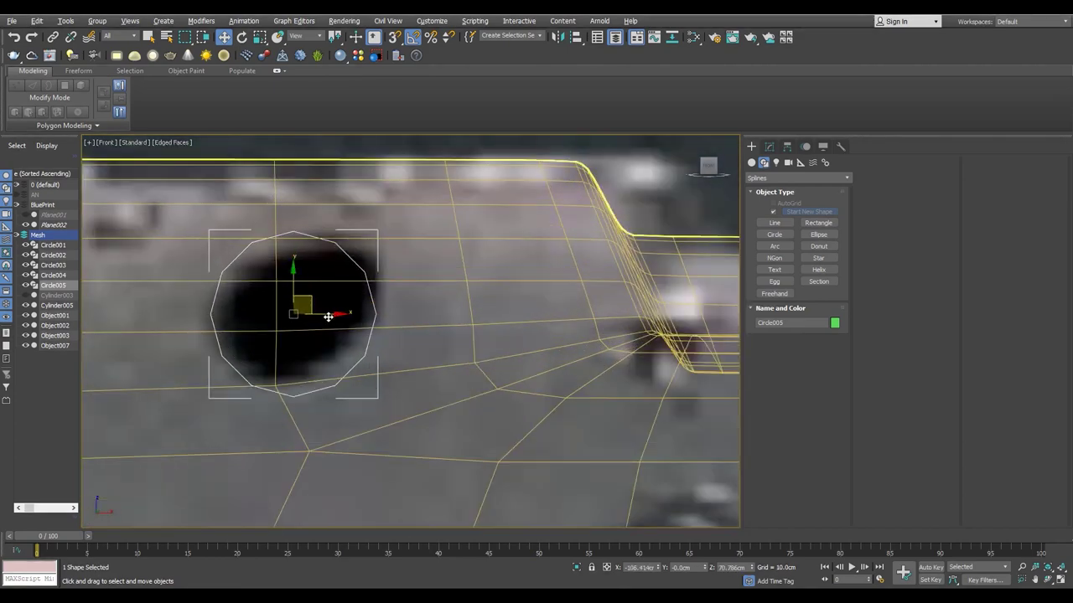
{"action": "scroll", "coordinate": [329, 317], "scroll_direction": "down", "scroll_amount": 5}
{"action": "left_click_drag", "start_coordinate": [352, 352], "coordinate": [399, 416], "text": "shift"}
{"action": "key", "text": "Return"}
- Centre the last circle on the dark hole and select the drill body mesh
{"action": "scroll", "coordinate": [399, 416], "scroll_direction": "up", "scroll_amount": 5}
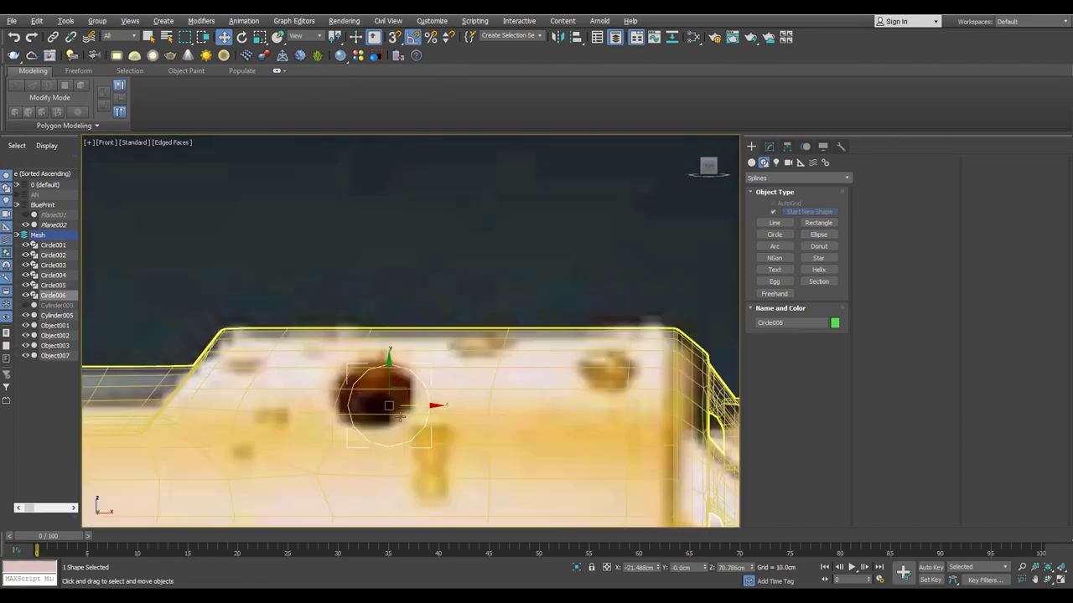
{"action": "middle_click_drag", "start_coordinate": [400, 416], "coordinate": [440, 288]}
{"action": "scroll", "coordinate": [425, 283], "scroll_direction": "up", "scroll_amount": 2}
{"action": "left_click_drag", "start_coordinate": [426, 283], "coordinate": [448, 299]}
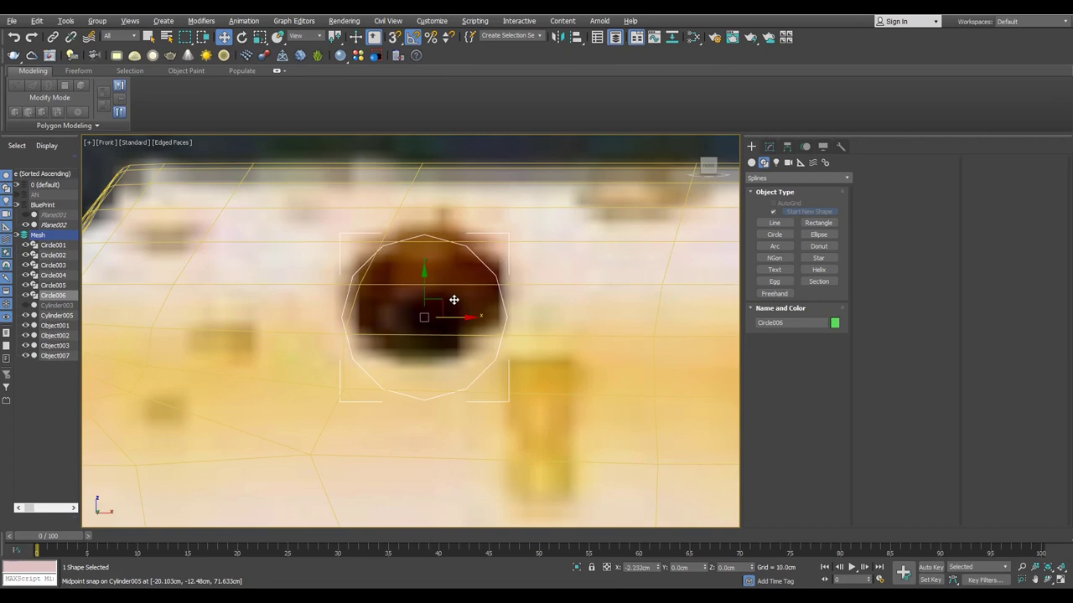
{"action": "scroll", "coordinate": [449, 298], "scroll_direction": "down", "scroll_amount": 4}
{"action": "scroll", "coordinate": [423, 309], "scroll_direction": "down", "scroll_amount": 3}
{"action": "left_click", "coordinate": [400, 314]}
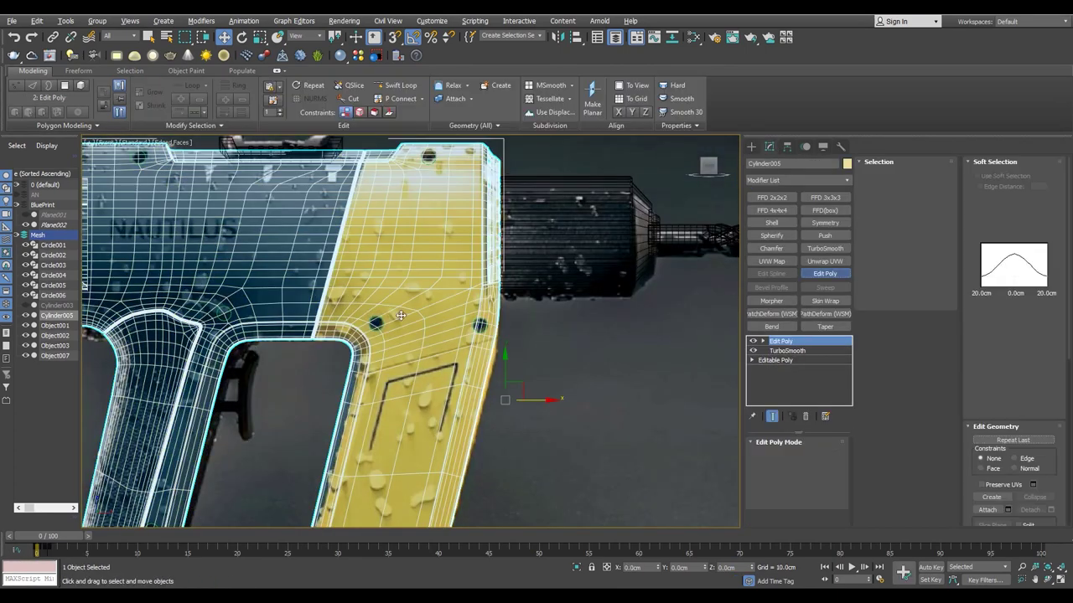
- Cut edges around the round hole and weld the stray vertices into a clean polygonal ring
{"action": "key", "text": "1"}
{"action": "key", "text": "alt+c"}
{"action": "scroll", "coordinate": [360, 314], "scroll_direction": "up", "scroll_amount": 10}
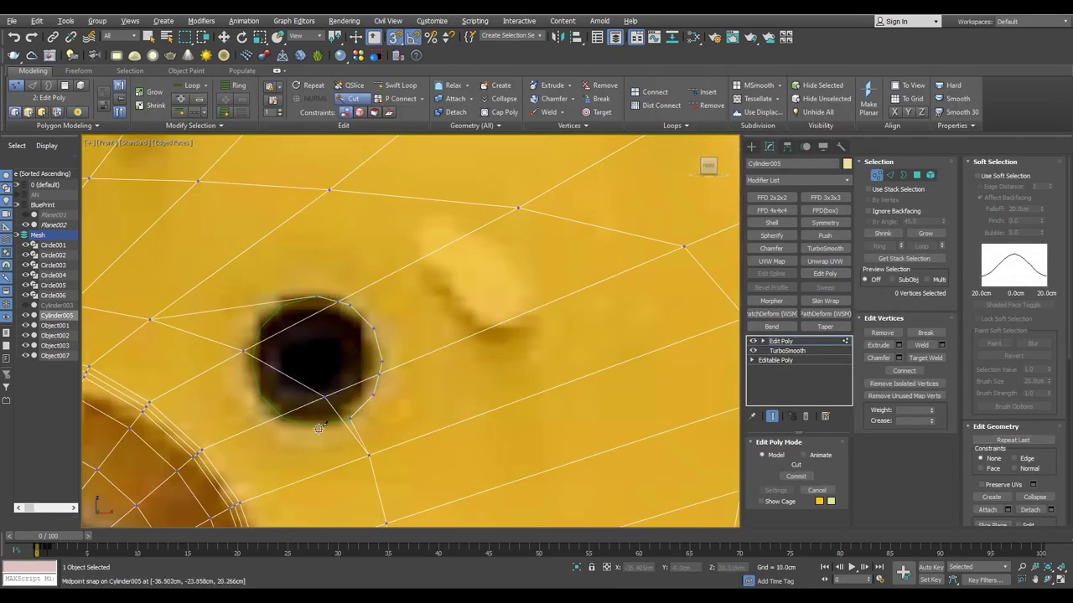
{"action": "scroll", "coordinate": [254, 381], "scroll_direction": "up", "scroll_amount": 2}
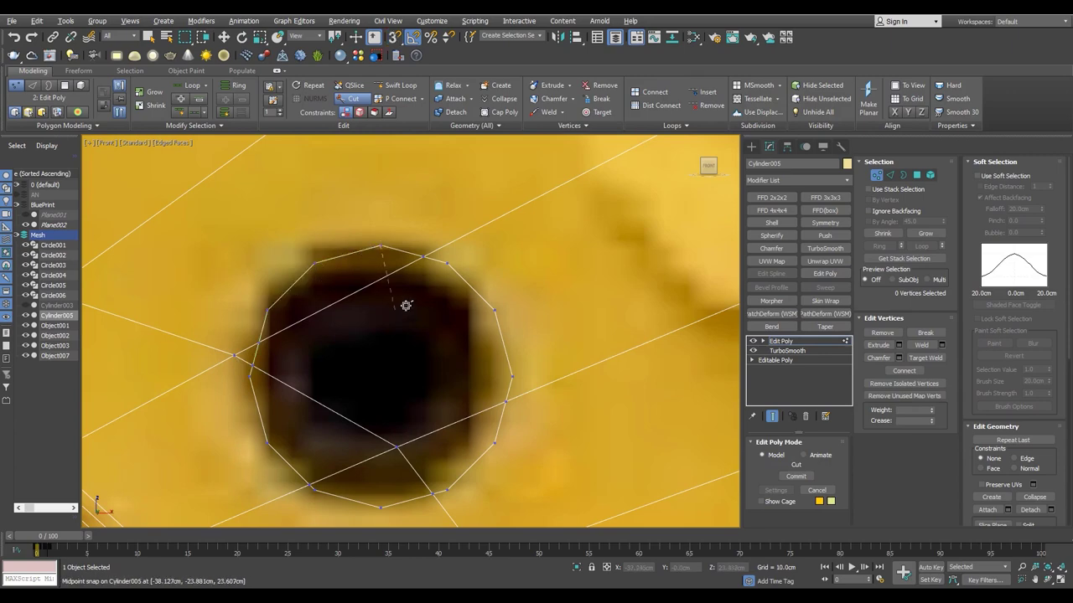
{"action": "middle_click_drag", "start_coordinate": [259, 367], "coordinate": [235, 310]}
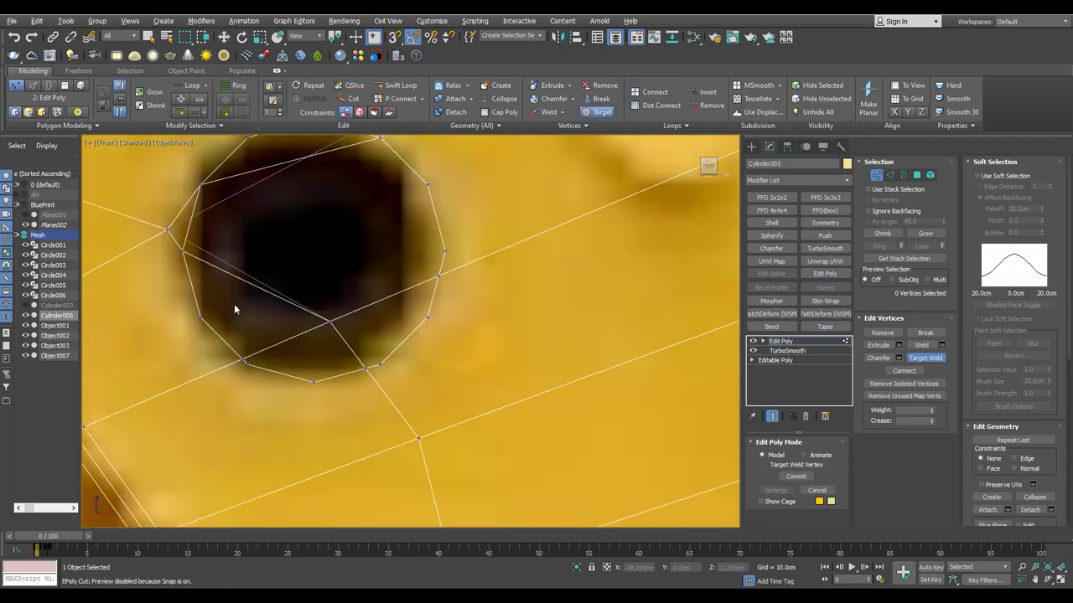
{"action": "scroll", "coordinate": [435, 352], "scroll_direction": "down", "scroll_amount": 5}
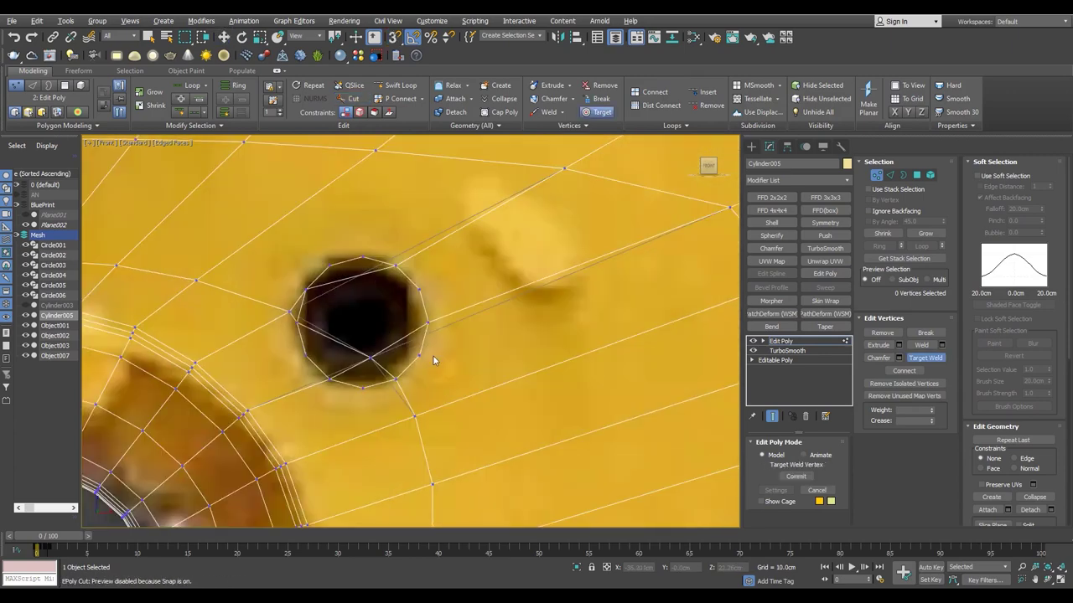
{"action": "key", "text": "w"}
{"action": "scroll", "coordinate": [295, 333], "scroll_direction": "up", "scroll_amount": 2}
{"action": "scroll", "coordinate": [328, 317], "scroll_direction": "down", "scroll_amount": 2}
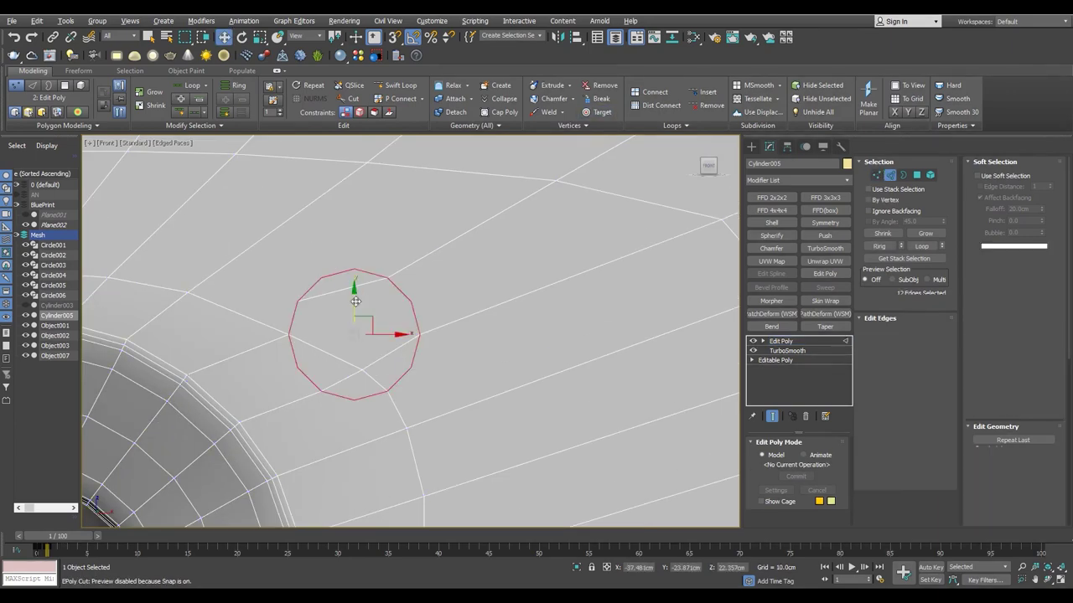
- Bevel the circle's polygons inward into a recess and delete its bottom cap
{"action": "key", "text": "4"}
{"action": "left_click", "coordinate": [321, 344]}
{"action": "key", "text": "p"}
{"action": "key", "text": "z"}
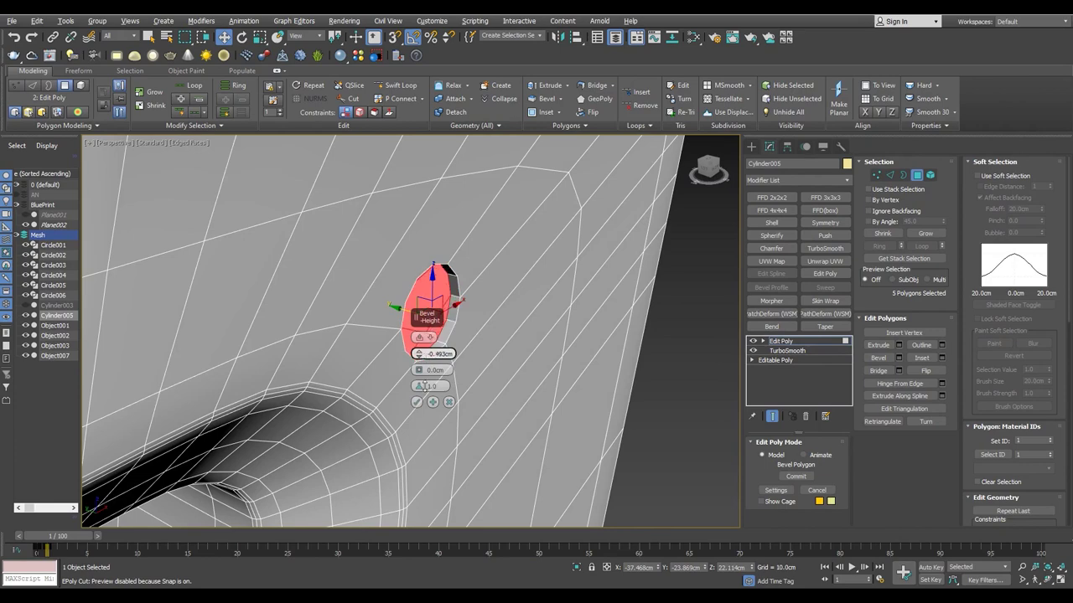
{"action": "middle_click_drag", "start_coordinate": [430, 404], "coordinate": [423, 368], "text": "alt"}
{"action": "left_click_drag", "start_coordinate": [418, 353], "coordinate": [418, 357]}
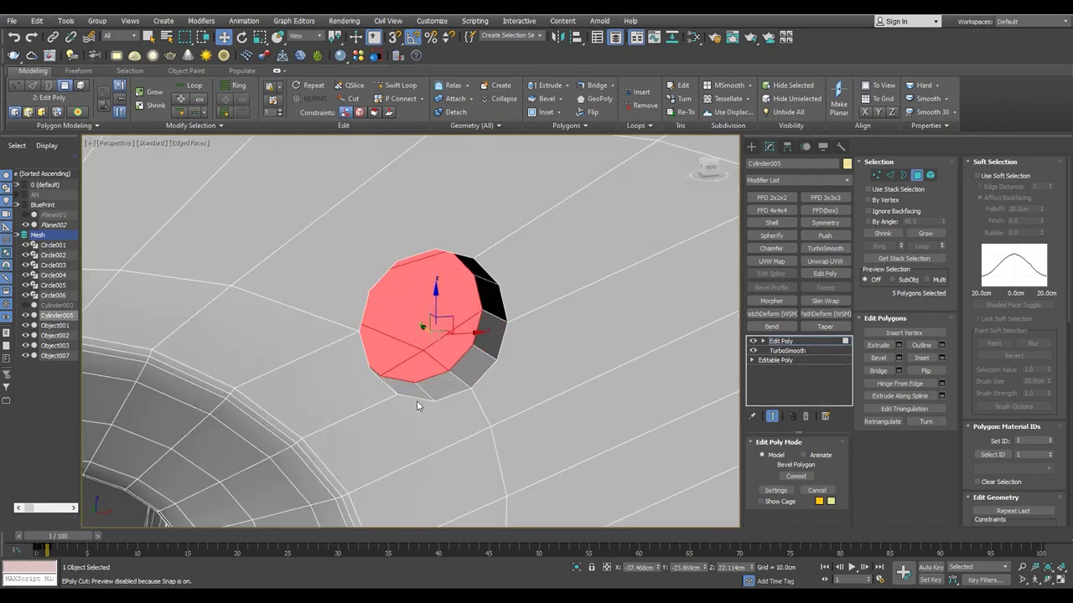
{"action": "key", "text": "Delete"}
- Select the hole's border and inspect the opening's edges from several angles
{"action": "key", "text": "3"}
{"action": "key", "text": "r"}
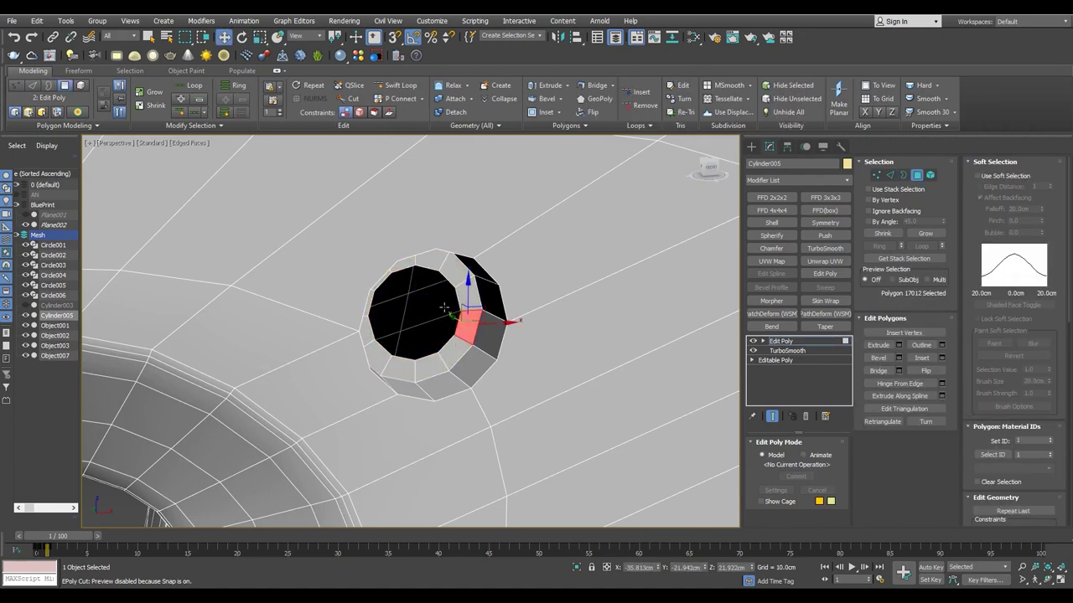
{"action": "middle_click_drag", "start_coordinate": [430, 341], "coordinate": [369, 292], "text": "alt"}
{"action": "middle_click_drag", "start_coordinate": [454, 348], "coordinate": [407, 316], "text": "alt"}
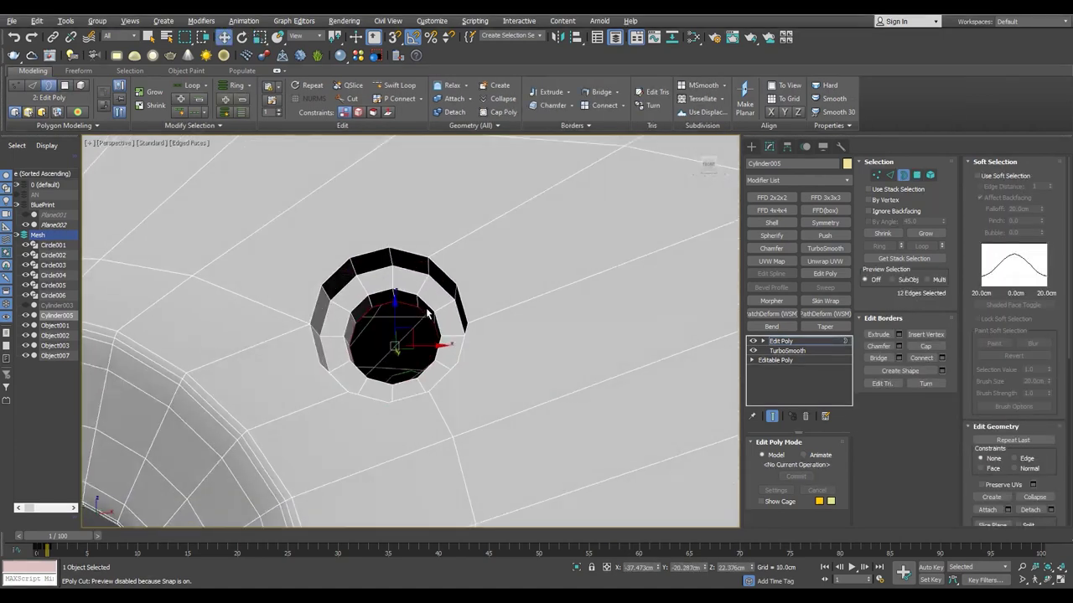
{"action": "key", "text": "2"}
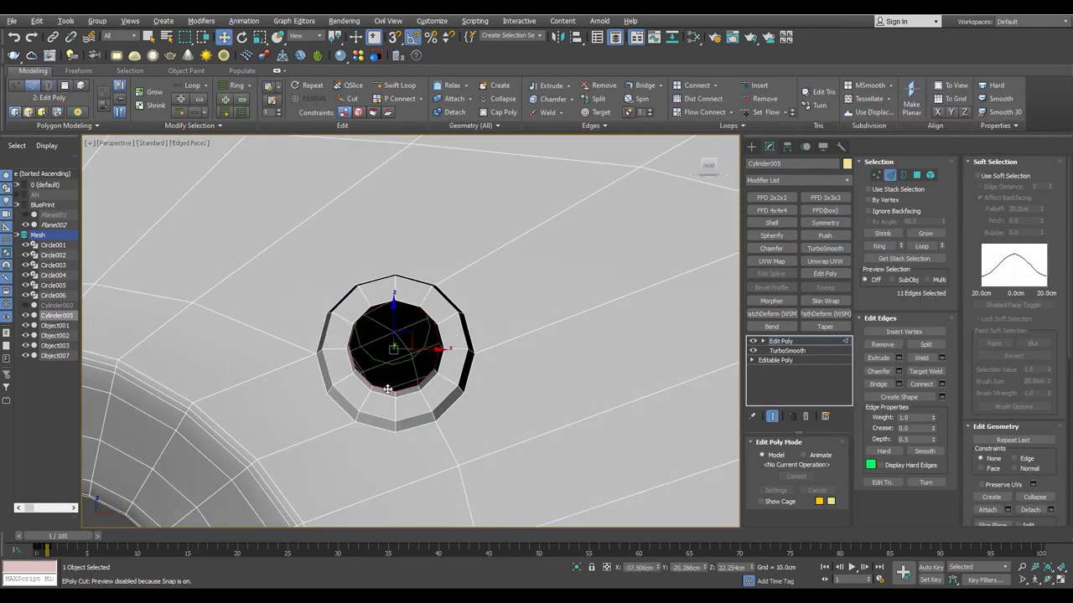
{"action": "middle_click_drag", "start_coordinate": [406, 316], "coordinate": [323, 293], "text": "alt"}
- In Front view, begin cutting edges in vertex mode to trace a second circle
{"action": "key", "text": "1"}
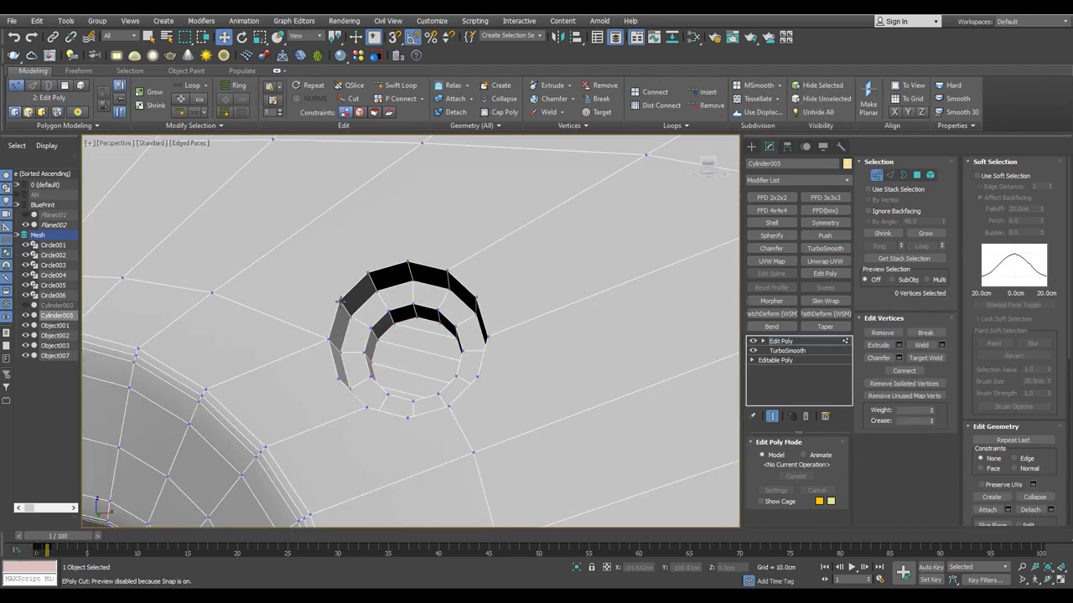
{"action": "key", "text": "f"}
{"action": "scroll", "coordinate": [318, 372], "scroll_direction": "down", "scroll_amount": 3}
{"action": "scroll", "coordinate": [319, 372], "scroll_direction": "down", "scroll_amount": 2}
{"action": "scroll", "coordinate": [507, 231], "scroll_direction": "up", "scroll_amount": 5}
{"action": "scroll", "coordinate": [474, 240], "scroll_direction": "up", "scroll_amount": 3}
{"action": "key", "text": "alt+c"}
{"action": "scroll", "coordinate": [406, 268], "scroll_direction": "up", "scroll_amount": 2}
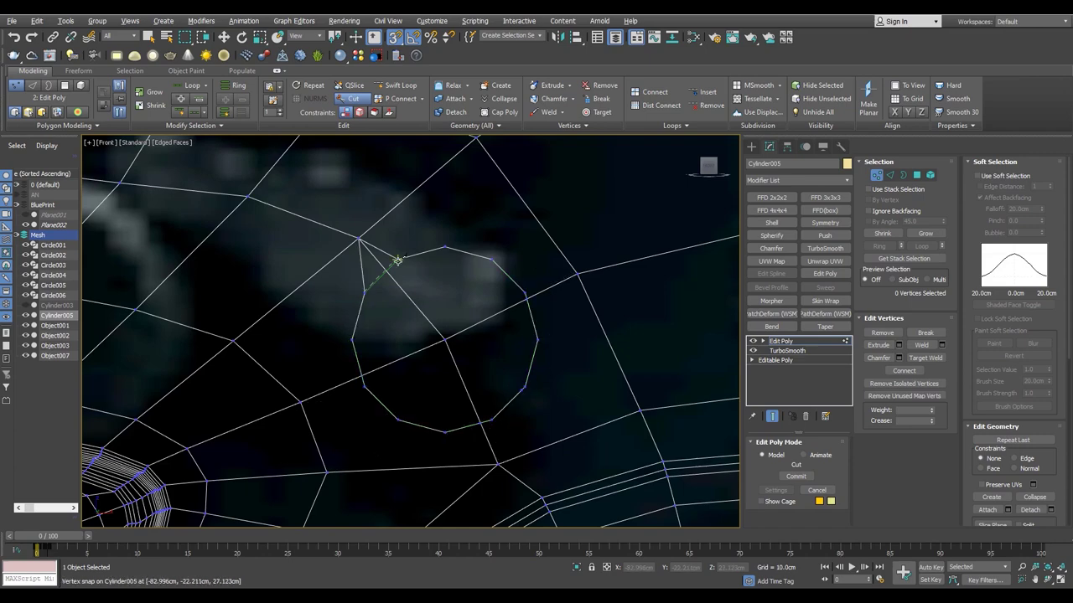
- Finish the second circle cut, bevel it inward about -1.93cm, delete the cap, and select the open border
{"action": "right_click", "coordinate": [397, 260]}
{"action": "scroll", "coordinate": [397, 267], "scroll_direction": "up", "scroll_amount": 2}
{"action": "middle_click_drag", "start_coordinate": [429, 389], "coordinate": [431, 354]}
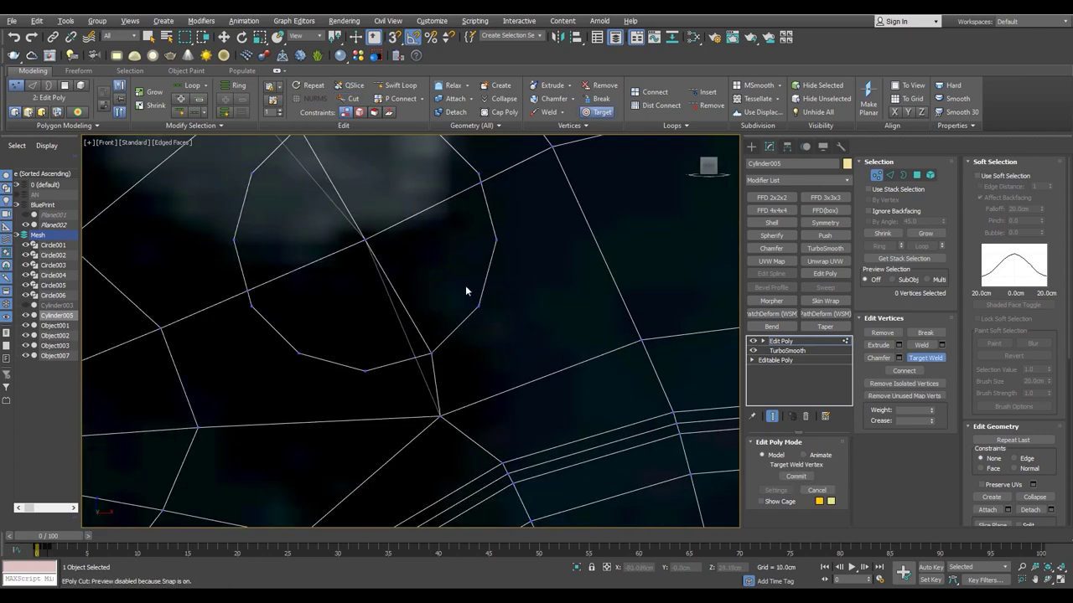
{"action": "middle_click_drag", "start_coordinate": [467, 291], "coordinate": [450, 358]}
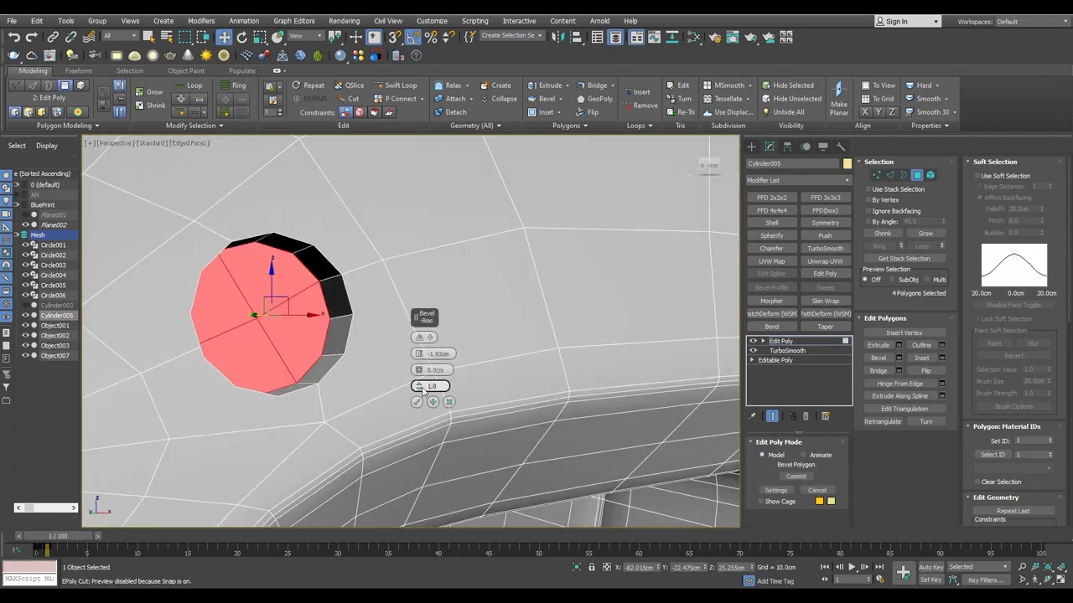
{"action": "left_click", "coordinate": [417, 402]}
{"action": "key", "text": "Delete"}
{"action": "key", "text": "3"}
{"action": "left_click", "coordinate": [324, 290]}
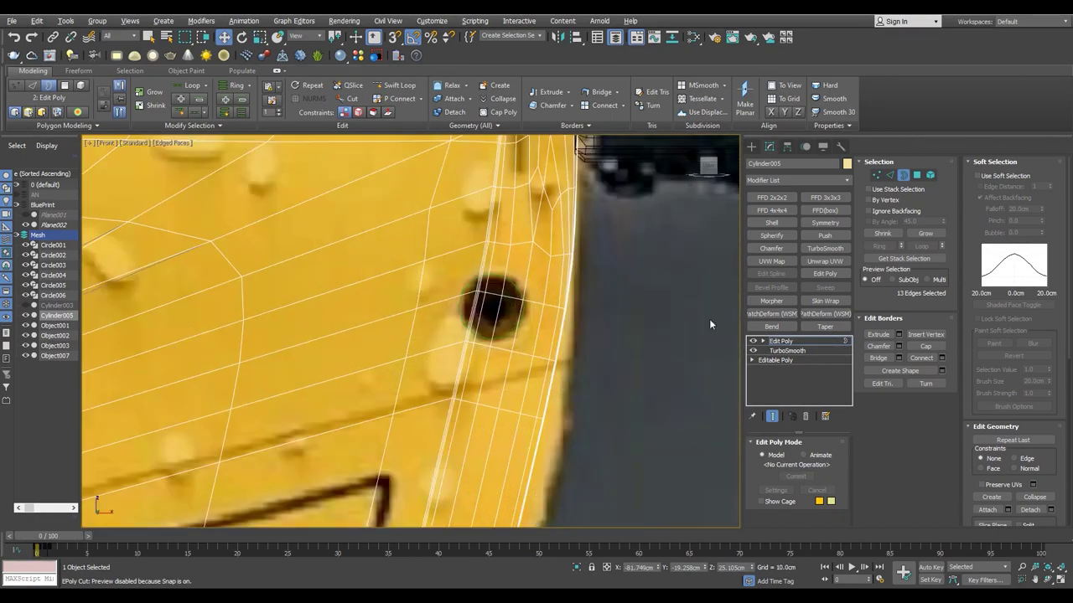
- Continue the cut around the third hole and Target Weld its stray vertices
{"action": "middle_click_drag", "start_coordinate": [617, 388], "coordinate": [621, 249]}
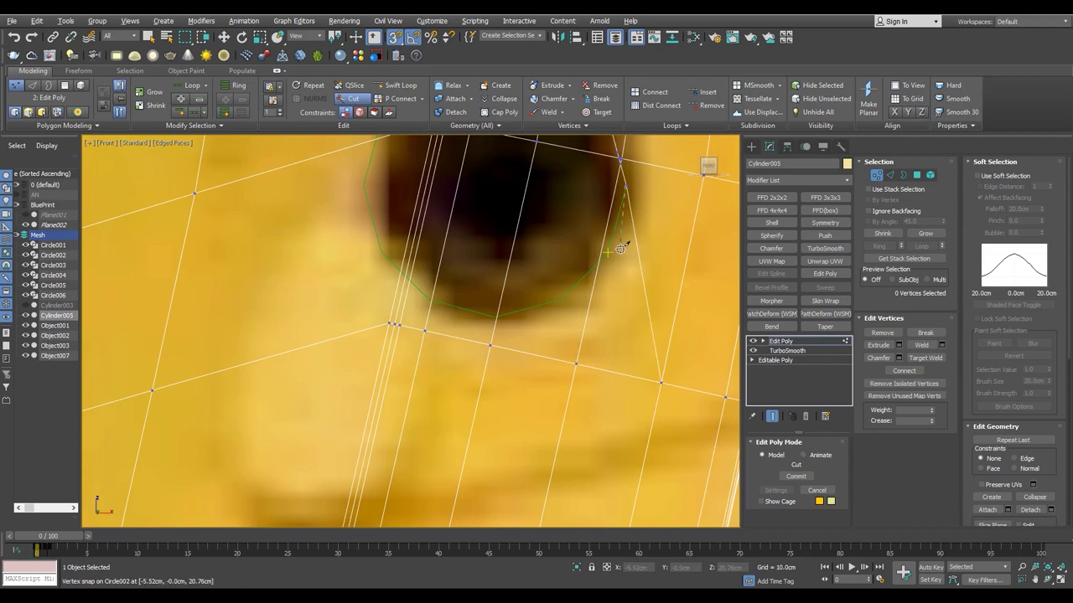
{"action": "middle_click_drag", "start_coordinate": [362, 192], "coordinate": [389, 268]}
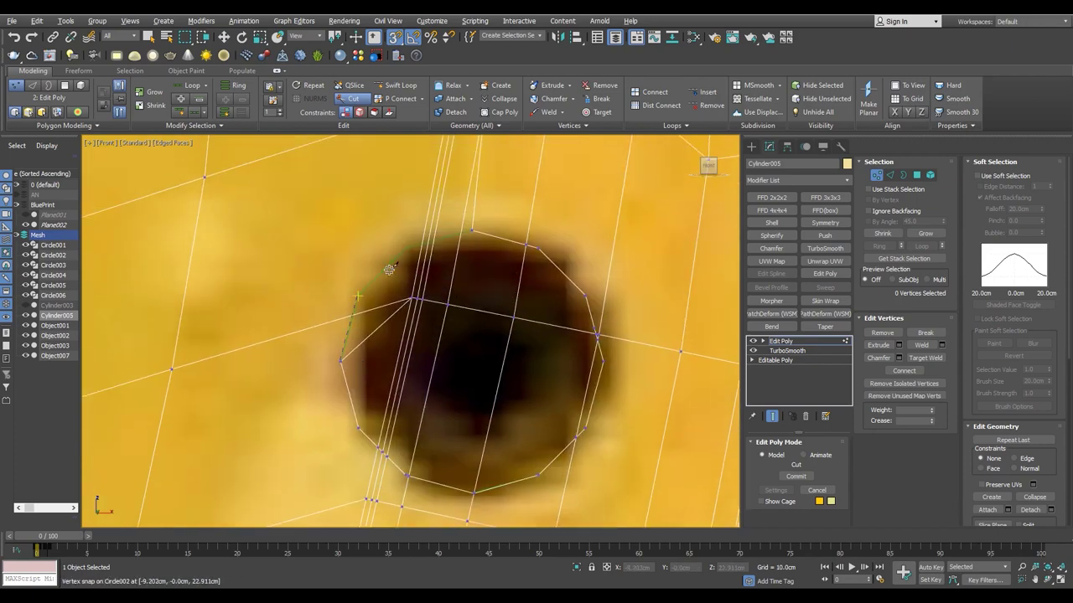
{"action": "key", "text": "ctrl+shift+w"}
{"action": "scroll", "coordinate": [390, 400], "scroll_direction": "up", "scroll_amount": 2}
{"action": "scroll", "coordinate": [429, 418], "scroll_direction": "down", "scroll_amount": 2}
{"action": "scroll", "coordinate": [402, 428], "scroll_direction": "up", "scroll_amount": 4}
{"action": "scroll", "coordinate": [401, 429], "scroll_direction": "down", "scroll_amount": 2}
- Select a vertex on the hole's edge in Move mode and check the full round outline
{"action": "key", "text": "w"}
{"action": "left_click", "coordinate": [474, 435]}
{"action": "scroll", "coordinate": [455, 438], "scroll_direction": "up", "scroll_amount": 3}
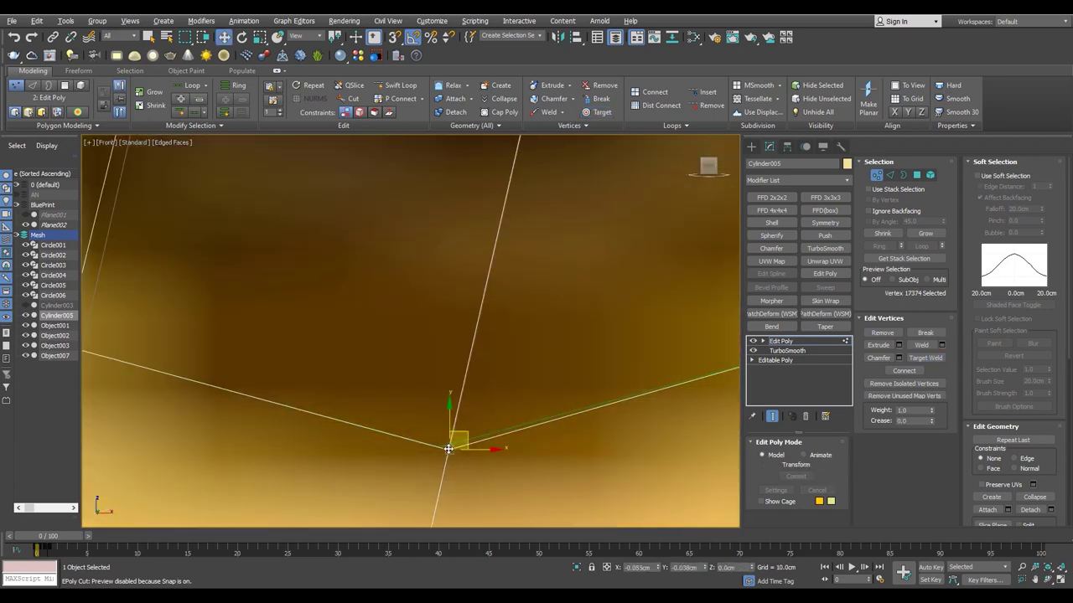
{"action": "scroll", "coordinate": [419, 446], "scroll_direction": "down", "scroll_amount": 3}
{"action": "scroll", "coordinate": [593, 223], "scroll_direction": "up", "scroll_amount": 3}
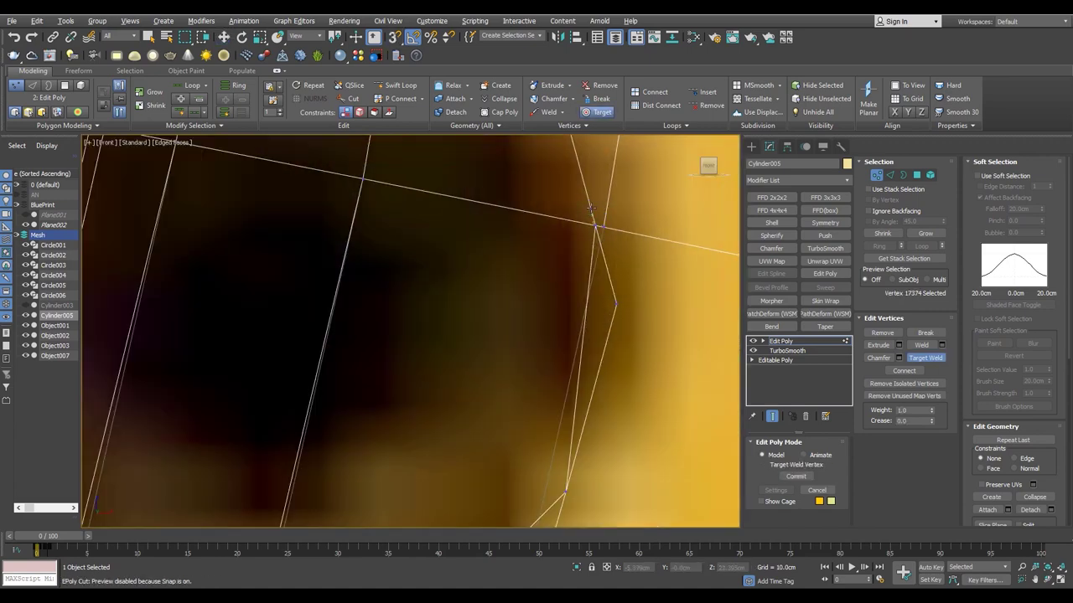
{"action": "scroll", "coordinate": [592, 208], "scroll_direction": "down", "scroll_amount": 3}
{"action": "middle_click_drag", "start_coordinate": [591, 252], "coordinate": [517, 342]}
{"action": "scroll", "coordinate": [431, 260], "scroll_direction": "up", "scroll_amount": 2}
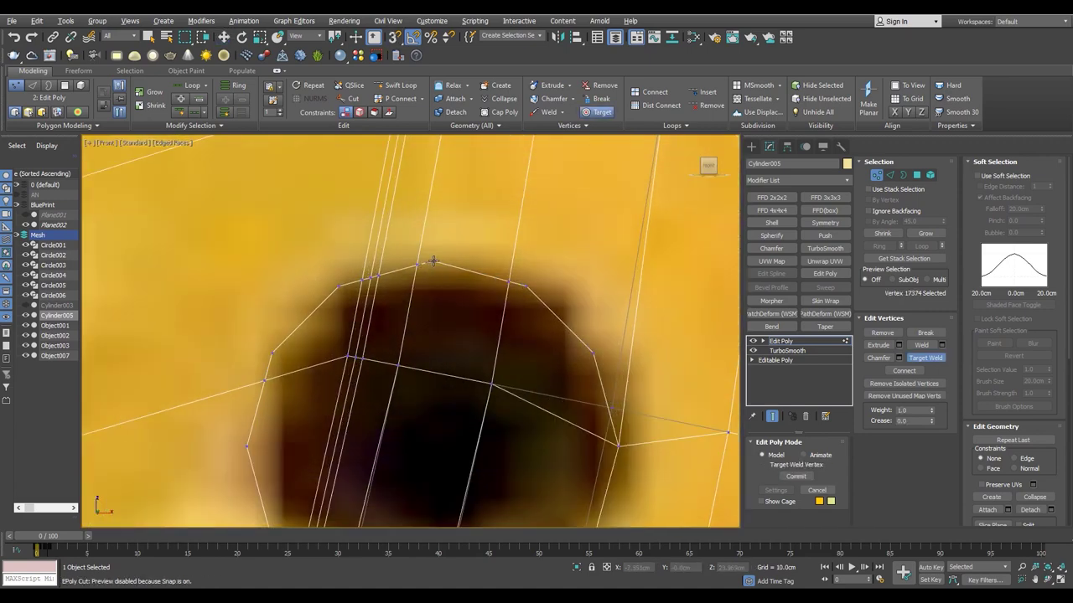
{"action": "middle_click_drag", "start_coordinate": [523, 288], "coordinate": [587, 200]}
{"action": "scroll", "coordinate": [438, 349], "scroll_direction": "down", "scroll_amount": 2}
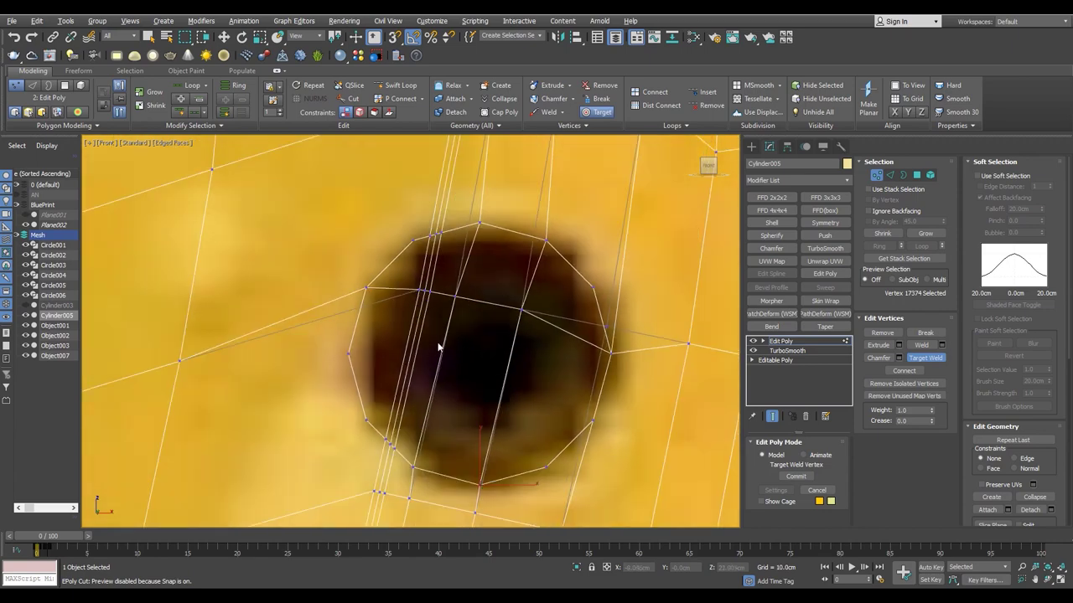
- Select the four polygons inside the round outline in Polygon mode
{"action": "key", "text": "4"}
{"action": "left_click", "coordinate": [411, 369]}
{"action": "left_click", "coordinate": [469, 419], "text": "ctrl"}
{"action": "left_click", "coordinate": [561, 352], "text": "ctrl"}
{"action": "left_click", "coordinate": [444, 256], "text": "ctrl"}
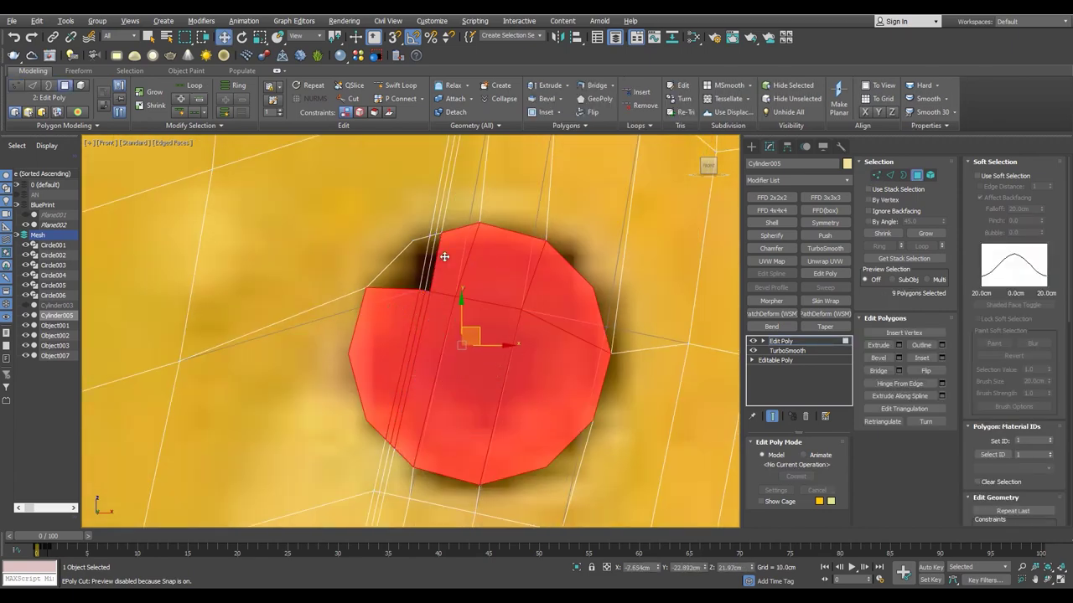
- In Perspective, bevel the selected side patch inward into a recessed round hole, then deselect
{"action": "key", "text": "p"}
{"action": "middle_click_drag", "start_coordinate": [247, 455], "coordinate": [578, 262], "text": "alt"}
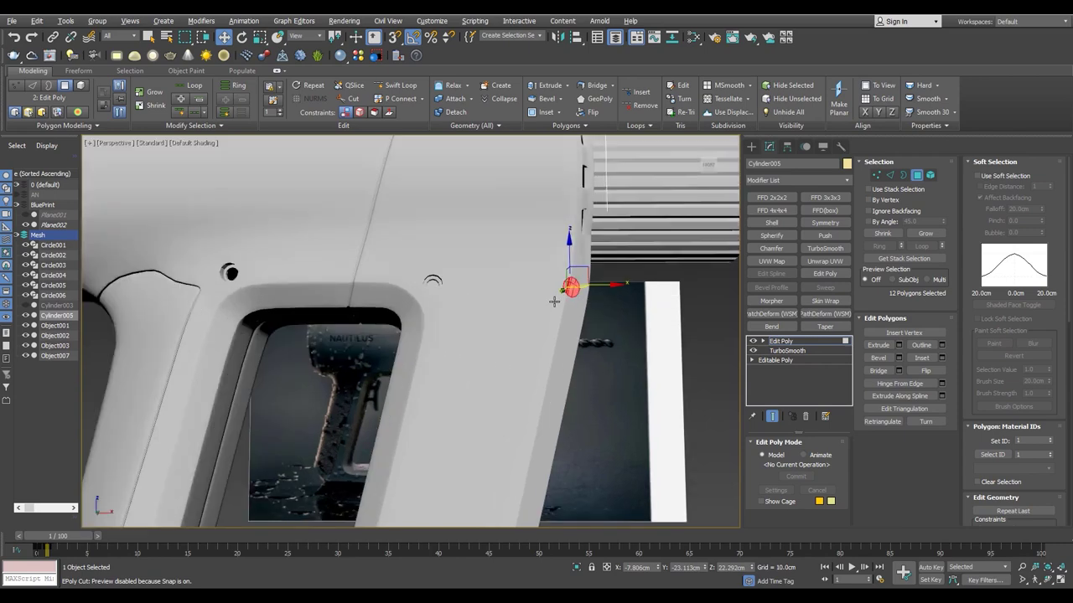
{"action": "left_click", "coordinate": [898, 357]}
{"action": "scroll", "coordinate": [530, 318], "scroll_direction": "up", "scroll_amount": 3}
{"action": "key", "text": "F4"}
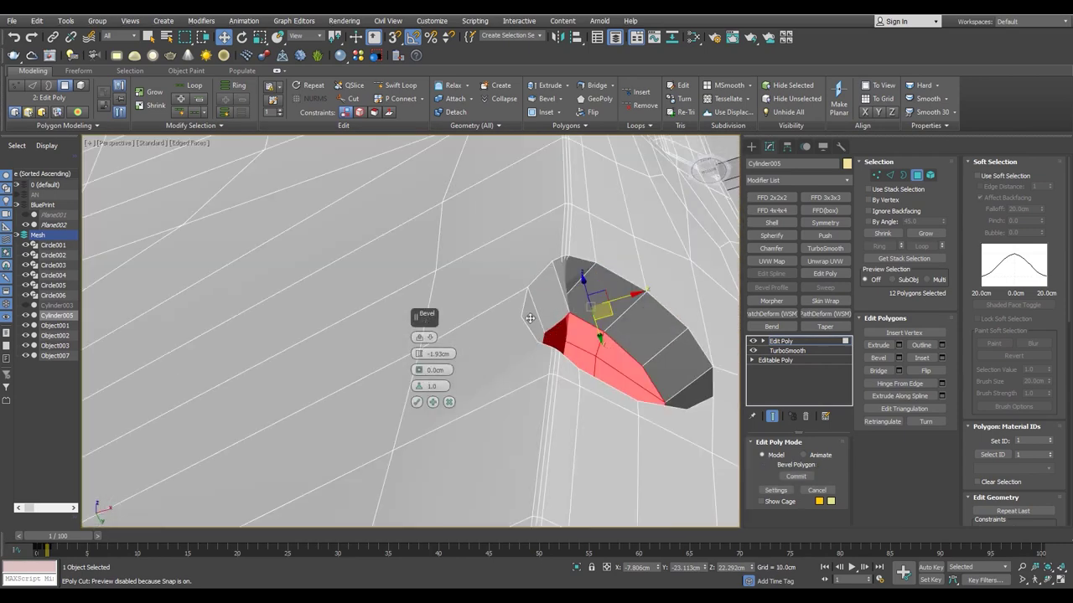
{"action": "right_click", "coordinate": [421, 355]}
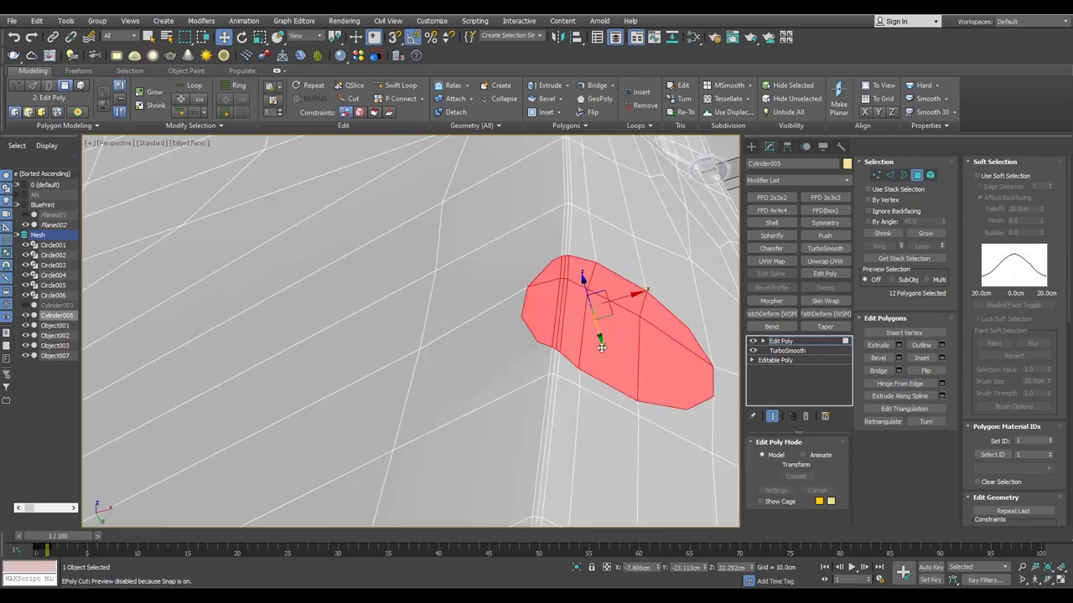
{"action": "mouse_move", "coordinate": [600, 347]}
{"action": "middle_mouse_down", "text": "alt"}
{"action": "mouse_move", "coordinate": [596, 371]}
{"action": "mouse_move", "coordinate": [503, 345]}
{"action": "middle_mouse_up", "text": "alt"}
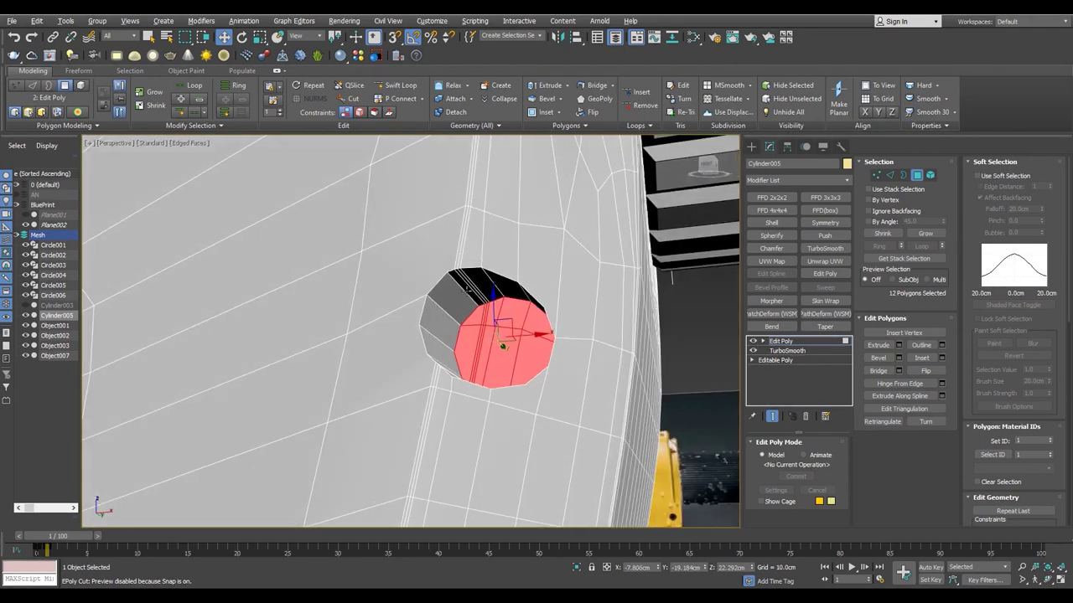
{"action": "left_click", "coordinate": [452, 274]}
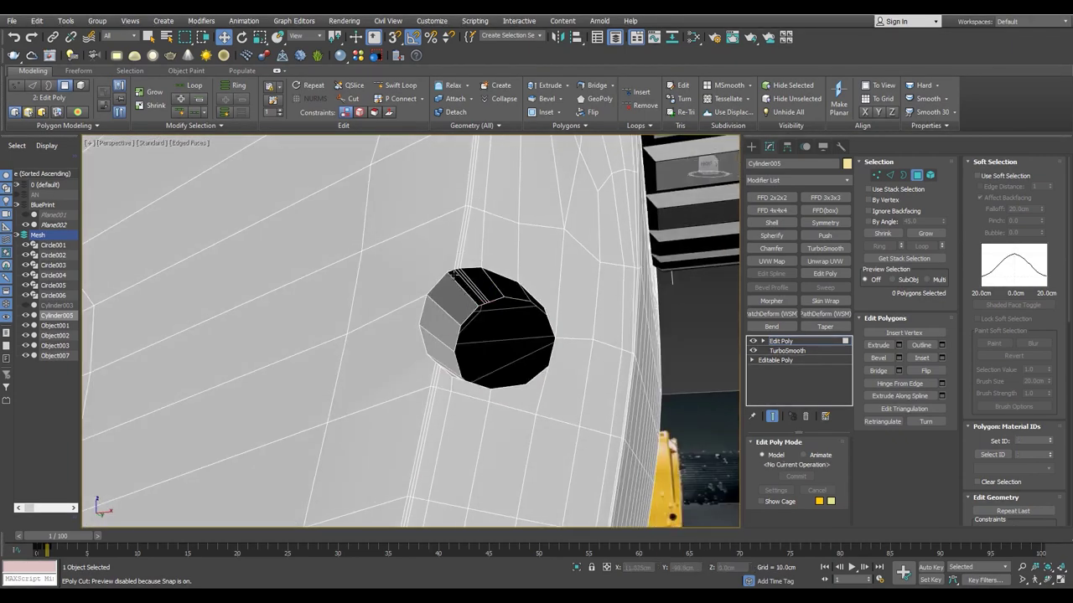
- Select the edge loop around the hole and apply a chamfer to it
{"action": "key", "text": "2"}
{"action": "double_click", "coordinate": [453, 274]}
{"action": "left_click", "coordinate": [899, 371]}
{"action": "scroll", "coordinate": [429, 338], "scroll_direction": "up", "scroll_amount": 2}
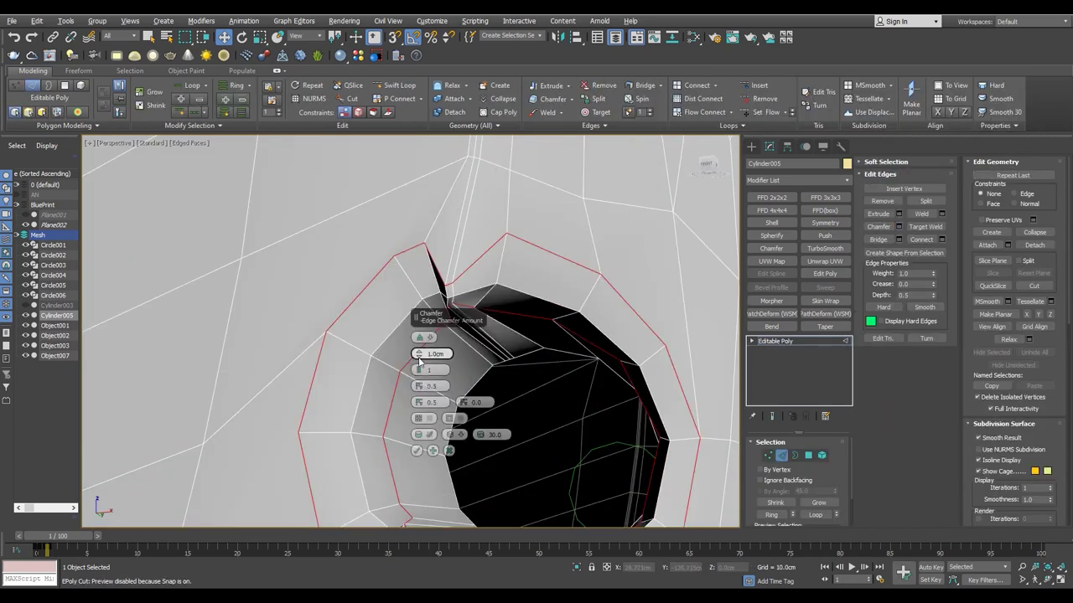
- Narrow the hole's rim chamfer to 0.141 cm and target-weld the stray top vertex onto its neighbour
{"action": "left_click_drag", "start_coordinate": [425, 385], "coordinate": [419, 346]}
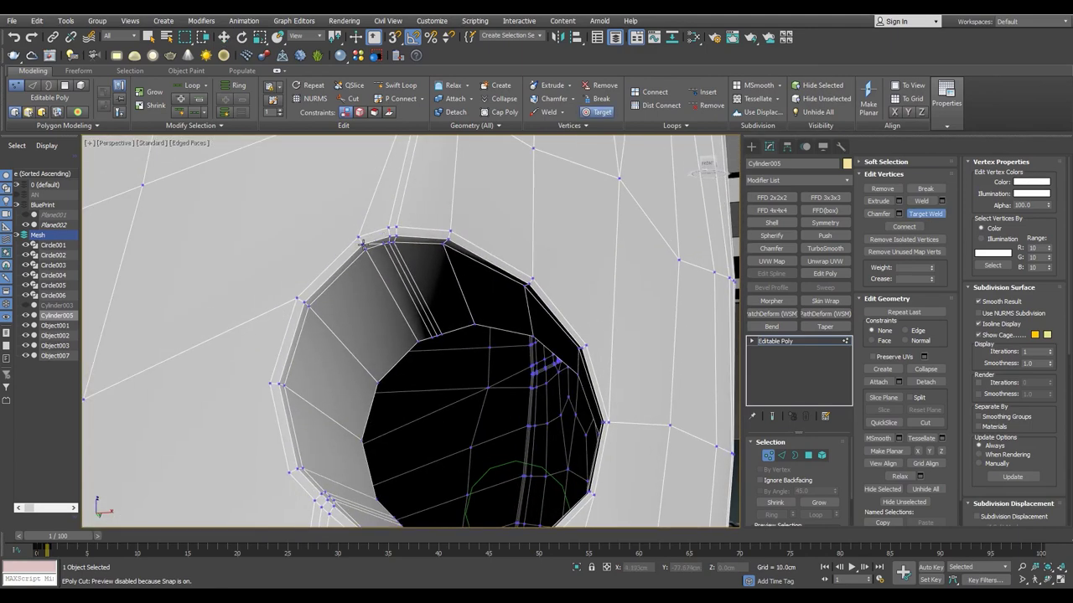
{"action": "left_click", "coordinate": [389, 228]}
{"action": "scroll", "coordinate": [383, 233], "scroll_direction": "up", "scroll_amount": 2}
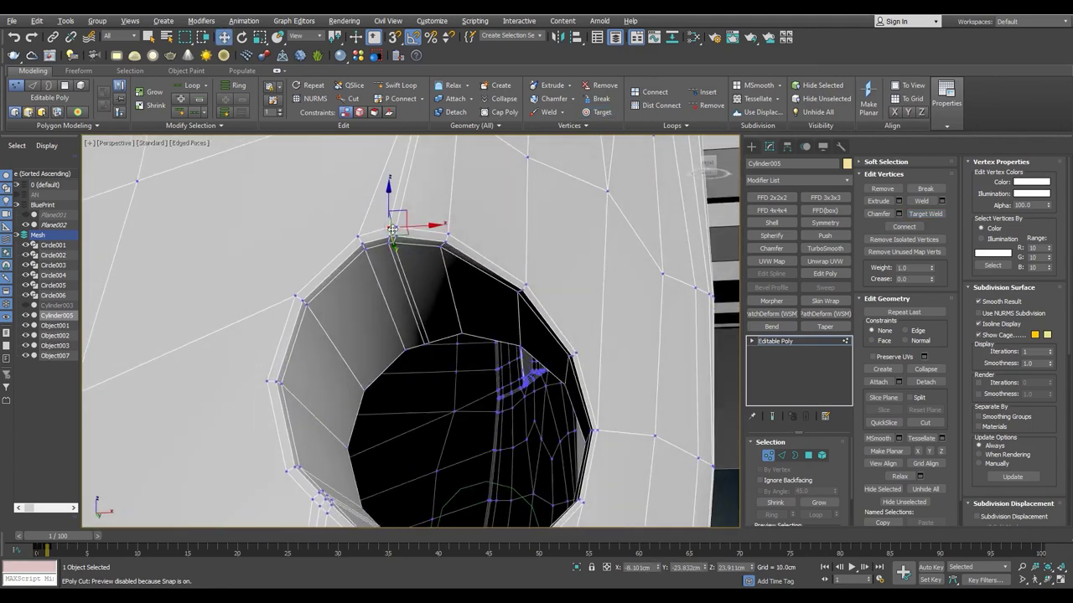
{"action": "scroll", "coordinate": [378, 238], "scroll_direction": "up", "scroll_amount": 2}
{"action": "key", "text": "ctrl+shift+w"}
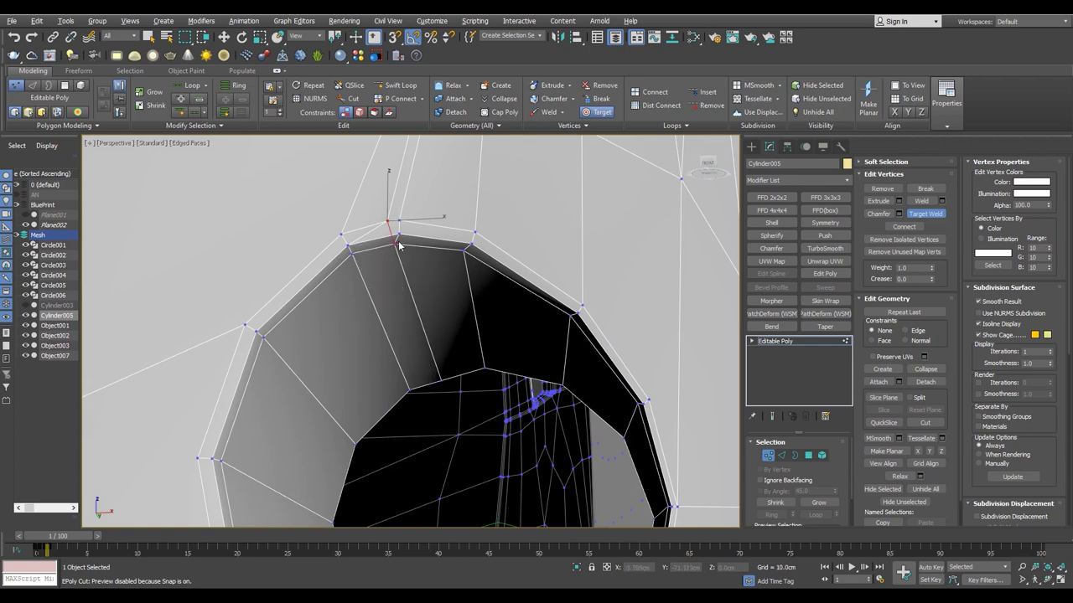
{"action": "left_click", "coordinate": [342, 234]}
{"action": "scroll", "coordinate": [361, 247], "scroll_direction": "down", "scroll_amount": 4}
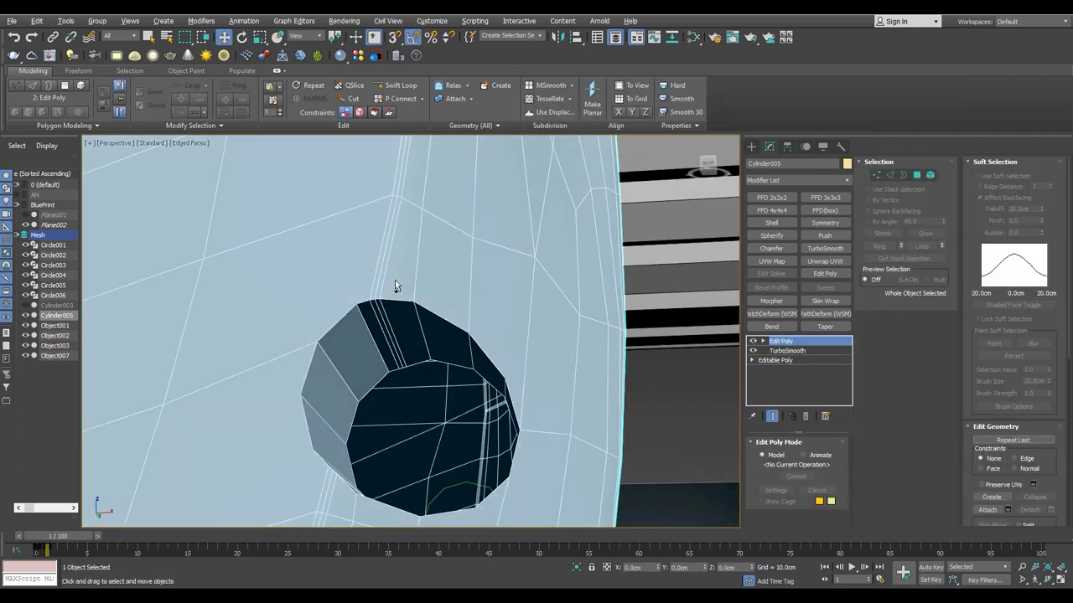
- Target-weld the stray vertices around the round hole on Cylinder005
{"action": "scroll", "coordinate": [403, 304], "scroll_direction": "up", "scroll_amount": 1}
{"action": "key", "text": "2"}
{"action": "left_click", "coordinate": [371, 289]}
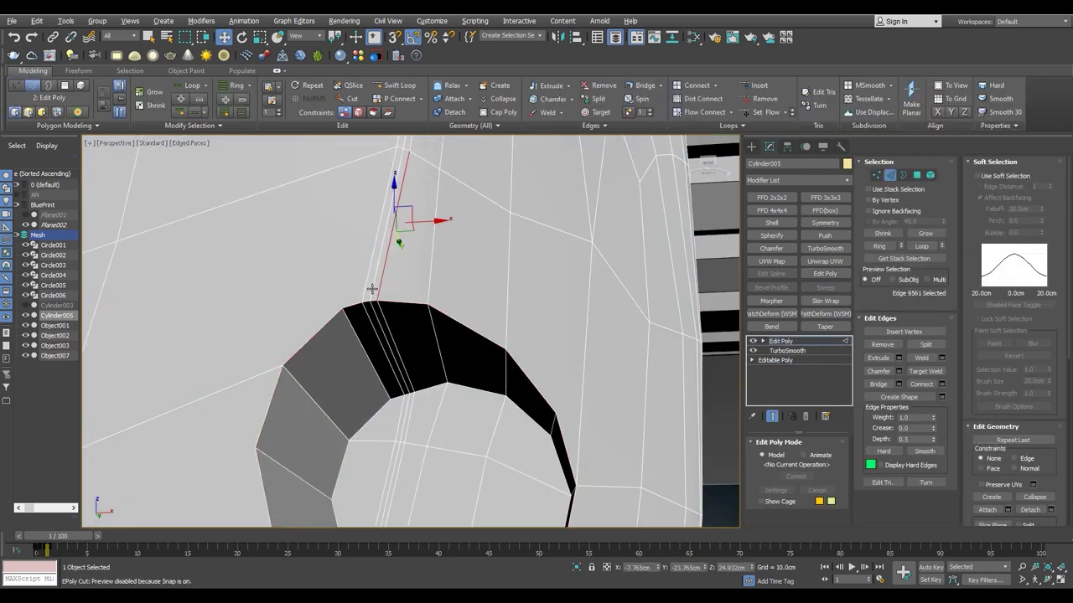
{"action": "scroll", "coordinate": [384, 318], "scroll_direction": "down", "scroll_amount": 3}
{"action": "middle_click_drag", "start_coordinate": [290, 441], "coordinate": [311, 403], "text": "alt"}
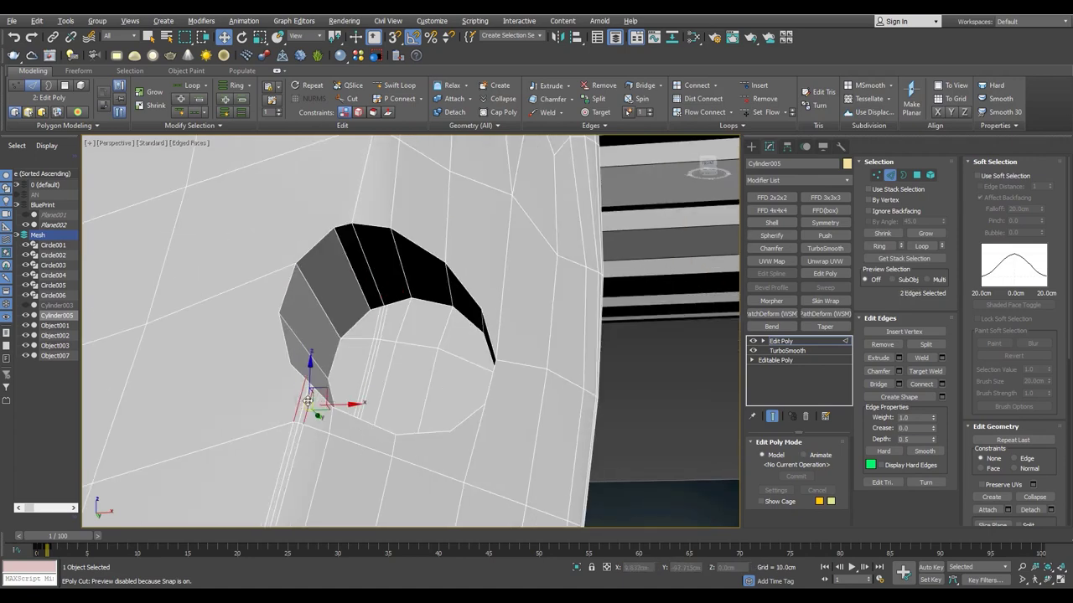
{"action": "scroll", "coordinate": [310, 402], "scroll_direction": "up", "scroll_amount": 4}
{"action": "key", "text": "1"}
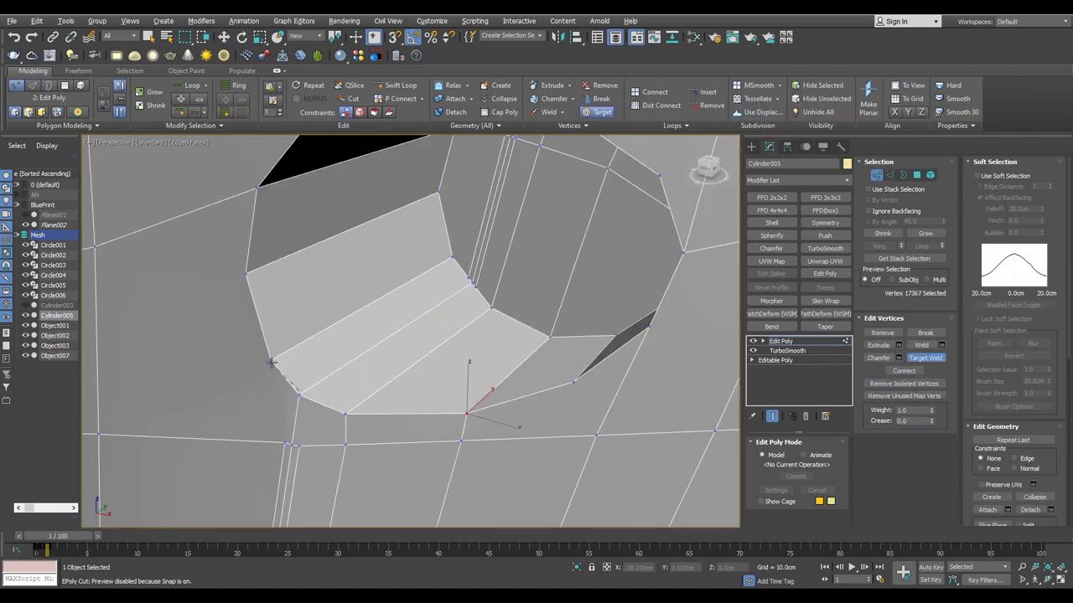
{"action": "key", "text": "ctrl+w"}
{"action": "scroll", "coordinate": [271, 372], "scroll_direction": "down", "scroll_amount": 3}
{"action": "scroll", "coordinate": [292, 323], "scroll_direction": "up", "scroll_amount": 4}
{"action": "middle_click_drag", "start_coordinate": [350, 368], "coordinate": [395, 390], "text": "alt"}
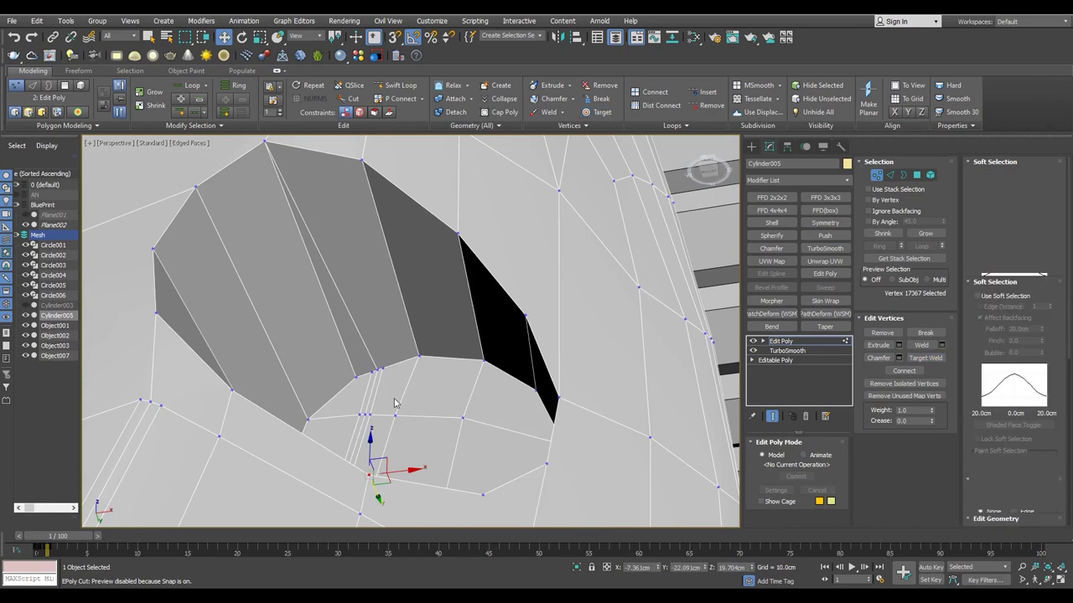
{"action": "key", "text": "ctrl+w"}
{"action": "scroll", "coordinate": [381, 375], "scroll_direction": "down", "scroll_amount": 3}
{"action": "scroll", "coordinate": [381, 375], "scroll_direction": "up", "scroll_amount": 5}
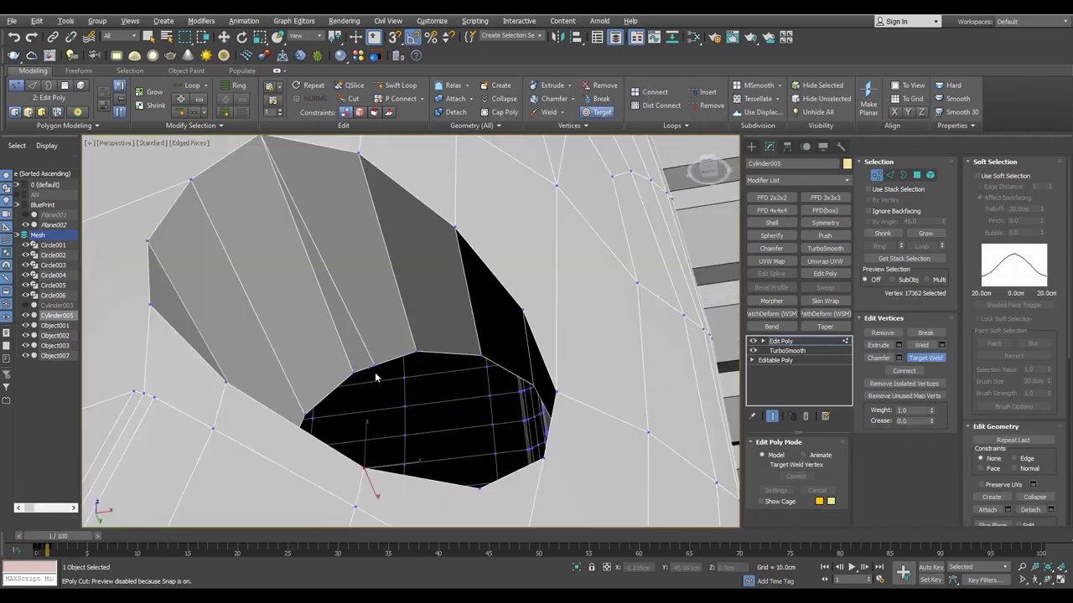
{"action": "scroll", "coordinate": [362, 383], "scroll_direction": "down", "scroll_amount": 3}
{"action": "key", "text": "w"}
{"action": "mouse_move", "coordinate": [368, 382]}
{"action": "middle_mouse_down", "text": "alt"}
{"action": "mouse_move", "coordinate": [382, 377]}
{"action": "mouse_move", "coordinate": [276, 453]}
{"action": "middle_mouse_up", "text": "alt"}
{"action": "scroll", "coordinate": [382, 377], "scroll_direction": "up", "scroll_amount": 4}
- Chamfer the rim edge loop, collapse to Editable Poly, and narrow the chamfer toward 0.126 cm
{"action": "key", "text": "2"}
{"action": "double_click", "coordinate": [347, 289]}
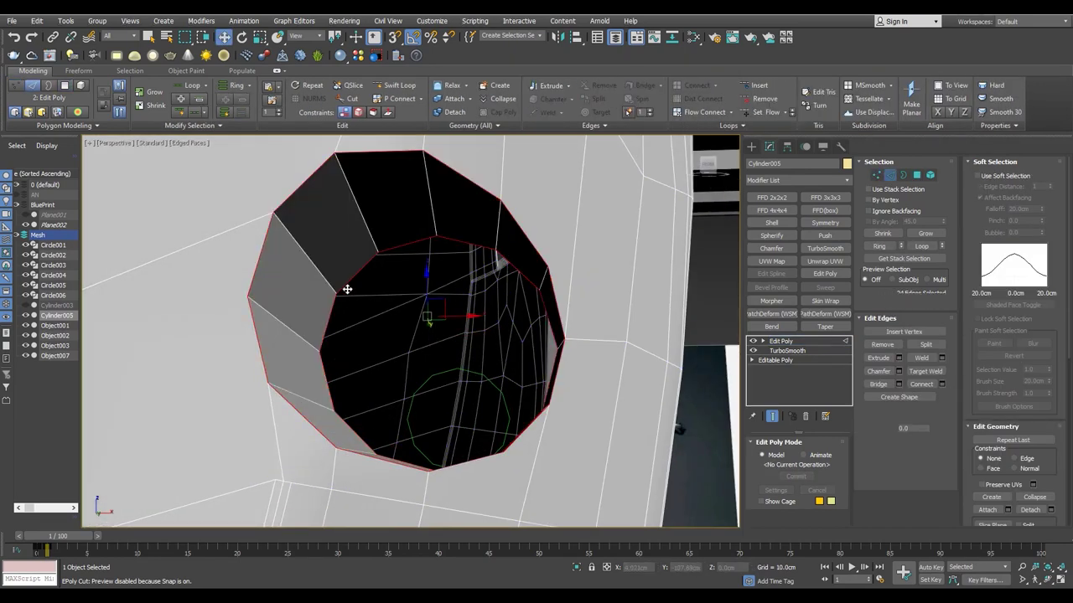
{"action": "left_click", "coordinate": [898, 372]}
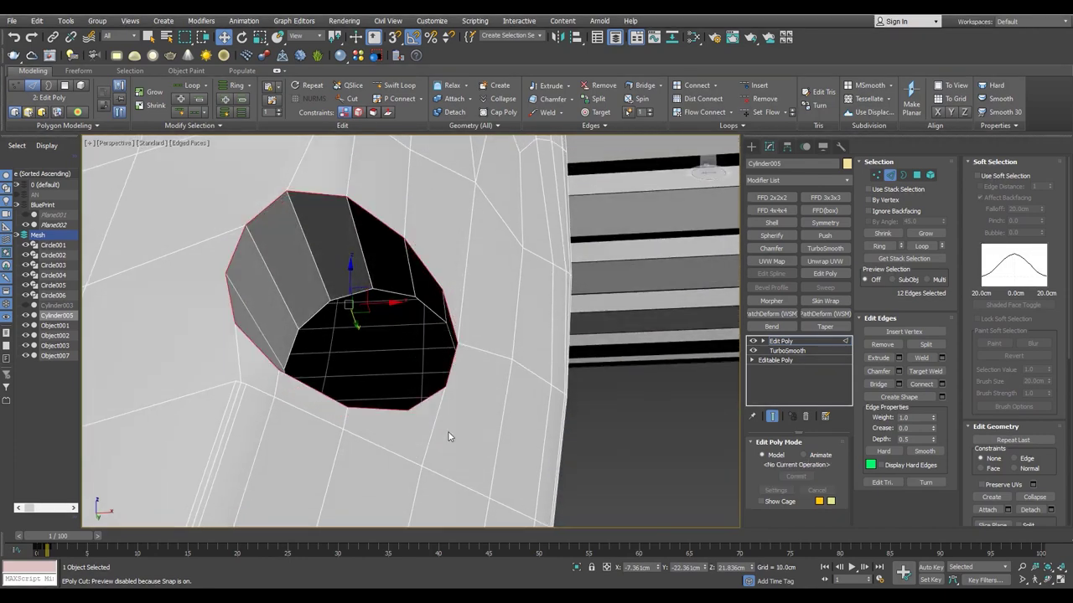
{"action": "left_click", "coordinate": [898, 226]}
{"action": "left_click_drag", "start_coordinate": [420, 355], "coordinate": [420, 387]}
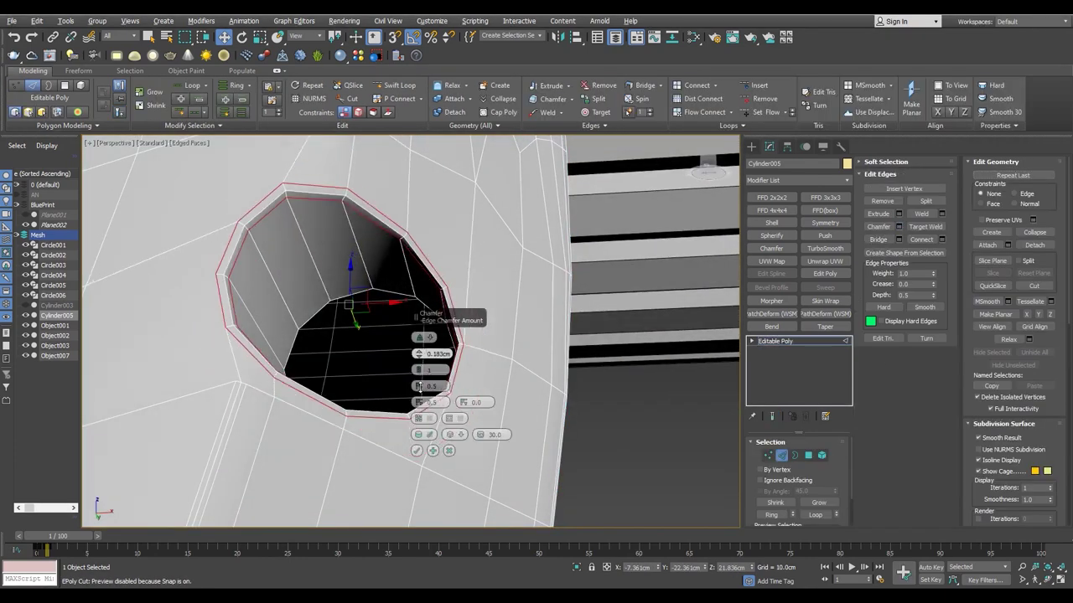
- Commit the thin chamfer on the edges running into the hole's rim
{"action": "left_click", "coordinate": [241, 380]}
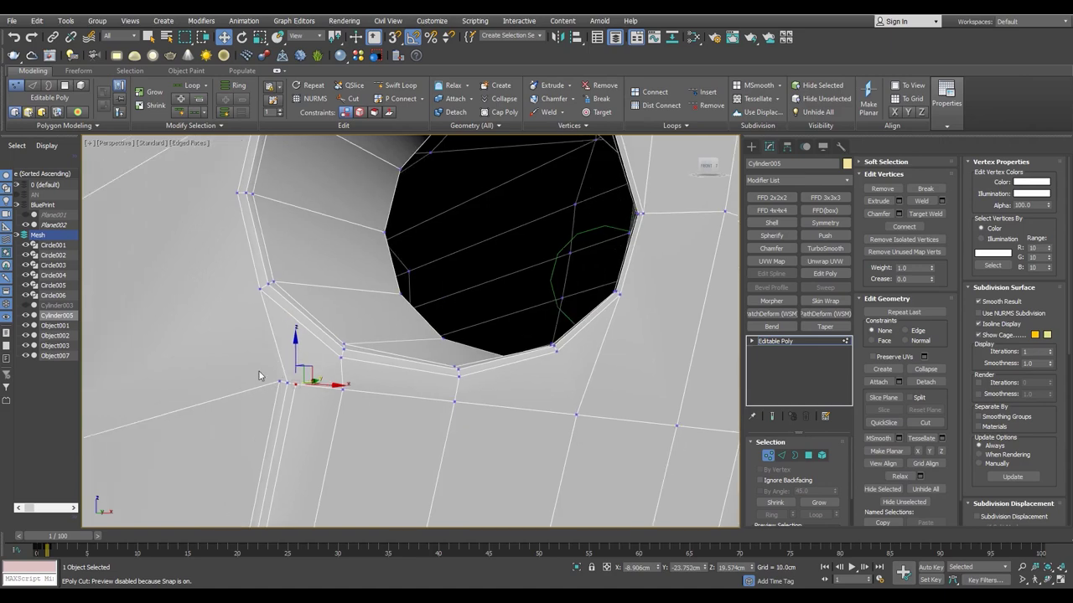
{"action": "key", "text": "2"}
{"action": "middle_click_drag", "start_coordinate": [282, 299], "coordinate": [400, 172], "text": "alt"}
{"action": "scroll", "coordinate": [400, 172], "scroll_direction": "up", "scroll_amount": 2}
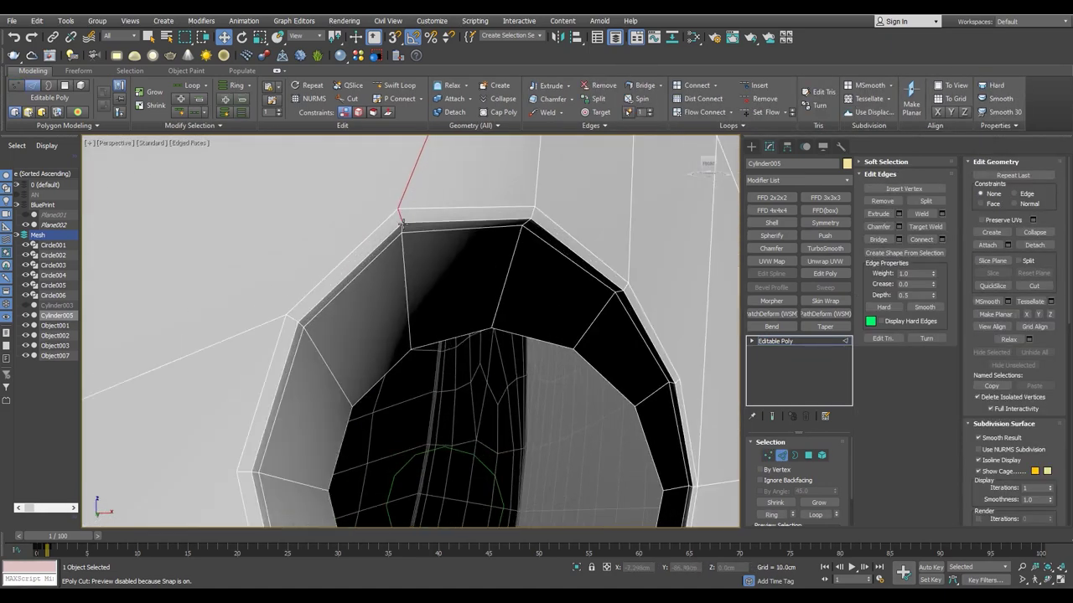
{"action": "scroll", "coordinate": [367, 342], "scroll_direction": "down", "scroll_amount": 4}
{"action": "scroll", "coordinate": [366, 342], "scroll_direction": "up", "scroll_amount": 3}
{"action": "scroll", "coordinate": [383, 311], "scroll_direction": "up", "scroll_amount": 2}
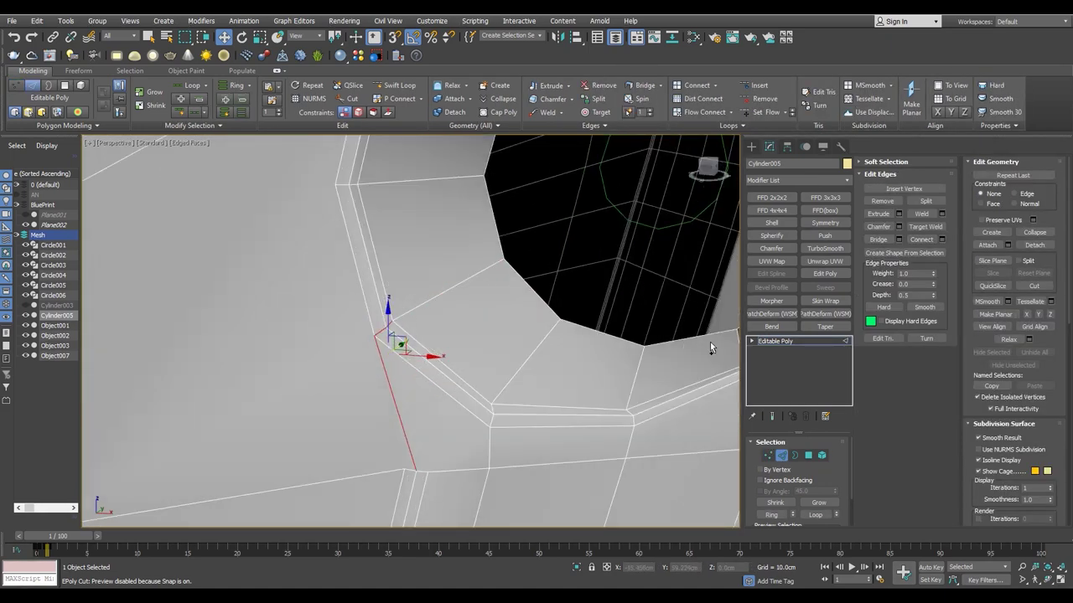
{"action": "scroll", "coordinate": [457, 339], "scroll_direction": "down", "scroll_amount": 3}
{"action": "middle_click_drag", "start_coordinate": [457, 338], "coordinate": [392, 250], "text": "alt"}
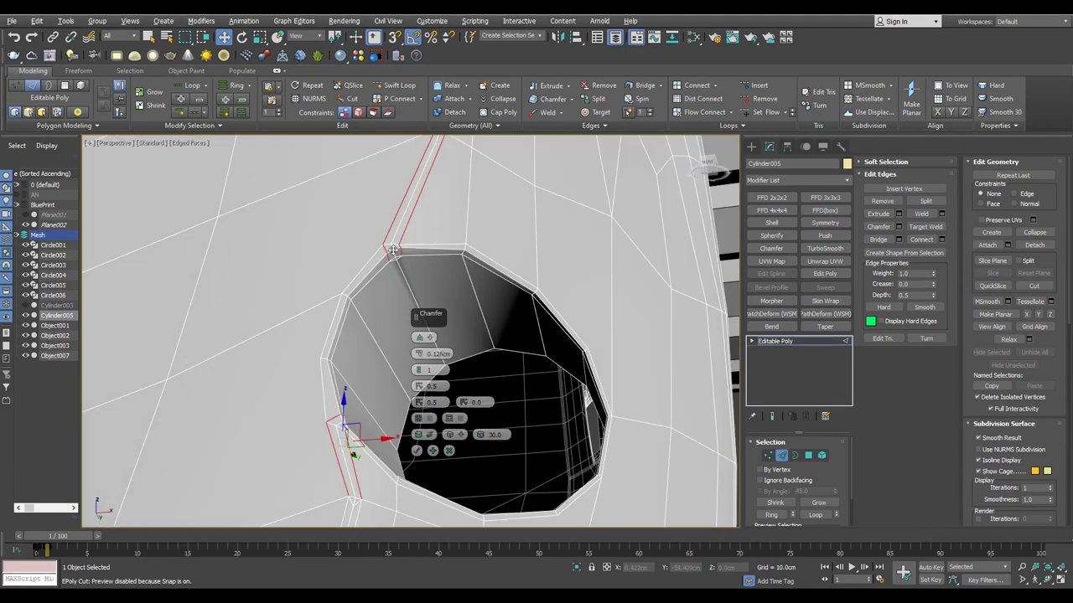
{"action": "scroll", "coordinate": [392, 253], "scroll_direction": "up", "scroll_amount": 2}
{"action": "scroll", "coordinate": [389, 255], "scroll_direction": "up", "scroll_amount": 2}
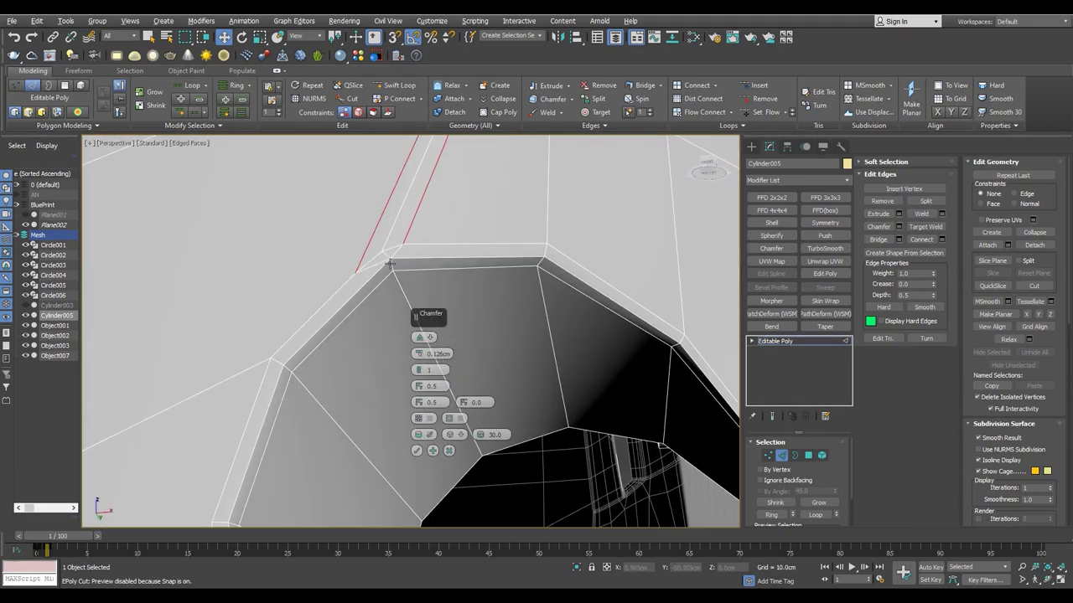
{"action": "left_click", "coordinate": [416, 450]}
- Cut a new edge from the chamfer corner vertex to its neighbouring vertex
{"action": "key", "text": "1"}
{"action": "left_click", "coordinate": [378, 256]}
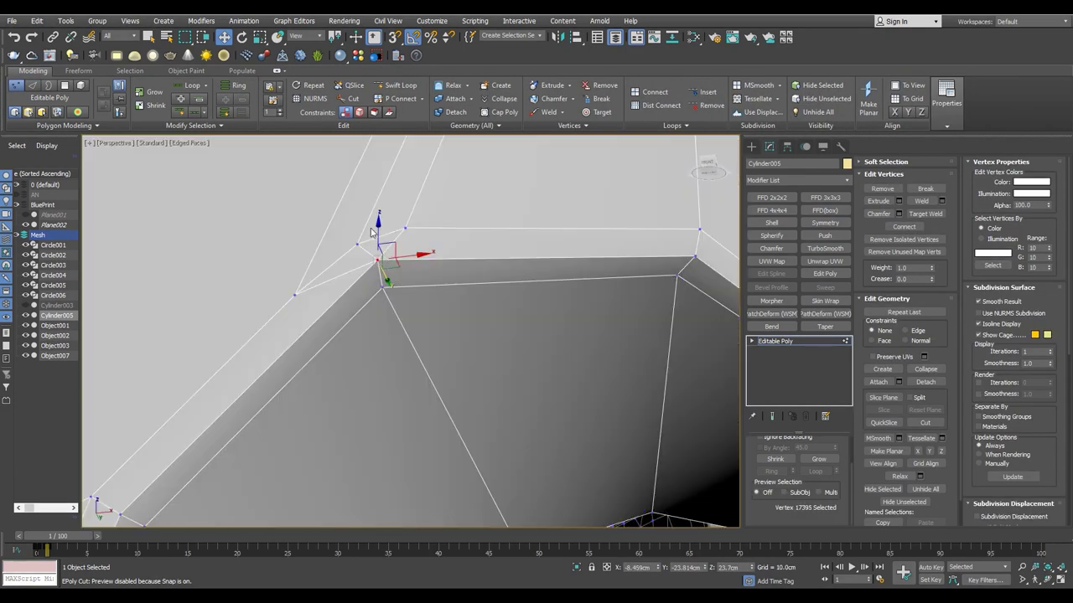
{"action": "left_click", "coordinate": [409, 259], "text": "ctrl"}
{"action": "left_click", "coordinate": [381, 287], "text": "ctrl"}
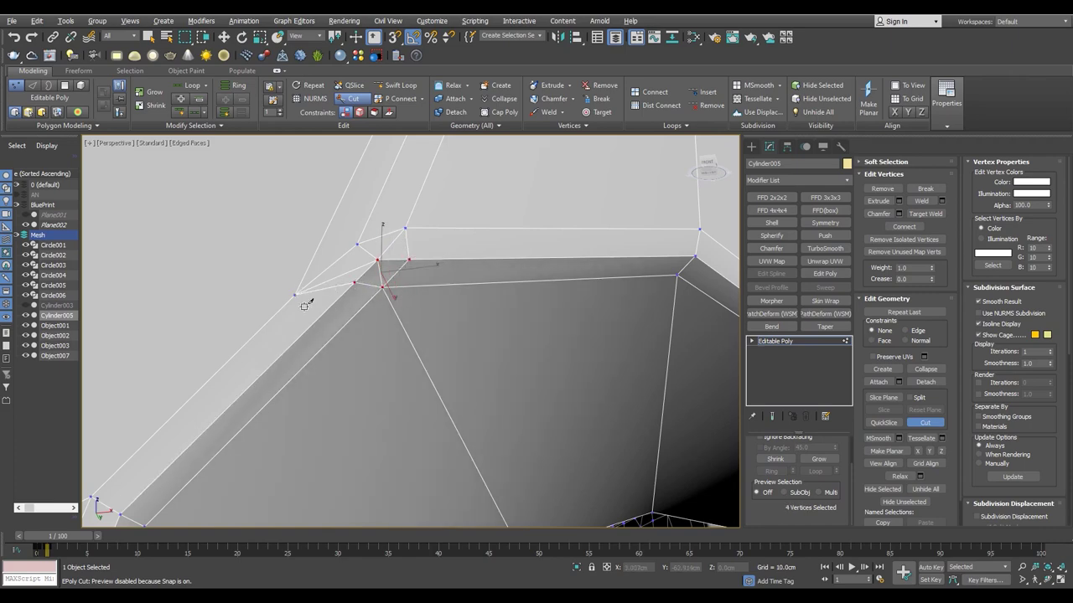
{"action": "right_click", "coordinate": [296, 295]}
{"action": "key", "text": "w"}
{"action": "left_click", "coordinate": [296, 297]}
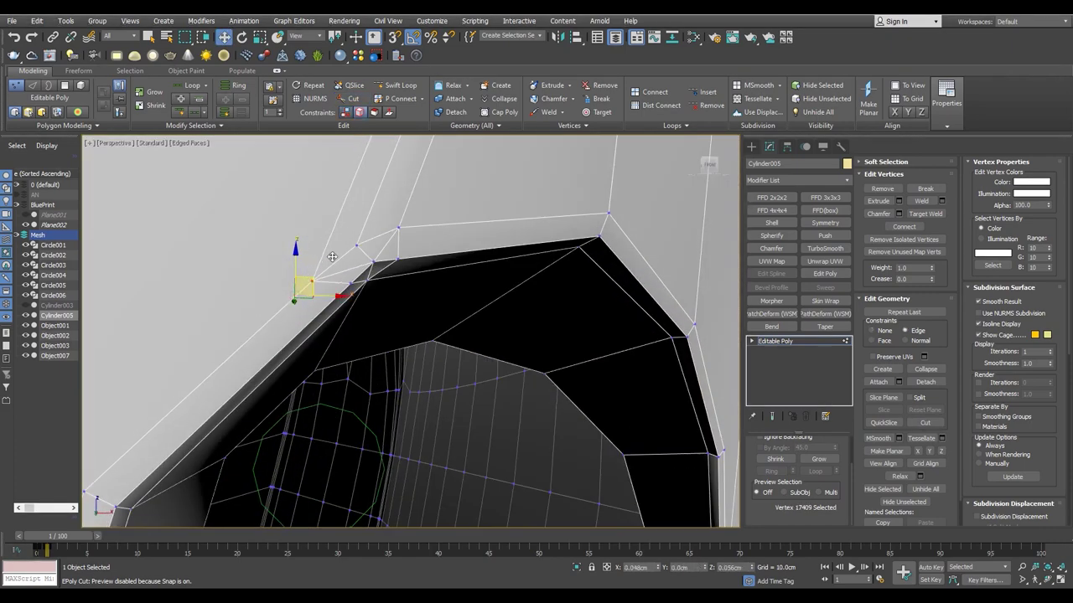
- Select the vertices at the rim corner that need cleaning up
{"action": "middle_click_drag", "start_coordinate": [326, 263], "coordinate": [389, 246], "text": "alt"}
{"action": "key", "text": "2"}
{"action": "key", "text": "1"}
{"action": "scroll", "coordinate": [390, 243], "scroll_direction": "down", "scroll_amount": 2}
{"action": "left_click", "coordinate": [385, 252]}
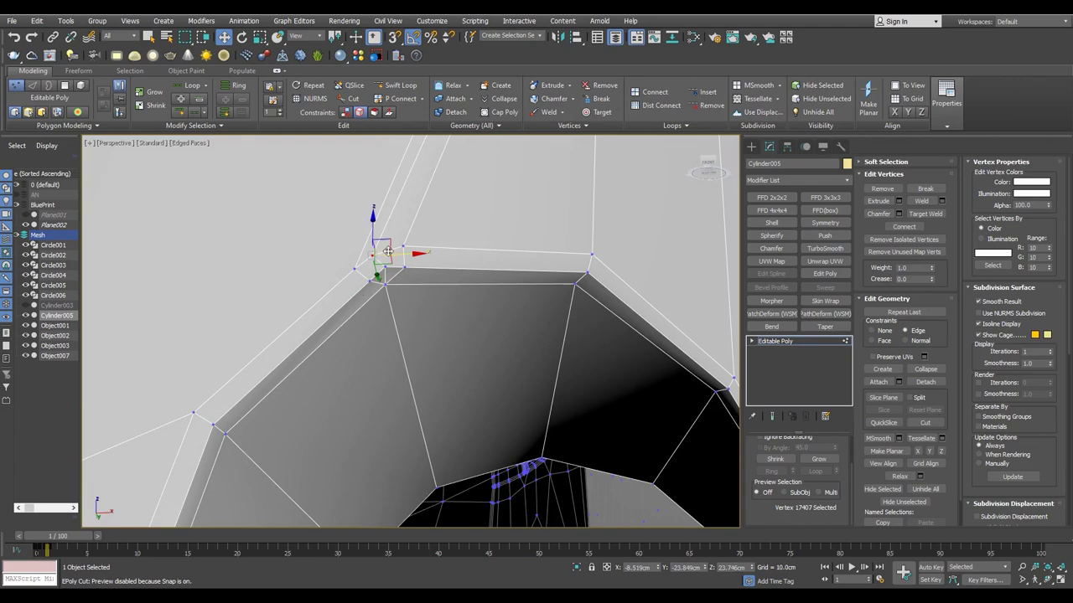
{"action": "scroll", "coordinate": [400, 241], "scroll_direction": "down", "scroll_amount": 2}
{"action": "key", "text": "2"}
{"action": "mouse_move", "coordinate": [424, 280]}
{"action": "middle_mouse_down", "text": "alt"}
{"action": "mouse_move", "coordinate": [350, 431]}
{"action": "mouse_move", "coordinate": [324, 430]}
{"action": "middle_mouse_up", "text": "alt"}
{"action": "left_click", "coordinate": [350, 432]}
{"action": "scroll", "coordinate": [335, 378], "scroll_direction": "up", "scroll_amount": 2}
{"action": "key", "text": "F3"}
{"action": "key", "text": "1"}
{"action": "left_click", "coordinate": [333, 361]}
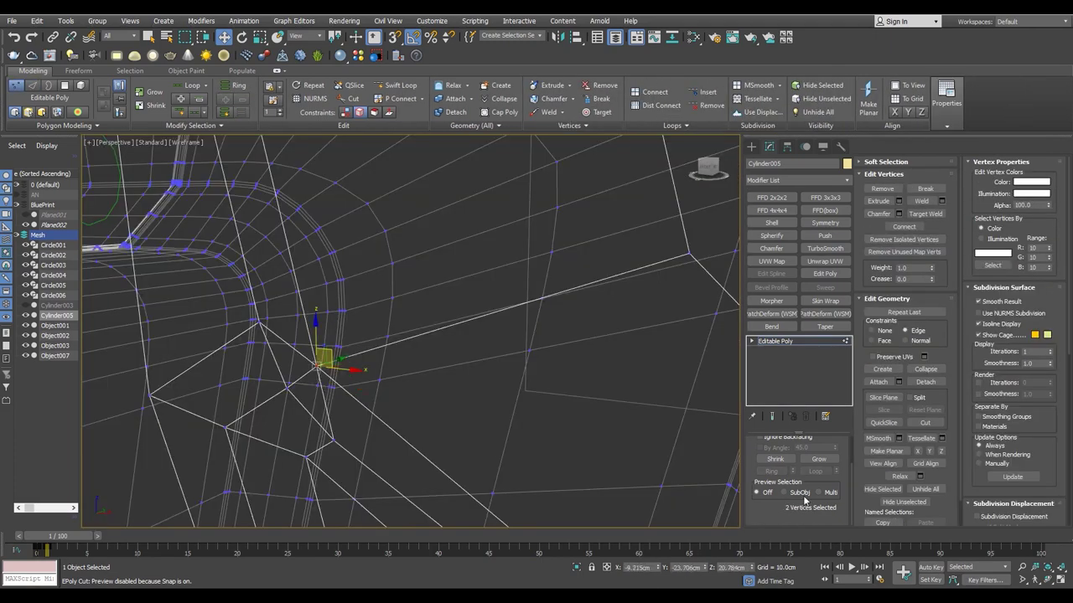
{"action": "key", "text": "F3"}
{"action": "middle_click_drag", "start_coordinate": [321, 386], "coordinate": [287, 383], "text": "alt"}
{"action": "left_click", "coordinate": [287, 383]}
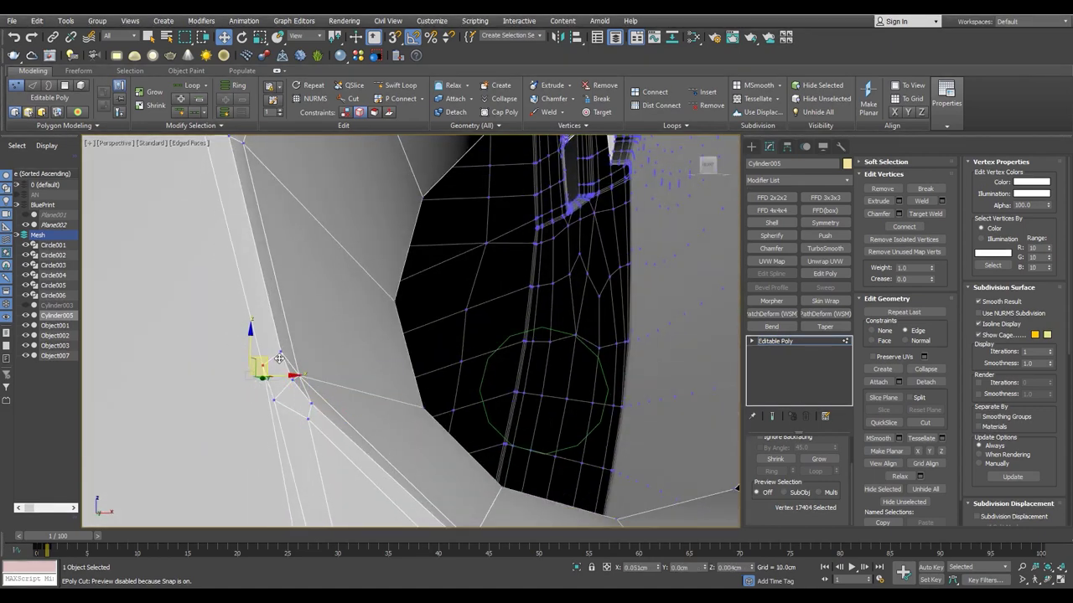
- Target-weld the extra corner vertex onto its neighbour, checking the result in wireframe
{"action": "key", "text": "ctrl+z"}
{"action": "key", "text": "2"}
{"action": "key", "text": "1"}
{"action": "key", "text": "F3"}
{"action": "key", "text": "F3"}
{"action": "scroll", "coordinate": [393, 385], "scroll_direction": "up", "scroll_amount": 3}
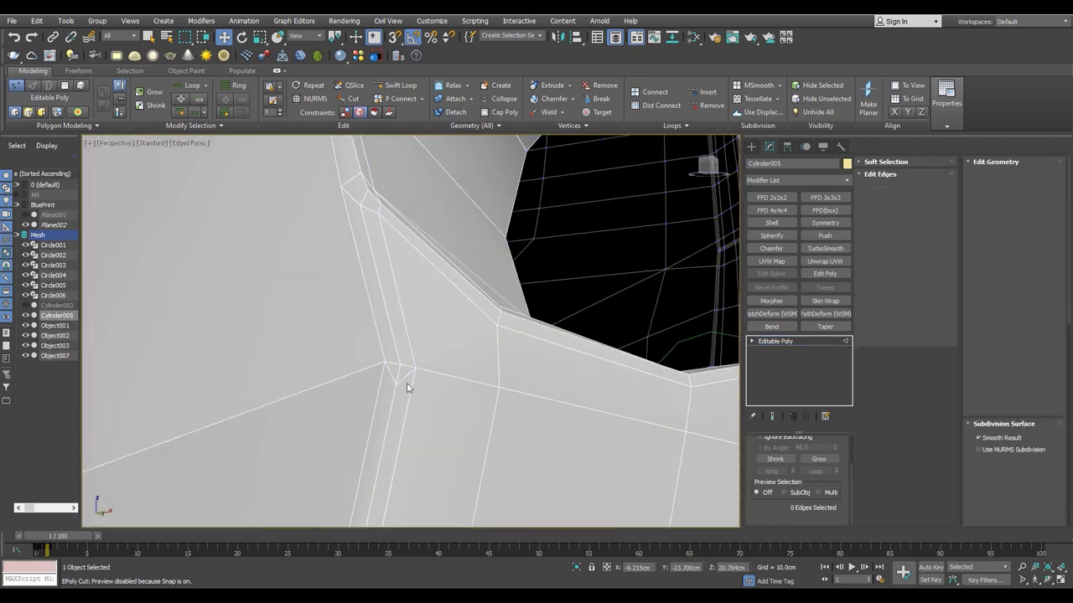
{"action": "key", "text": "ctrl+alt+w"}
{"action": "left_click", "coordinate": [398, 355]}
{"action": "left_click", "coordinate": [421, 359]}
{"action": "key", "text": "w"}
{"action": "key", "text": "F3"}
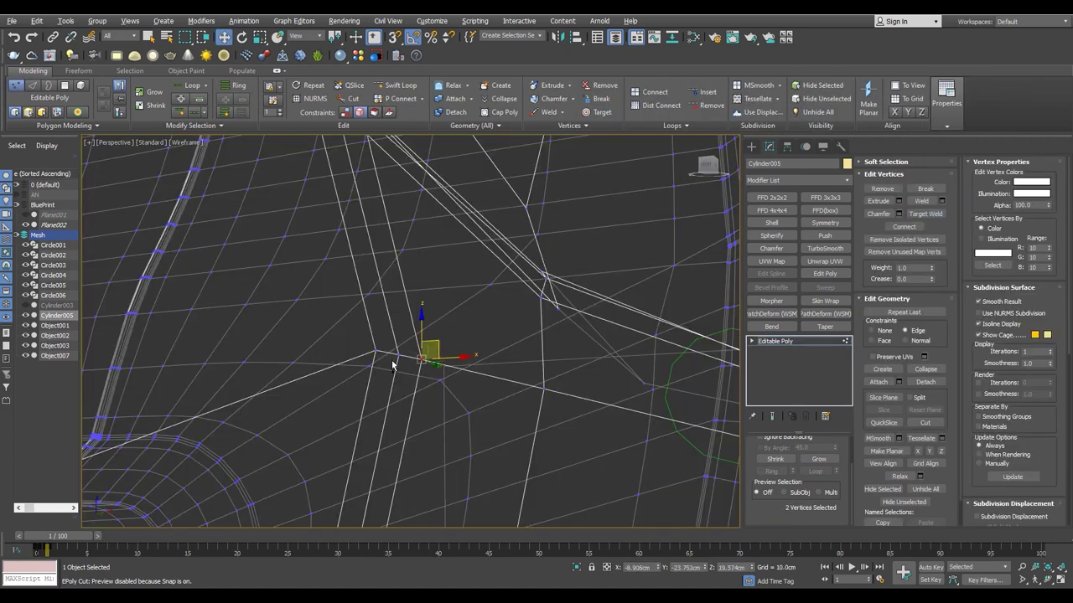
{"action": "key", "text": "ctrl+z"}
{"action": "key", "text": "F3"}
{"action": "key", "text": "F3"}
{"action": "key", "text": "F3"}
{"action": "scroll", "coordinate": [436, 314], "scroll_direction": "down", "scroll_amount": 2}
{"action": "key", "text": "F3"}
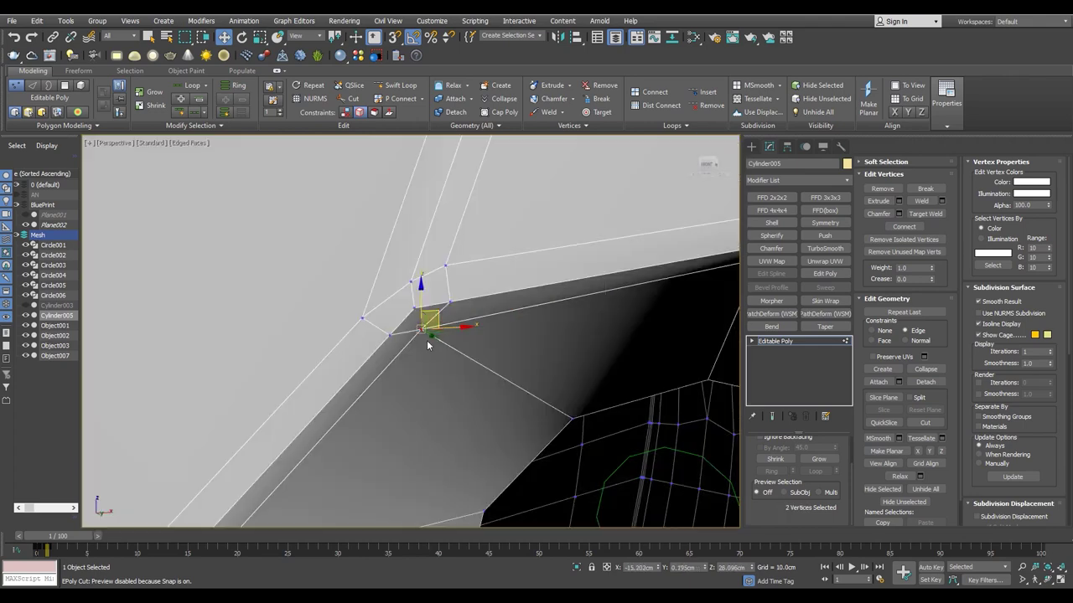
- Toggle between wireframe and shaded display to check the rerouted topology around the hole
{"action": "scroll", "coordinate": [427, 350], "scroll_direction": "up", "scroll_amount": 3}
{"action": "scroll", "coordinate": [389, 279], "scroll_direction": "up", "scroll_amount": 3}
{"action": "key", "text": "F3"}
{"action": "scroll", "coordinate": [400, 300], "scroll_direction": "up", "scroll_amount": 3}
{"action": "key", "text": "2"}
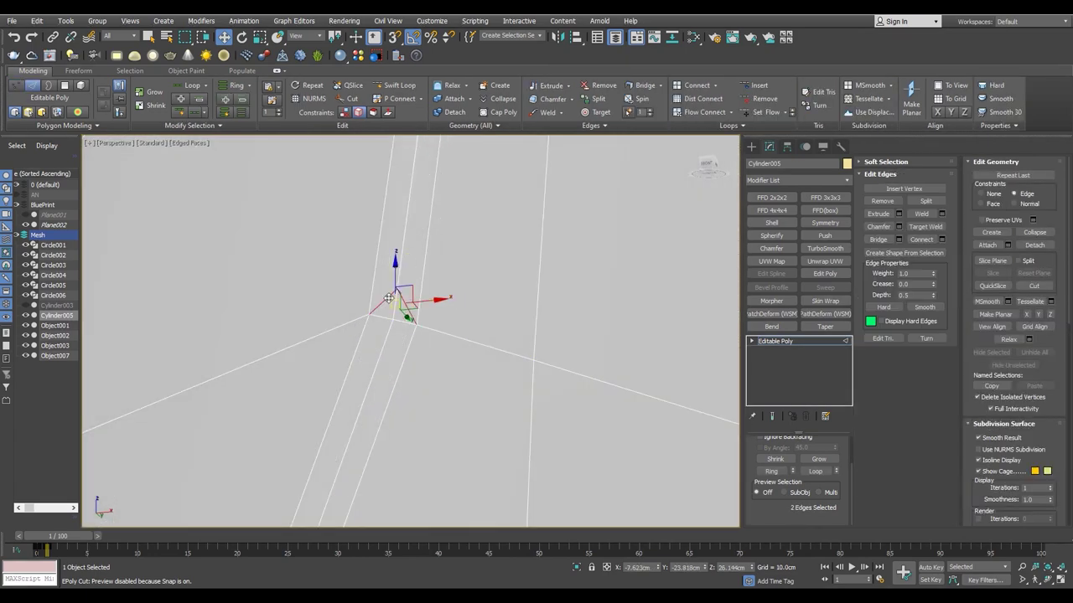
{"action": "key", "text": "F3"}
{"action": "key", "text": "1"}
{"action": "scroll", "coordinate": [367, 312], "scroll_direction": "up", "scroll_amount": 2}
{"action": "key", "text": "F3"}
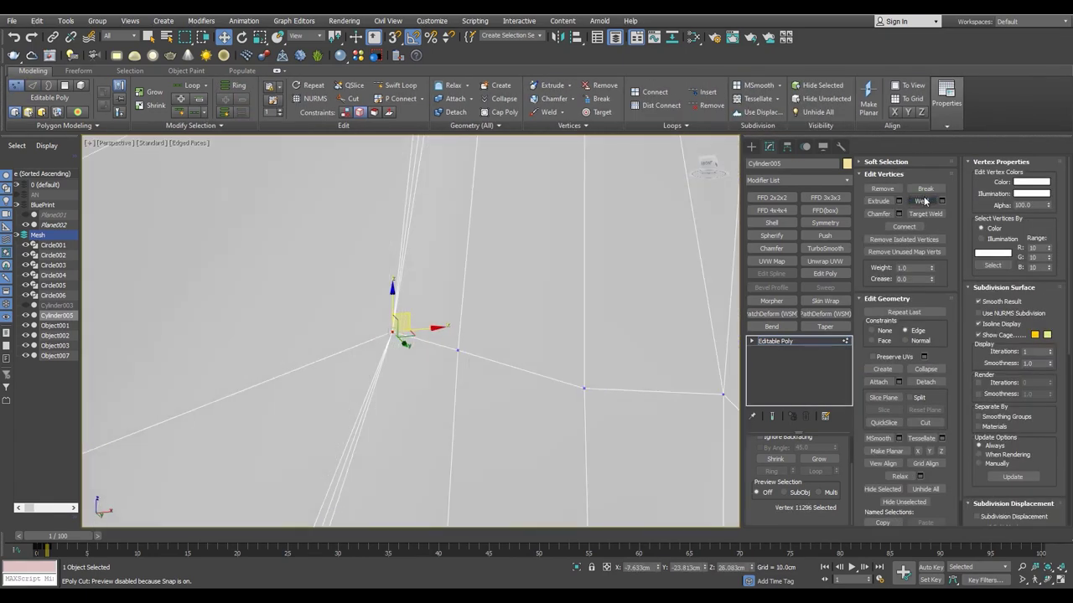
{"action": "key", "text": "F3"}
- Select the remaining rim-corner vertices to confirm the edges meet in clean quads
{"action": "left_click", "coordinate": [442, 316]}
{"action": "left_click", "coordinate": [393, 311]}
{"action": "mouse_move", "coordinate": [393, 318]}
{"action": "middle_mouse_down", "text": "alt"}
{"action": "mouse_move", "coordinate": [383, 359]}
{"action": "mouse_move", "coordinate": [414, 370]}
{"action": "middle_mouse_up", "text": "alt"}
{"action": "left_click", "coordinate": [390, 360]}
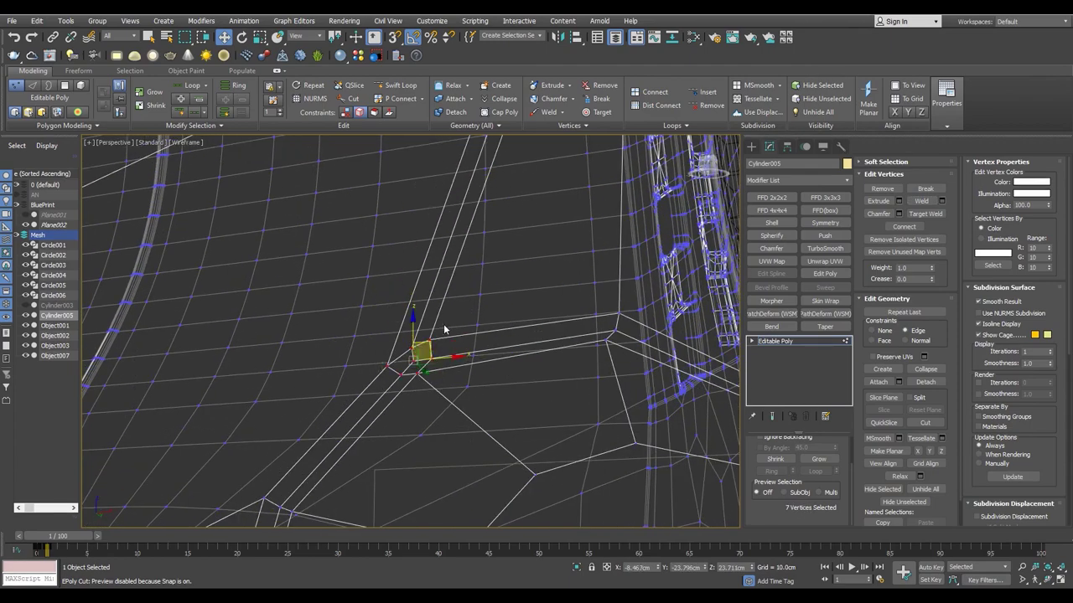
{"action": "middle_click_drag", "start_coordinate": [444, 329], "coordinate": [376, 372], "text": "alt"}
{"action": "mouse_move", "coordinate": [328, 411]}
{"action": "middle_mouse_down", "text": "alt"}
{"action": "mouse_move", "coordinate": [438, 311]}
{"action": "mouse_move", "coordinate": [472, 198]}
{"action": "mouse_move", "coordinate": [445, 221]}
{"action": "mouse_move", "coordinate": [377, 469]}
{"action": "mouse_move", "coordinate": [431, 395]}
{"action": "mouse_move", "coordinate": [418, 511]}
{"action": "mouse_move", "coordinate": [403, 258]}
{"action": "mouse_move", "coordinate": [495, 255]}
{"action": "middle_mouse_up", "text": "alt"}
{"action": "left_click", "coordinate": [445, 221]}
{"action": "key", "text": "F3"}
{"action": "left_click", "coordinate": [495, 256]}
- Preview Cylinder005 with smoothing applied to check the hole's topology
{"action": "mouse_move", "coordinate": [325, 486]}
{"action": "middle_mouse_down", "text": "alt"}
{"action": "mouse_move", "coordinate": [510, 257]}
{"action": "mouse_move", "coordinate": [455, 388]}
{"action": "middle_mouse_up", "text": "alt"}
{"action": "key", "text": "2"}
{"action": "scroll", "coordinate": [455, 388], "scroll_direction": "down", "scroll_amount": 5}
{"action": "left_click", "coordinate": [825, 248]}
{"action": "key", "text": "F4"}
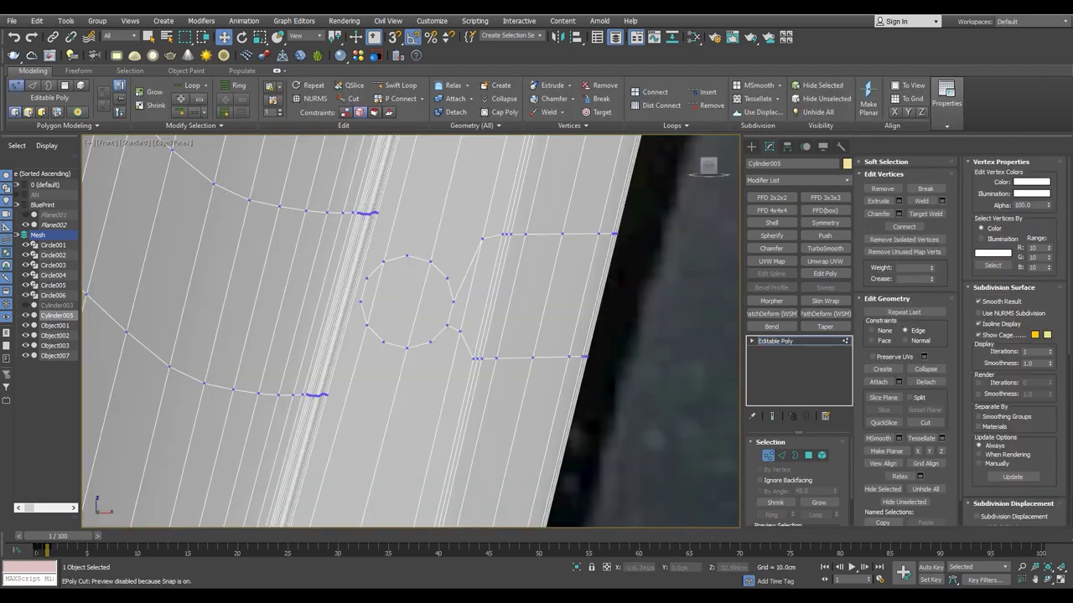
- Study the edges around the round vent outline on the side of Cylinder005 in wireframe
{"action": "middle_click_drag", "start_coordinate": [416, 285], "coordinate": [427, 299]}
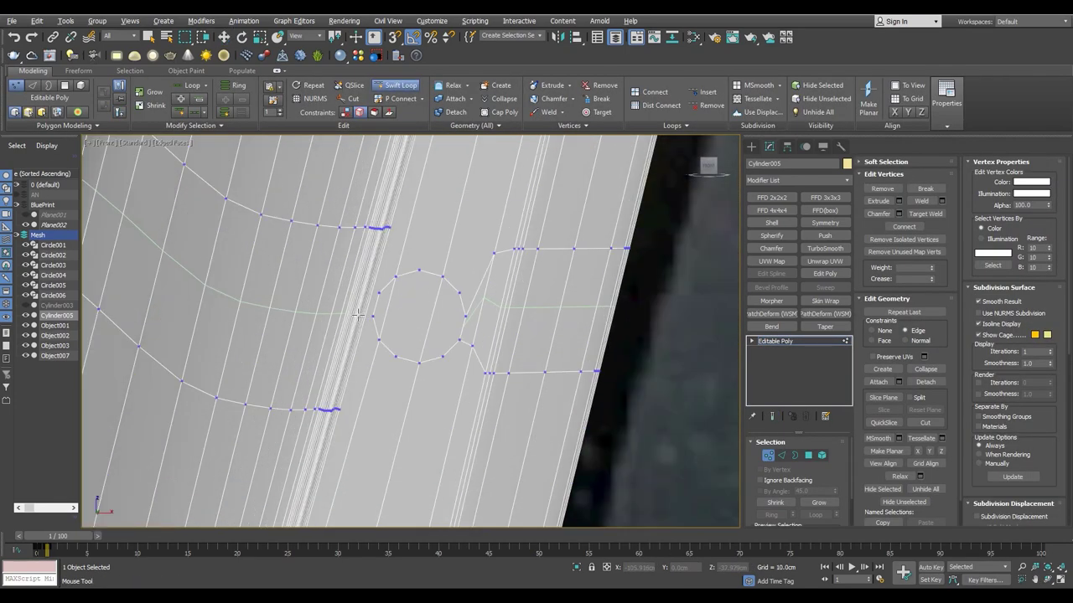
{"action": "key", "text": "1"}
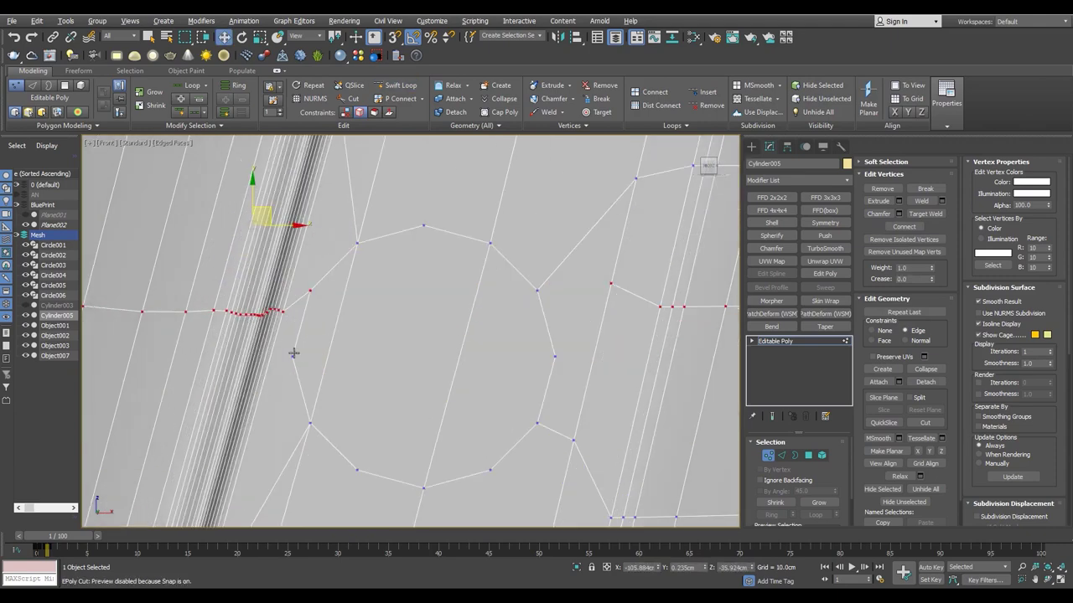
{"action": "mouse_move", "coordinate": [293, 352]}
{"action": "middle_mouse_down", "text": "alt"}
{"action": "mouse_move", "coordinate": [276, 335]}
{"action": "mouse_move", "coordinate": [429, 317]}
{"action": "middle_mouse_up", "text": "alt"}
{"action": "middle_click_drag", "start_coordinate": [325, 312], "coordinate": [374, 189], "text": "alt"}
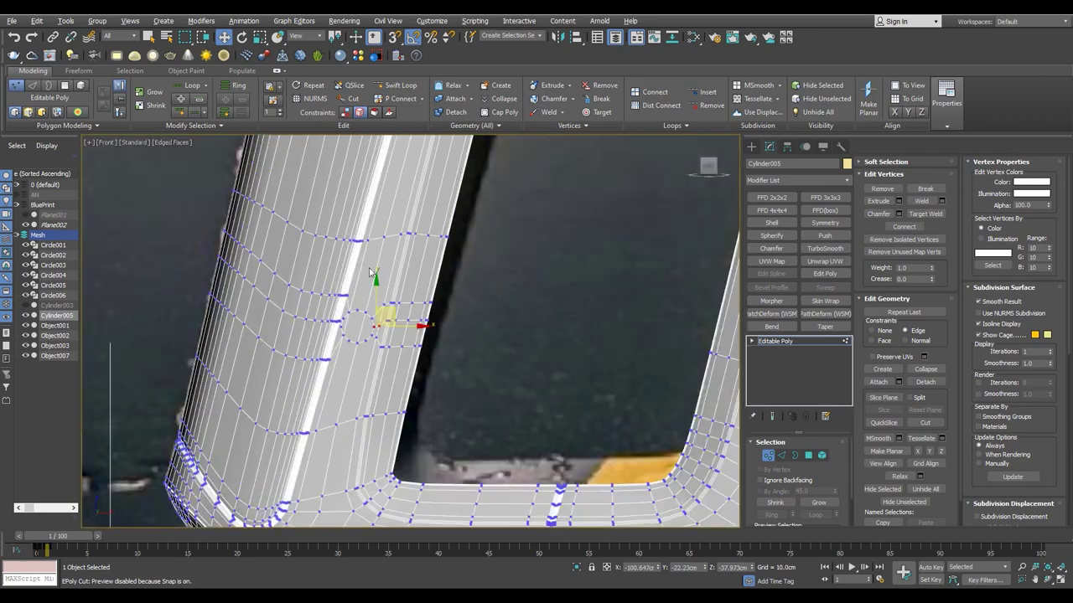
{"action": "key", "text": "2"}
{"action": "key", "text": "F3"}
{"action": "middle_click_drag", "start_coordinate": [344, 255], "coordinate": [431, 292]}
{"action": "key", "text": "F3"}
{"action": "key", "text": "F3"}
{"action": "key", "text": "1"}
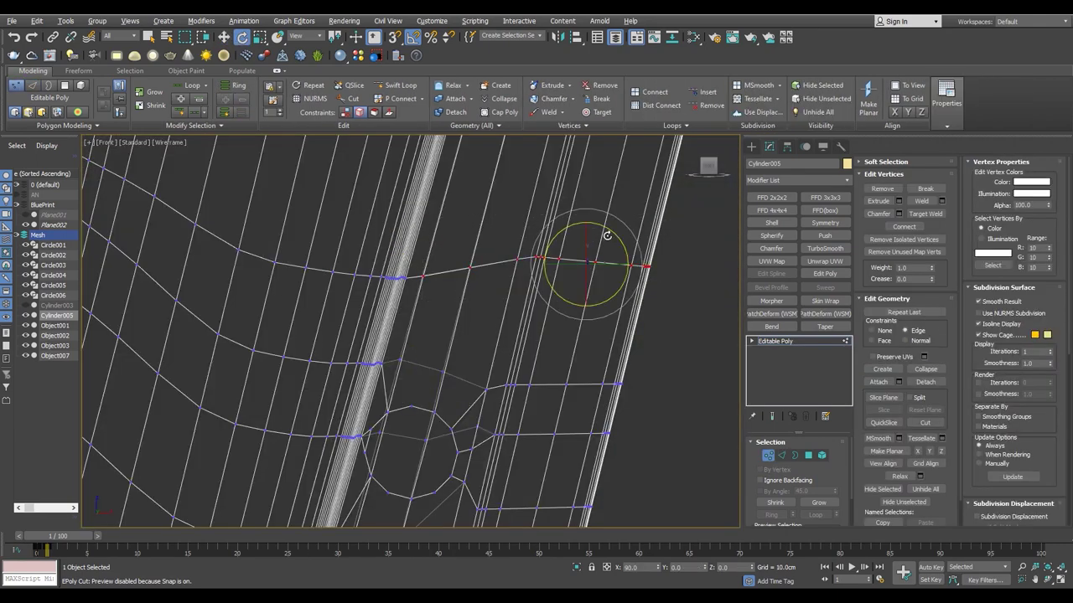
{"action": "key", "text": "F3"}
{"action": "mouse_move", "coordinate": [585, 305]}
{"action": "middle_mouse_down", "text": "alt"}
{"action": "mouse_move", "coordinate": [419, 434]}
{"action": "mouse_move", "coordinate": [516, 381]}
{"action": "middle_mouse_up", "text": "alt"}
{"action": "key", "text": "2"}
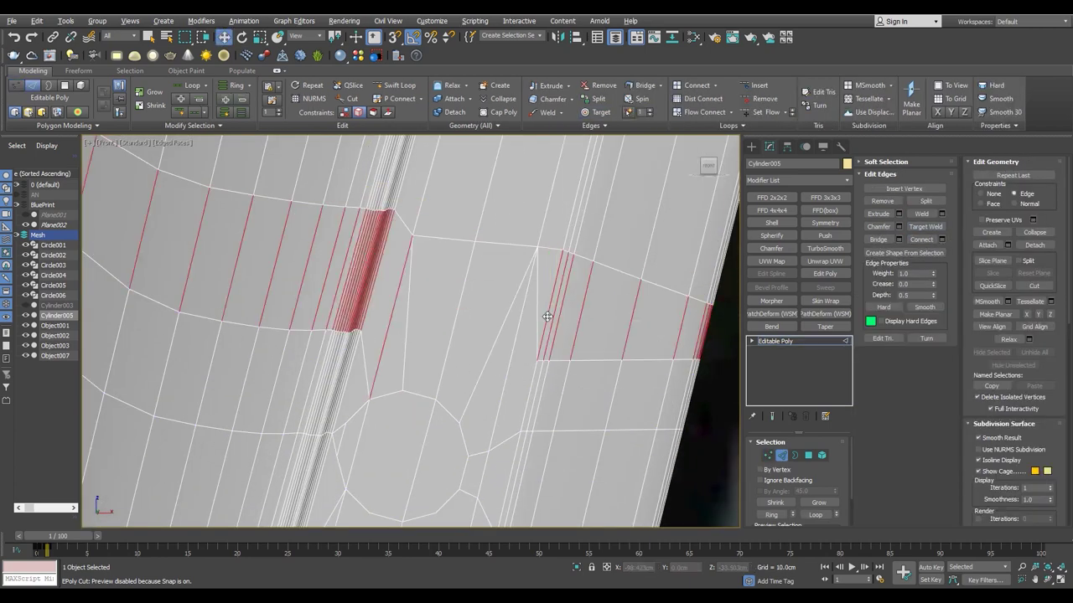
{"action": "middle_click_drag", "start_coordinate": [548, 311], "coordinate": [514, 335], "text": "alt"}
{"action": "key", "text": "1"}
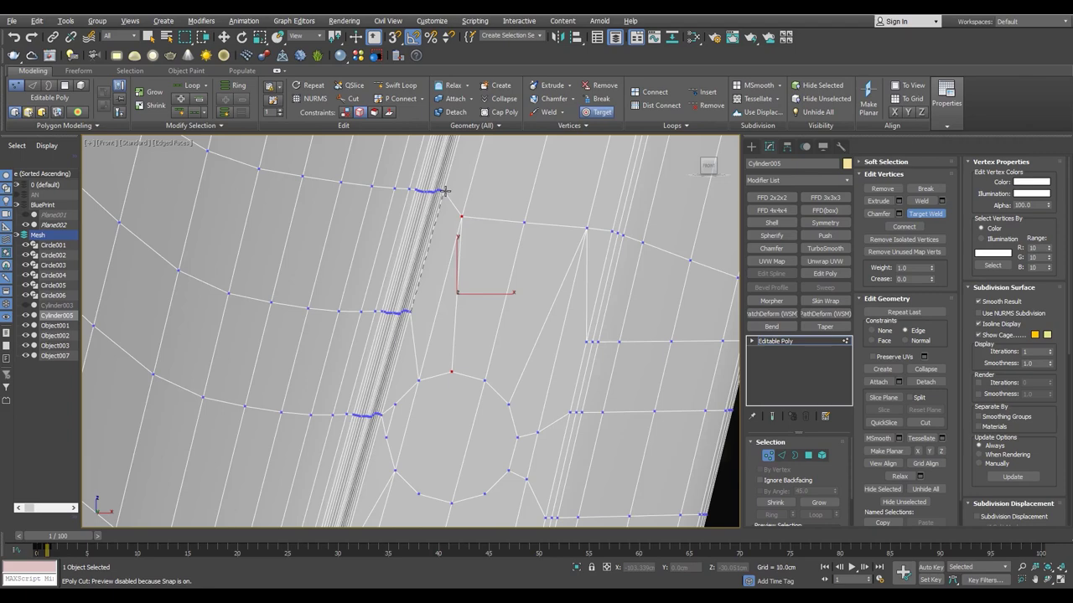
{"action": "key", "text": "2"}
- Select and reposition the vertices around the vent hole near the new edge
{"action": "middle_click_drag", "start_coordinate": [444, 191], "coordinate": [469, 251], "text": "alt"}
{"action": "key", "text": "w"}
{"action": "key", "text": "F3"}
{"action": "key", "text": "1"}
{"action": "left_click_drag", "start_coordinate": [455, 183], "coordinate": [338, 254]}
{"action": "key", "text": "F3"}
{"action": "middle_click_drag", "start_coordinate": [338, 253], "coordinate": [333, 180], "text": "alt"}
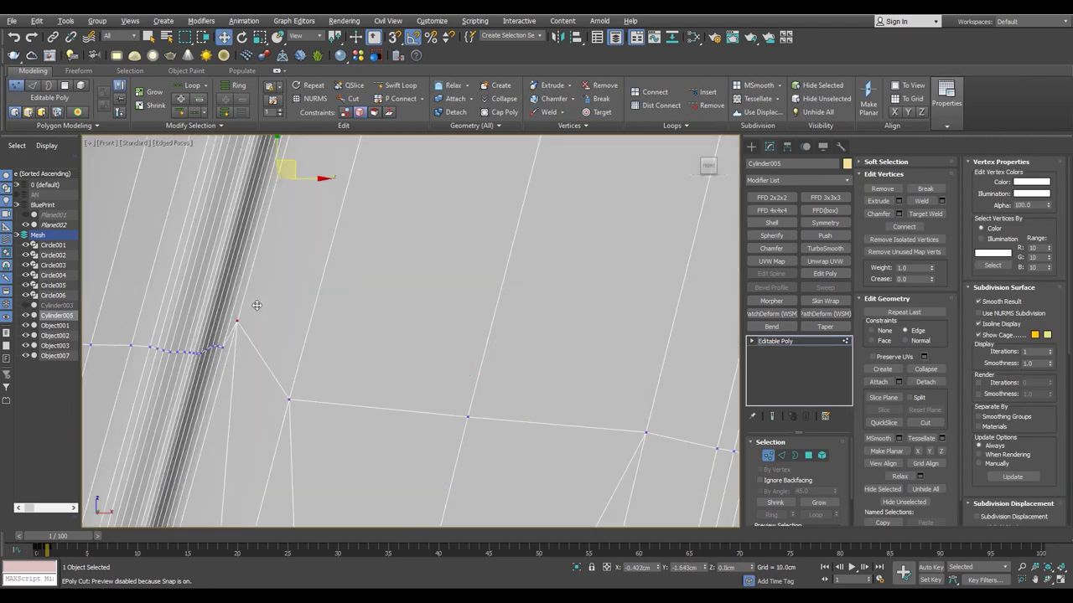
{"action": "mouse_move", "coordinate": [247, 331]}
{"action": "middle_mouse_down", "text": "alt"}
{"action": "mouse_move", "coordinate": [302, 360]}
{"action": "mouse_move", "coordinate": [416, 273]}
{"action": "middle_mouse_up", "text": "alt"}
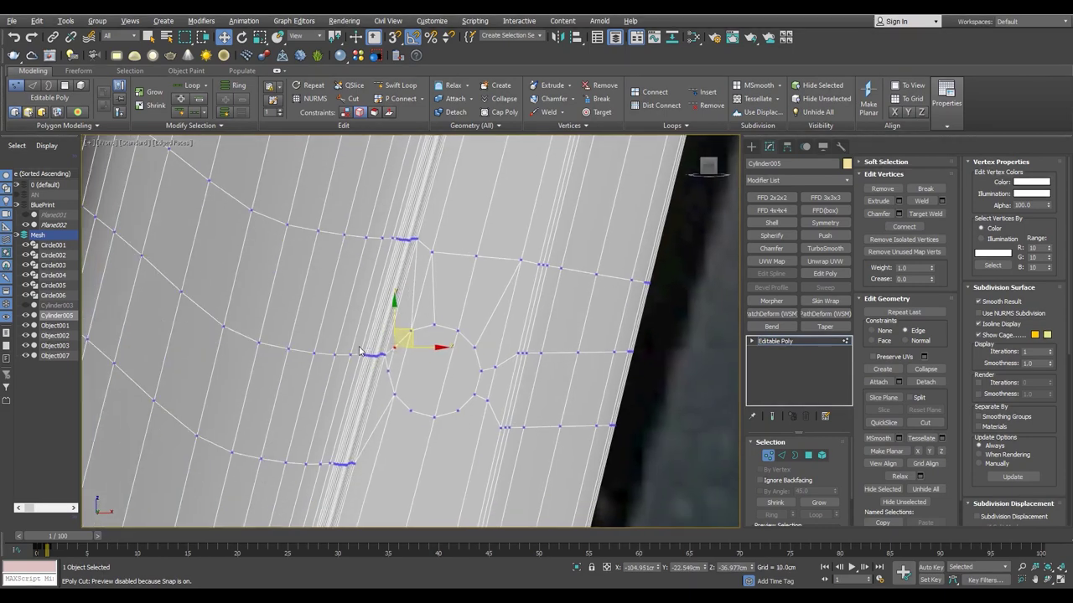
{"action": "scroll", "coordinate": [416, 272], "scroll_direction": "down", "scroll_amount": 3}
{"action": "mouse_move", "coordinate": [414, 371]}
{"action": "middle_mouse_down", "text": "alt"}
{"action": "mouse_move", "coordinate": [364, 445]}
{"action": "mouse_move", "coordinate": [390, 422]}
{"action": "middle_mouse_up", "text": "alt"}
{"action": "key", "text": "F3"}
{"action": "key", "text": "2"}
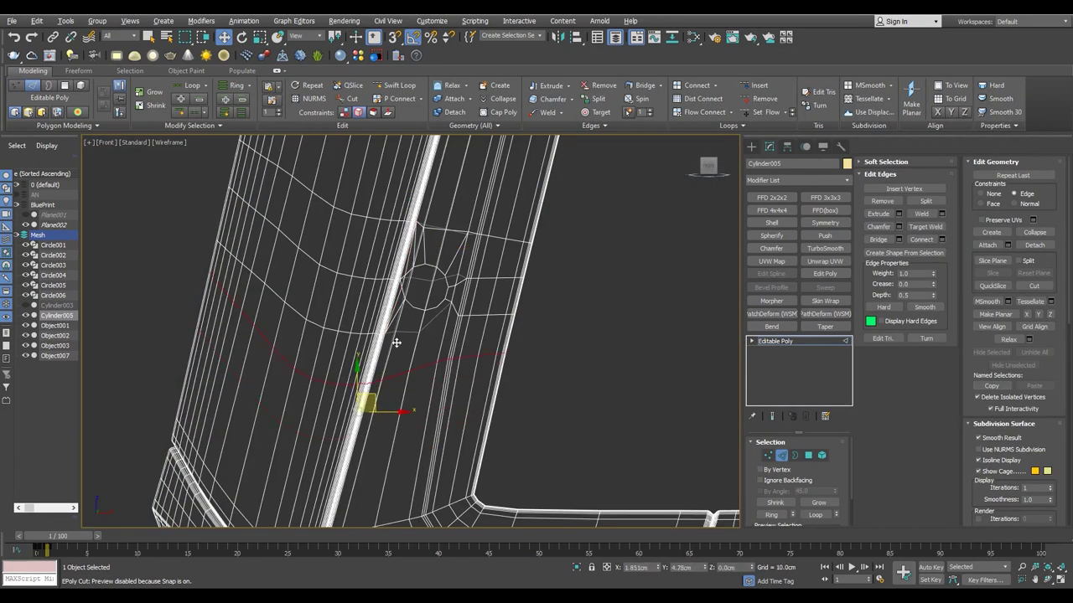
{"action": "middle_click_drag", "start_coordinate": [397, 342], "coordinate": [444, 346], "text": "alt"}
- Insert a new edge loop with Swift Loop and select the round vent polygon
{"action": "key", "text": "shift+alt+w"}
{"action": "key", "text": "F3"}
{"action": "key", "text": "1"}
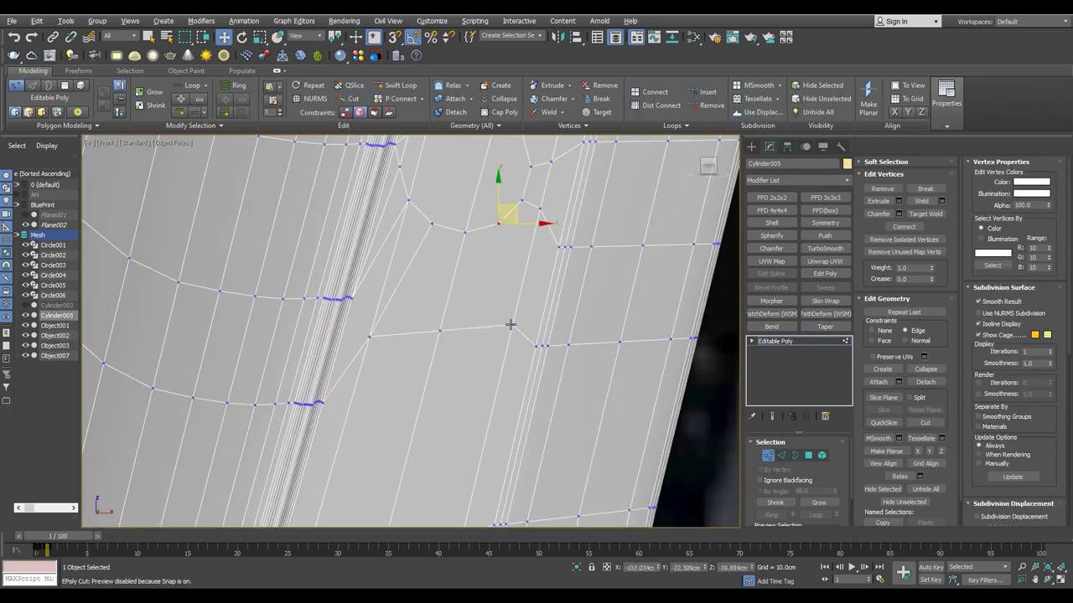
{"action": "key", "text": "4"}
{"action": "left_click", "coordinate": [386, 268]}
{"action": "middle_click_drag", "start_coordinate": [366, 261], "coordinate": [569, 330], "text": "alt"}
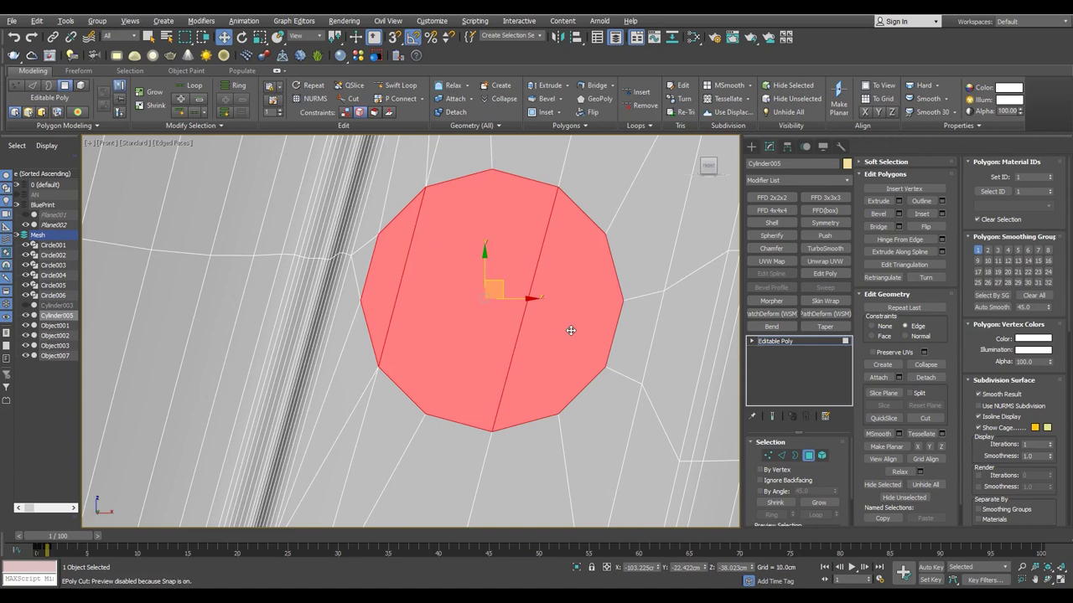
- Bevel the round vent face inward into a recess and delete its cap, leaving a hole
{"action": "scroll", "coordinate": [573, 361], "scroll_direction": "down", "scroll_amount": 3}
{"action": "middle_click_drag", "start_coordinate": [578, 390], "coordinate": [362, 419], "text": "alt"}
{"action": "key", "text": "ctrl+shift+b"}
{"action": "left_click_drag", "start_coordinate": [419, 353], "coordinate": [421, 398]}
{"action": "left_click", "coordinate": [418, 385]}
{"action": "scroll", "coordinate": [417, 385], "scroll_direction": "up", "scroll_amount": 3}
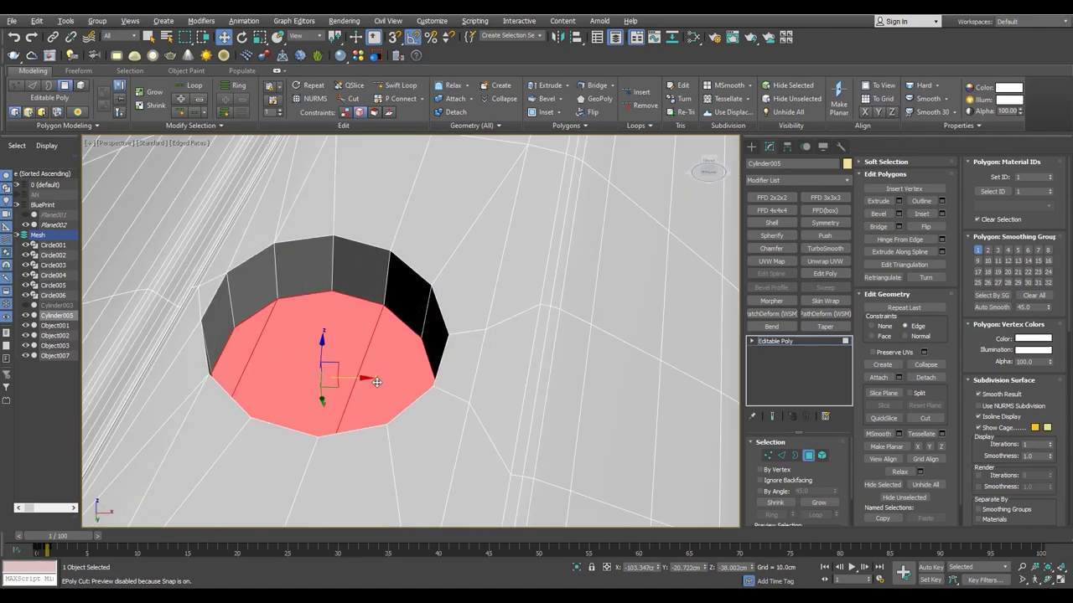
{"action": "key", "text": "Delete"}
- Inspect the open hole's border from several angles around the drill
{"action": "key", "text": "3"}
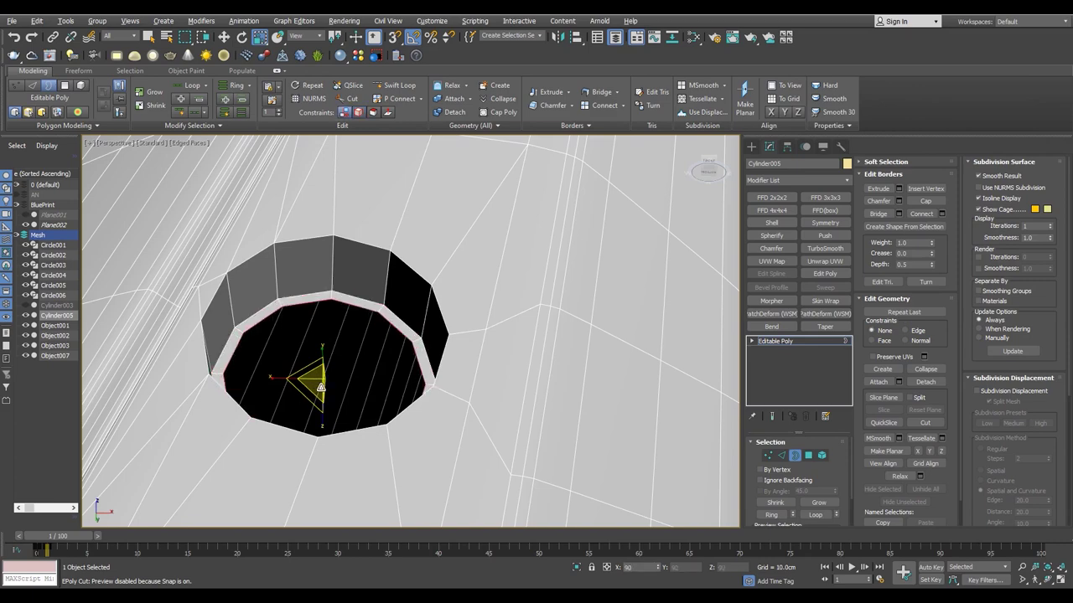
{"action": "key", "text": "w"}
{"action": "mouse_move", "coordinate": [282, 367]}
{"action": "middle_mouse_down", "text": "alt"}
{"action": "mouse_move", "coordinate": [320, 377]}
{"action": "mouse_move", "coordinate": [352, 344]}
{"action": "middle_mouse_up", "text": "alt"}
{"action": "key", "text": "4"}
{"action": "scroll", "coordinate": [367, 335], "scroll_direction": "up", "scroll_amount": 2}
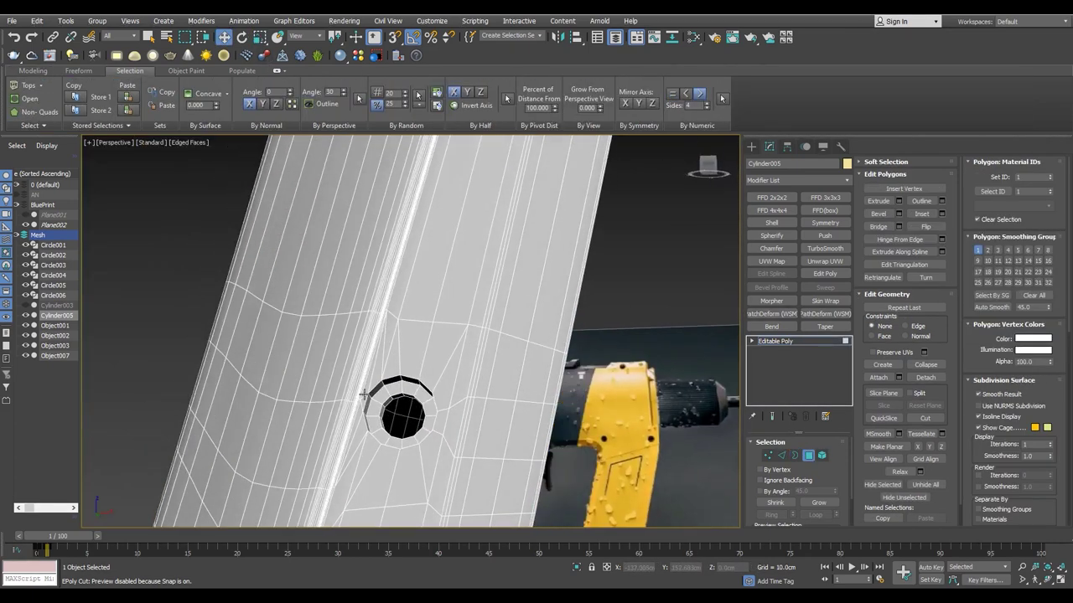
{"action": "mouse_move", "coordinate": [367, 335]}
{"action": "middle_mouse_down", "text": "alt"}
{"action": "mouse_move", "coordinate": [394, 276]}
{"action": "mouse_move", "coordinate": [206, 343]}
{"action": "middle_mouse_up", "text": "alt"}
{"action": "scroll", "coordinate": [394, 277], "scroll_direction": "down", "scroll_amount": 4}
{"action": "scroll", "coordinate": [403, 262], "scroll_direction": "up", "scroll_amount": 4}
{"action": "key", "text": "1"}
{"action": "scroll", "coordinate": [359, 307], "scroll_direction": "down", "scroll_amount": 4}
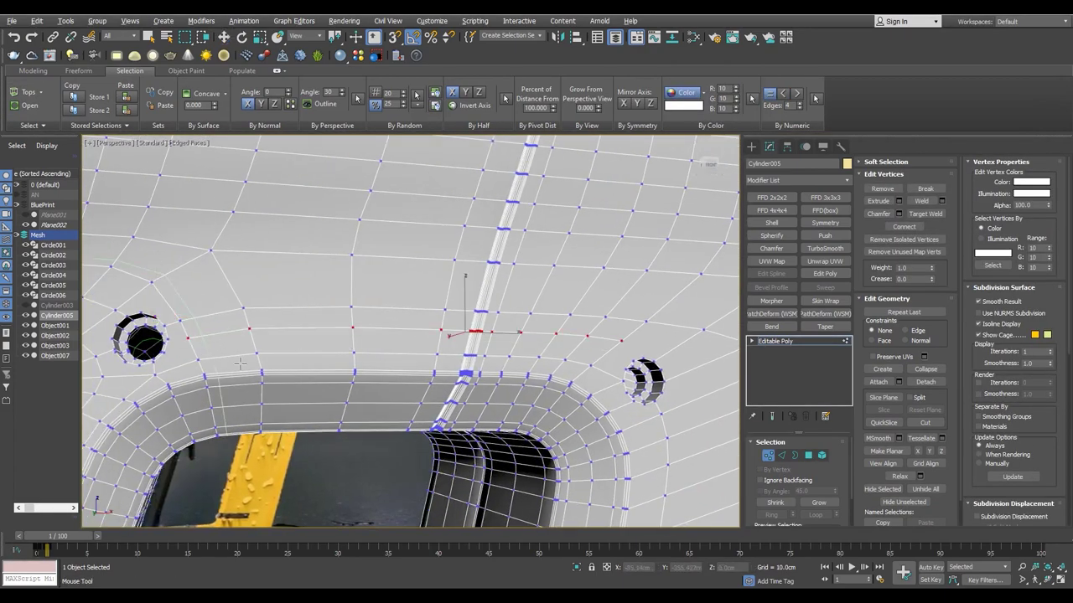
{"action": "scroll", "coordinate": [198, 339], "scroll_direction": "up", "scroll_amount": 5}
{"action": "scroll", "coordinate": [366, 323], "scroll_direction": "down", "scroll_amount": 2}
{"action": "scroll", "coordinate": [419, 251], "scroll_direction": "down", "scroll_amount": 4}
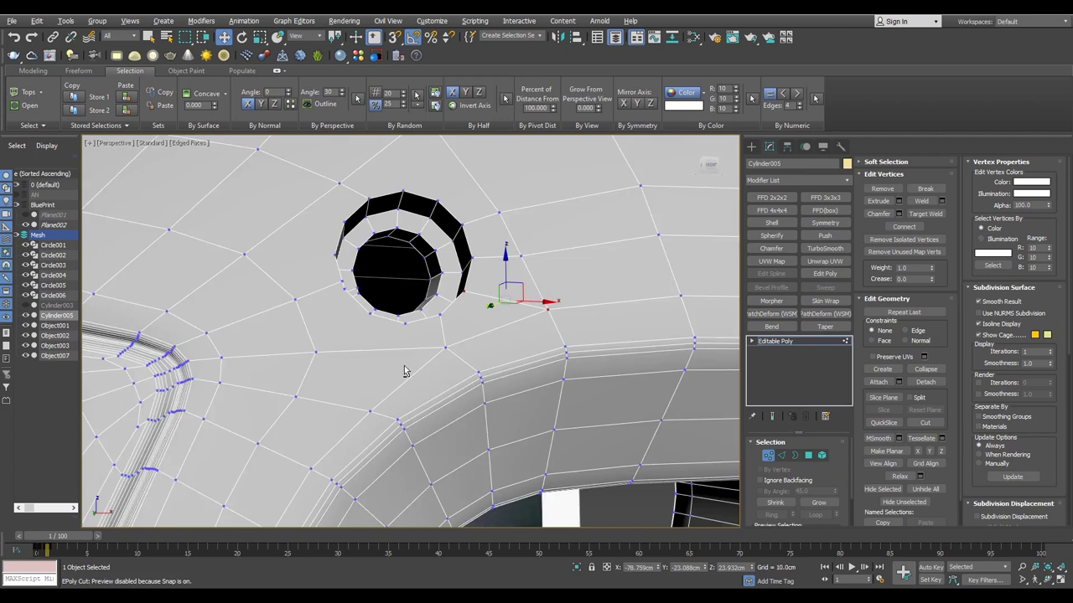
{"action": "scroll", "coordinate": [410, 321], "scroll_direction": "up", "scroll_amount": 3}
- Cut new edges around the hole and target-weld stray vertices onto their neighbours
{"action": "key", "text": "alt+c"}
{"action": "key", "text": "w"}
{"action": "middle_click_drag", "start_coordinate": [357, 440], "coordinate": [357, 298], "text": "alt"}
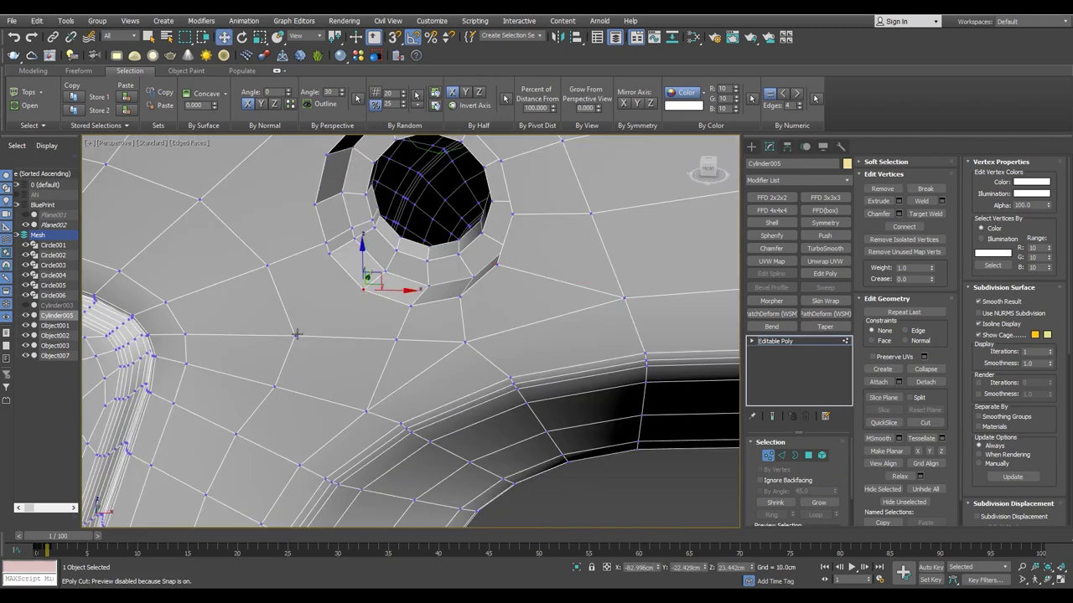
{"action": "scroll", "coordinate": [299, 339], "scroll_direction": "up", "scroll_amount": 3}
{"action": "key", "text": "ctrl+w"}
{"action": "mouse_move", "coordinate": [367, 224]}
{"action": "middle_mouse_down", "text": "alt"}
{"action": "mouse_move", "coordinate": [416, 216]}
{"action": "mouse_move", "coordinate": [333, 311]}
{"action": "mouse_move", "coordinate": [304, 306]}
{"action": "mouse_move", "coordinate": [531, 328]}
{"action": "mouse_move", "coordinate": [407, 313]}
{"action": "middle_mouse_up", "text": "alt"}
{"action": "key", "text": "w"}
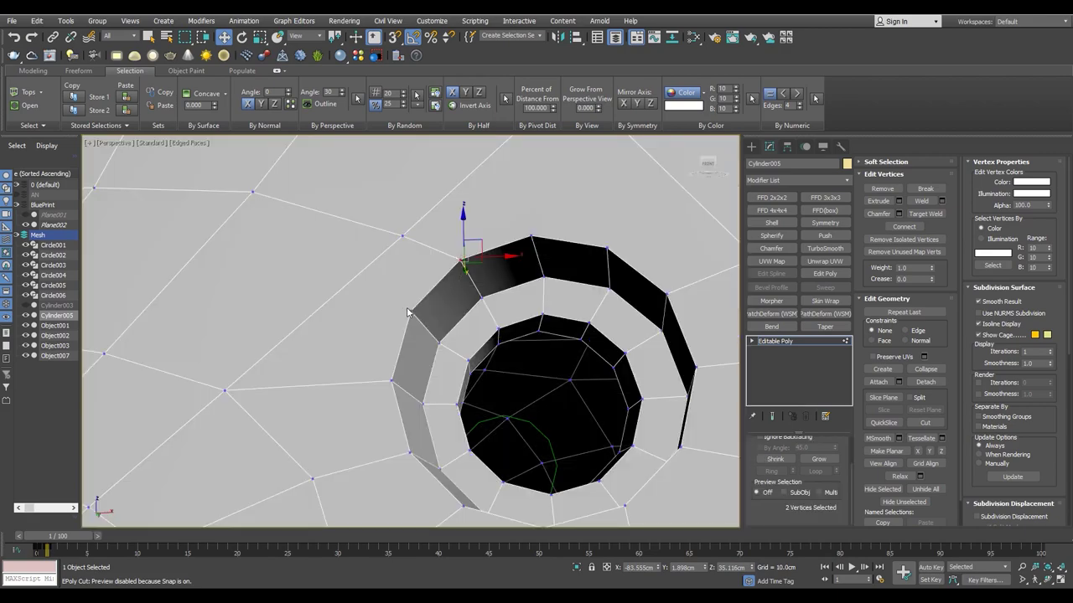
{"action": "middle_click_drag", "start_coordinate": [435, 240], "coordinate": [518, 153], "text": "alt"}
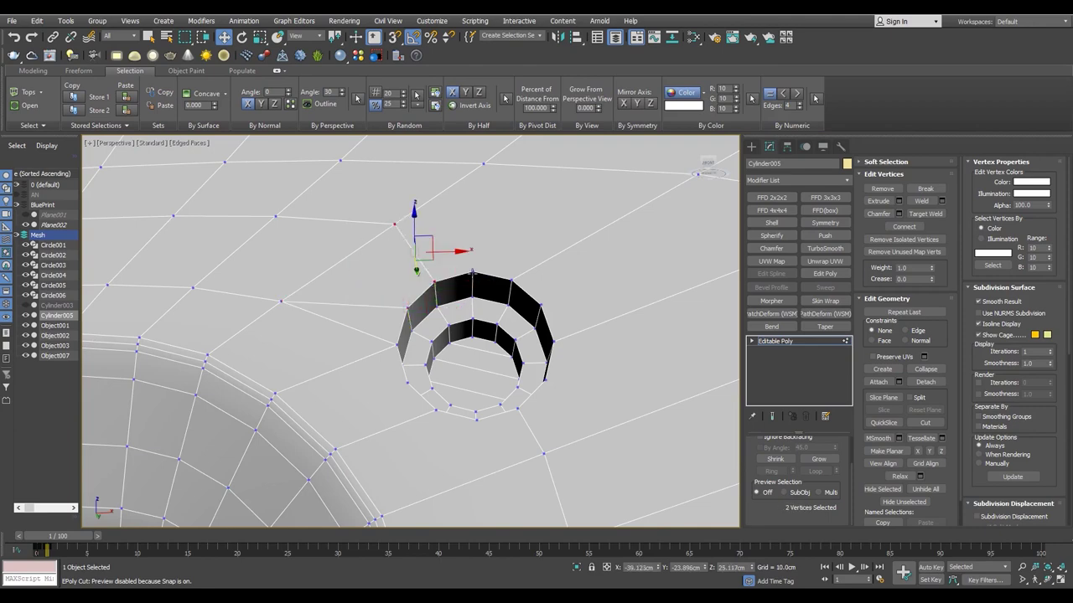
{"action": "middle_click_drag", "start_coordinate": [549, 308], "coordinate": [397, 317]}
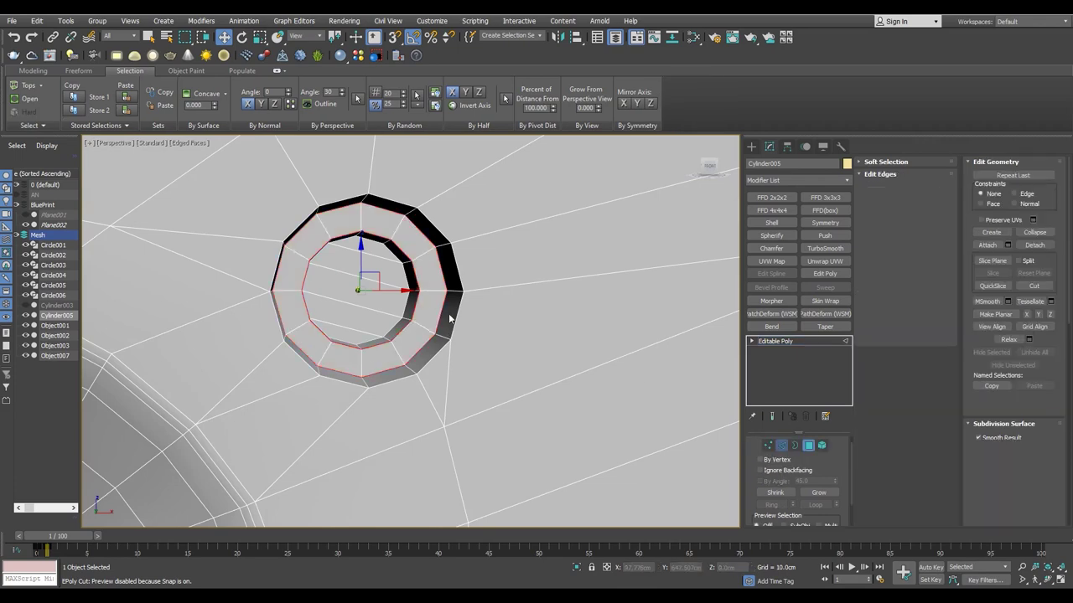
- Chamfer the hole's rim edge loops by about 0.197 cm
{"action": "mouse_move", "coordinate": [316, 250]}
{"action": "middle_mouse_down", "text": "alt"}
{"action": "mouse_move", "coordinate": [328, 360]}
{"action": "mouse_move", "coordinate": [361, 285]}
{"action": "middle_mouse_up", "text": "alt"}
{"action": "key", "text": "ctrl+shift+c"}
{"action": "middle_click_drag", "start_coordinate": [415, 317], "coordinate": [417, 419], "text": "alt"}
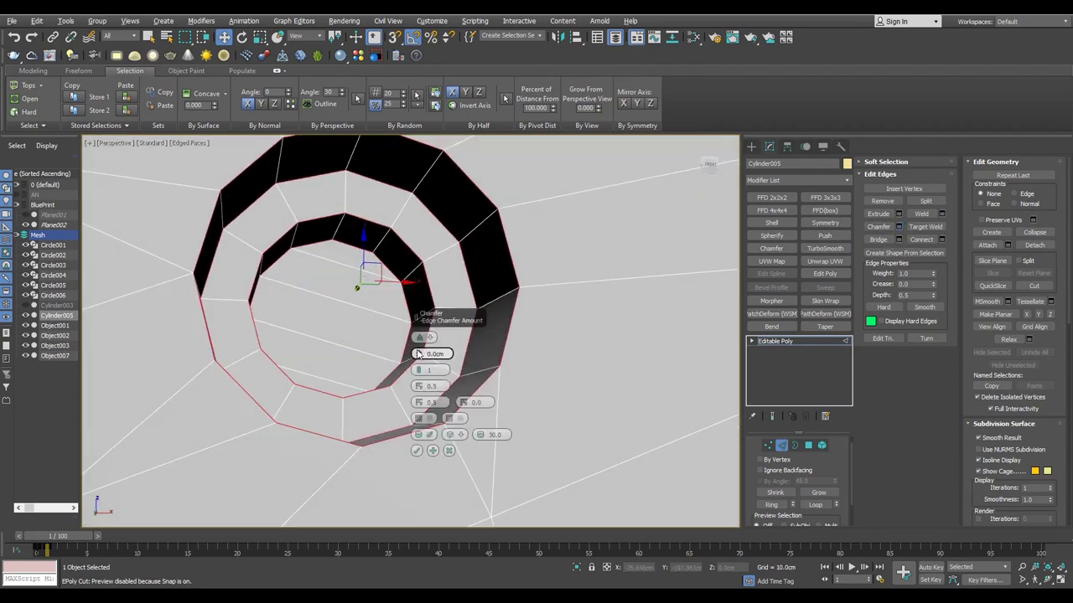
{"action": "left_click_drag", "start_coordinate": [418, 353], "coordinate": [421, 338]}
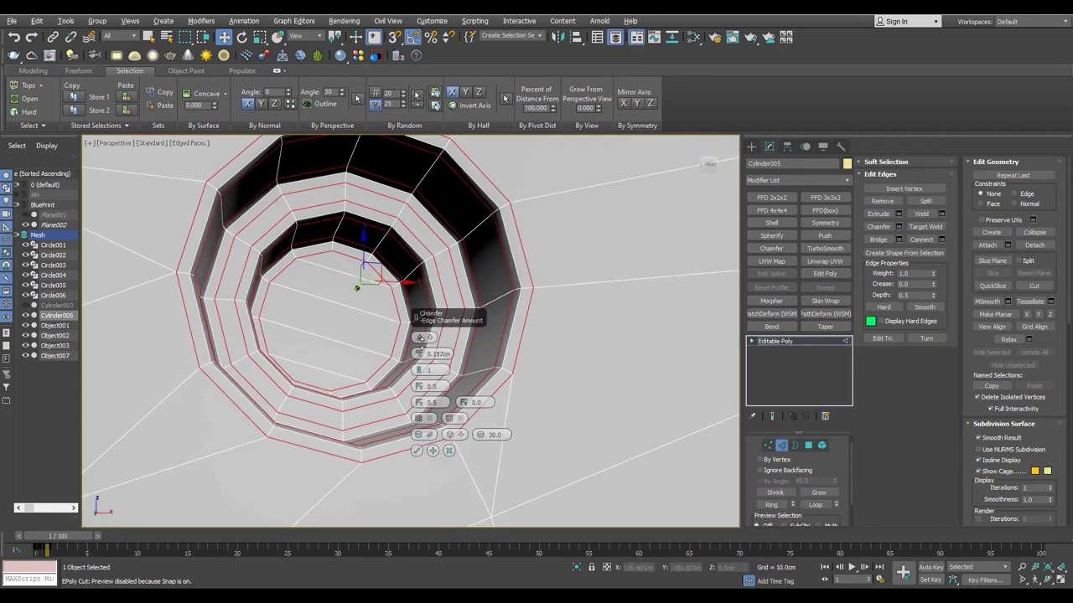
{"action": "mouse_move", "coordinate": [469, 392]}
{"action": "middle_mouse_down", "text": "alt"}
{"action": "mouse_move", "coordinate": [307, 318]}
{"action": "mouse_move", "coordinate": [363, 310]}
{"action": "mouse_move", "coordinate": [335, 420]}
{"action": "mouse_move", "coordinate": [356, 277]}
{"action": "middle_mouse_up", "text": "alt"}
{"action": "scroll", "coordinate": [364, 311], "scroll_direction": "up", "scroll_amount": 3}
- Chamfer the inner border of the stepped hole
{"action": "key", "text": "3"}
{"action": "scroll", "coordinate": [356, 277], "scroll_direction": "up", "scroll_amount": 2}
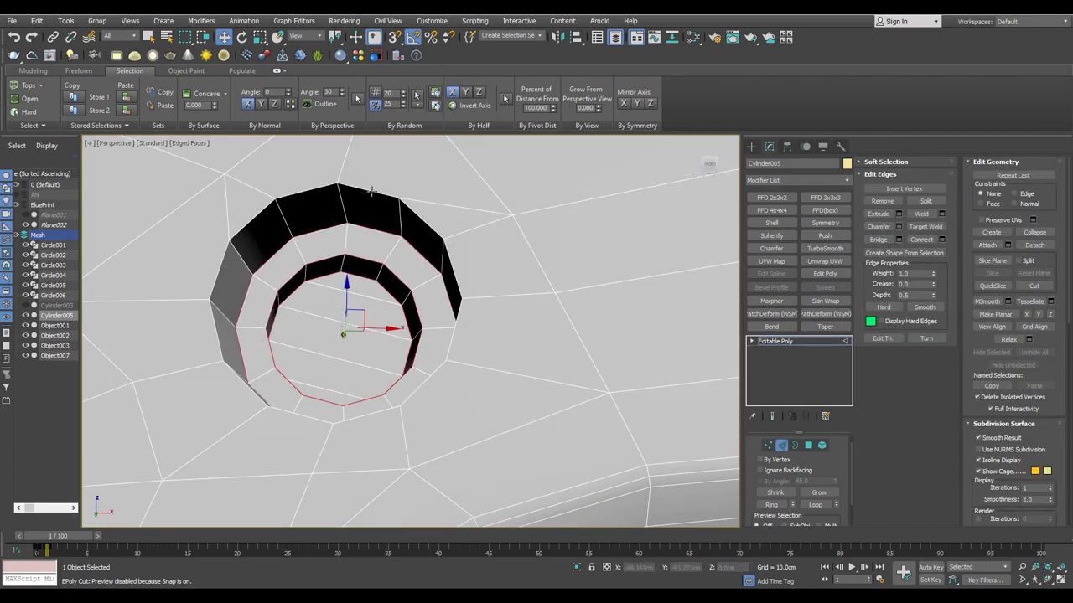
{"action": "mouse_move", "coordinate": [371, 192]}
{"action": "middle_mouse_down", "text": "alt"}
{"action": "mouse_move", "coordinate": [360, 239]}
{"action": "mouse_move", "coordinate": [419, 268]}
{"action": "middle_mouse_up", "text": "alt"}
{"action": "key", "text": "ctrl+shift+c"}
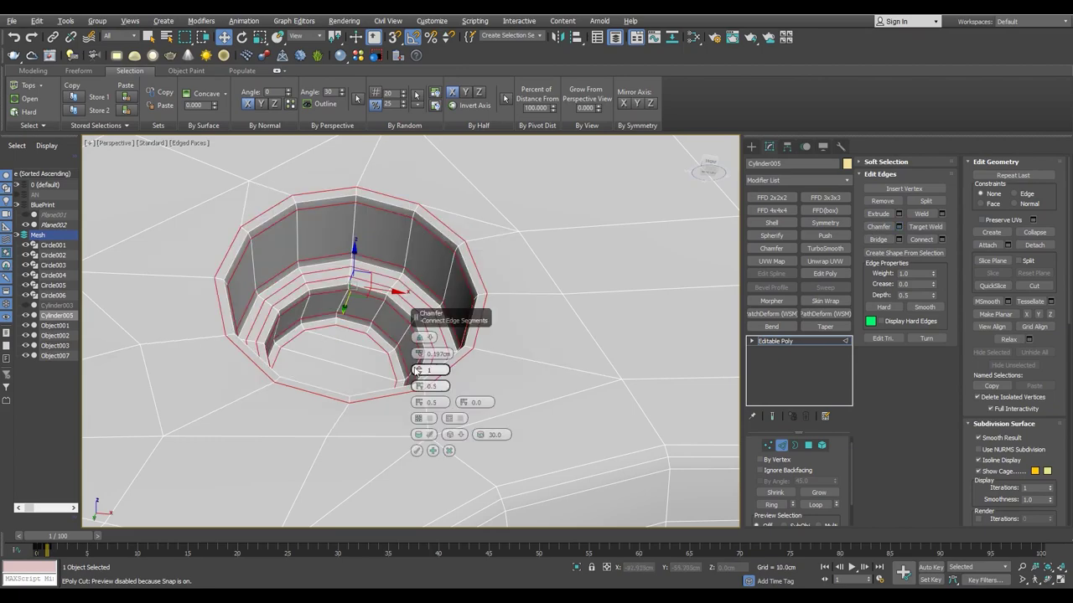
{"action": "left_click", "coordinate": [416, 451]}
{"action": "scroll", "coordinate": [394, 394], "scroll_direction": "down", "scroll_amount": 4}
{"action": "mouse_move", "coordinate": [394, 394]}
{"action": "middle_mouse_down", "text": "alt"}
{"action": "mouse_move", "coordinate": [386, 318]}
{"action": "mouse_move", "coordinate": [393, 360]}
{"action": "mouse_move", "coordinate": [413, 306]}
{"action": "mouse_move", "coordinate": [413, 253]}
{"action": "middle_mouse_up", "text": "alt"}
{"action": "scroll", "coordinate": [386, 402], "scroll_direction": "up", "scroll_amount": 3}
- Apply one more chamfer to the hole edges, then select every housing polygon
{"action": "mouse_move", "coordinate": [346, 253]}
{"action": "middle_mouse_down", "text": "alt"}
{"action": "mouse_move", "coordinate": [297, 271]}
{"action": "mouse_move", "coordinate": [297, 351]}
{"action": "mouse_move", "coordinate": [318, 266]}
{"action": "mouse_move", "coordinate": [365, 345]}
{"action": "mouse_move", "coordinate": [344, 331]}
{"action": "mouse_move", "coordinate": [335, 352]}
{"action": "mouse_move", "coordinate": [326, 313]}
{"action": "mouse_move", "coordinate": [242, 309]}
{"action": "middle_mouse_up", "text": "alt"}
{"action": "left_click", "coordinate": [899, 227]}
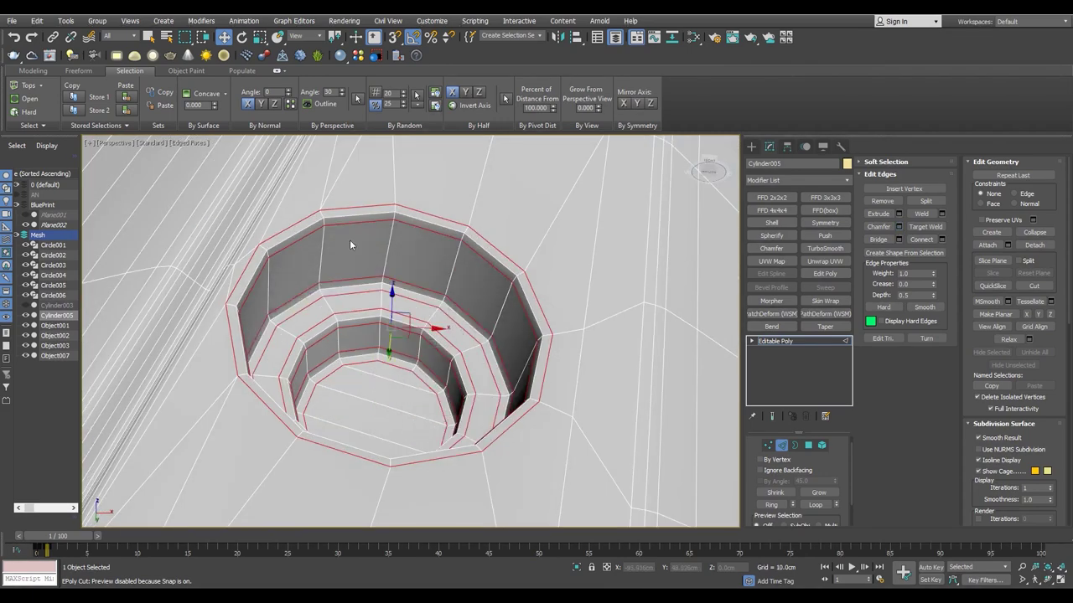
{"action": "middle_click_drag", "start_coordinate": [349, 240], "coordinate": [419, 264], "text": "alt"}
{"action": "key", "text": "4"}
{"action": "key", "text": "ctrl+a"}
{"action": "scroll", "coordinate": [385, 251], "scroll_direction": "down", "scroll_amount": 3}
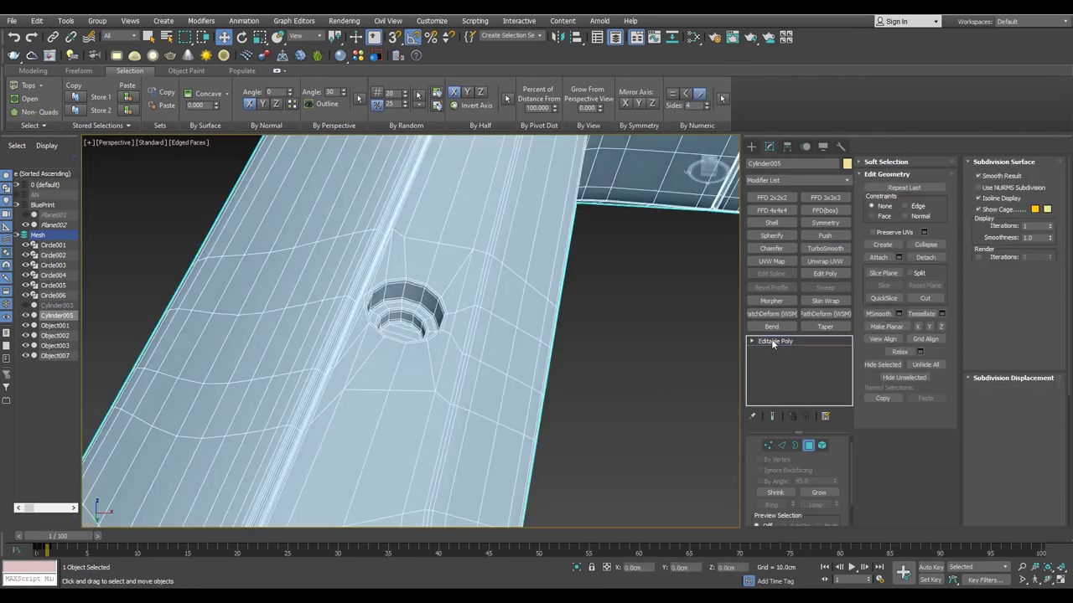
- Preview the housing with TurboSmooth, viewing the handle side
{"action": "left_click", "coordinate": [824, 248]}
{"action": "scroll", "coordinate": [419, 319], "scroll_direction": "down", "scroll_amount": 5}
{"action": "mouse_move", "coordinate": [419, 319]}
{"action": "middle_mouse_down", "text": "alt"}
{"action": "mouse_move", "coordinate": [476, 252]}
{"action": "mouse_move", "coordinate": [452, 252]}
{"action": "mouse_move", "coordinate": [509, 314]}
{"action": "middle_mouse_up", "text": "alt"}
{"action": "scroll", "coordinate": [481, 245], "scroll_direction": "down", "scroll_amount": 3}
{"action": "scroll", "coordinate": [453, 251], "scroll_direction": "up", "scroll_amount": 3}
{"action": "scroll", "coordinate": [418, 266], "scroll_direction": "up", "scroll_amount": 2}
{"action": "scroll", "coordinate": [418, 267], "scroll_direction": "down", "scroll_amount": 4}
{"action": "scroll", "coordinate": [362, 410], "scroll_direction": "up", "scroll_amount": 4}
- Check the housing edges from the top and perspective views in wireframe and shaded
{"action": "key", "text": "F4"}
{"action": "key", "text": "2"}
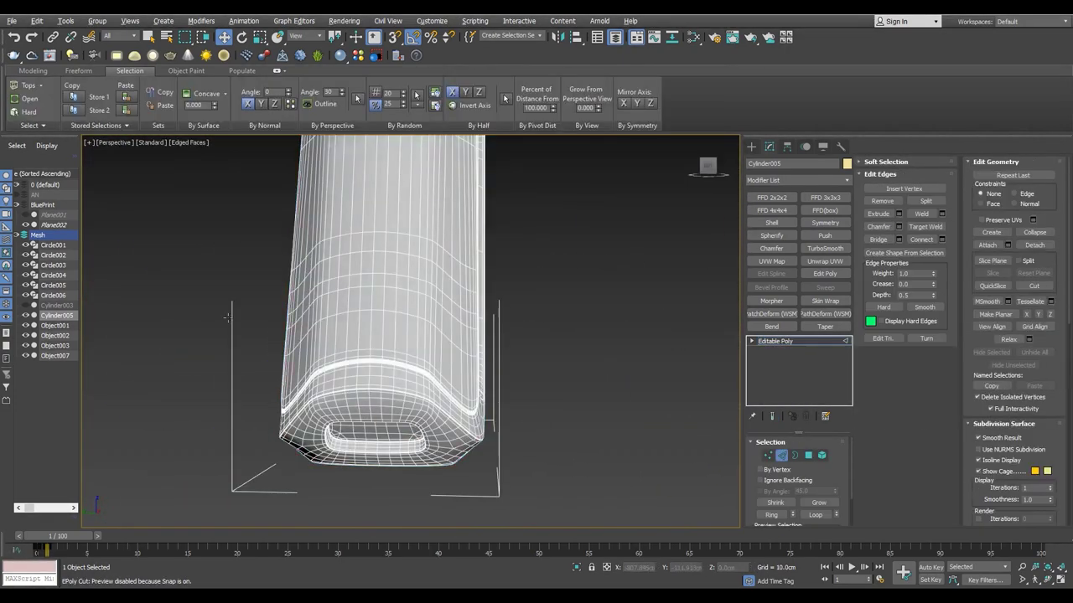
{"action": "key", "text": "t"}
{"action": "scroll", "coordinate": [401, 336], "scroll_direction": "up", "scroll_amount": 3}
{"action": "scroll", "coordinate": [402, 330], "scroll_direction": "down", "scroll_amount": 4}
{"action": "scroll", "coordinate": [283, 276], "scroll_direction": "up", "scroll_amount": 4}
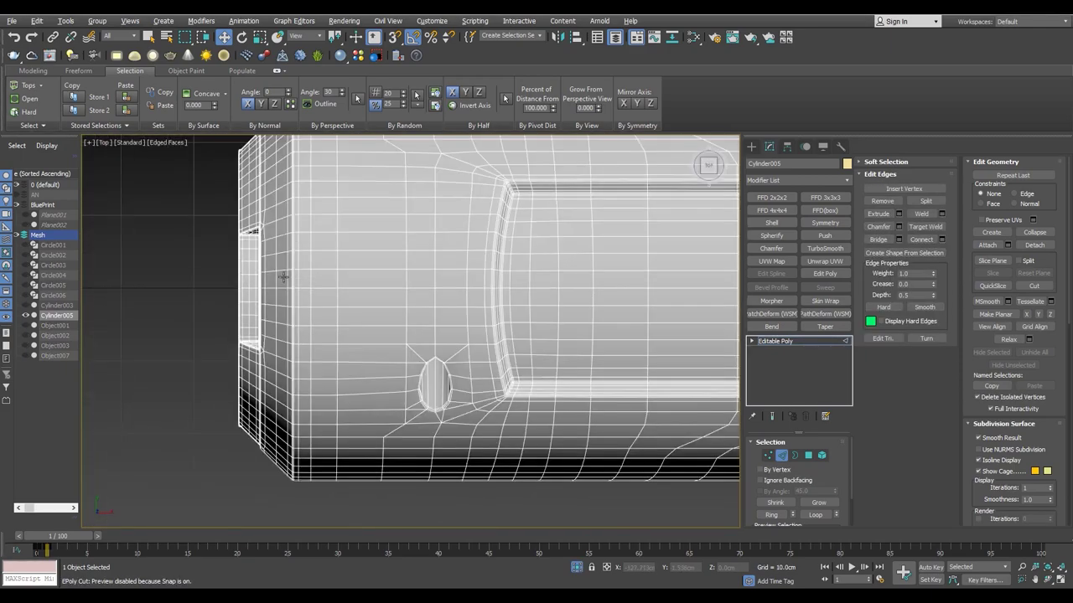
{"action": "key", "text": "shift+z"}
{"action": "key", "text": "shift+z"}
{"action": "key", "text": "F3"}
{"action": "scroll", "coordinate": [376, 307], "scroll_direction": "up", "scroll_amount": 5}
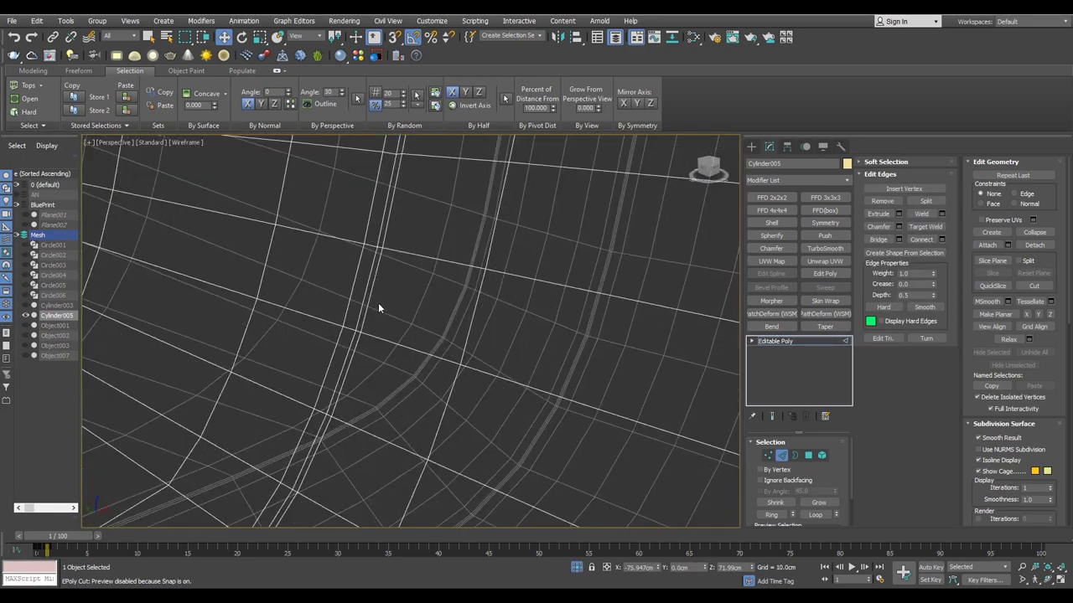
{"action": "key", "text": "F3"}
{"action": "scroll", "coordinate": [364, 285], "scroll_direction": "down", "scroll_amount": 3}
{"action": "scroll", "coordinate": [372, 304], "scroll_direction": "up", "scroll_amount": 4}
- Select the whole housing element and add a Symmetry modifier mirroring along X
{"action": "right_click", "coordinate": [347, 313]}
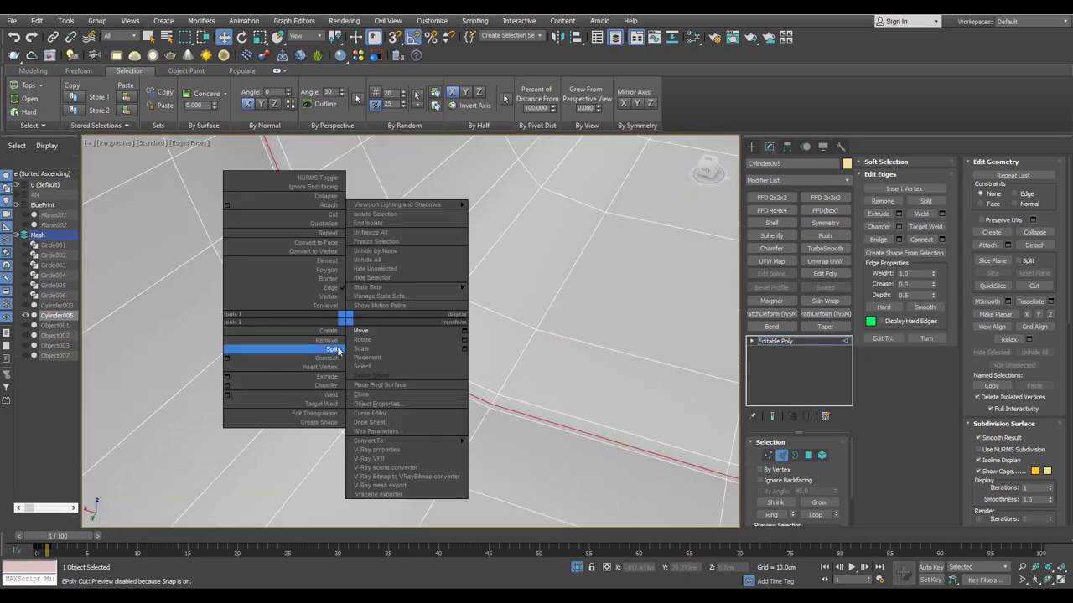
{"action": "left_click", "coordinate": [358, 321]}
{"action": "scroll", "coordinate": [358, 321], "scroll_direction": "down", "scroll_amount": 8}
{"action": "key", "text": "2"}
{"action": "mouse_move", "coordinate": [358, 307]}
{"action": "middle_mouse_down", "text": "alt"}
{"action": "mouse_move", "coordinate": [472, 276]}
{"action": "mouse_move", "coordinate": [358, 248]}
{"action": "middle_mouse_up", "text": "alt"}
{"action": "scroll", "coordinate": [358, 248], "scroll_direction": "up", "scroll_amount": 5}
{"action": "scroll", "coordinate": [360, 357], "scroll_direction": "down", "scroll_amount": 5}
{"action": "right_click", "coordinate": [376, 373]}
{"action": "left_click", "coordinate": [352, 385]}
{"action": "mouse_move", "coordinate": [352, 385]}
{"action": "middle_mouse_down", "text": "alt"}
{"action": "mouse_move", "coordinate": [332, 315]}
{"action": "mouse_move", "coordinate": [434, 310]}
{"action": "middle_mouse_up", "text": "alt"}
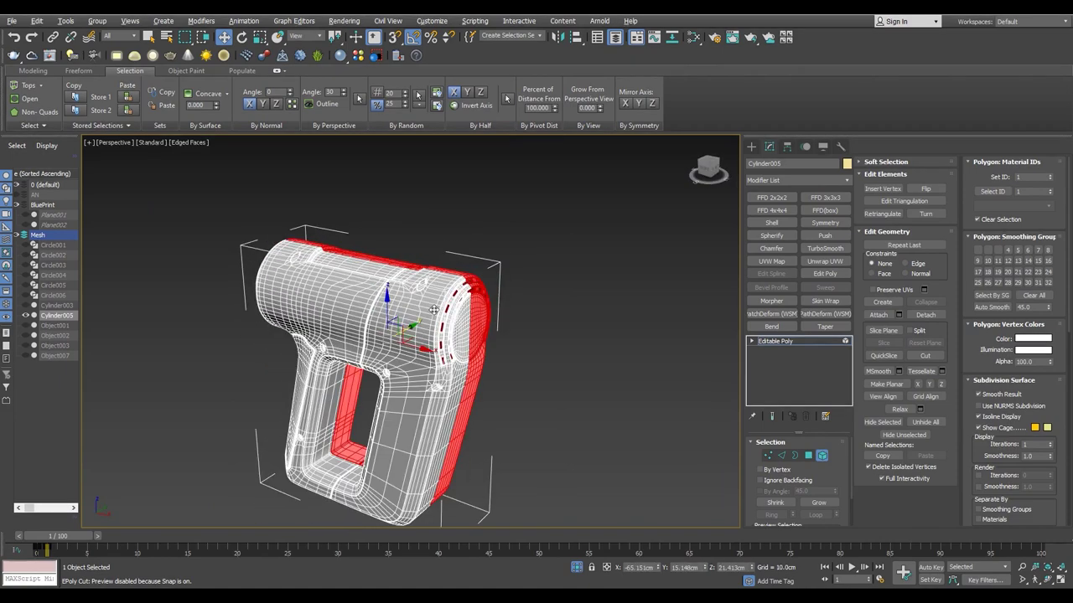
{"action": "key", "text": "alt+q"}
{"action": "left_click", "coordinate": [825, 222]}
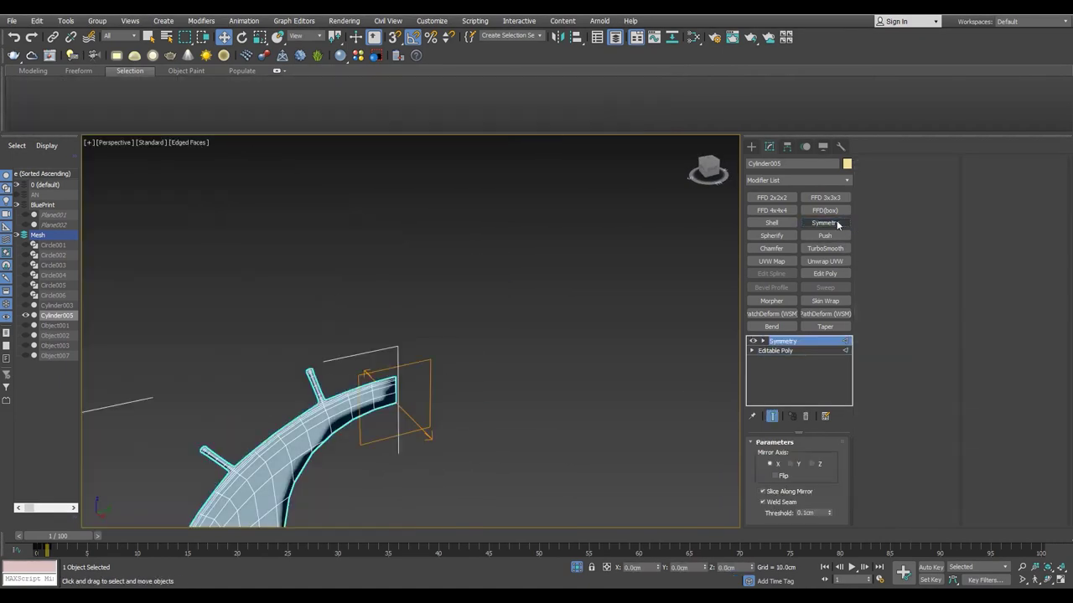
- Flip the Symmetry mirror and create Cylinder006, a 24-sided disc, as Editable Poly
{"action": "left_click", "coordinate": [780, 476]}
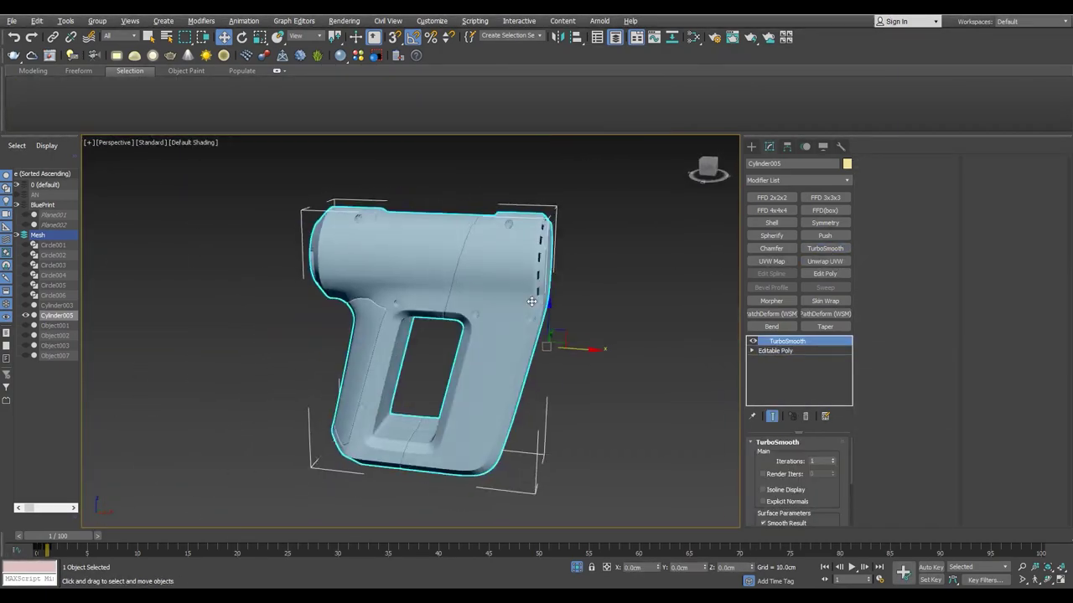
{"action": "middle_click_drag", "start_coordinate": [532, 301], "coordinate": [546, 215], "text": "alt"}
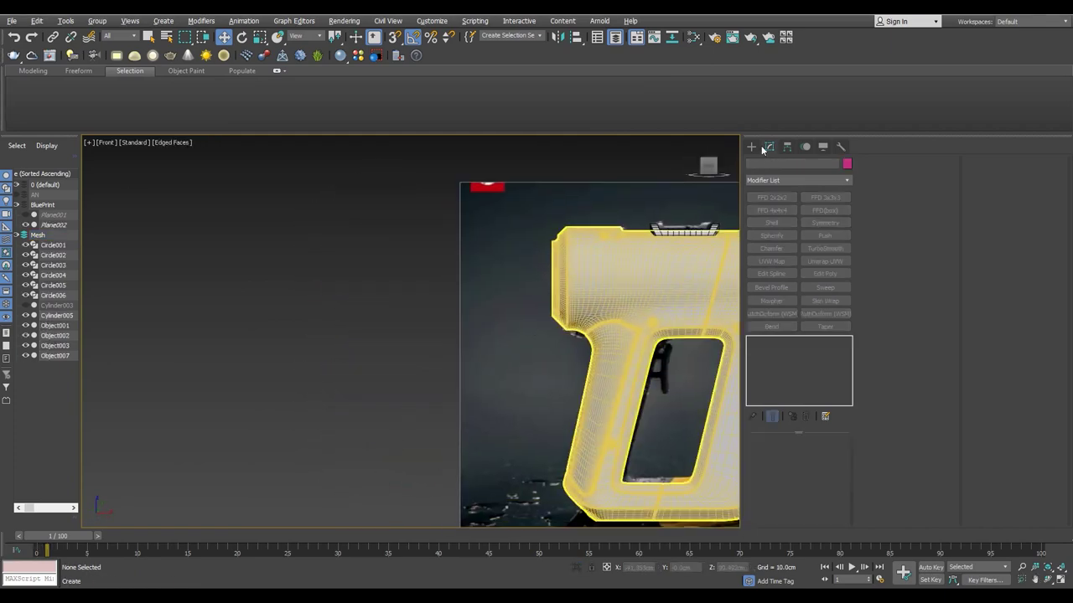
{"action": "left_click", "coordinate": [774, 237]}
{"action": "left_click_drag", "start_coordinate": [366, 284], "coordinate": [390, 359]}
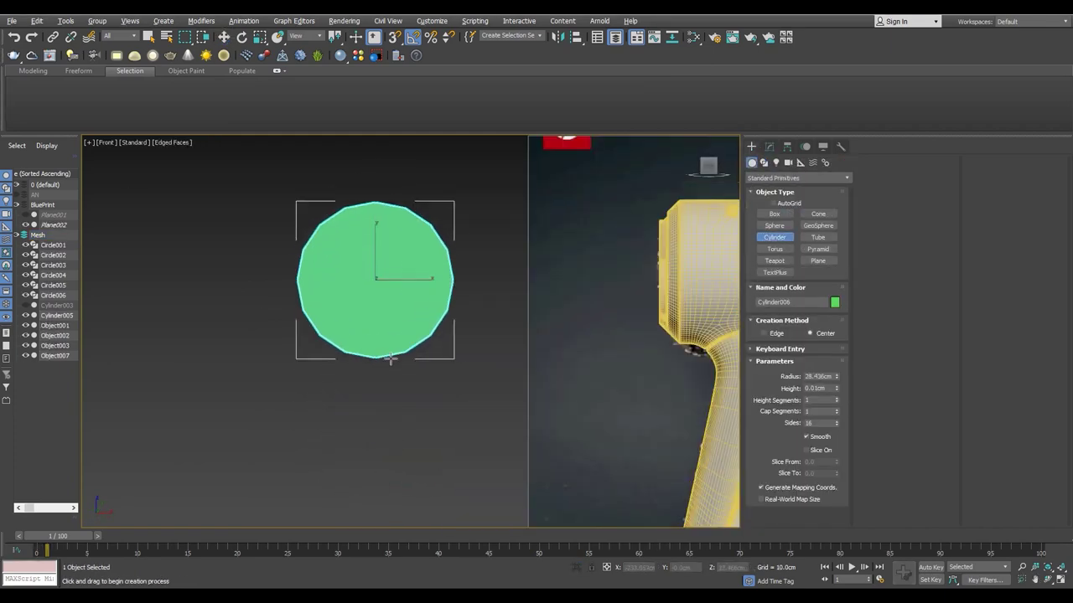
{"action": "key", "text": "z"}
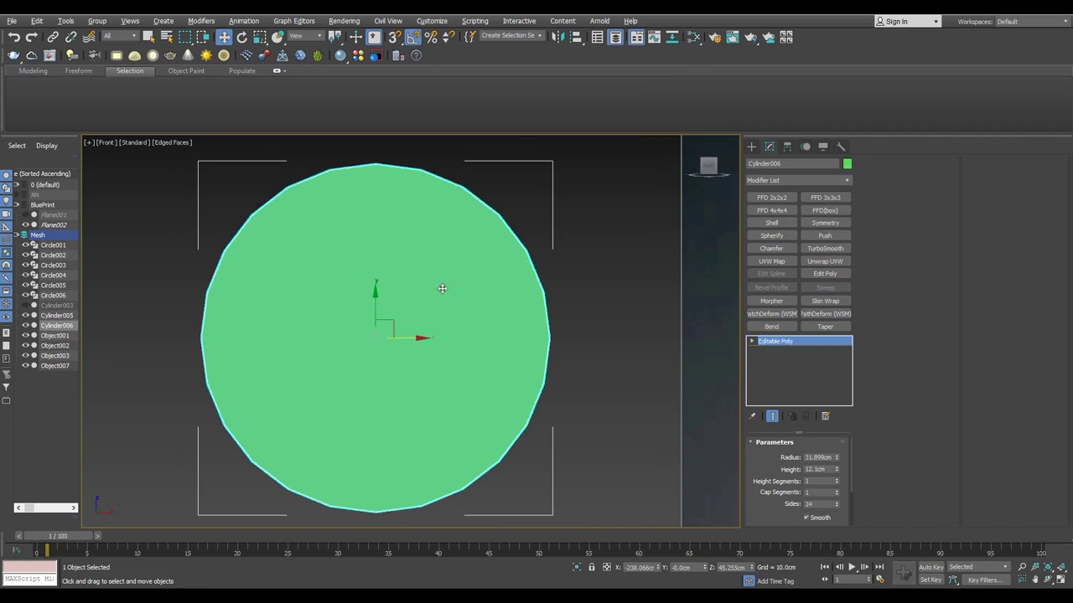
{"action": "key", "text": "4"}
{"action": "left_click", "coordinate": [433, 261]}
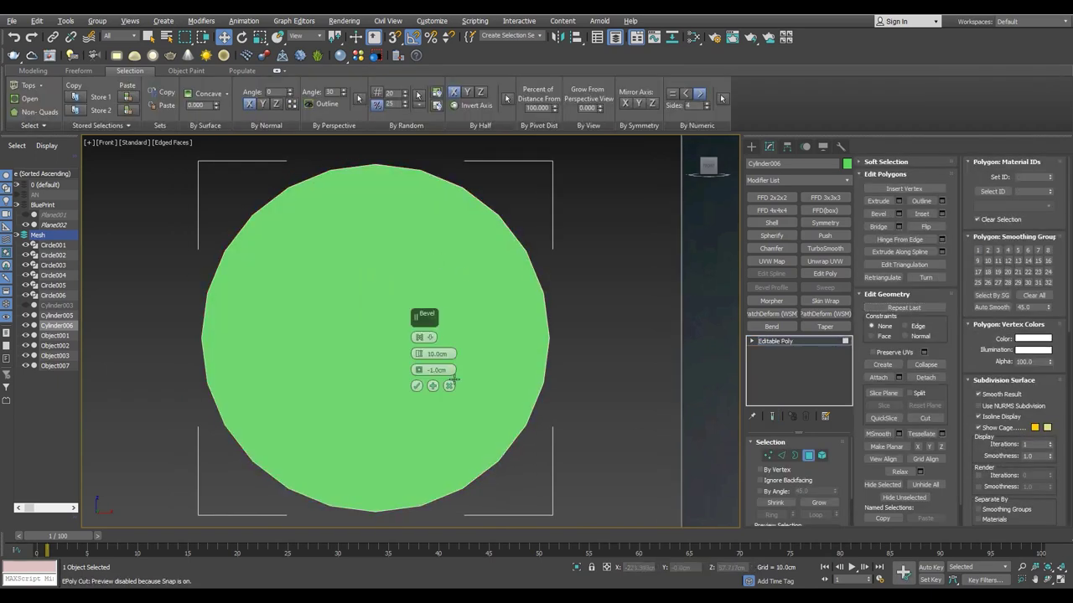
- Bevel the disc face inward a second time
{"action": "left_click", "coordinate": [449, 386]}
{"action": "middle_click_drag", "start_coordinate": [355, 335], "coordinate": [379, 323]}
{"action": "key", "text": ";"}
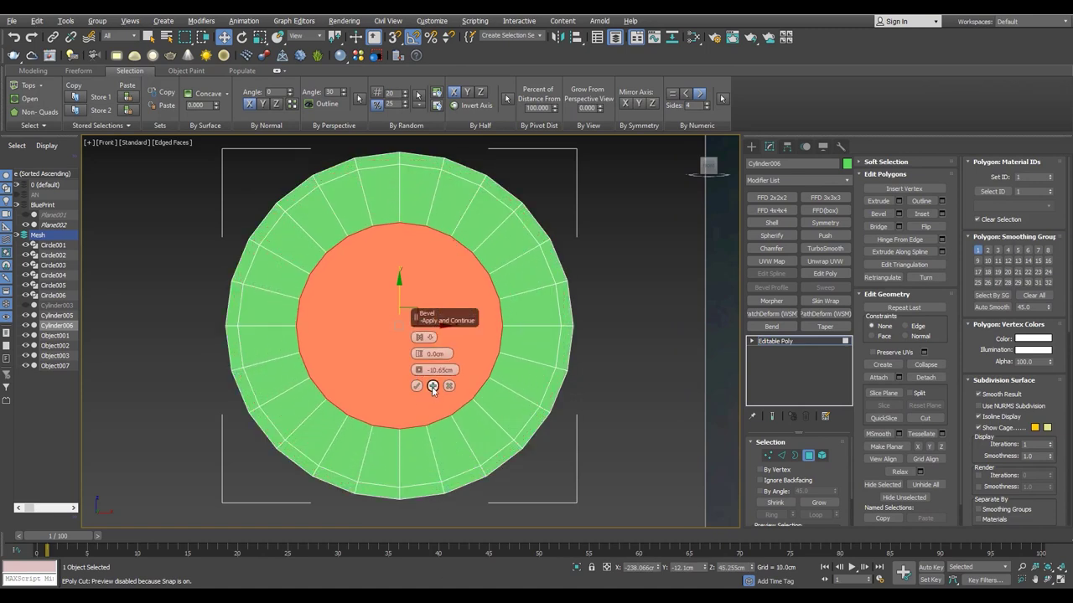
{"action": "left_click", "coordinate": [416, 387]}
{"action": "scroll", "coordinate": [483, 325], "scroll_direction": "up", "scroll_amount": 3}
- Connect the spoke edges twice, pinching them into two concentric edge rings on the disc
{"action": "key", "text": "2"}
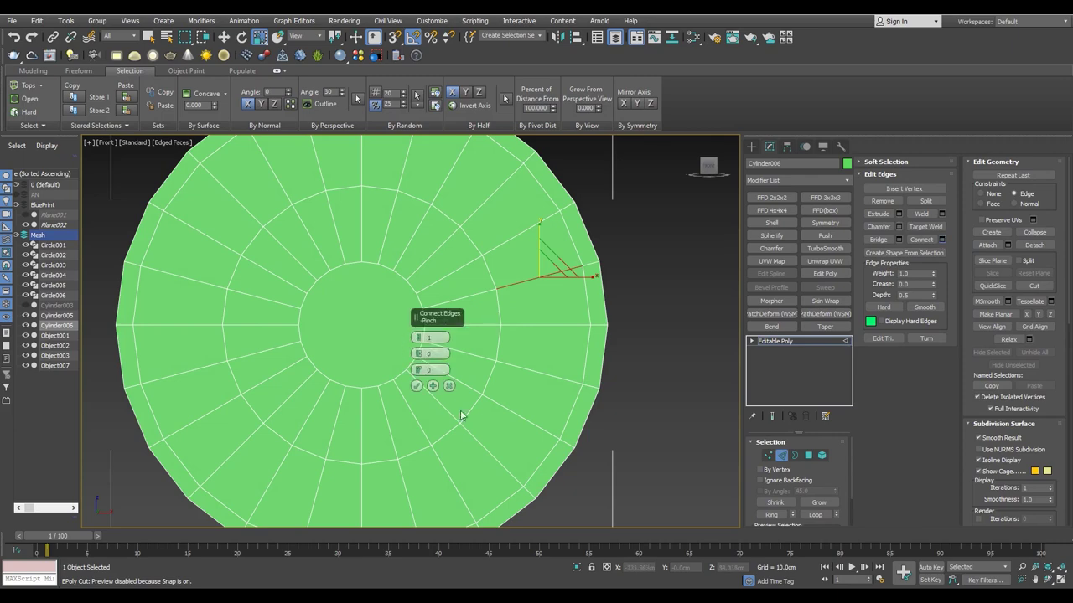
{"action": "left_click_drag", "start_coordinate": [418, 352], "coordinate": [418, 374]}
{"action": "key", "text": "z"}
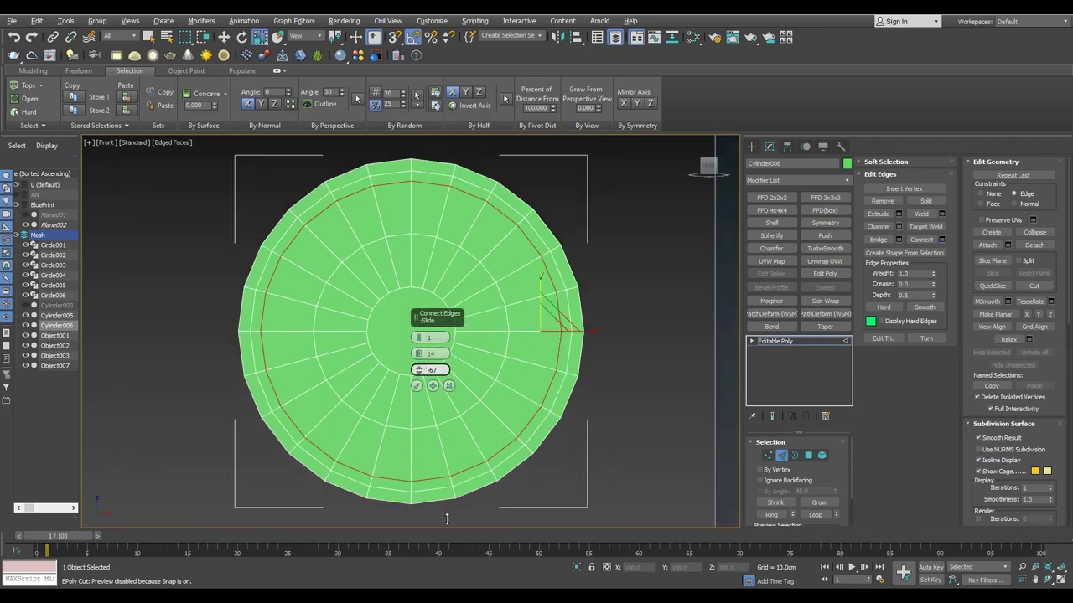
{"action": "left_click", "coordinate": [415, 387]}
{"action": "scroll", "coordinate": [510, 338], "scroll_direction": "up", "scroll_amount": 3}
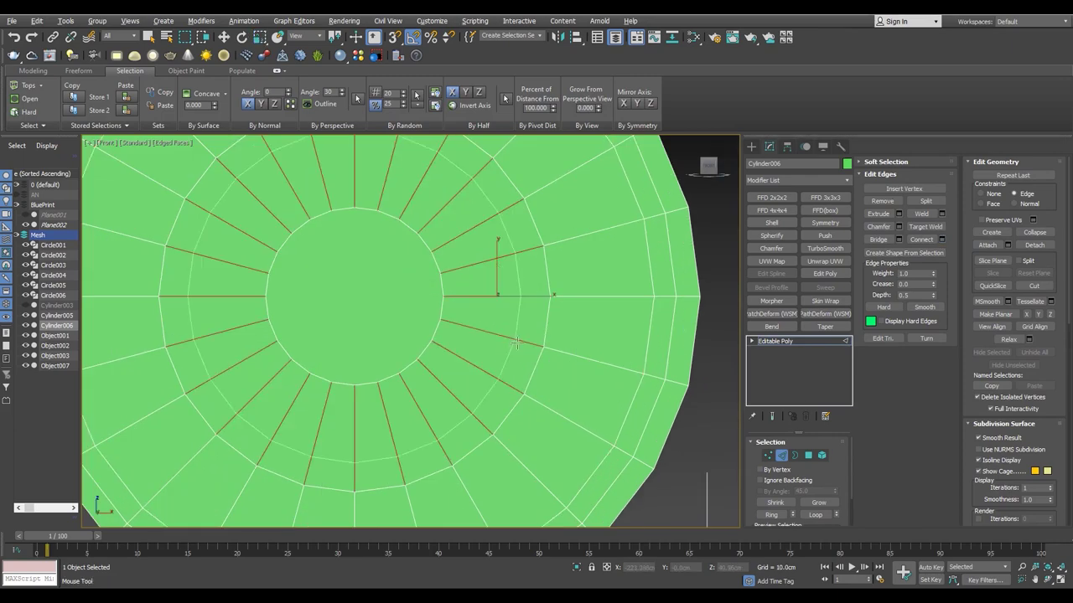
{"action": "left_click", "coordinate": [941, 240]}
{"action": "left_click", "coordinate": [416, 384]}
{"action": "scroll", "coordinate": [481, 374], "scroll_direction": "down", "scroll_amount": 2}
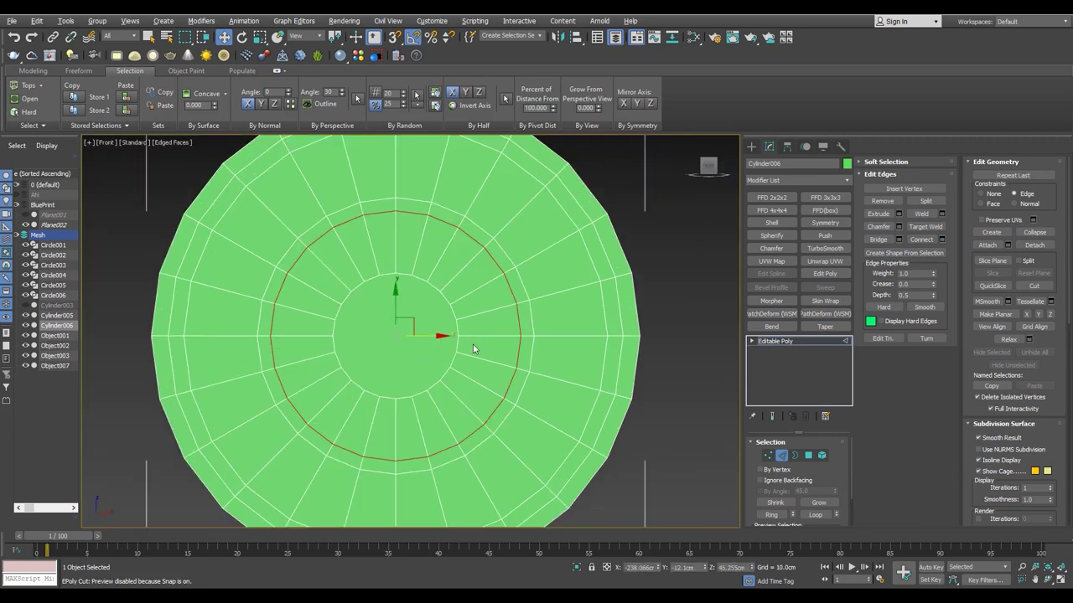
{"action": "scroll", "coordinate": [474, 379], "scroll_direction": "up", "scroll_amount": 2}
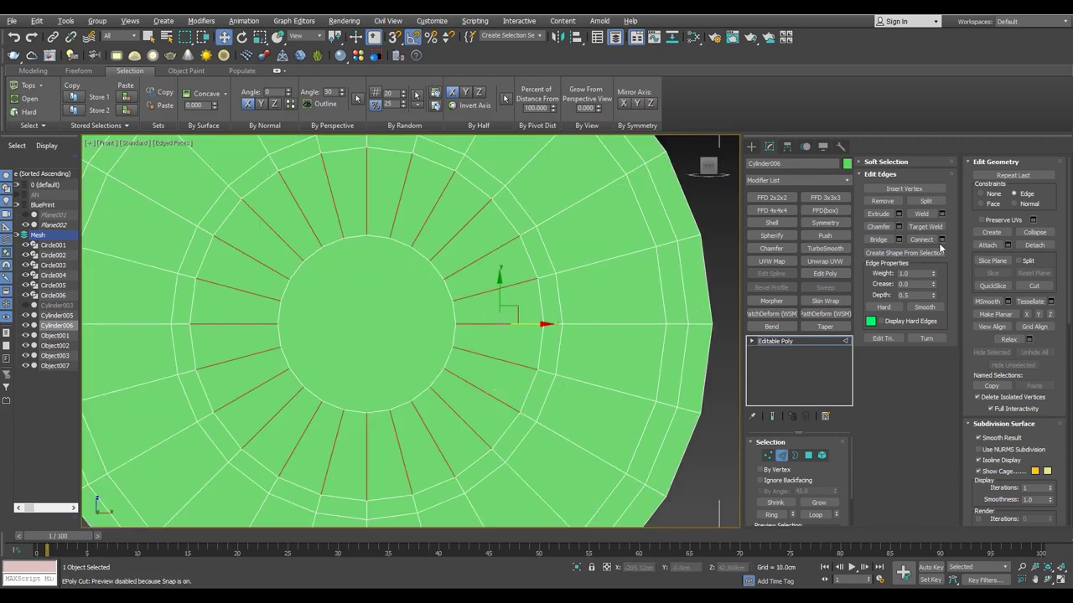
- Outline the centre polygon inward into a smaller circle
{"action": "key", "text": "4"}
{"action": "left_click", "coordinate": [899, 214]}
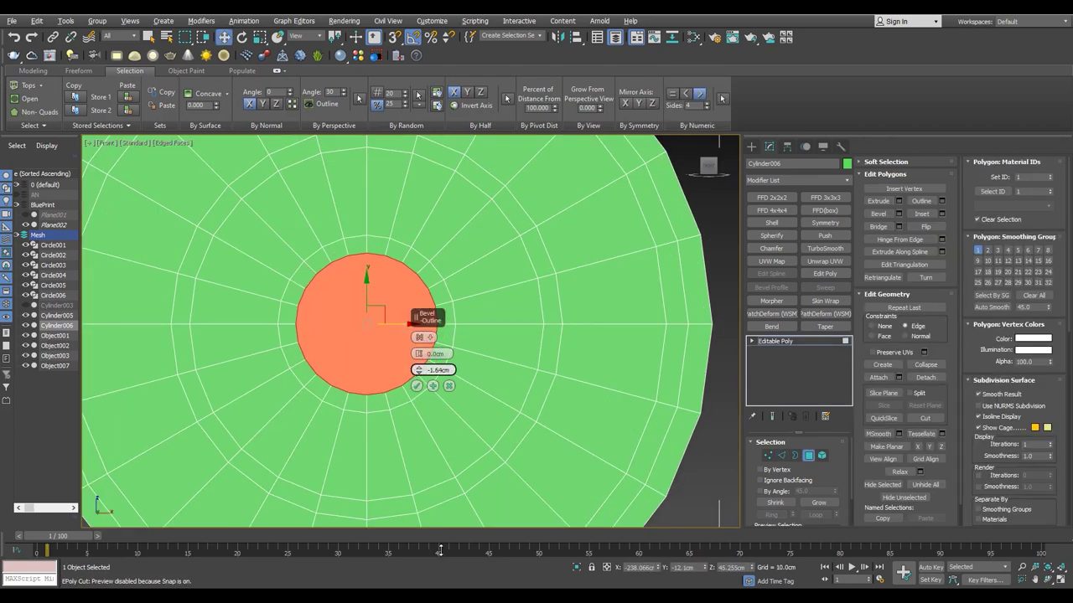
{"action": "left_click", "coordinate": [416, 388]}
{"action": "scroll", "coordinate": [416, 388], "scroll_direction": "down", "scroll_amount": 2}
{"action": "scroll", "coordinate": [419, 328], "scroll_direction": "up", "scroll_amount": 2}
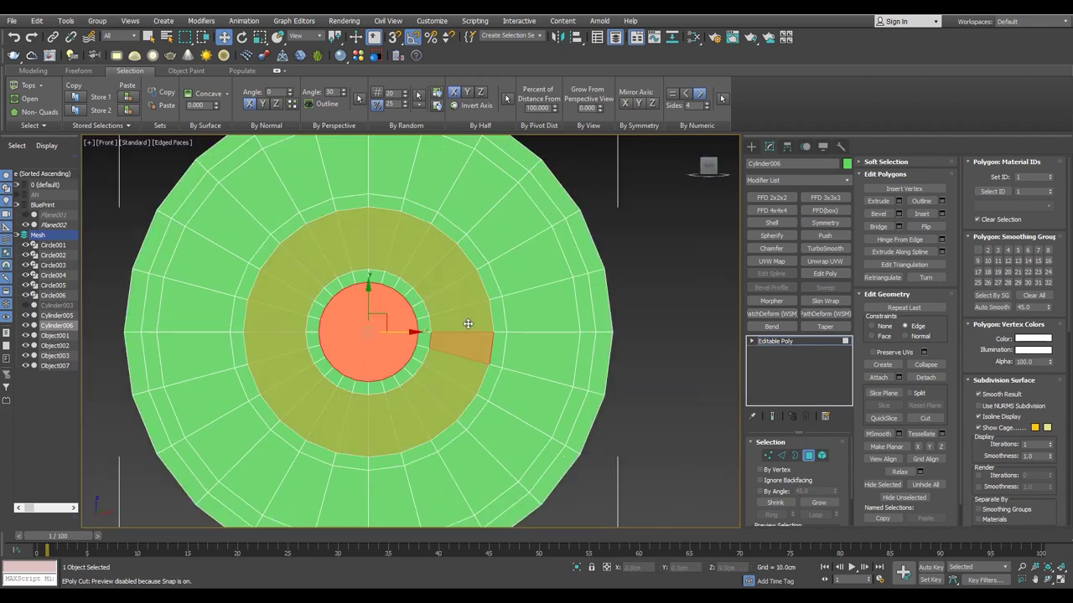
- Delete the polygons between the rings, leaving three thin rings
{"action": "key", "text": "Delete"}
{"action": "scroll", "coordinate": [425, 293], "scroll_direction": "down", "scroll_amount": 3}
{"action": "scroll", "coordinate": [413, 260], "scroll_direction": "up", "scroll_amount": 3}
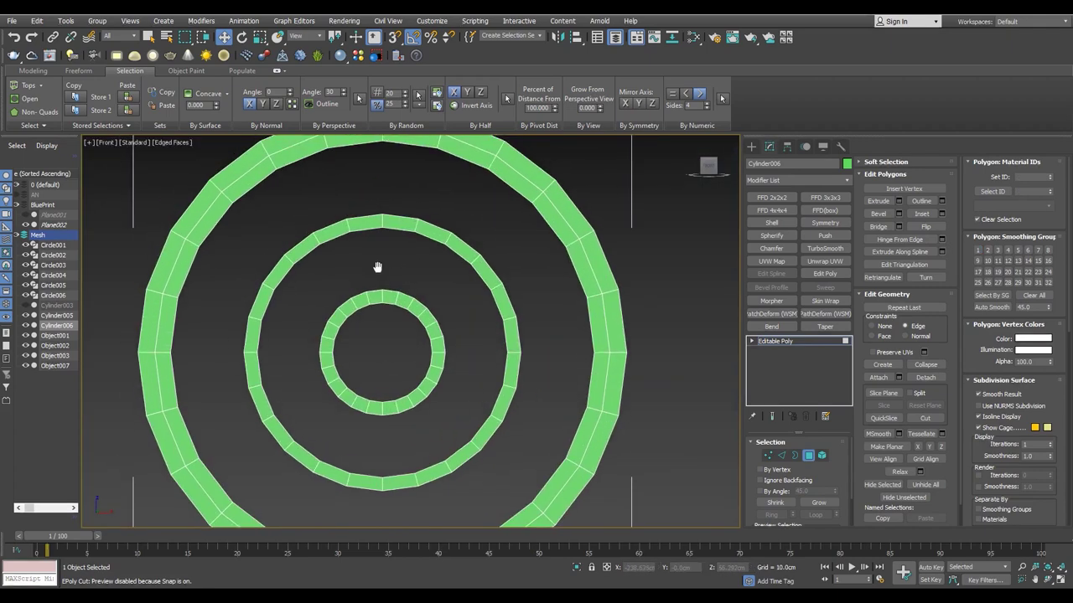
{"action": "scroll", "coordinate": [412, 287], "scroll_direction": "up", "scroll_amount": 2}
{"action": "key", "text": "1"}
{"action": "scroll", "coordinate": [549, 369], "scroll_direction": "down", "scroll_amount": 2}
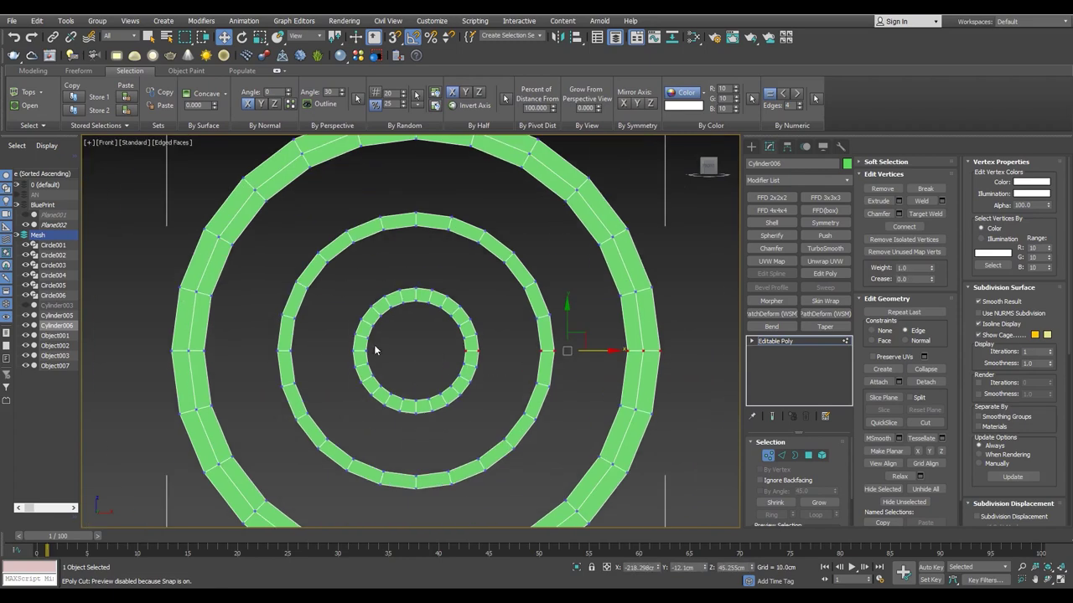
{"action": "scroll", "coordinate": [513, 194], "scroll_direction": "down", "scroll_amount": 2}
{"action": "scroll", "coordinate": [407, 330], "scroll_direction": "up", "scroll_amount": 2}
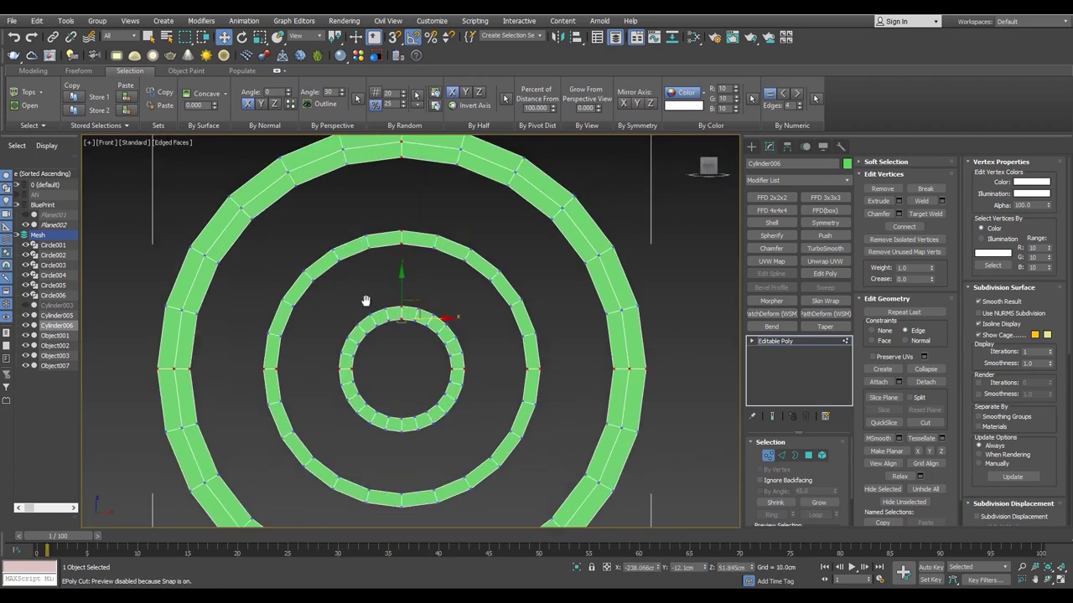
{"action": "scroll", "coordinate": [364, 299], "scroll_direction": "down", "scroll_amount": 2}
- Delete the left and bottom halves of the rings, leaving a quarter frame
{"action": "key", "text": "4"}
{"action": "left_click_drag", "start_coordinate": [384, 172], "coordinate": [194, 503]}
{"action": "middle_click_drag", "start_coordinate": [362, 479], "coordinate": [374, 400]}
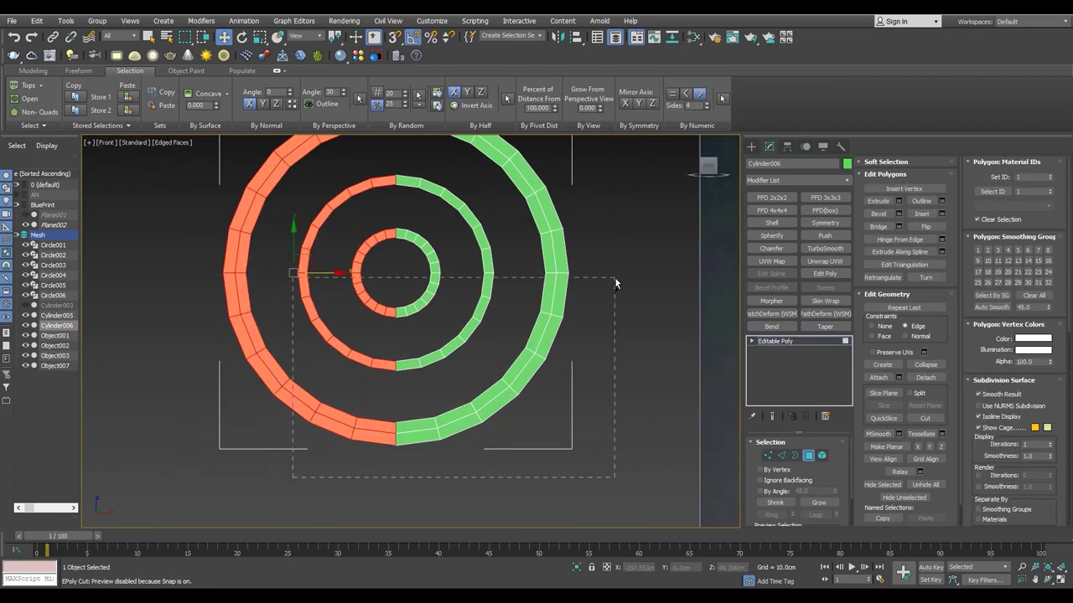
{"action": "key", "text": "Delete"}
{"action": "scroll", "coordinate": [335, 276], "scroll_direction": "up", "scroll_amount": 2}
{"action": "scroll", "coordinate": [389, 287], "scroll_direction": "up", "scroll_amount": 2}
- Bridge the facing arcs with spokes and mirror the quarter into a full wheel with Symmetry
{"action": "key", "text": "2"}
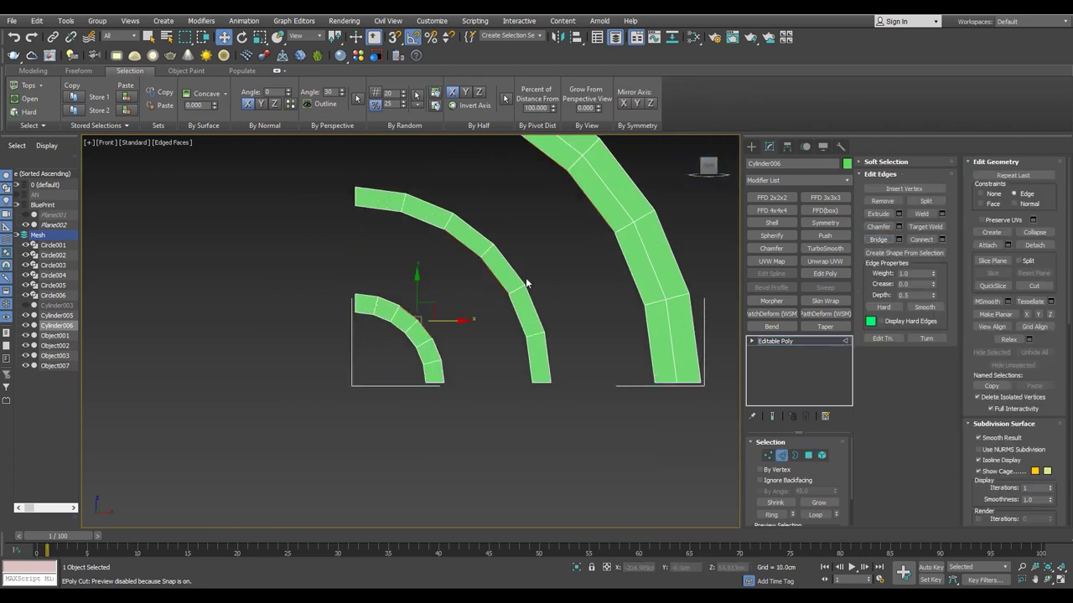
{"action": "left_click", "coordinate": [896, 238]}
{"action": "mouse_move", "coordinate": [477, 233]}
{"action": "middle_mouse_down"}
{"action": "mouse_move", "coordinate": [500, 284]}
{"action": "mouse_move", "coordinate": [481, 300]}
{"action": "middle_mouse_up"}
{"action": "left_click", "coordinate": [877, 239]}
{"action": "left_click", "coordinate": [825, 223]}
{"action": "scroll", "coordinate": [628, 194], "scroll_direction": "down", "scroll_amount": 2}
{"action": "left_click", "coordinate": [775, 350]}
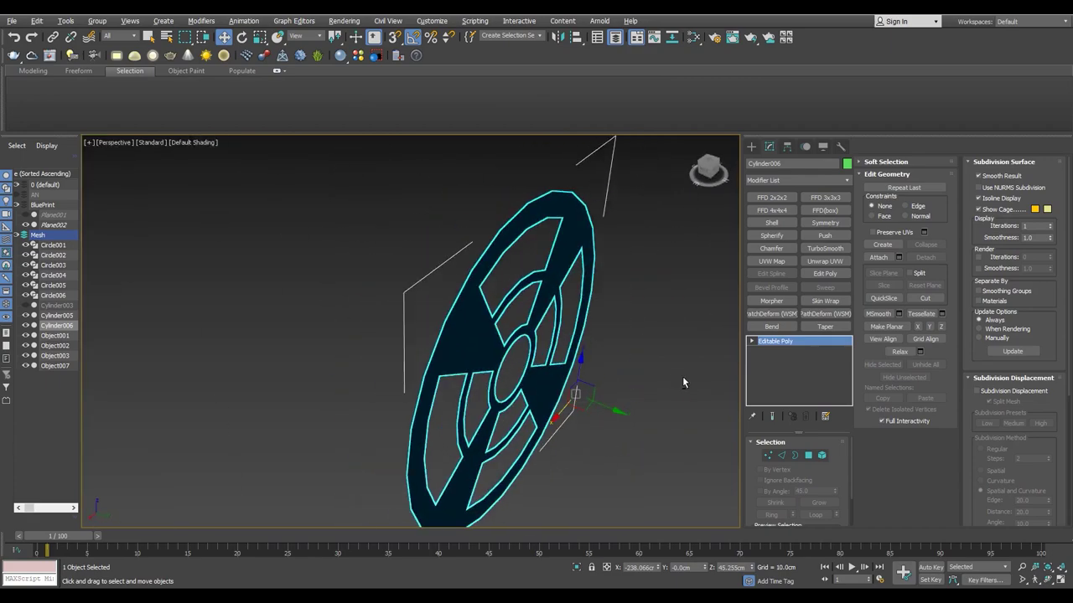
- Add a Shell modifier with a 4cm outer amount and switch to four viewports
{"action": "left_click", "coordinate": [771, 223]}
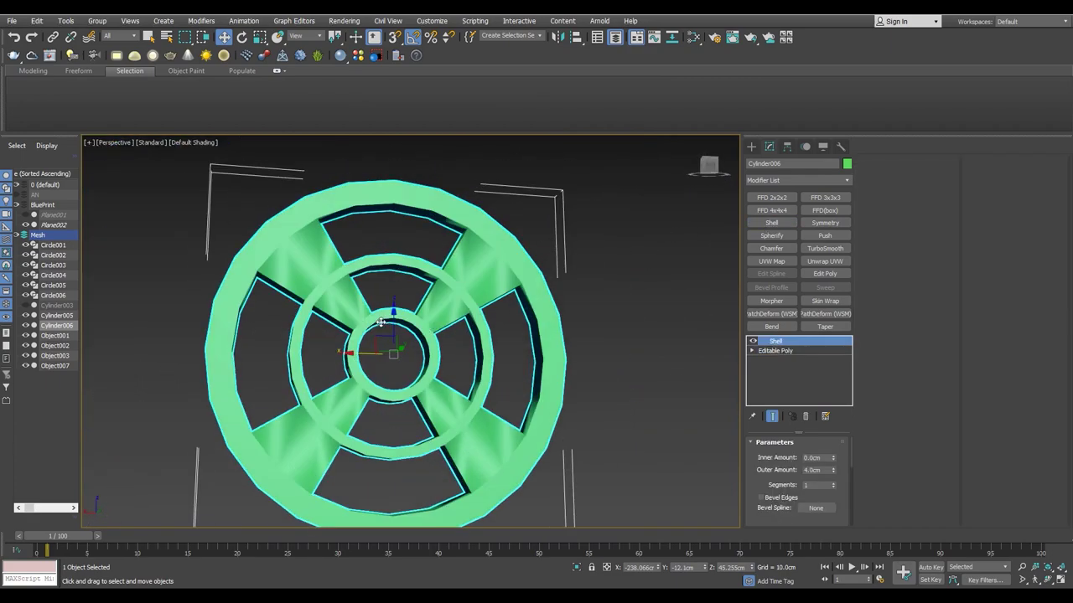
{"action": "middle_click_drag", "start_coordinate": [297, 325], "coordinate": [407, 350], "text": "alt"}
{"action": "key", "text": "alt+w"}
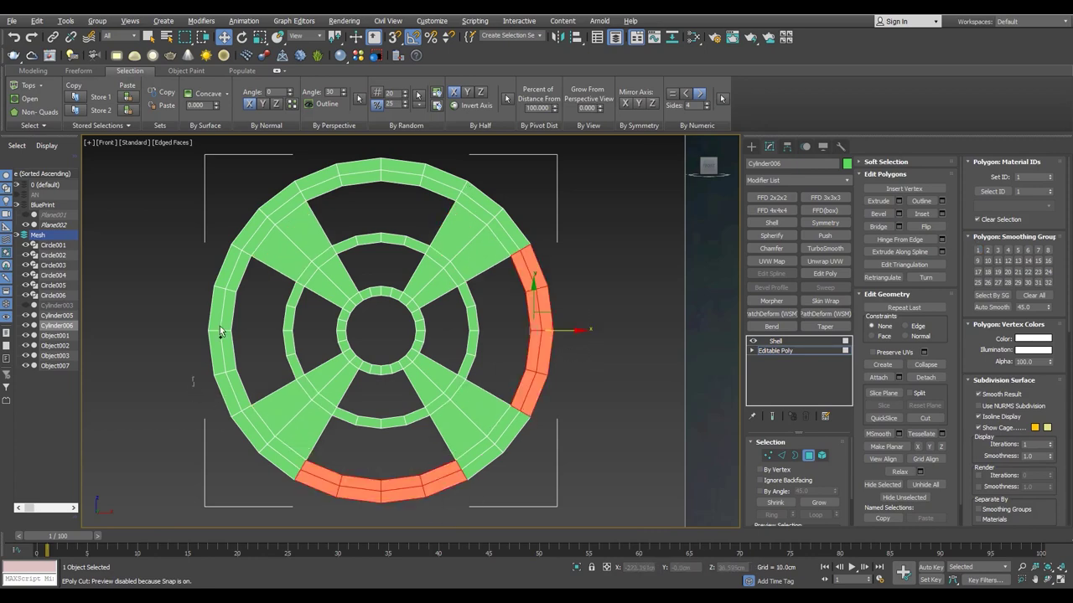
- Select the outer rim polygons and delete them, leaving four blades around two rings
{"action": "left_click_drag", "start_coordinate": [417, 197], "coordinate": [425, 195], "text": "ctrl"}
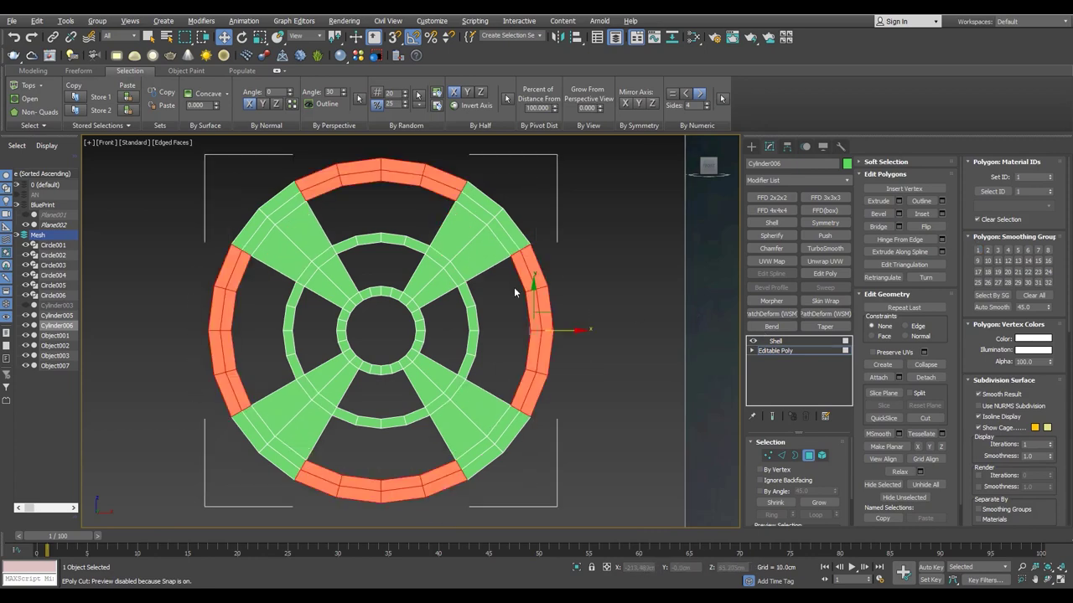
{"action": "scroll", "coordinate": [514, 287], "scroll_direction": "up", "scroll_amount": 3}
{"action": "left_click_drag", "start_coordinate": [587, 264], "coordinate": [544, 366]}
{"action": "key", "text": "Delete"}
{"action": "scroll", "coordinate": [586, 381], "scroll_direction": "down", "scroll_amount": 5}
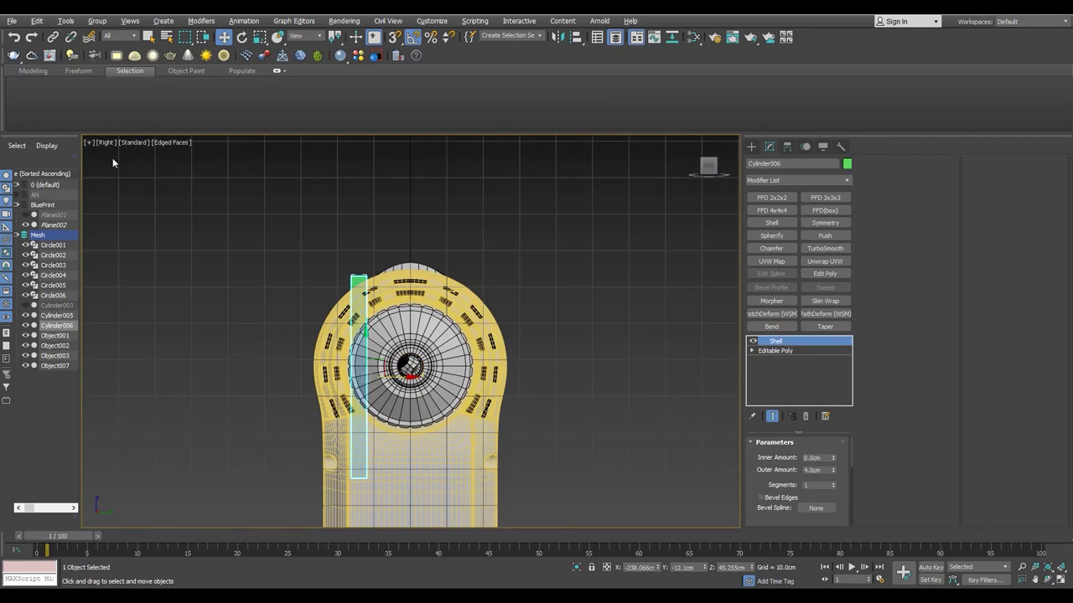
- Rotate the fan 90°, centre it on Cylinder005's opening and scale it to 53%
{"action": "left_click_drag", "start_coordinate": [484, 275], "coordinate": [537, 276]}
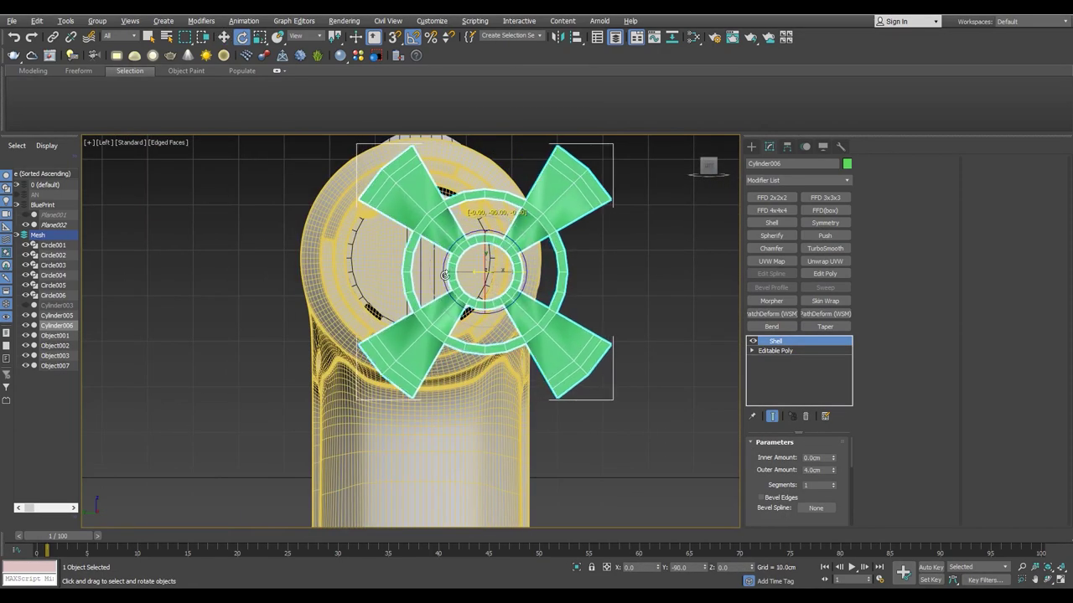
{"action": "key", "text": "w"}
{"action": "scroll", "coordinate": [419, 335], "scroll_direction": "up", "scroll_amount": 3}
{"action": "left_click", "coordinate": [278, 365]}
{"action": "left_click", "coordinate": [545, 331]}
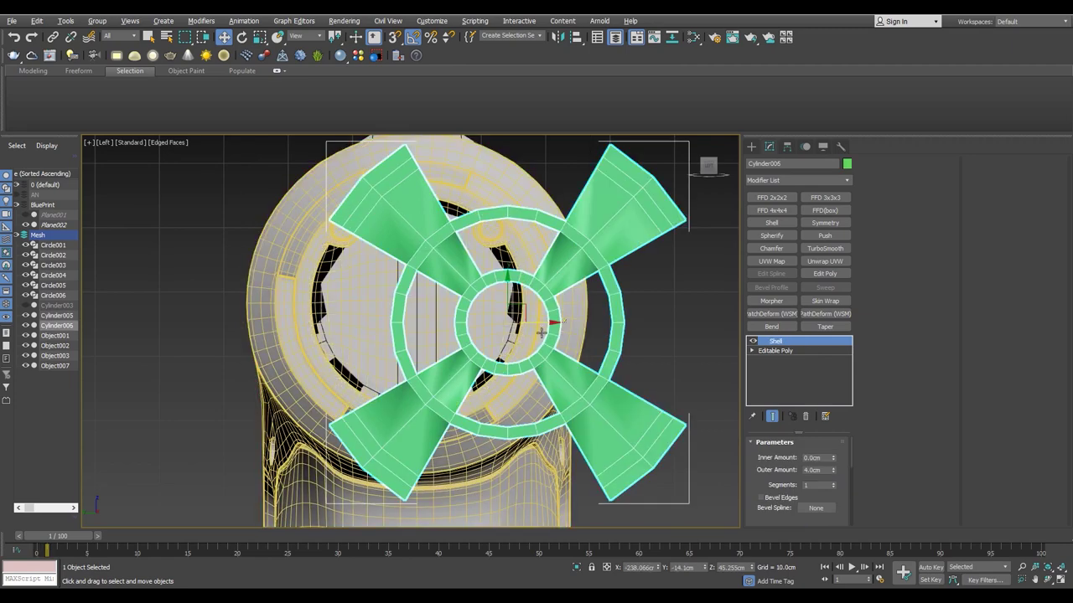
{"action": "left_click_drag", "start_coordinate": [536, 327], "coordinate": [445, 327]}
{"action": "left_click_drag", "start_coordinate": [437, 248], "coordinate": [571, 303]}
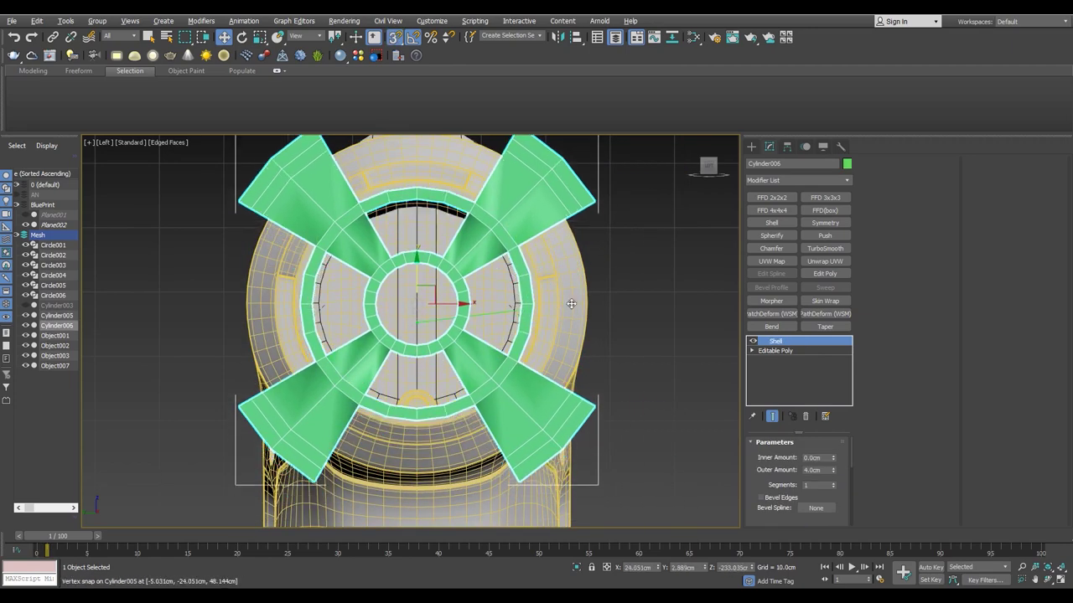
{"action": "left_click_drag", "start_coordinate": [426, 294], "coordinate": [423, 347]}
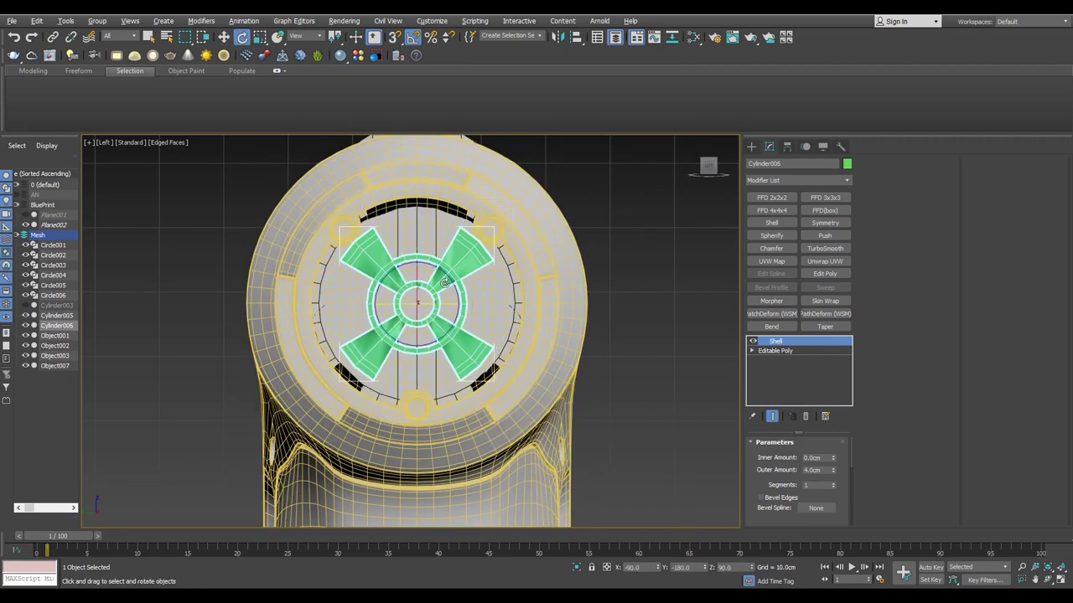
{"action": "scroll", "coordinate": [426, 251], "scroll_direction": "up", "scroll_amount": 3}
- Check the seated fan in Perspective with Edged Faces on and select its bottom spoke polygons
{"action": "key", "text": "w"}
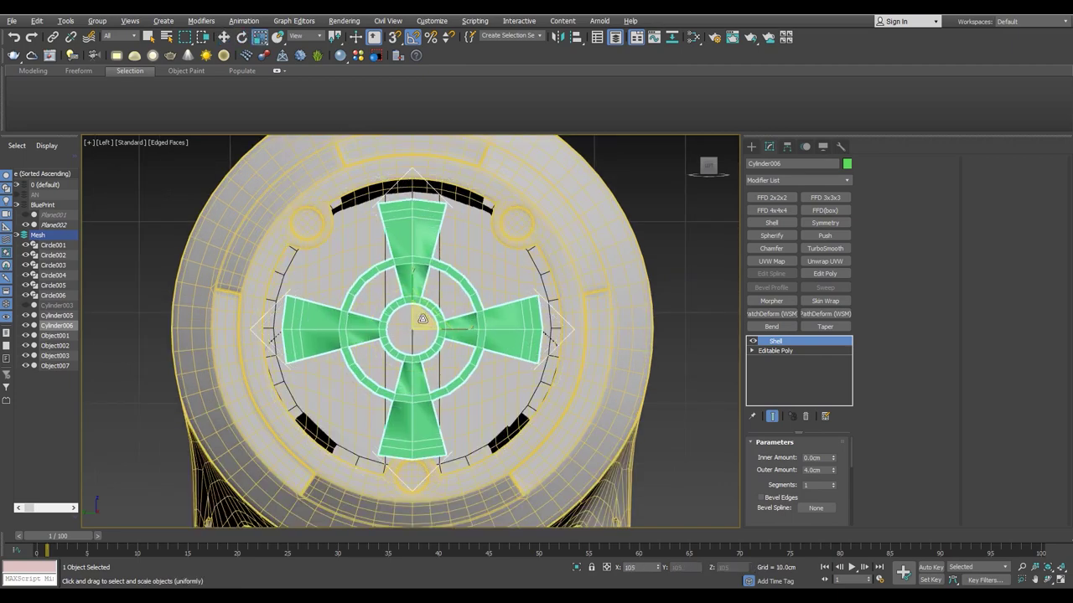
{"action": "key", "text": "p"}
{"action": "key", "text": "w"}
{"action": "mouse_move", "coordinate": [455, 376]}
{"action": "middle_mouse_down", "text": "alt"}
{"action": "mouse_move", "coordinate": [376, 360]}
{"action": "mouse_move", "coordinate": [277, 375]}
{"action": "mouse_move", "coordinate": [535, 319]}
{"action": "middle_mouse_up", "text": "alt"}
{"action": "key", "text": "F4"}
{"action": "scroll", "coordinate": [535, 319], "scroll_direction": "up", "scroll_amount": 3}
{"action": "scroll", "coordinate": [520, 352], "scroll_direction": "down", "scroll_amount": 3}
{"action": "scroll", "coordinate": [508, 380], "scroll_direction": "up", "scroll_amount": 2}
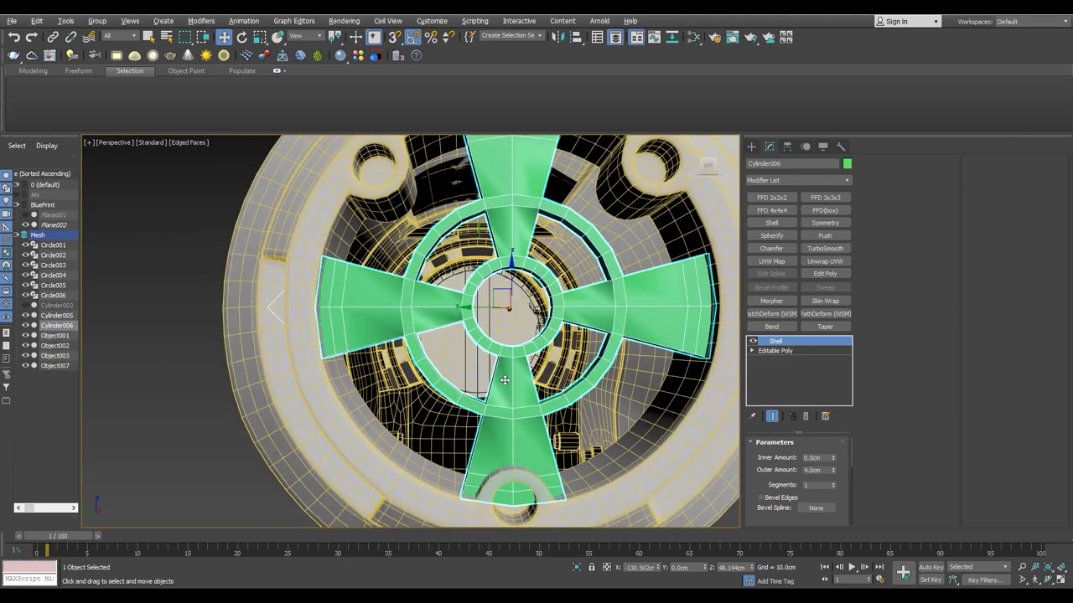
{"action": "key", "text": "4"}
{"action": "left_click", "coordinate": [513, 438]}
{"action": "middle_click_drag", "start_coordinate": [531, 482], "coordinate": [511, 394], "text": "alt"}
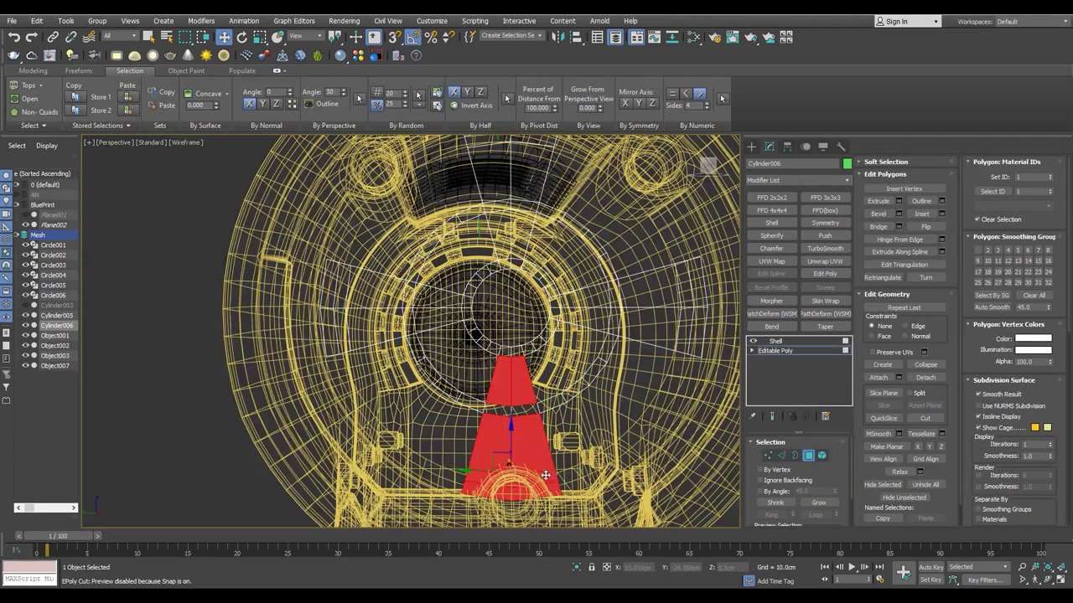
- Select the fan's Shell modifier and review the fan from a three-quarter view, opening the Material Editor
{"action": "scroll", "coordinate": [511, 379], "scroll_direction": "down", "scroll_amount": 3}
{"action": "left_click", "coordinate": [775, 341]}
{"action": "key", "text": "F4"}
{"action": "mouse_move", "coordinate": [502, 377]}
{"action": "middle_mouse_down", "text": "alt"}
{"action": "mouse_move", "coordinate": [436, 318]}
{"action": "mouse_move", "coordinate": [377, 218]}
{"action": "middle_mouse_up", "text": "alt"}
{"action": "key", "text": "m"}
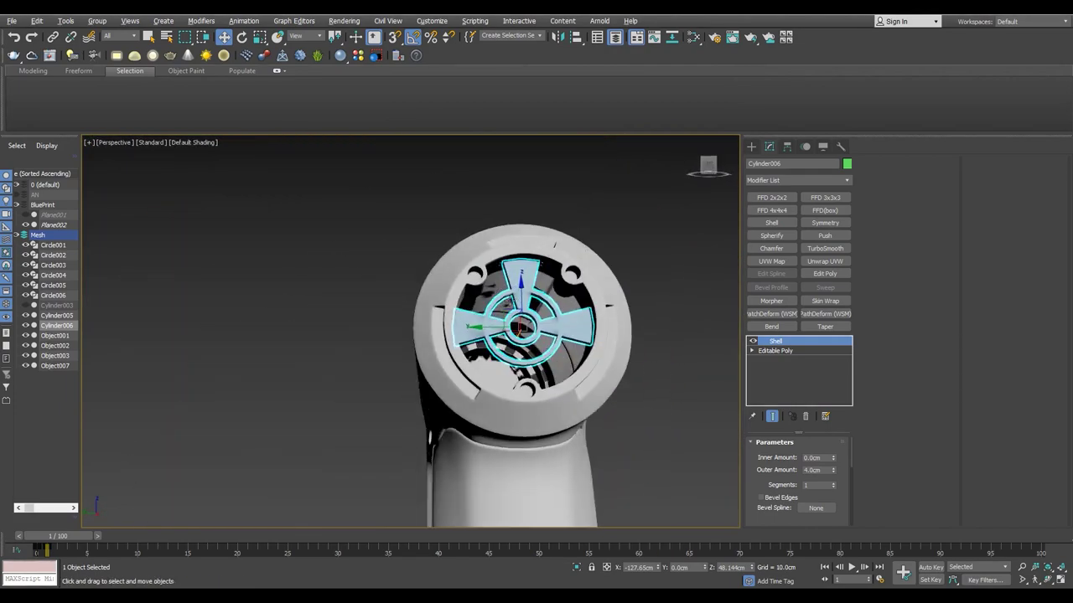
{"action": "middle_click_drag", "start_coordinate": [513, 316], "coordinate": [507, 312], "text": "alt"}
{"action": "scroll", "coordinate": [518, 327], "scroll_direction": "up", "scroll_amount": 3}
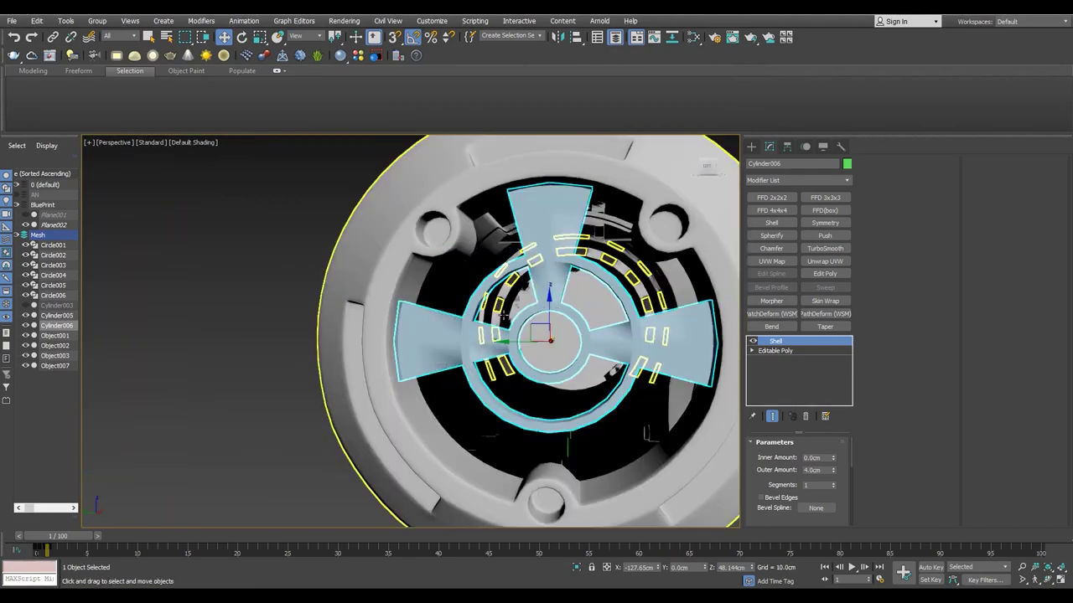
{"action": "middle_click_drag", "start_coordinate": [518, 327], "coordinate": [575, 299], "text": "alt"}
{"action": "scroll", "coordinate": [575, 298], "scroll_direction": "down", "scroll_amount": 3}
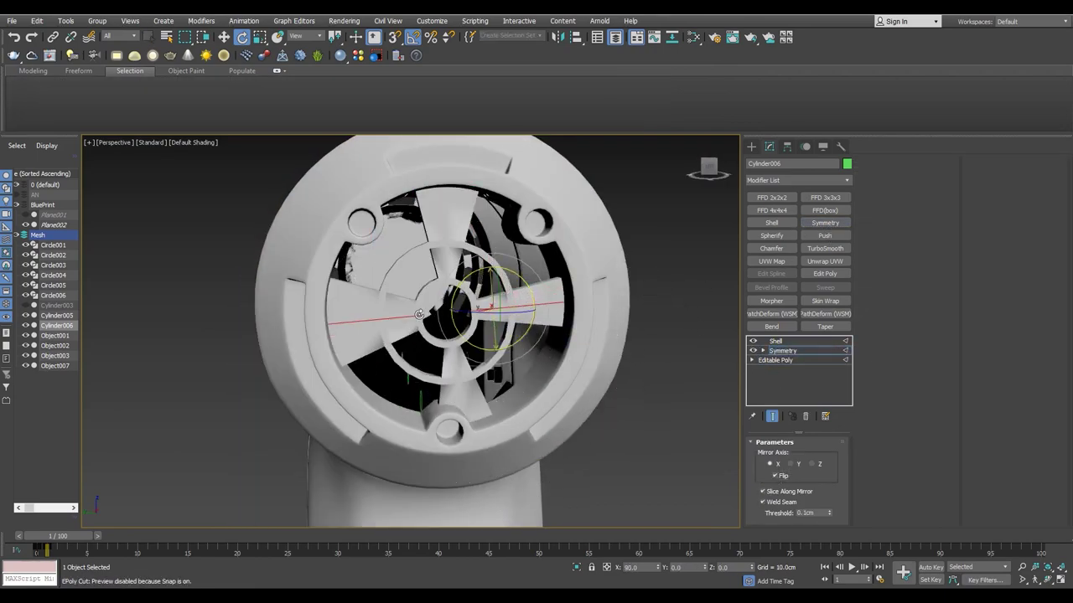
{"action": "scroll", "coordinate": [419, 314], "scroll_direction": "up", "scroll_amount": 5}
{"action": "key", "text": "F4"}
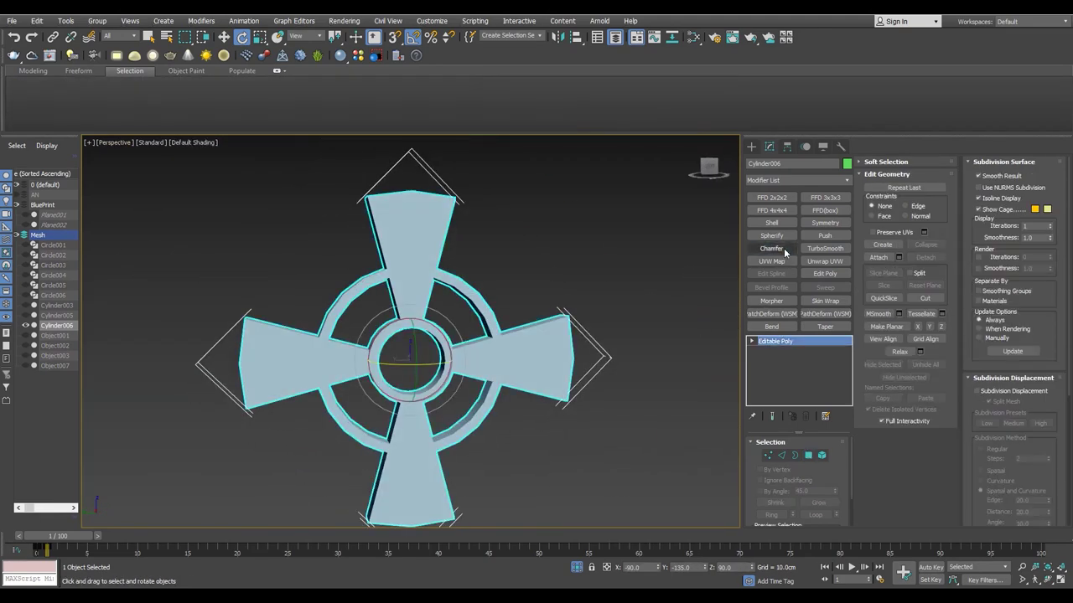
- Chamfer the fan's edges by 3.554cm and add an Edit Poly layer above it
{"action": "left_click", "coordinate": [775, 249]}
{"action": "left_click_drag", "start_coordinate": [890, 500], "coordinate": [885, 310]}
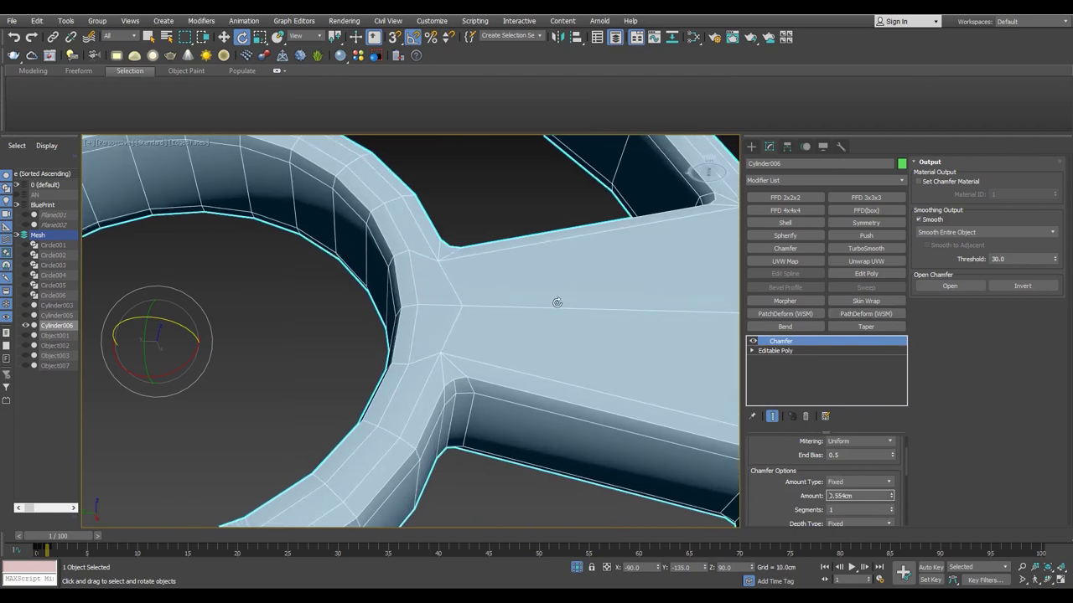
{"action": "left_click", "coordinate": [866, 273]}
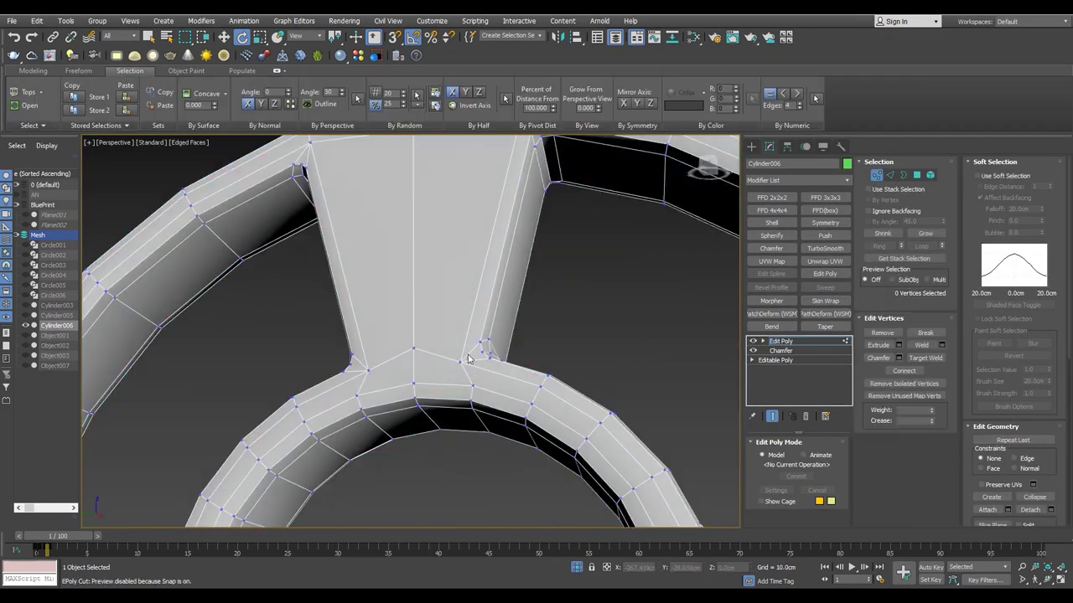
{"action": "key", "text": "w"}
{"action": "scroll", "coordinate": [490, 356], "scroll_direction": "up", "scroll_amount": 3}
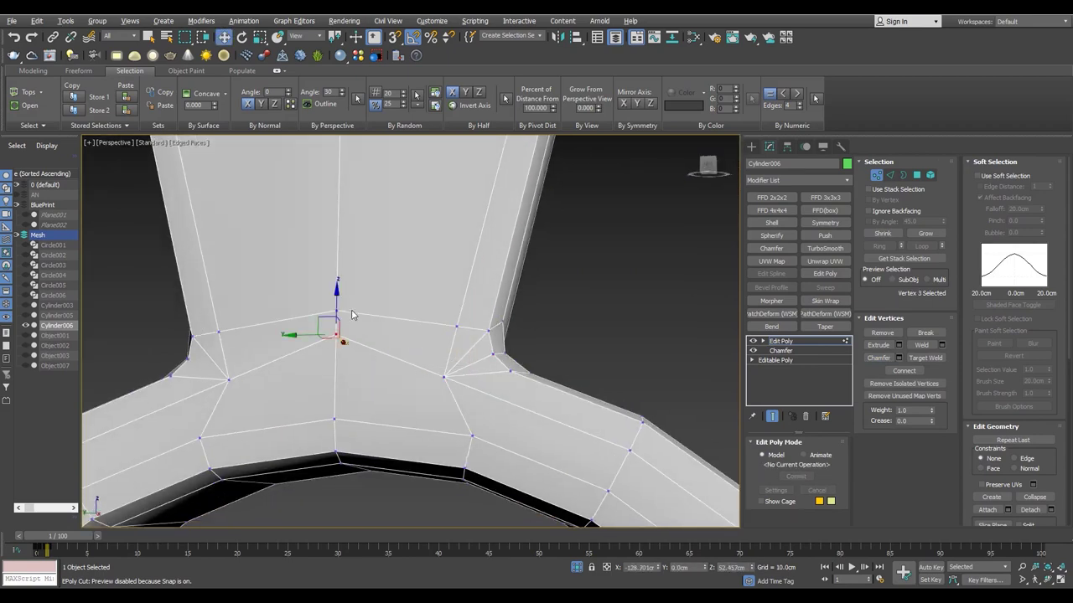
{"action": "scroll", "coordinate": [398, 407], "scroll_direction": "up", "scroll_amount": 2}
- Cut a new edge from the ring's corner vertex and select the ring's edge loop
{"action": "left_click", "coordinate": [512, 370]}
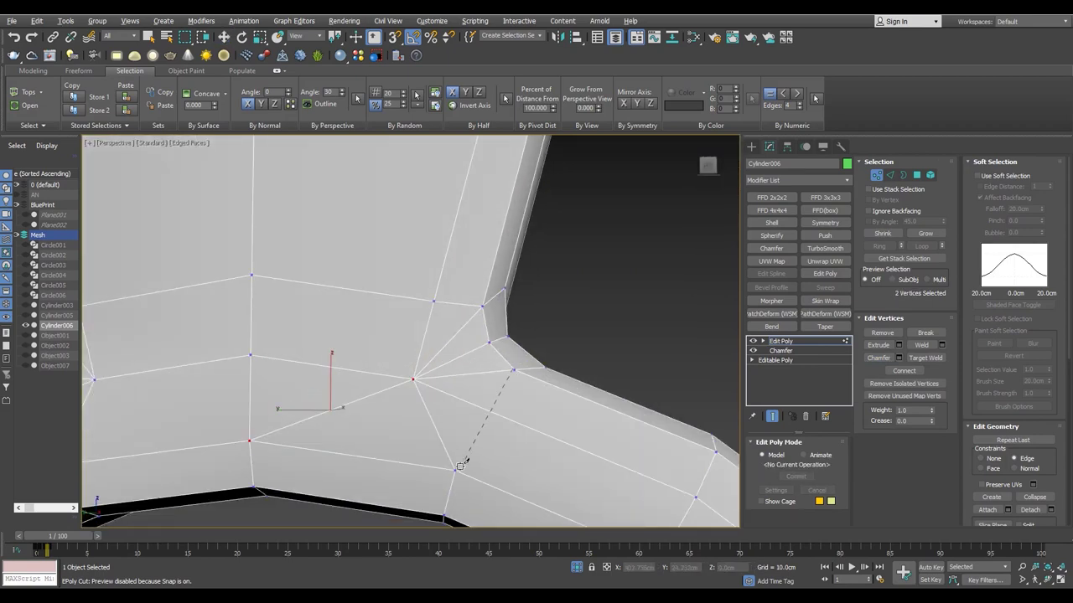
{"action": "key", "text": "2"}
{"action": "left_click", "coordinate": [394, 376]}
{"action": "mouse_move", "coordinate": [394, 376]}
{"action": "middle_mouse_down", "text": "alt"}
{"action": "mouse_move", "coordinate": [425, 410]}
{"action": "mouse_move", "coordinate": [371, 395]}
{"action": "middle_mouse_up", "text": "alt"}
{"action": "scroll", "coordinate": [371, 395], "scroll_direction": "down", "scroll_amount": 1}
{"action": "scroll", "coordinate": [364, 256], "scroll_direction": "down", "scroll_amount": 3}
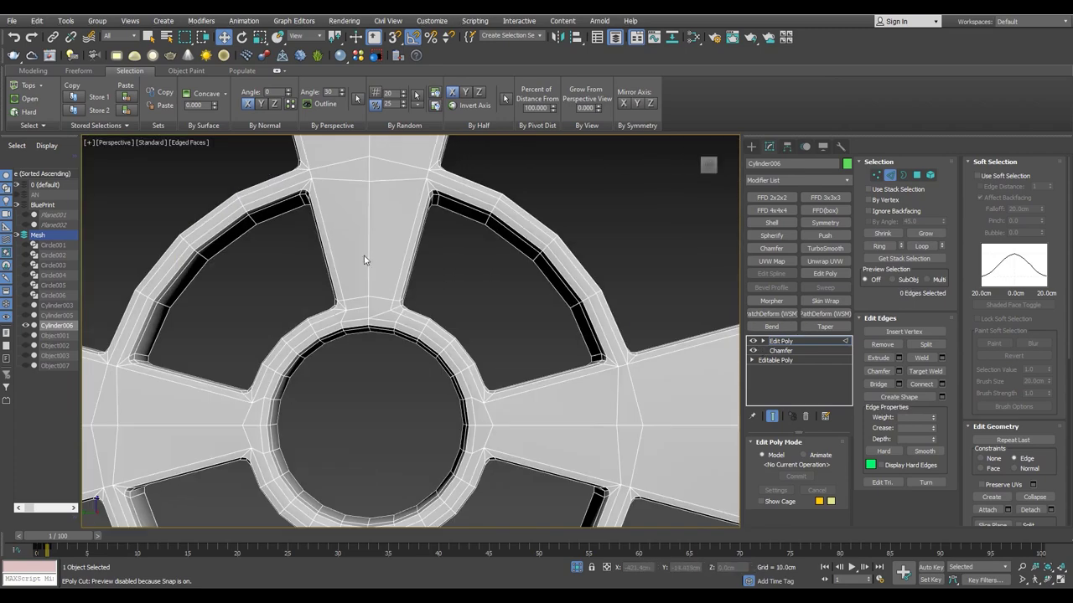
{"action": "scroll", "coordinate": [363, 257], "scroll_direction": "down", "scroll_amount": 3}
{"action": "scroll", "coordinate": [465, 346], "scroll_direction": "up", "scroll_amount": 1}
{"action": "double_click", "coordinate": [465, 346]}
- Select all the ring's polygons and exit isolation to show the whole scene
{"action": "key", "text": "4"}
{"action": "key", "text": "ctrl+a"}
{"action": "middle_click_drag", "start_coordinate": [465, 346], "coordinate": [336, 243], "text": "alt"}
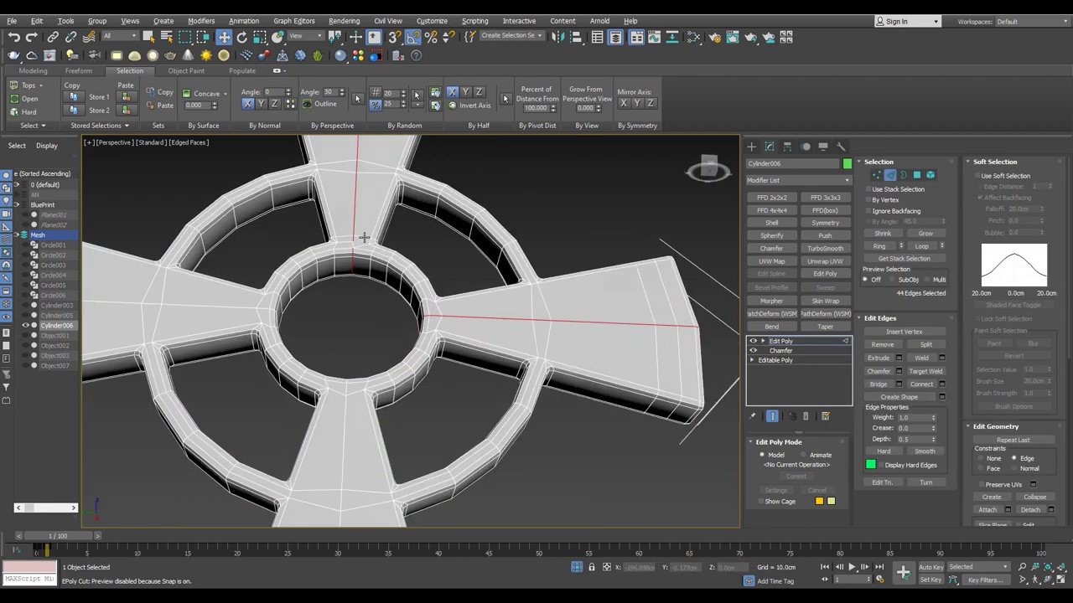
{"action": "scroll", "coordinate": [336, 243], "scroll_direction": "up", "scroll_amount": 5}
{"action": "scroll", "coordinate": [394, 295], "scroll_direction": "up", "scroll_amount": 1}
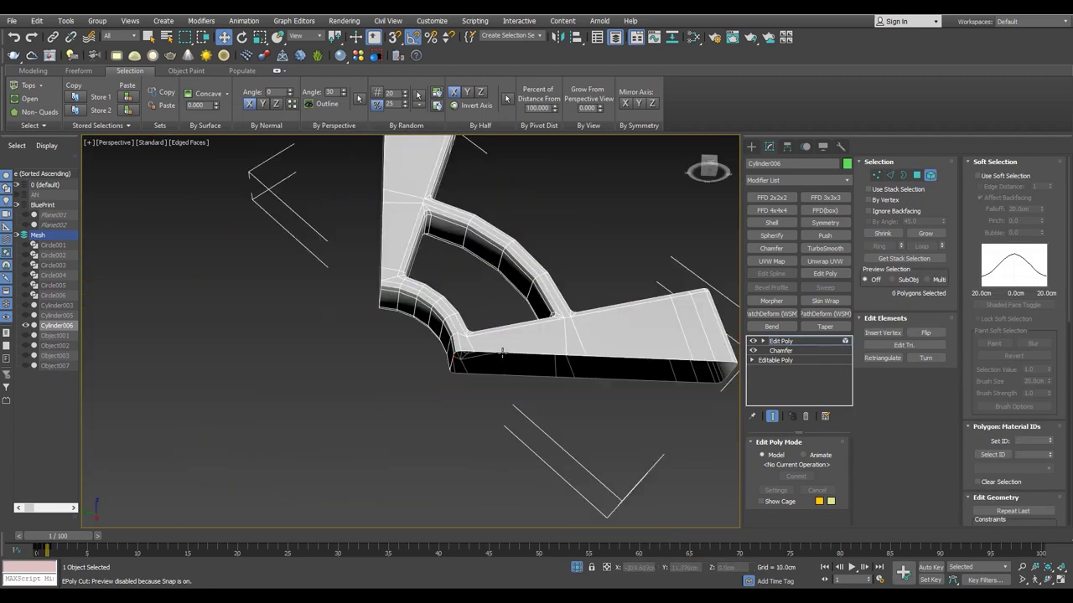
{"action": "key", "text": "alt+q"}
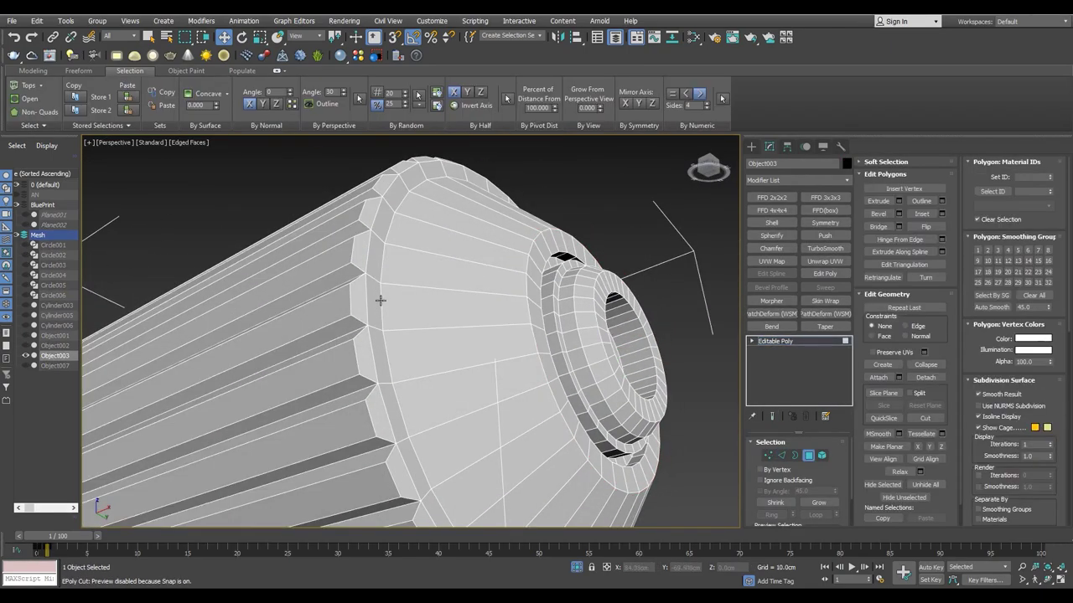
- Chamfer the selected rim edge loops to 0.267cm
{"action": "scroll", "coordinate": [501, 314], "scroll_direction": "up", "scroll_amount": 2}
{"action": "scroll", "coordinate": [494, 329], "scroll_direction": "up", "scroll_amount": 2}
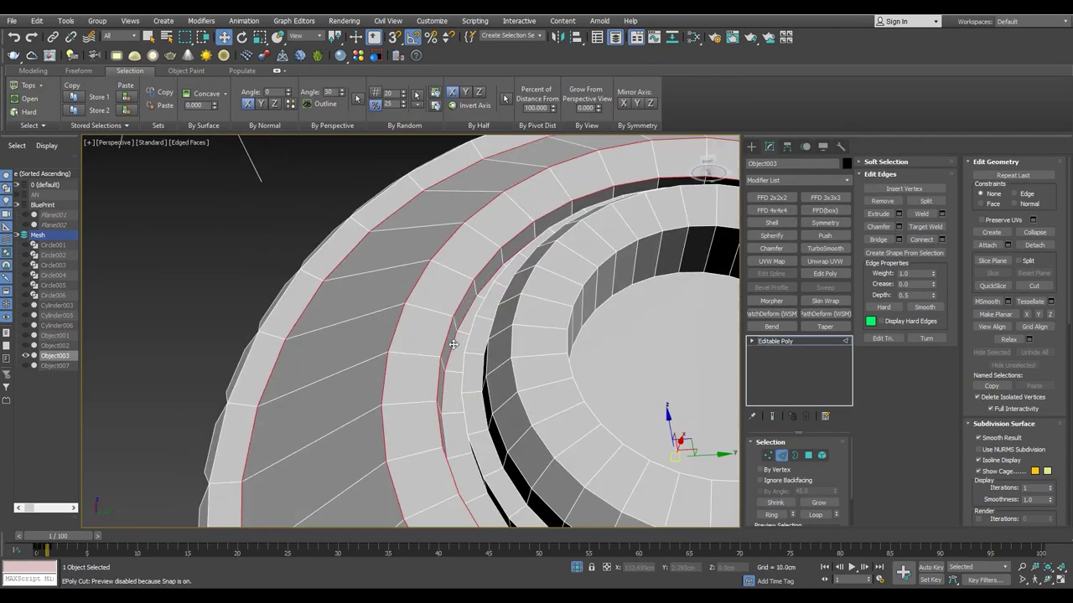
{"action": "scroll", "coordinate": [488, 345], "scroll_direction": "up", "scroll_amount": 2}
{"action": "middle_click_drag", "start_coordinate": [639, 314], "coordinate": [570, 301], "text": "alt"}
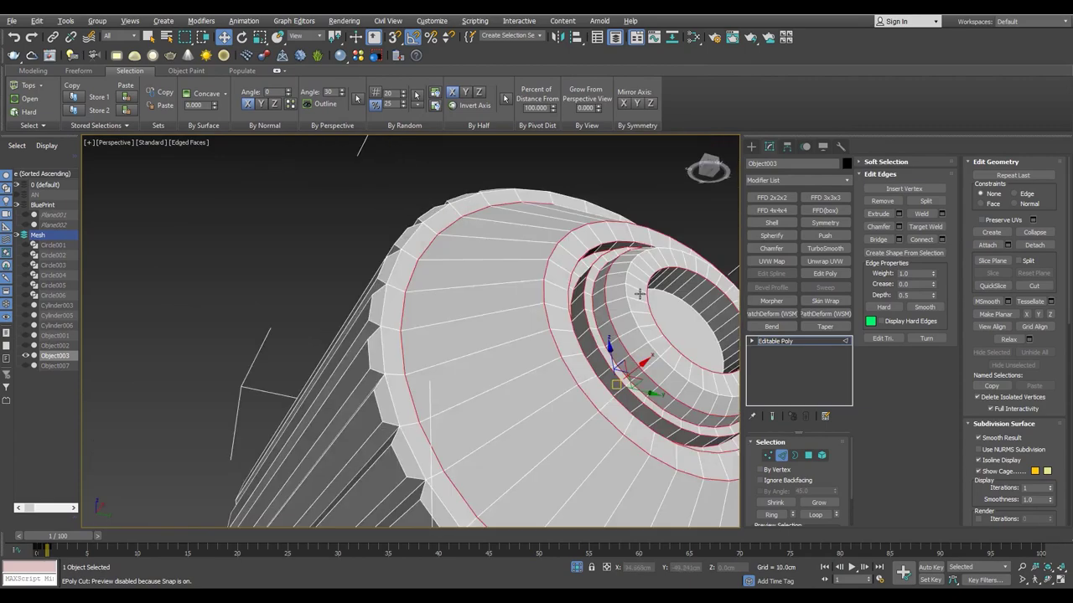
{"action": "left_click", "coordinate": [898, 226]}
{"action": "middle_click_drag", "start_coordinate": [422, 381], "coordinate": [467, 528], "text": "alt"}
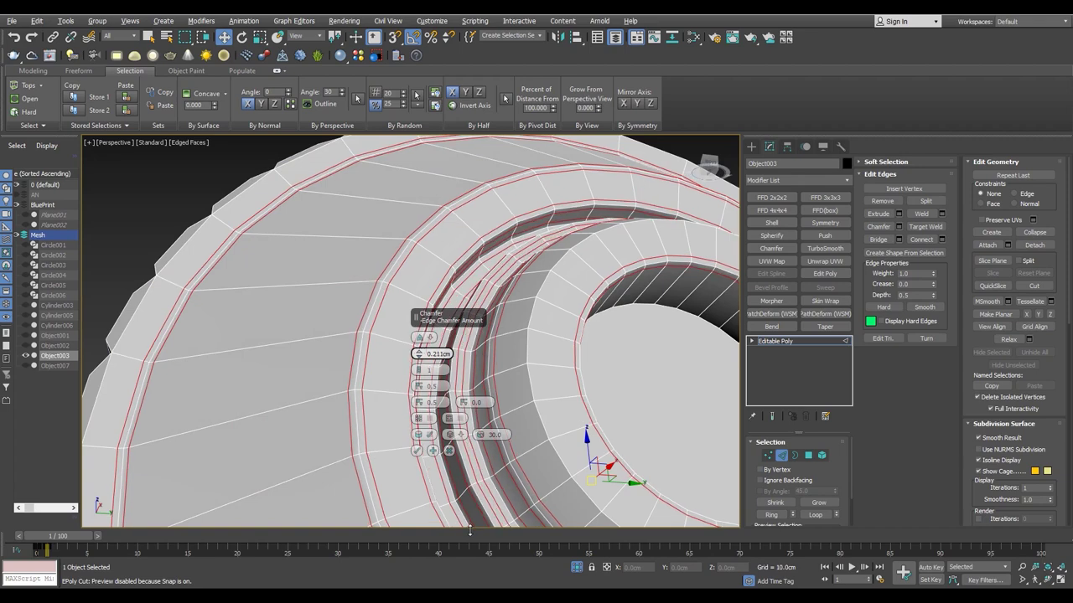
{"action": "left_click_drag", "start_coordinate": [469, 530], "coordinate": [470, 528]}
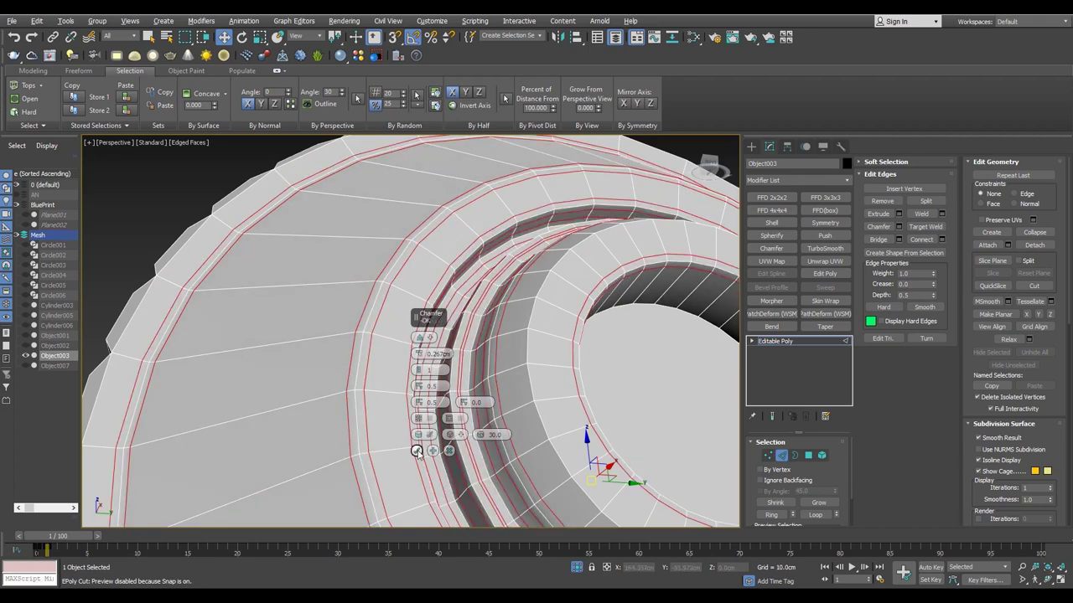
{"action": "left_click", "coordinate": [417, 451]}
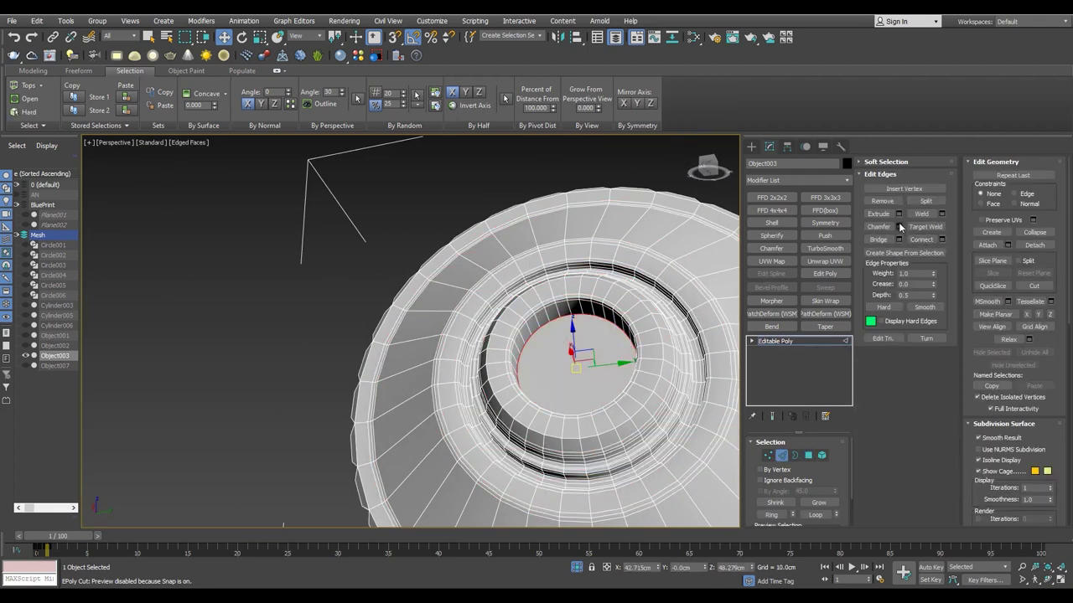
- Delete the face closing the bottom of the cylinder's end hole
{"action": "middle_click_drag", "start_coordinate": [536, 352], "coordinate": [548, 388], "text": "alt"}
{"action": "key", "text": "4"}
{"action": "left_click", "coordinate": [548, 388]}
{"action": "key", "text": "Delete"}
{"action": "key", "text": "2"}
- Select an edge ring along a rib and connect it with new support edges
{"action": "mouse_move", "coordinate": [560, 473]}
{"action": "middle_mouse_down", "text": "alt"}
{"action": "mouse_move", "coordinate": [536, 360]}
{"action": "mouse_move", "coordinate": [503, 352]}
{"action": "middle_mouse_up", "text": "alt"}
{"action": "scroll", "coordinate": [498, 377], "scroll_direction": "down", "scroll_amount": 3}
{"action": "scroll", "coordinate": [279, 312], "scroll_direction": "up", "scroll_amount": 8}
{"action": "left_click", "coordinate": [279, 312]}
{"action": "key", "text": "alt+r"}
{"action": "scroll", "coordinate": [371, 347], "scroll_direction": "down", "scroll_amount": 4}
{"action": "key", "text": "ctrl+shift+e"}
{"action": "middle_click_drag", "start_coordinate": [472, 148], "coordinate": [475, 319], "text": "alt"}
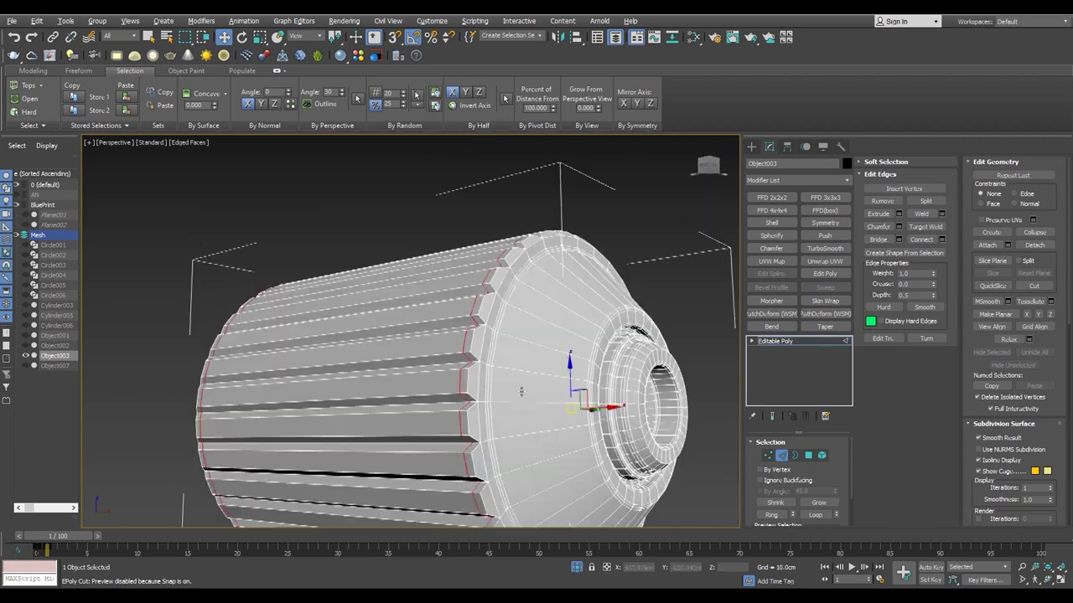
{"action": "scroll", "coordinate": [474, 319], "scroll_direction": "up", "scroll_amount": 5}
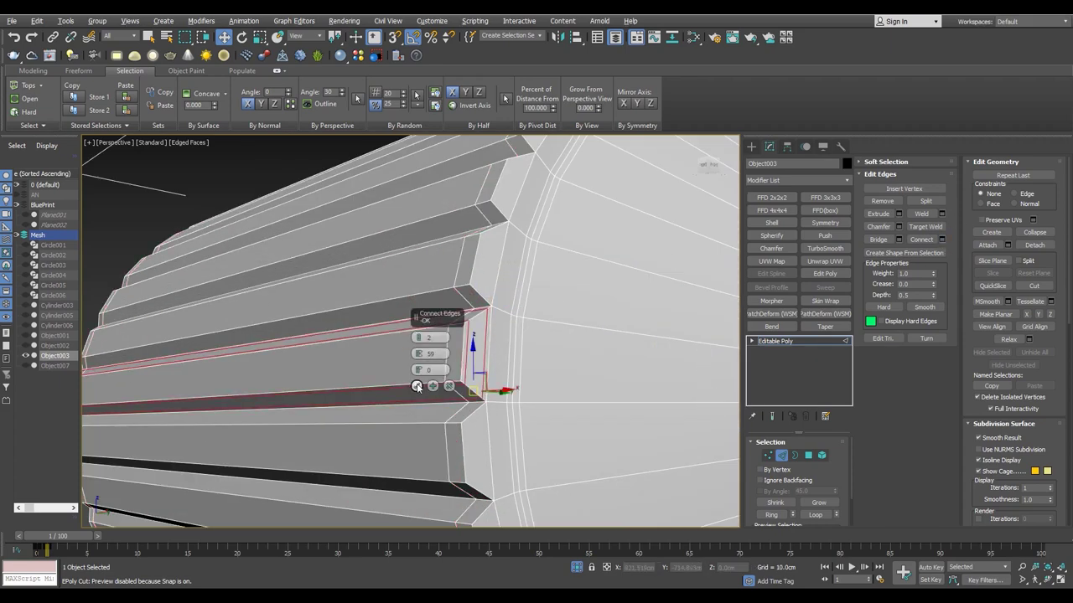
{"action": "left_click", "coordinate": [416, 386]}
- Add TurboSmooth to the cylinder, then select and isolate the vent panel object
{"action": "scroll", "coordinate": [567, 249], "scroll_direction": "down", "scroll_amount": 3}
{"action": "mouse_move", "coordinate": [567, 249]}
{"action": "middle_mouse_down", "text": "alt"}
{"action": "mouse_move", "coordinate": [584, 261]}
{"action": "mouse_move", "coordinate": [470, 307]}
{"action": "mouse_move", "coordinate": [458, 442]}
{"action": "middle_mouse_up", "text": "alt"}
{"action": "key", "text": "alt+c"}
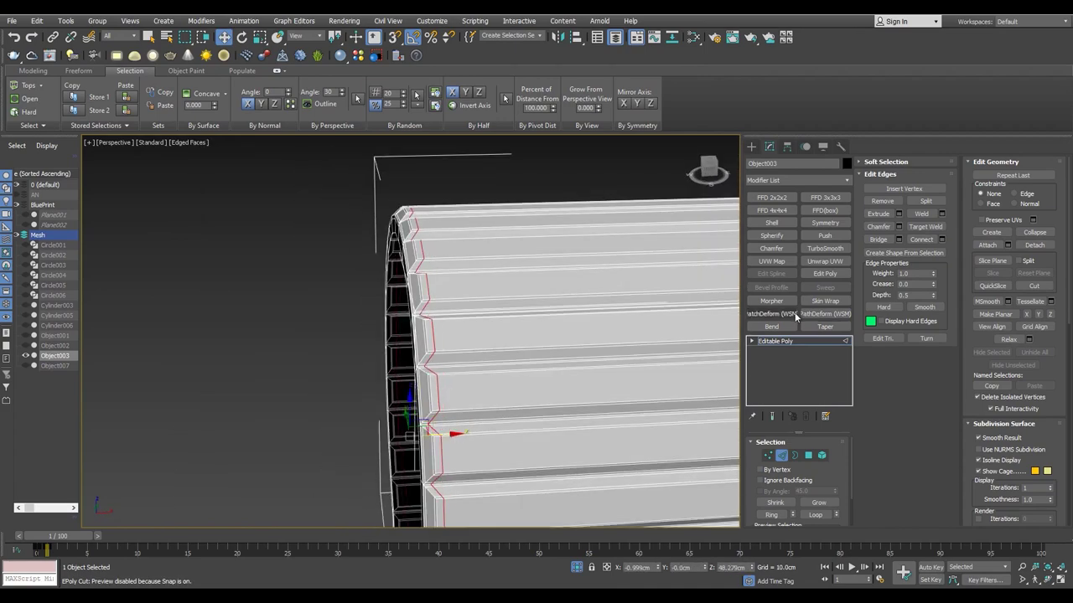
{"action": "left_click", "coordinate": [824, 248]}
{"action": "scroll", "coordinate": [419, 336], "scroll_direction": "down", "scroll_amount": 5}
{"action": "mouse_move", "coordinate": [418, 335]}
{"action": "middle_mouse_down", "text": "alt"}
{"action": "mouse_move", "coordinate": [403, 352]}
{"action": "mouse_move", "coordinate": [404, 371]}
{"action": "middle_mouse_up", "text": "alt"}
{"action": "key", "text": "alt+q"}
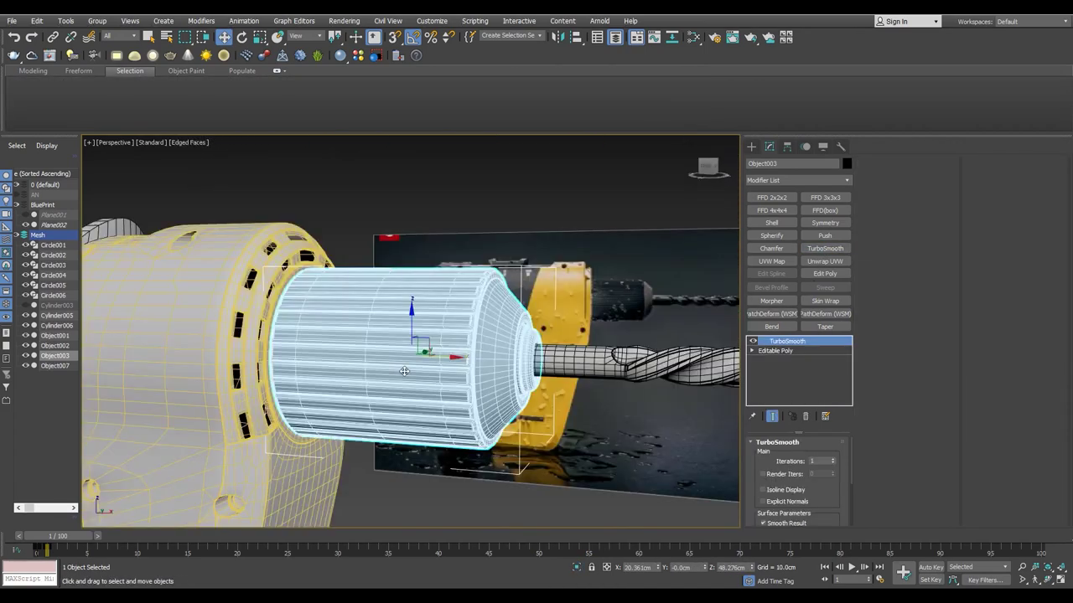
{"action": "scroll", "coordinate": [404, 370], "scroll_direction": "down", "scroll_amount": 3}
{"action": "left_click", "coordinate": [346, 309]}
{"action": "scroll", "coordinate": [346, 309], "scroll_direction": "down", "scroll_amount": 3}
{"action": "key", "text": "alt+q"}
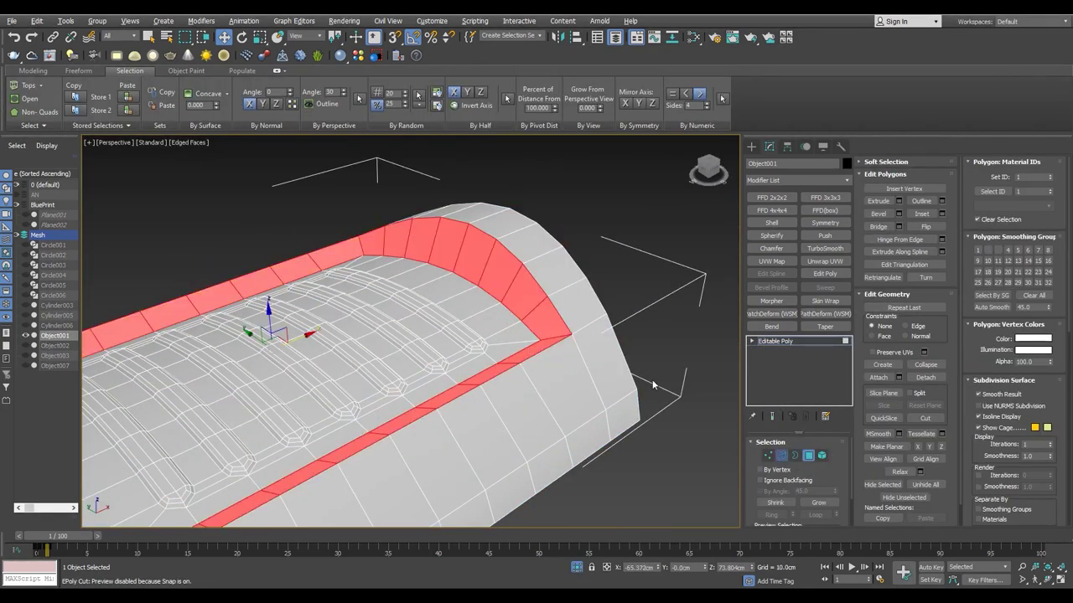
- Chamfer the edge loops around Object001's vent grooves into rounded slots
{"action": "key", "text": "2"}
{"action": "mouse_move", "coordinate": [652, 385]}
{"action": "middle_mouse_down", "text": "alt"}
{"action": "mouse_move", "coordinate": [422, 360]}
{"action": "mouse_move", "coordinate": [561, 325]}
{"action": "middle_mouse_up", "text": "alt"}
{"action": "scroll", "coordinate": [561, 325], "scroll_direction": "down", "scroll_amount": 3}
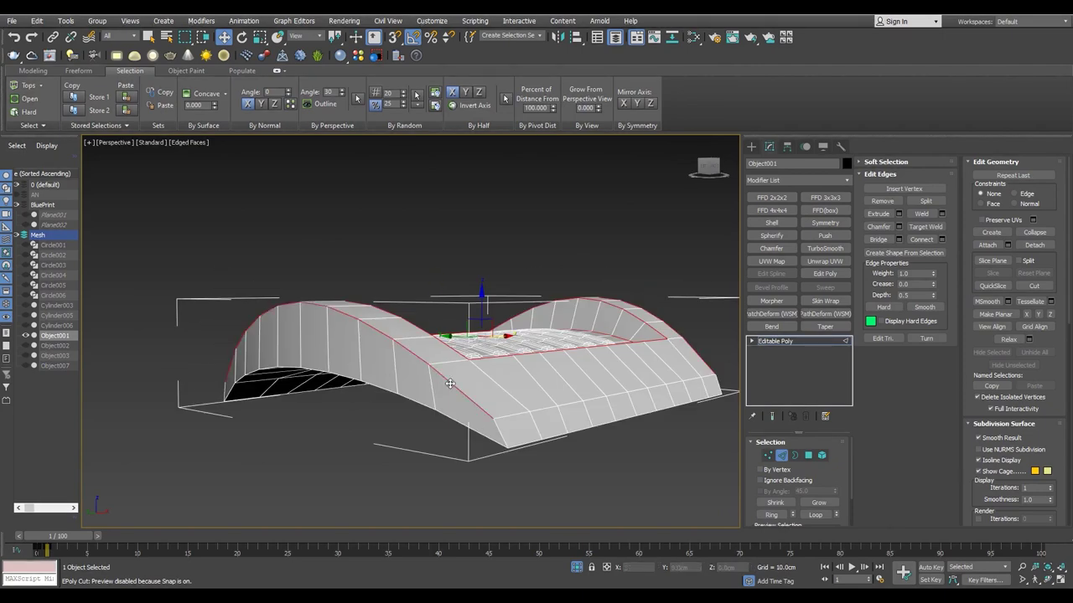
{"action": "mouse_move", "coordinate": [420, 365]}
{"action": "middle_mouse_down", "text": "alt"}
{"action": "mouse_move", "coordinate": [262, 434]}
{"action": "mouse_move", "coordinate": [447, 382]}
{"action": "middle_mouse_up", "text": "alt"}
{"action": "scroll", "coordinate": [379, 419], "scroll_direction": "up", "scroll_amount": 3}
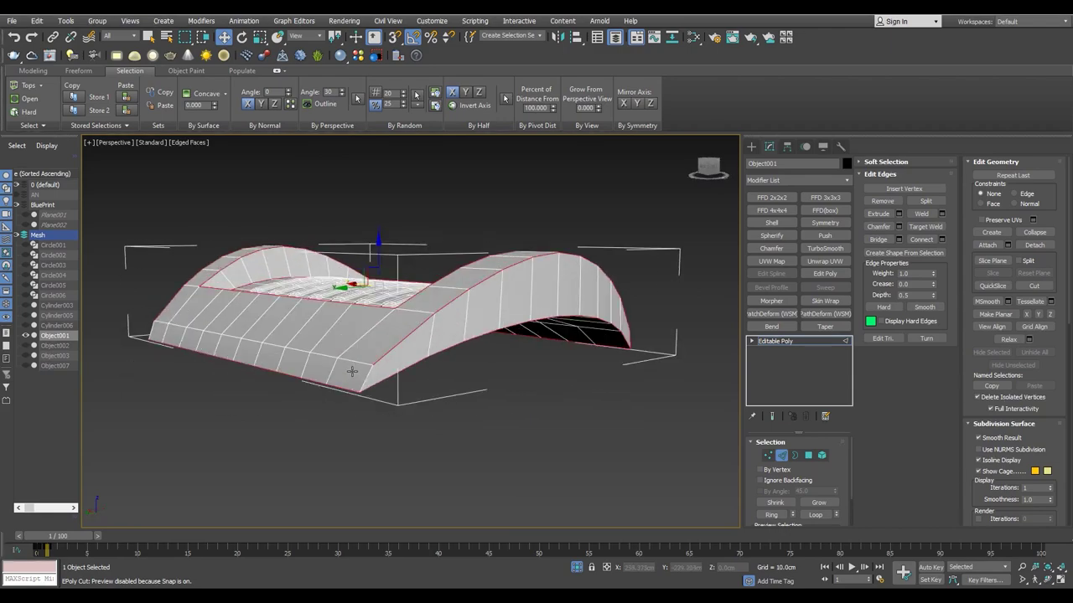
{"action": "middle_click_drag", "start_coordinate": [361, 360], "coordinate": [419, 372], "text": "alt"}
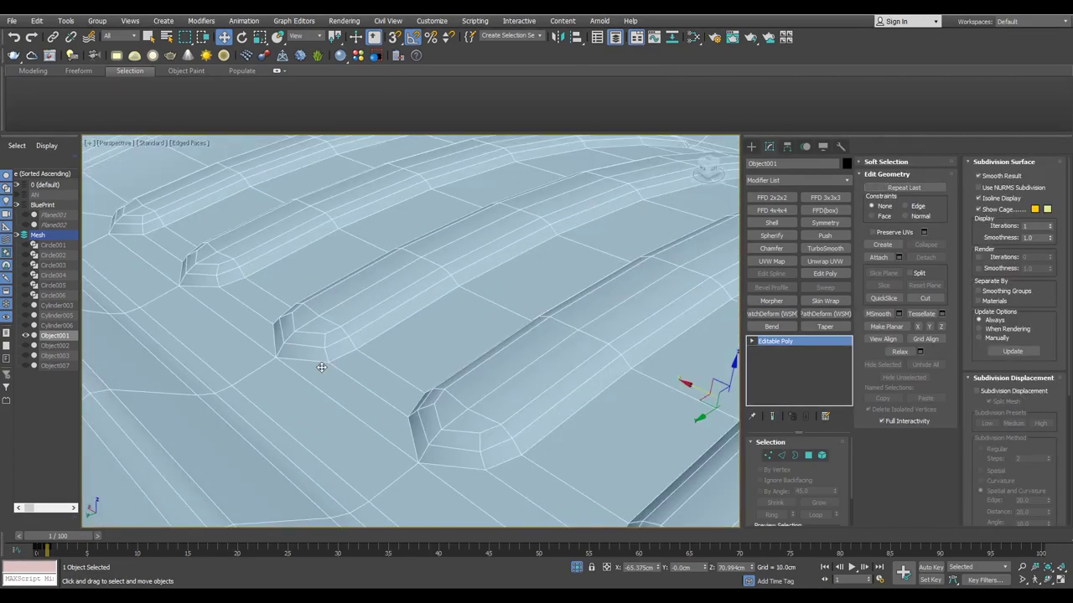
{"action": "scroll", "coordinate": [342, 355], "scroll_direction": "down", "scroll_amount": 2}
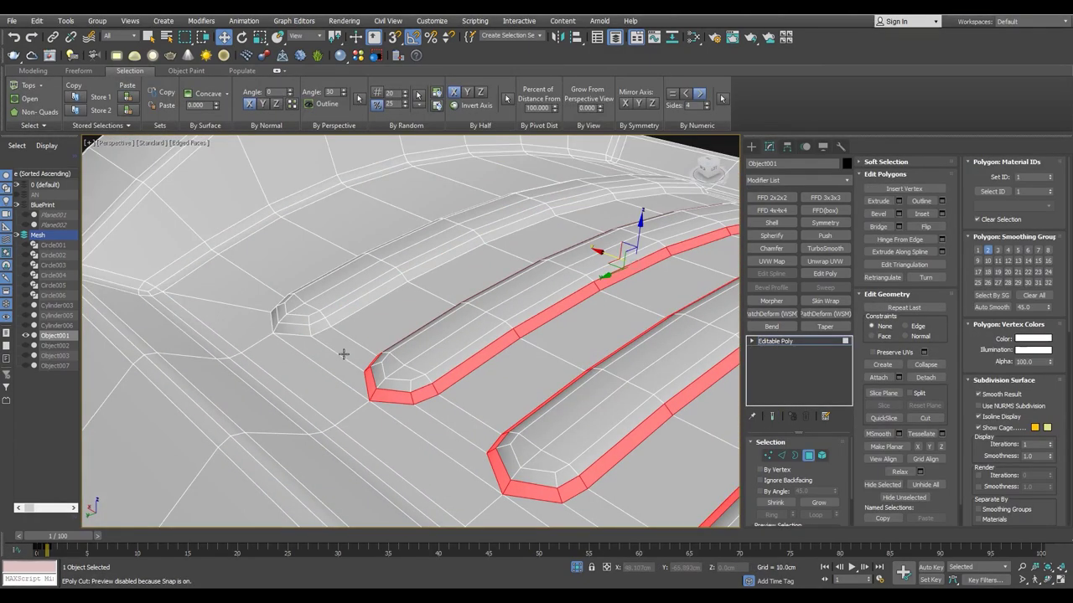
{"action": "scroll", "coordinate": [444, 382], "scroll_direction": "down", "scroll_amount": 5}
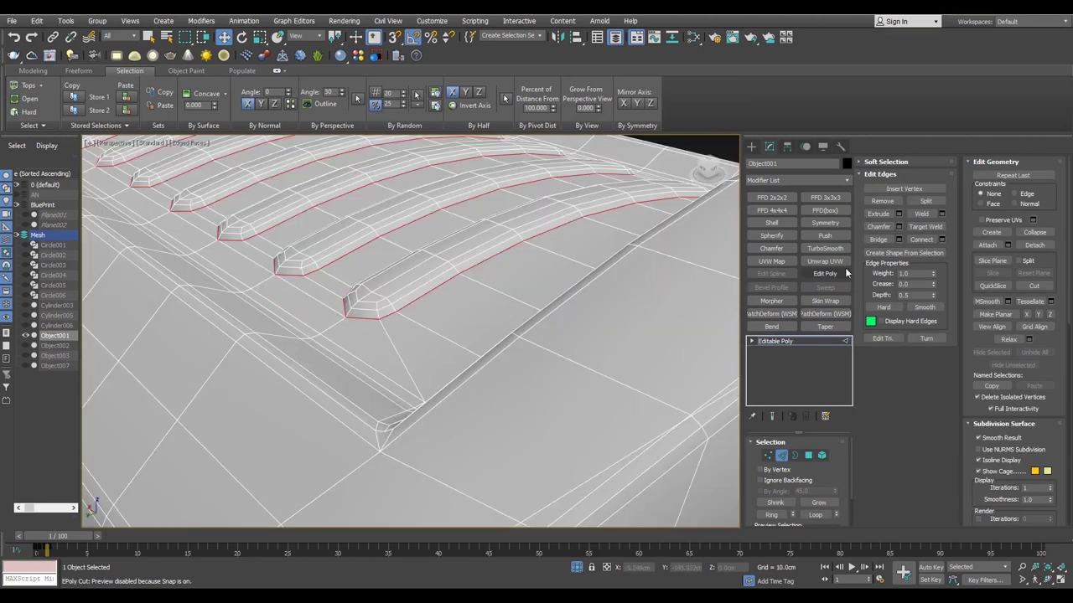
{"action": "left_click", "coordinate": [898, 226]}
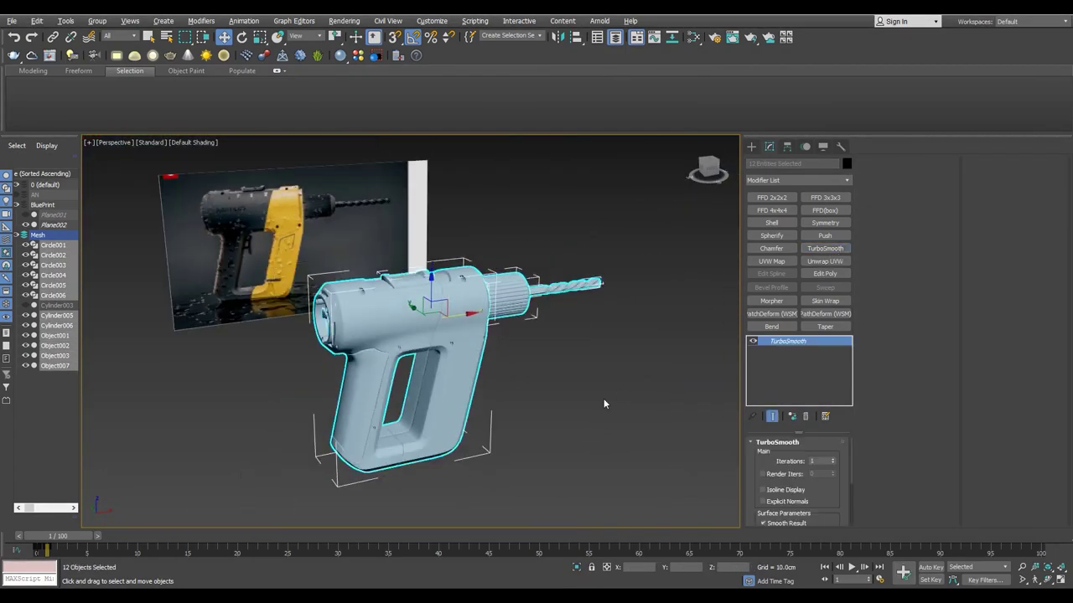
- Select the rear housing cylinder and bring up the object creation options
{"action": "left_click", "coordinate": [604, 404]}
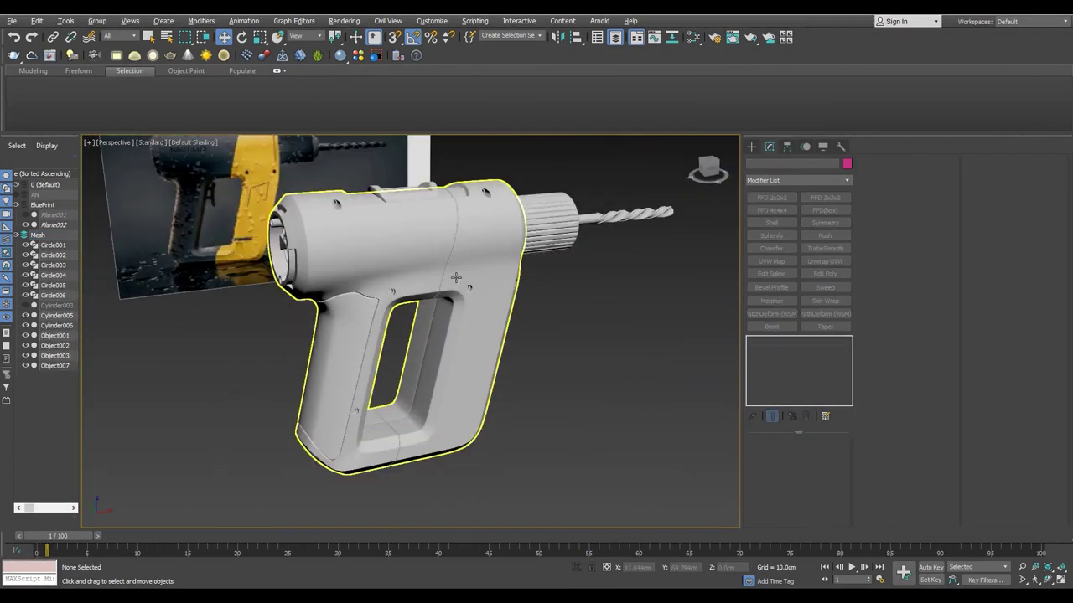
{"action": "left_click", "coordinate": [360, 277]}
{"action": "middle_click_drag", "start_coordinate": [469, 277], "coordinate": [651, 261], "text": "alt"}
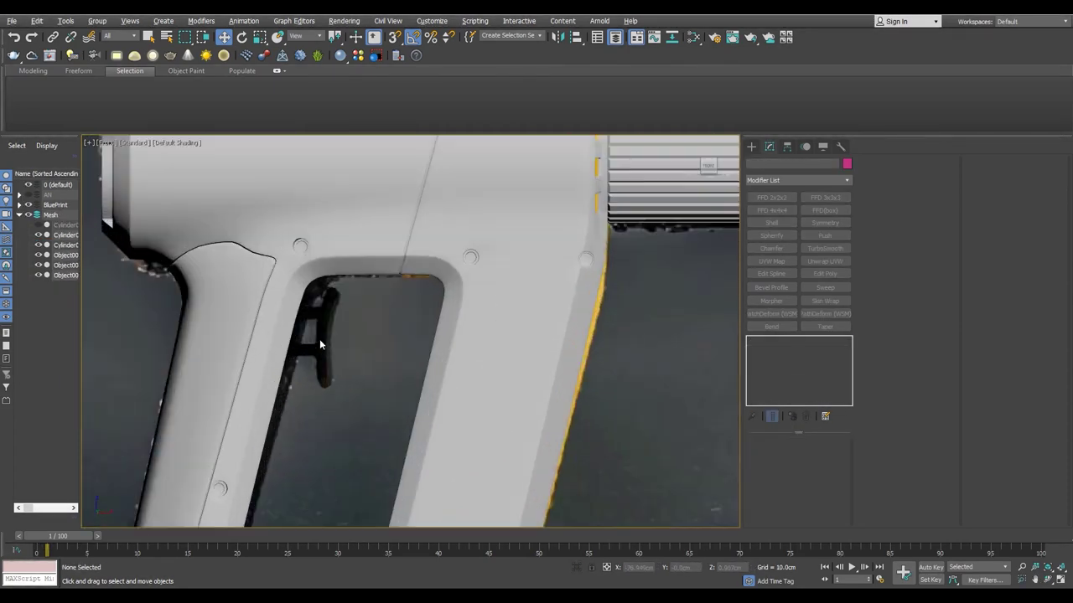
{"action": "left_click", "coordinate": [752, 147]}
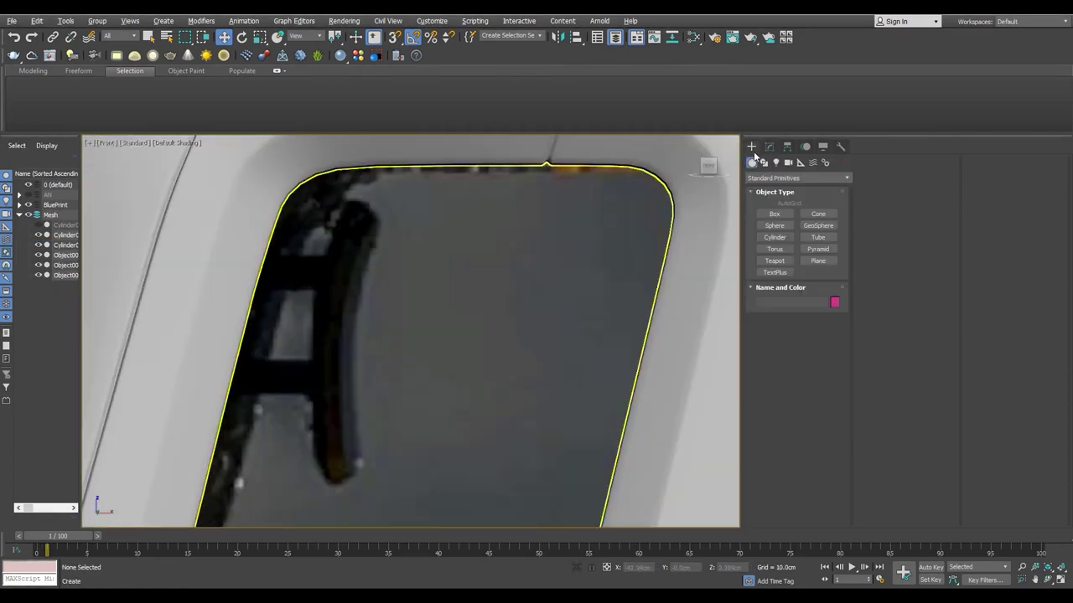
- Create a new Sphere primitive for the trigger piece
{"action": "left_click", "coordinate": [784, 239]}
{"action": "left_click", "coordinate": [775, 226]}
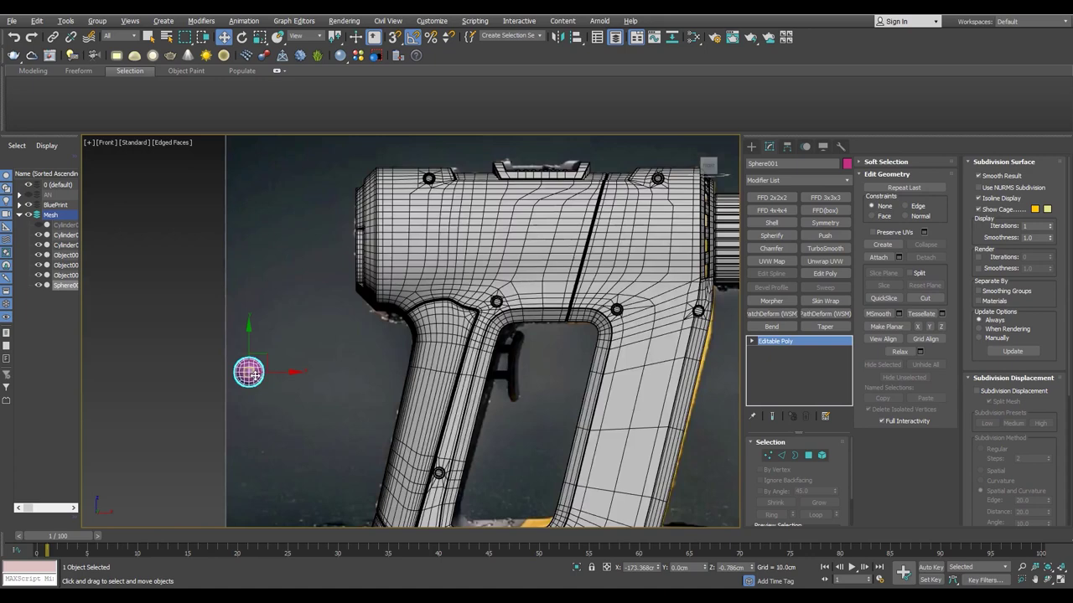
{"action": "scroll", "coordinate": [251, 375], "scroll_direction": "up", "scroll_amount": 3}
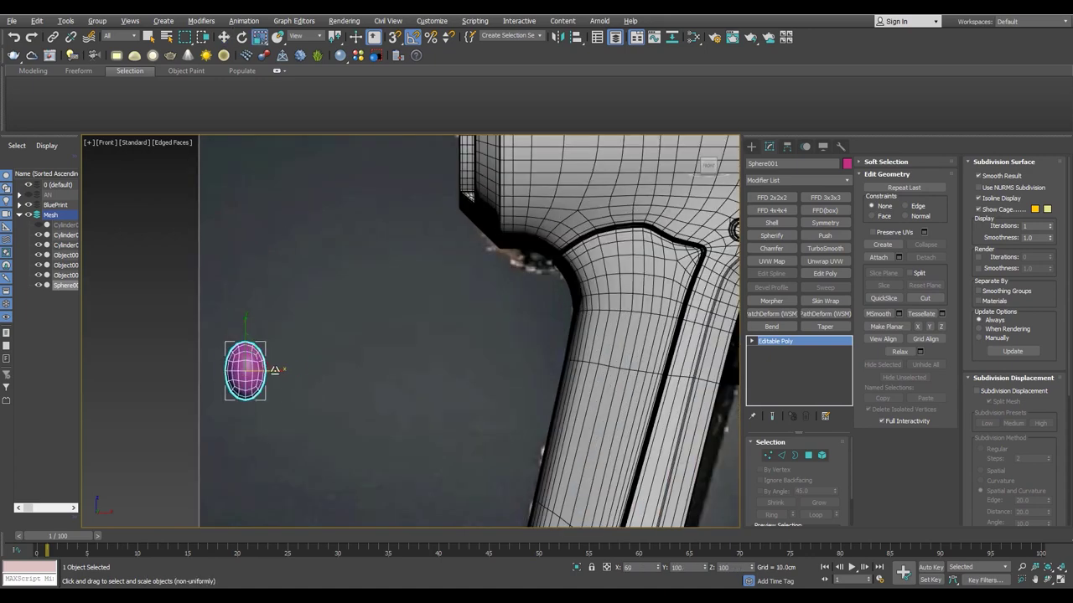
{"action": "scroll", "coordinate": [219, 365], "scroll_direction": "down", "scroll_amount": 5}
{"action": "scroll", "coordinate": [257, 347], "scroll_direction": "up", "scroll_amount": 4}
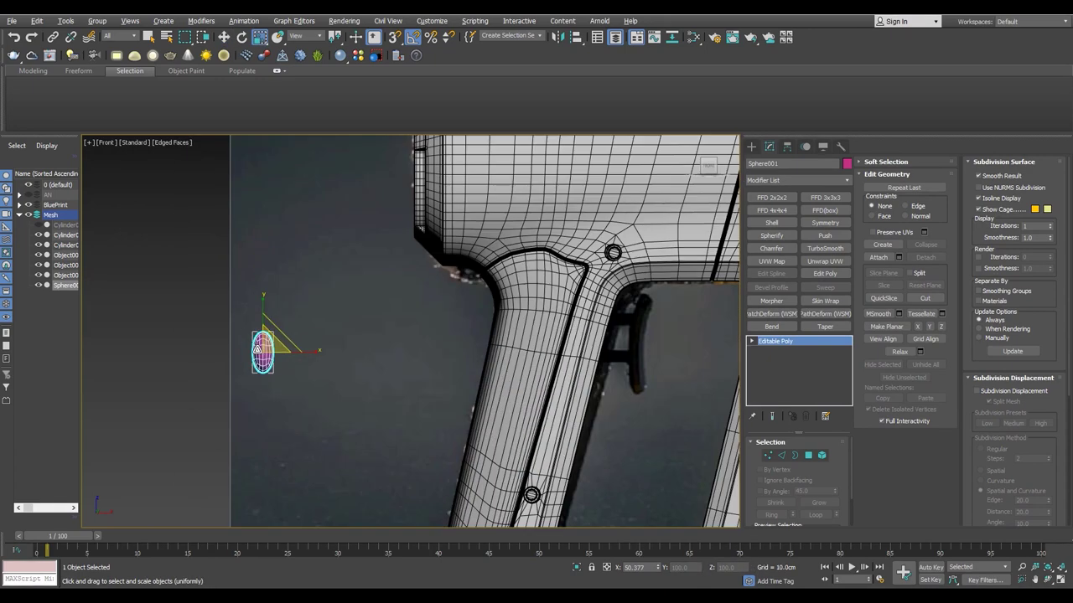
{"action": "scroll", "coordinate": [259, 348], "scroll_direction": "up", "scroll_amount": 2}
- Shape the sphere into a capsule by widening its right half and stretching it taller
{"action": "key", "text": "4"}
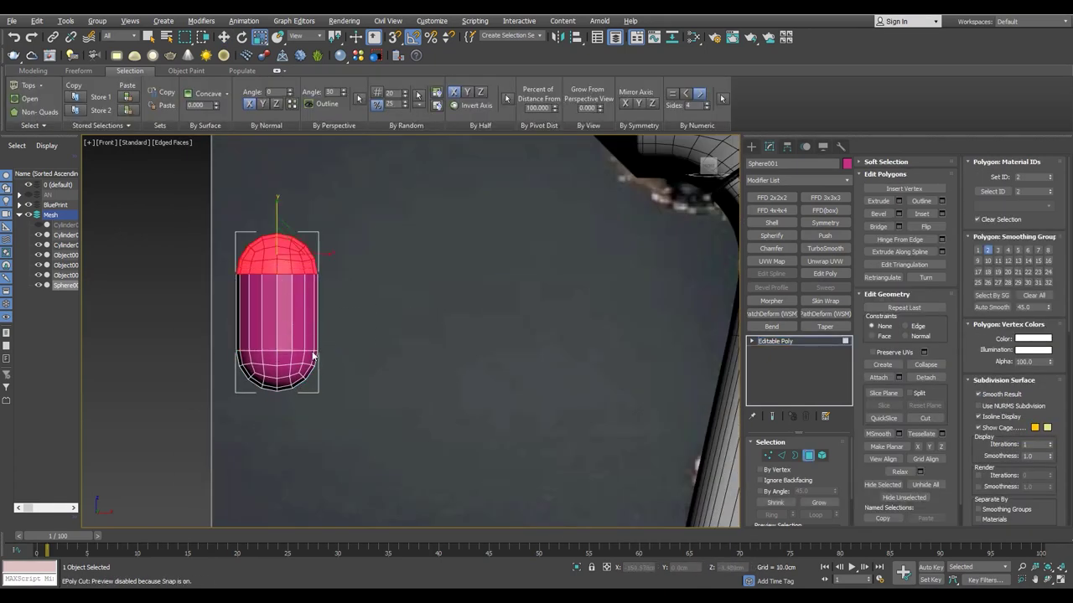
{"action": "scroll", "coordinate": [412, 388], "scroll_direction": "down", "scroll_amount": 2}
{"action": "scroll", "coordinate": [352, 212], "scroll_direction": "up", "scroll_amount": 3}
{"action": "left_click_drag", "start_coordinate": [352, 212], "coordinate": [263, 498]}
{"action": "key", "text": "w"}
{"action": "left_click_drag", "start_coordinate": [311, 363], "coordinate": [365, 363]}
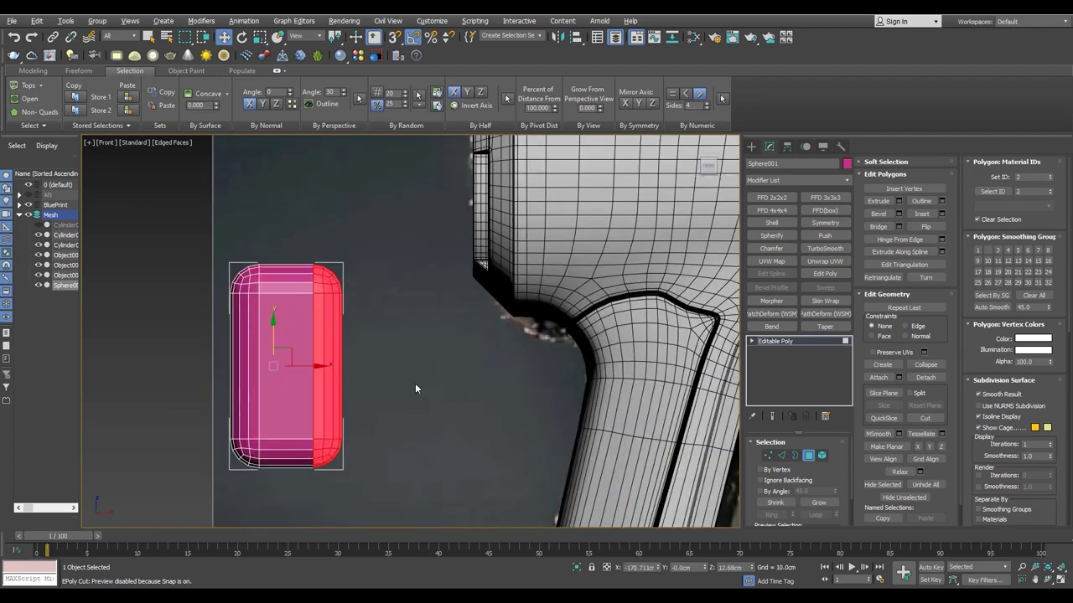
{"action": "key", "text": "2"}
{"action": "left_click_drag", "start_coordinate": [478, 220], "coordinate": [335, 299]}
{"action": "left_click_drag", "start_coordinate": [285, 251], "coordinate": [285, 151]}
{"action": "scroll", "coordinate": [263, 328], "scroll_direction": "down", "scroll_amount": 1}
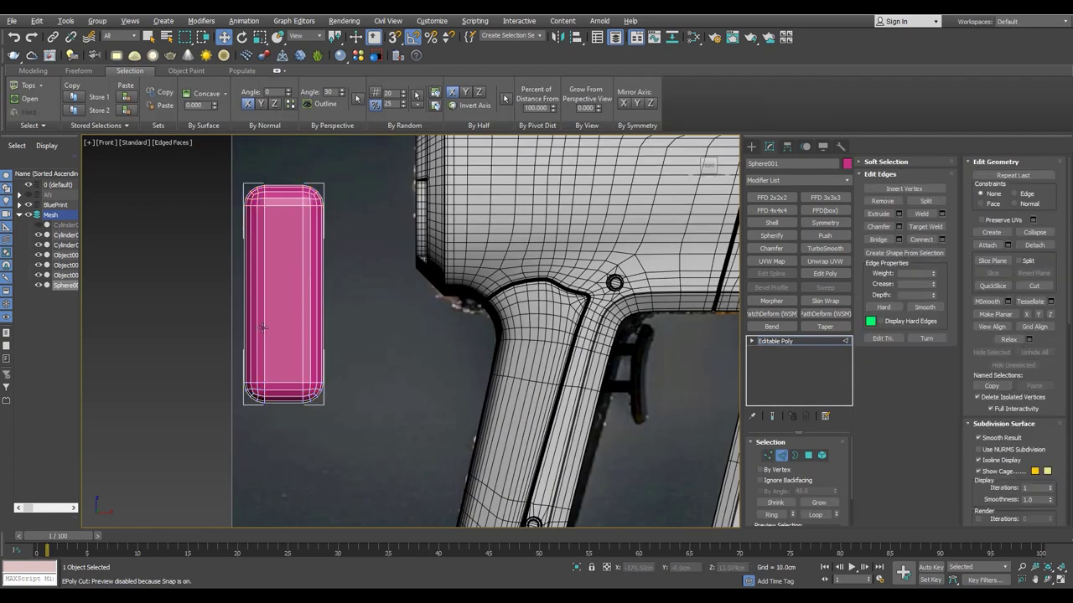
- Add connecting edge loops across the capsule-shaped trigger piece
{"action": "key", "text": "p"}
{"action": "mouse_move", "coordinate": [264, 327]}
{"action": "middle_mouse_down", "text": "alt"}
{"action": "mouse_move", "coordinate": [209, 277]}
{"action": "mouse_move", "coordinate": [291, 231]}
{"action": "mouse_move", "coordinate": [261, 347]}
{"action": "mouse_move", "coordinate": [330, 353]}
{"action": "mouse_move", "coordinate": [275, 395]}
{"action": "middle_mouse_up", "text": "alt"}
{"action": "key", "text": "1"}
{"action": "scroll", "coordinate": [261, 347], "scroll_direction": "up", "scroll_amount": 2}
{"action": "key", "text": "1"}
{"action": "key", "text": "r"}
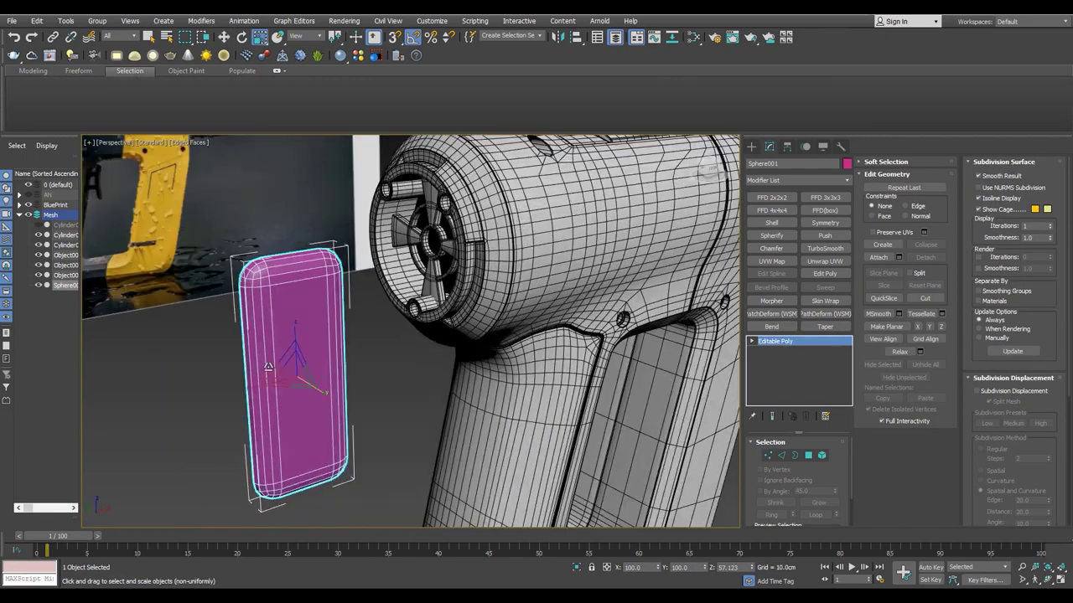
{"action": "key", "text": "2"}
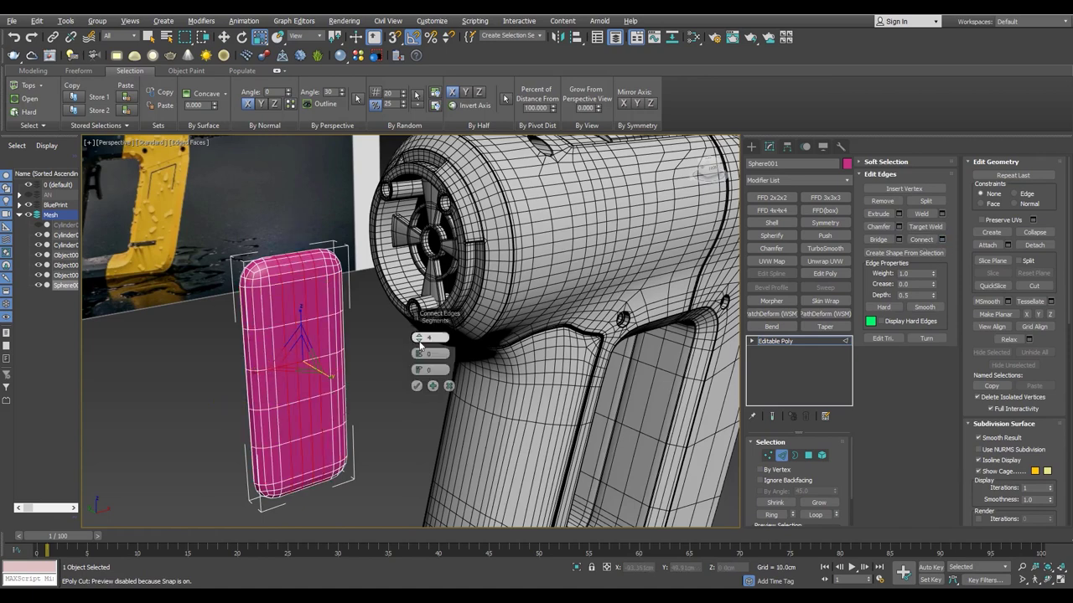
{"action": "left_click", "coordinate": [417, 386]}
- Rotate the trigger piece upright in the Front view
{"action": "key", "text": "f"}
{"action": "key", "text": "2"}
{"action": "key", "text": "e"}
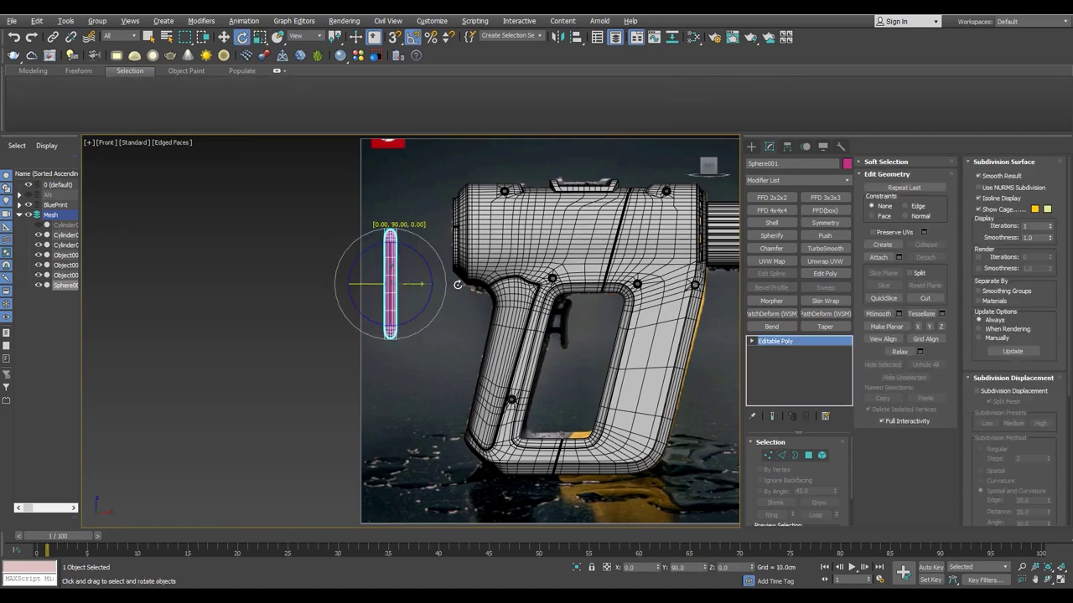
{"action": "key", "text": "z"}
{"action": "key", "text": "m"}
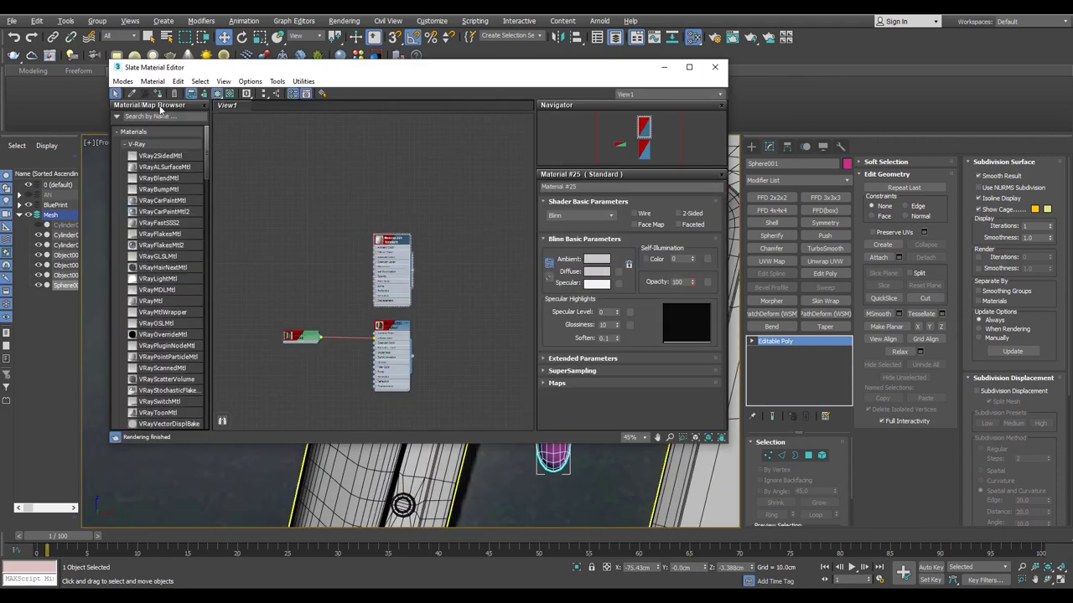
{"action": "left_click", "coordinate": [713, 68]}
- Bend the trigger with an FFD 3x3x3 lattice by pushing its middle control points right
{"action": "key", "text": "r"}
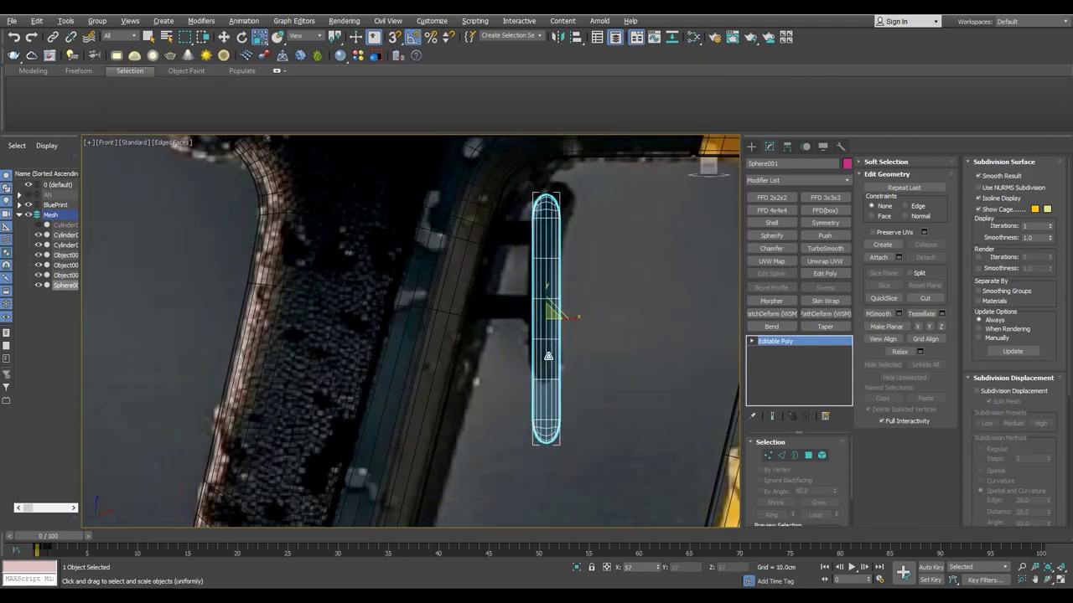
{"action": "scroll", "coordinate": [572, 269], "scroll_direction": "up", "scroll_amount": 2}
{"action": "key", "text": "r"}
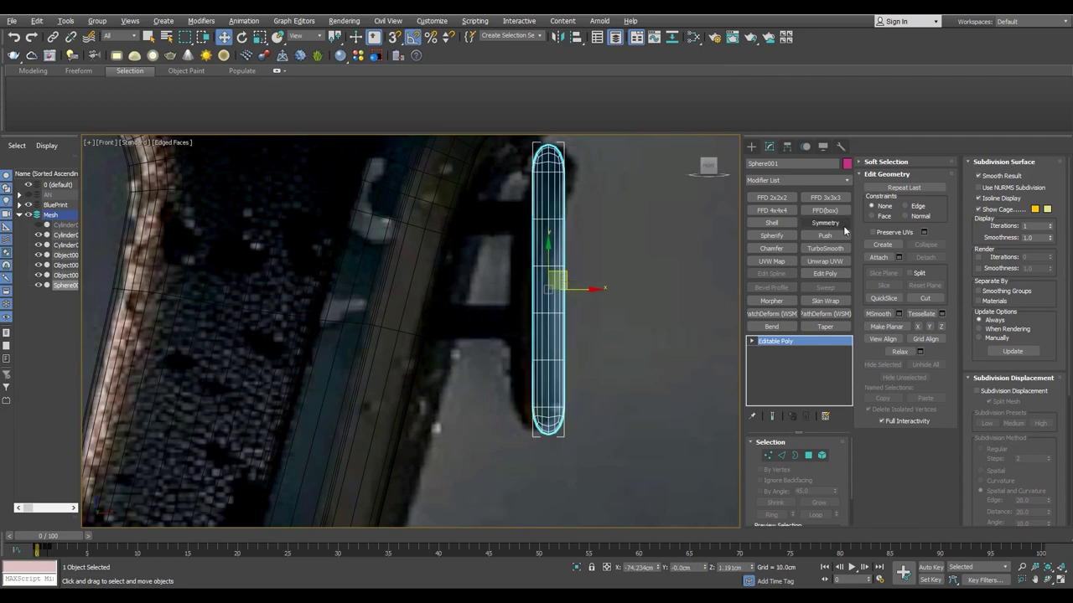
{"action": "left_click", "coordinate": [825, 197]}
{"action": "left_click", "coordinate": [546, 289]}
{"action": "left_click_drag", "start_coordinate": [591, 289], "coordinate": [599, 289]}
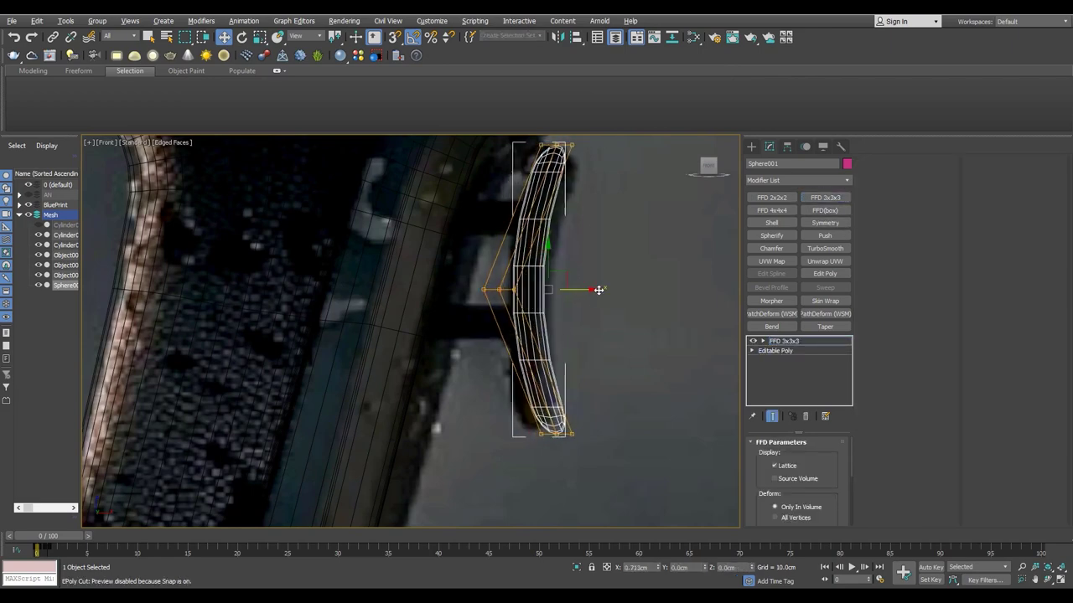
{"action": "key", "text": "ctrl+z"}
{"action": "key", "text": "ctrl+z"}
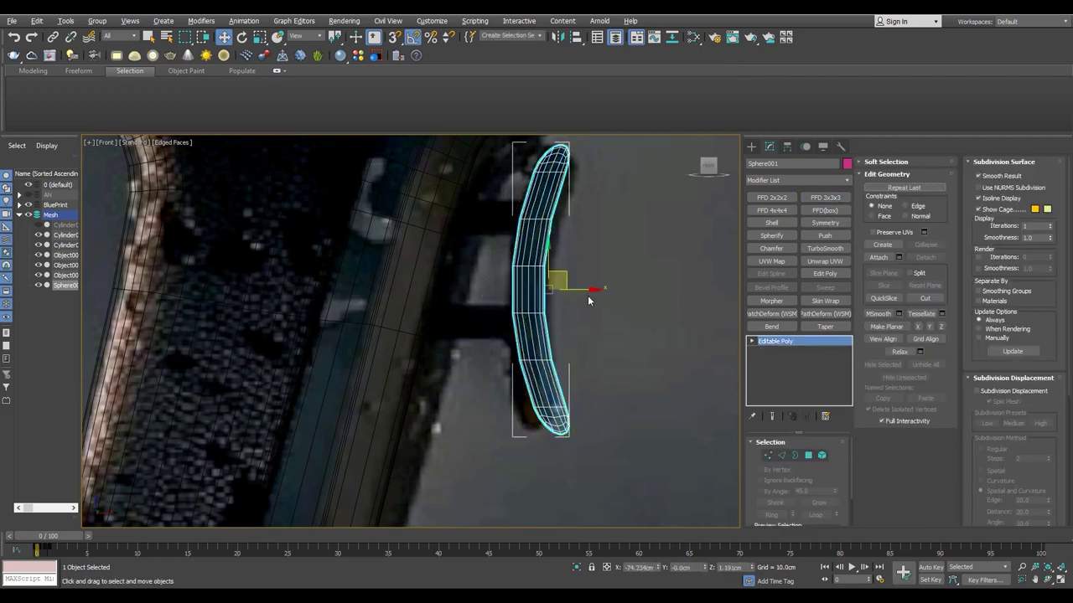
- Inspect the bent trigger from several angles and isolate it for edge editing
{"action": "key", "text": "r"}
{"action": "middle_click_drag", "start_coordinate": [554, 391], "coordinate": [570, 352], "text": "alt"}
{"action": "key", "text": "w"}
{"action": "key", "text": "p"}
{"action": "middle_click_drag", "start_coordinate": [394, 335], "coordinate": [344, 335], "text": "alt"}
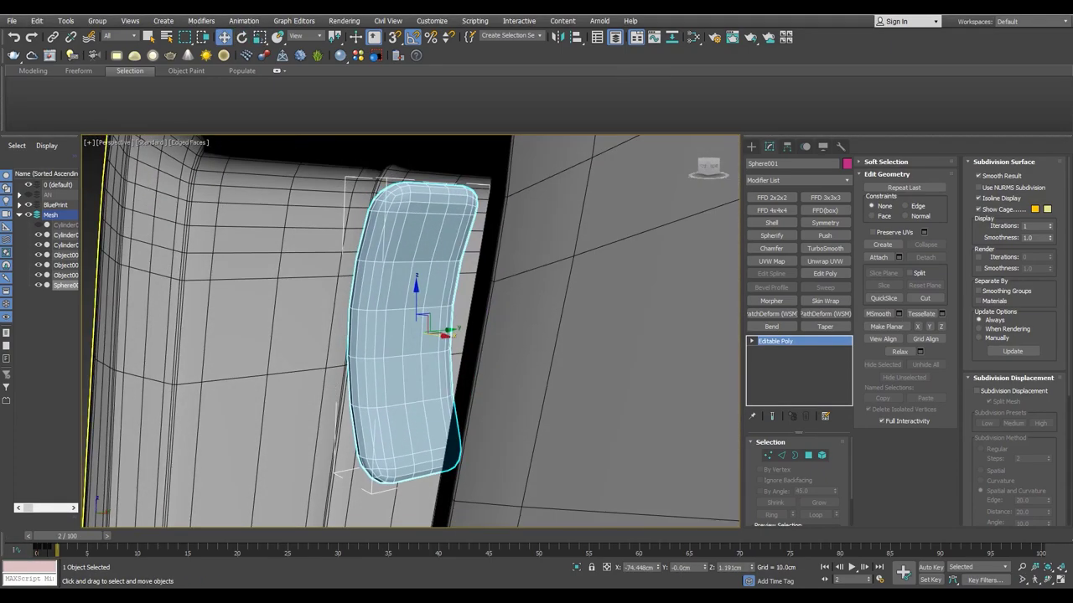
{"action": "middle_click_drag", "start_coordinate": [355, 327], "coordinate": [389, 276], "text": "alt"}
{"action": "key", "text": "alt+q"}
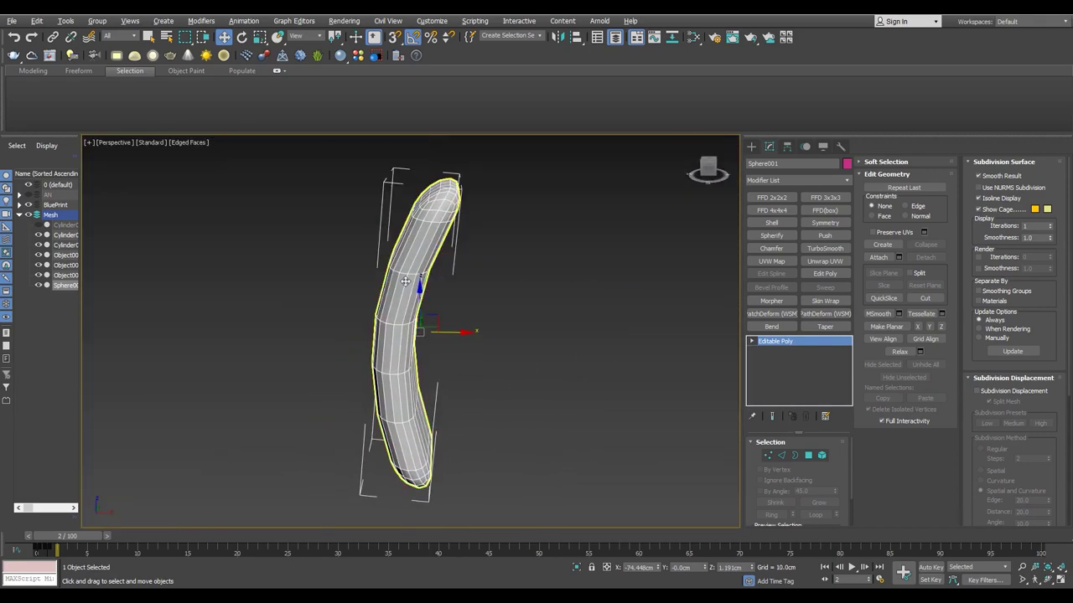
{"action": "scroll", "coordinate": [388, 275], "scroll_direction": "up", "scroll_amount": 3}
{"action": "key", "text": "2"}
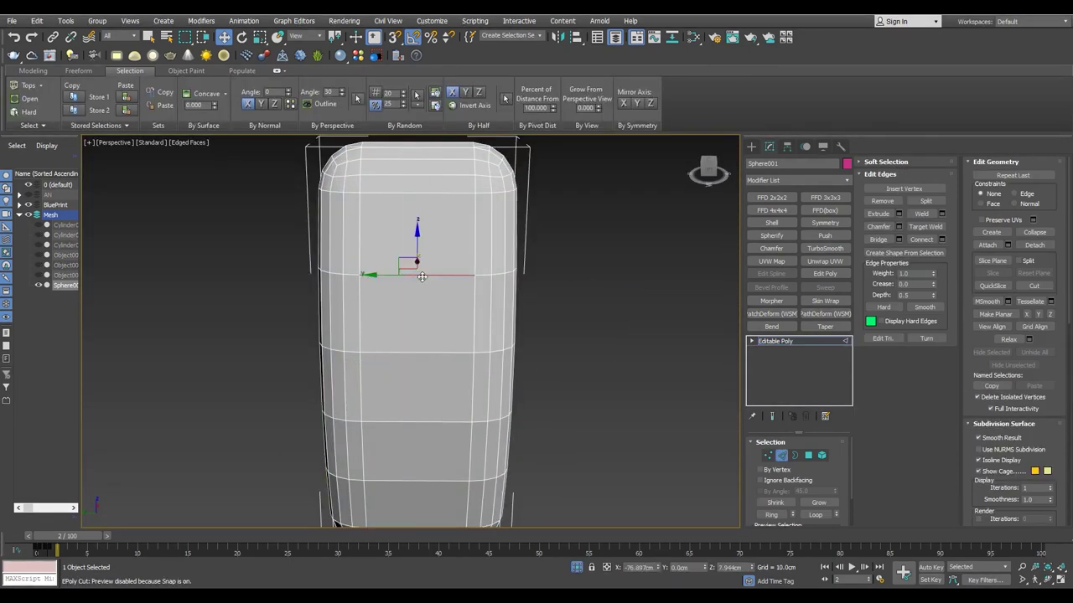
- Commit the new connecting edge loops along the curved trigger
{"action": "left_click", "coordinate": [416, 386]}
{"action": "key", "text": "1"}
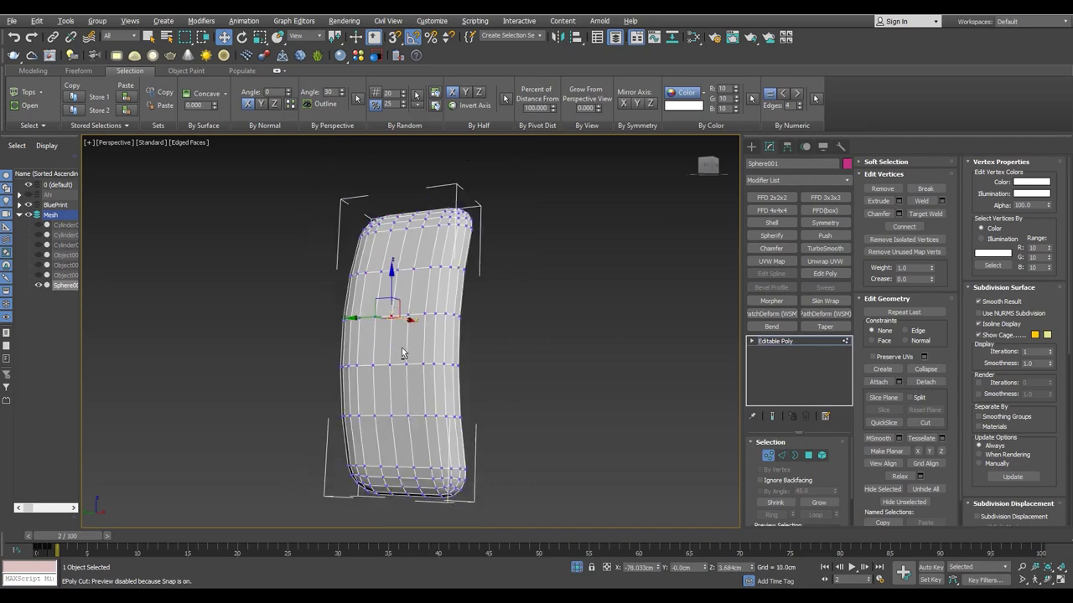
{"action": "middle_click_drag", "start_coordinate": [422, 242], "coordinate": [402, 429], "text": "alt"}
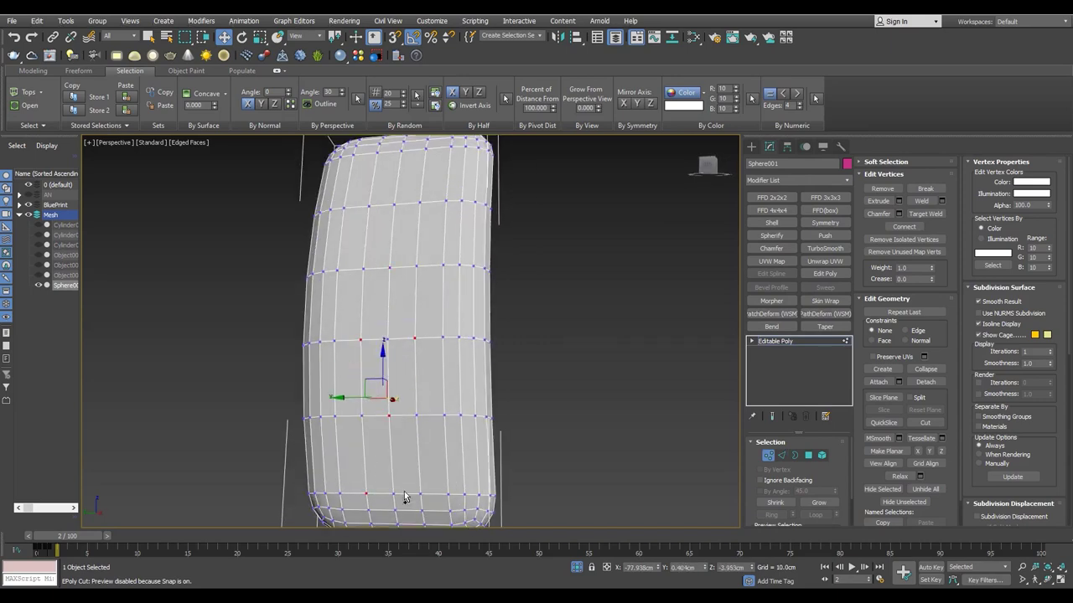
{"action": "middle_click_drag", "start_coordinate": [411, 294], "coordinate": [385, 315], "text": "alt"}
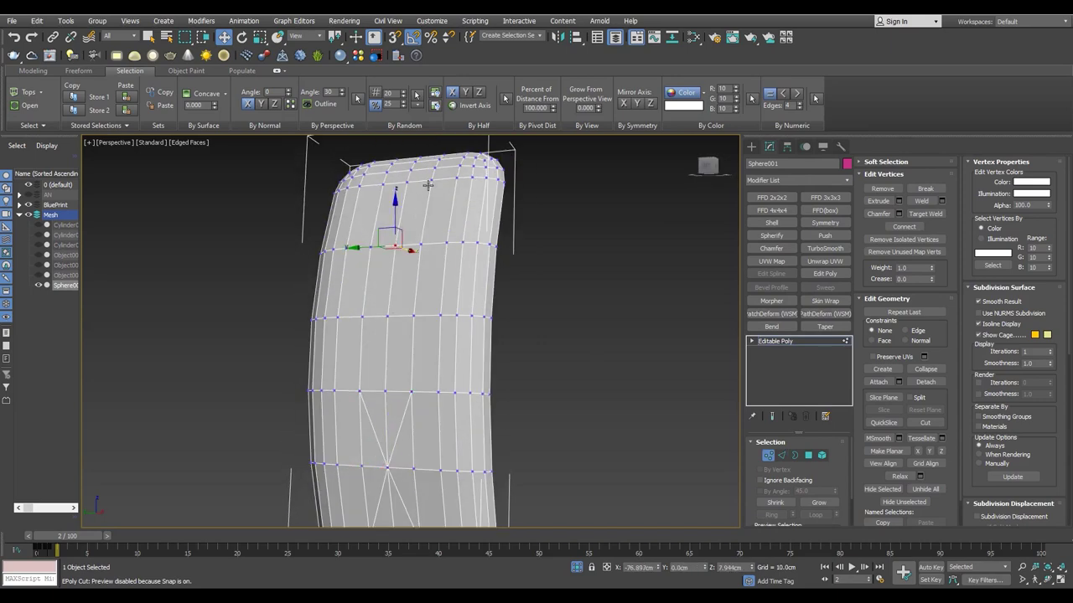
- Isolate the trigger in a maximized Perspective view and chamfer a side vertex into a small hexagon
{"action": "key", "text": "alt+w"}
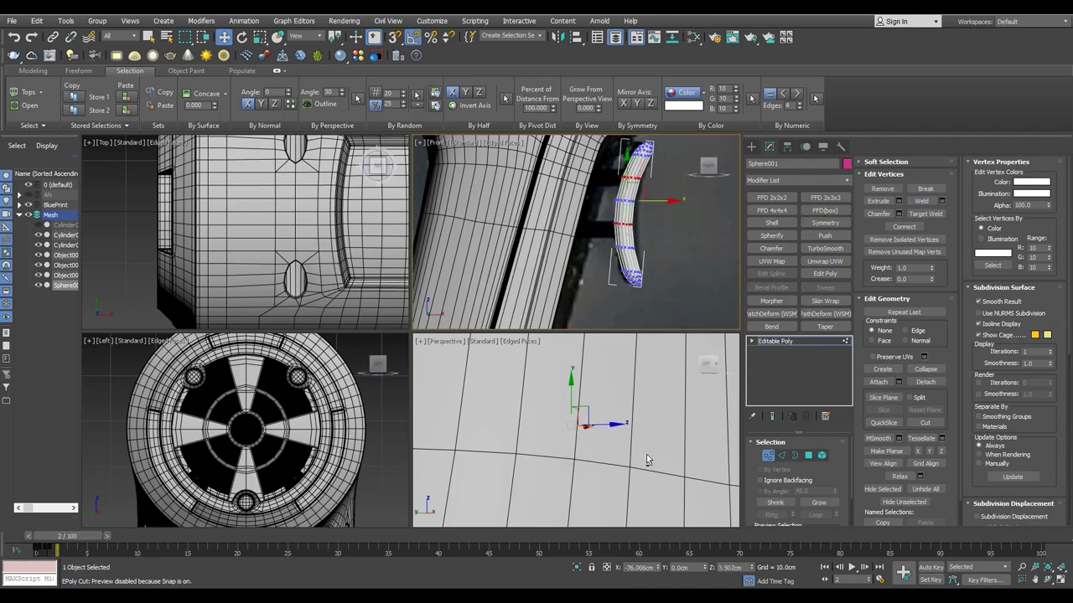
{"action": "key", "text": "alt+w"}
{"action": "key", "text": "alt+q"}
{"action": "scroll", "coordinate": [520, 340], "scroll_direction": "up", "scroll_amount": 3}
{"action": "scroll", "coordinate": [519, 352], "scroll_direction": "down", "scroll_amount": 1}
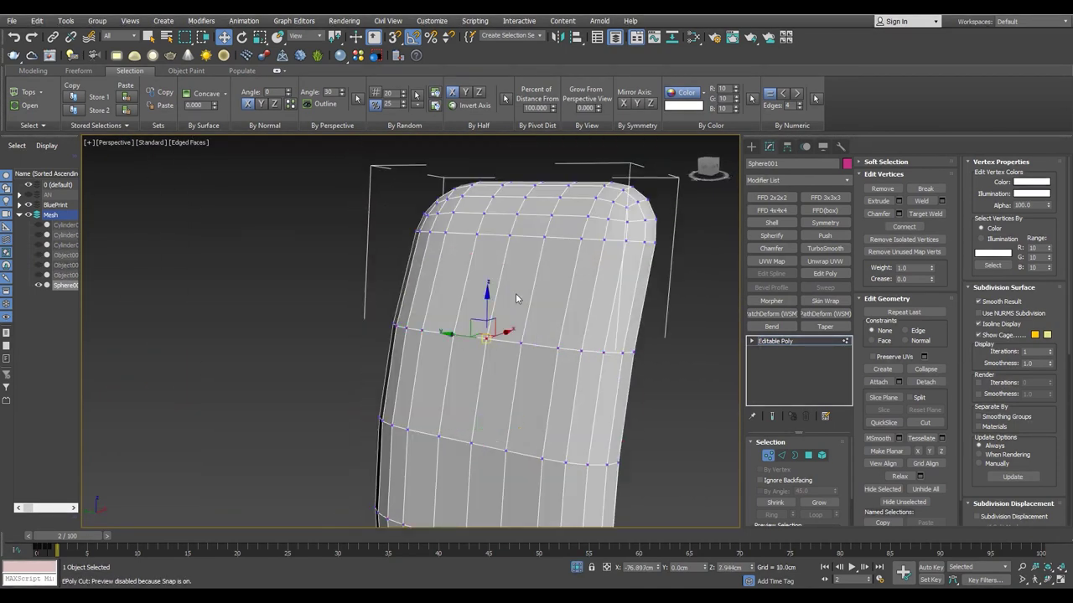
{"action": "scroll", "coordinate": [507, 450], "scroll_direction": "down", "scroll_amount": 4}
{"action": "scroll", "coordinate": [522, 395], "scroll_direction": "up", "scroll_amount": 5}
{"action": "key", "text": "ctrl+shift+c"}
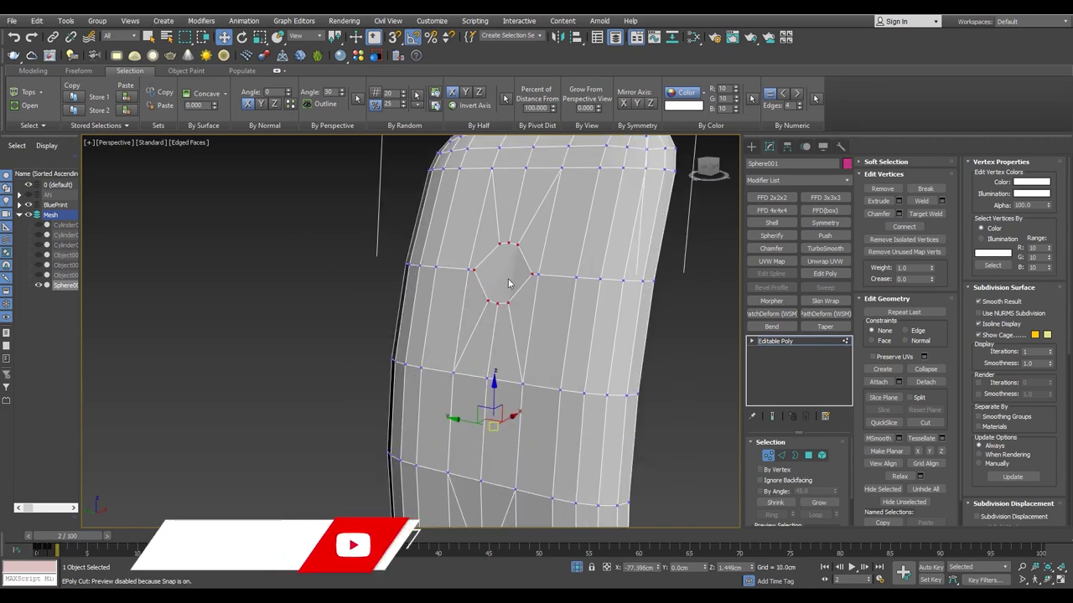
- Bevel the two hexagonal faces outward into long mounting pegs
{"action": "key", "text": "4"}
{"action": "middle_click_drag", "start_coordinate": [509, 283], "coordinate": [509, 370], "text": "alt"}
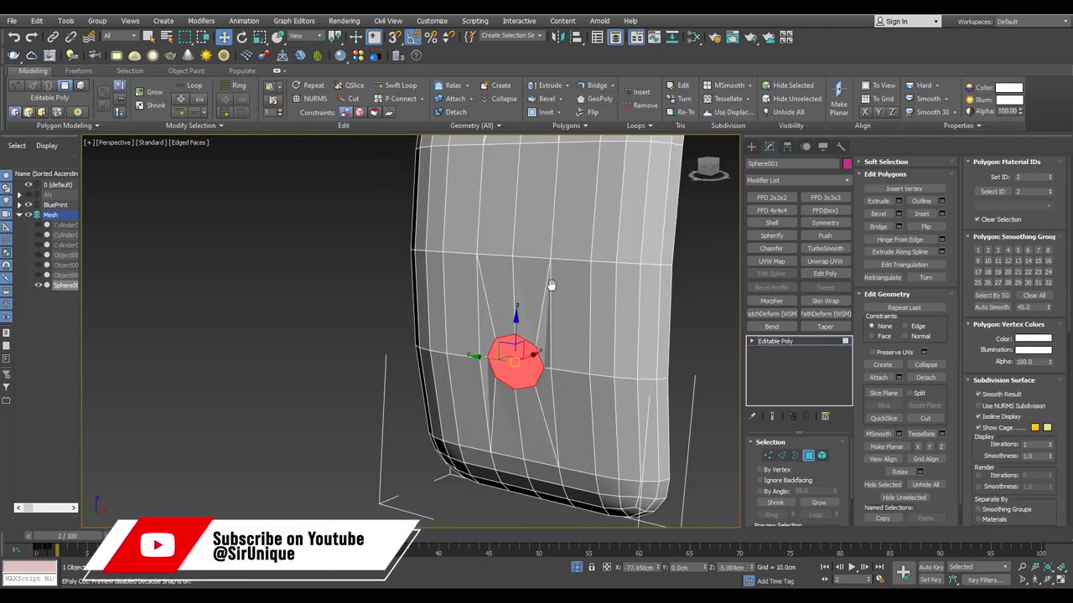
{"action": "middle_click_drag", "start_coordinate": [560, 255], "coordinate": [469, 260], "text": "alt"}
{"action": "key", "text": "ctrl+shift+b"}
{"action": "left_click", "coordinate": [417, 387]}
{"action": "left_click_drag", "start_coordinate": [500, 222], "coordinate": [415, 227], "text": "shift"}
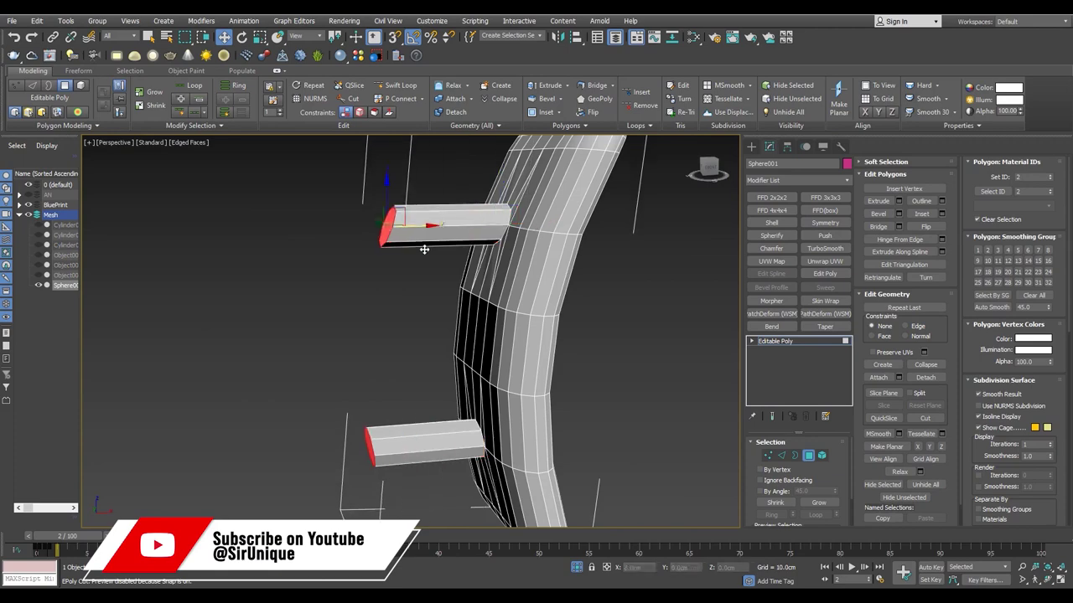
{"action": "scroll", "coordinate": [402, 419], "scroll_direction": "up", "scroll_amount": 3}
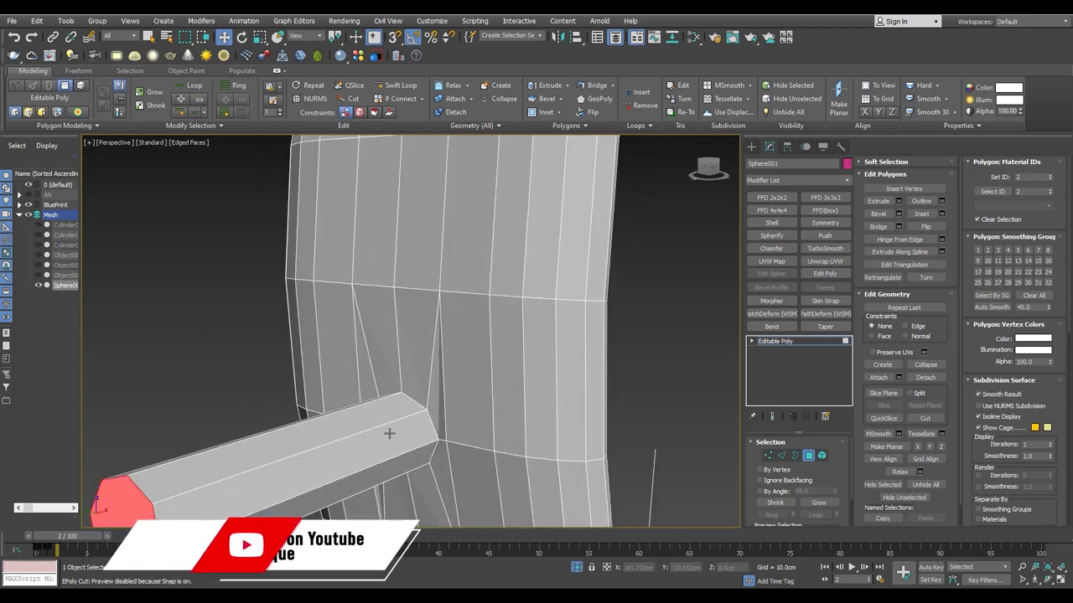
- Chamfer the end edges of the lower and upper pegs
{"action": "left_click", "coordinate": [288, 453]}
{"action": "key", "text": "2"}
{"action": "key", "text": "ctrl+shift+c"}
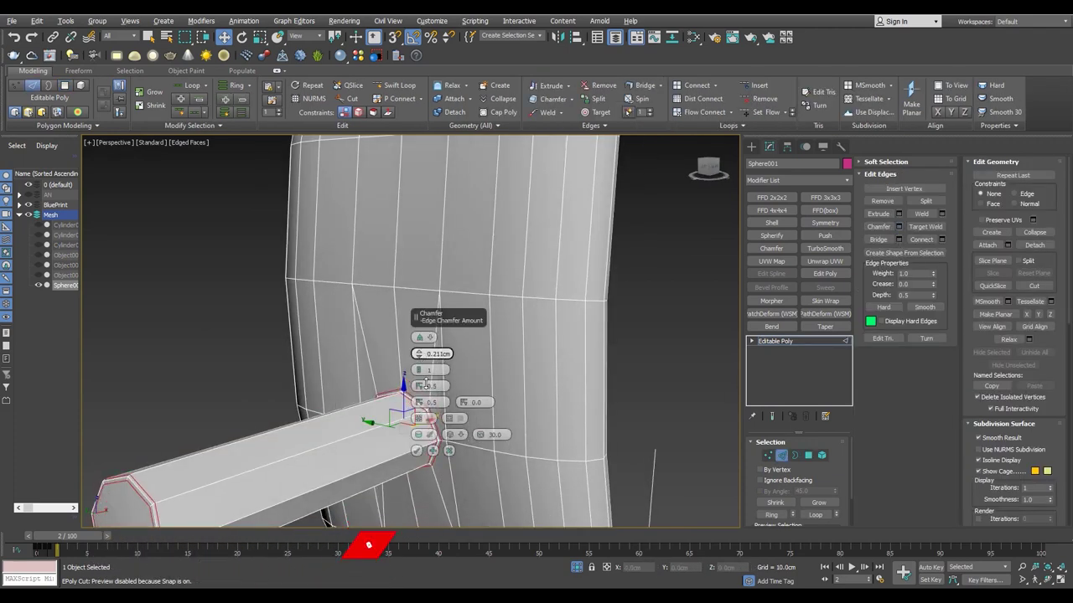
{"action": "left_click", "coordinate": [416, 452]}
{"action": "scroll", "coordinate": [402, 335], "scroll_direction": "down", "scroll_amount": 3}
{"action": "left_click", "coordinate": [347, 227]}
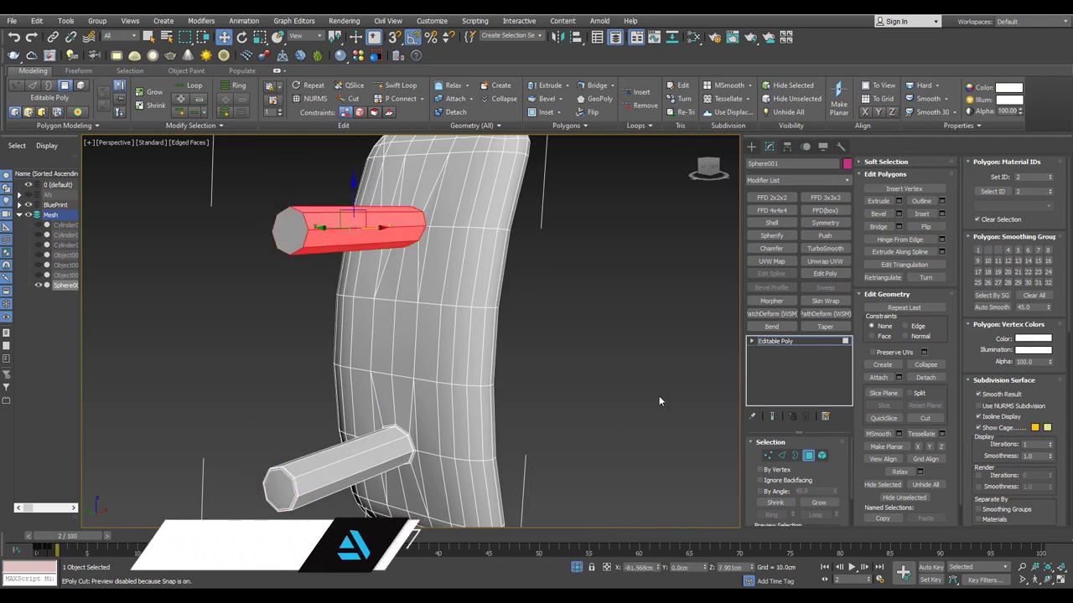
{"action": "key", "text": "2"}
{"action": "left_click", "coordinate": [922, 216]}
{"action": "key", "text": "4"}
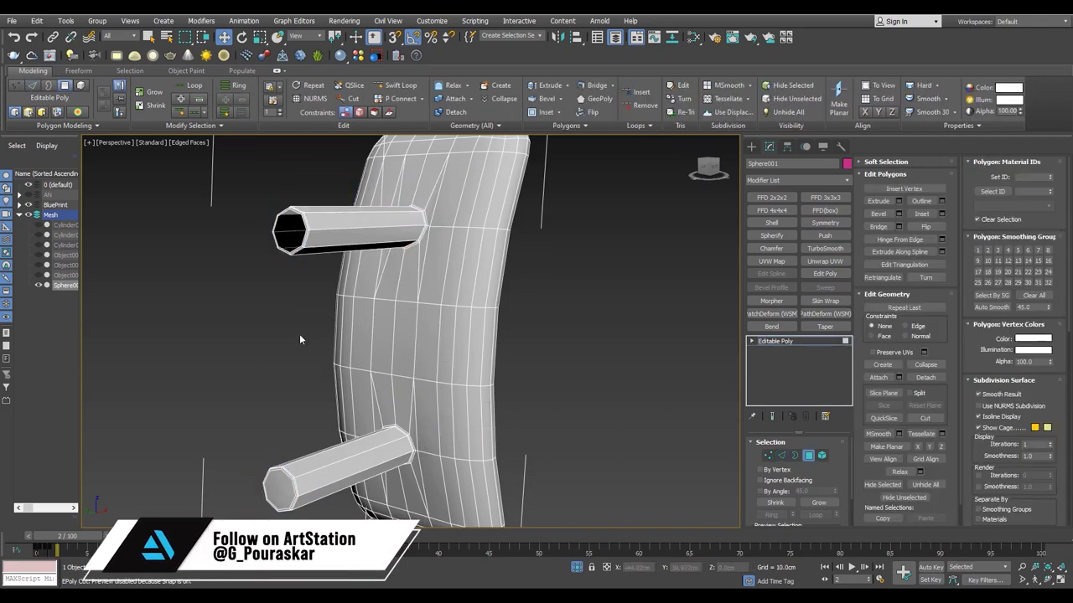
- Hide edge lines and add TurboSmooth to the whole trigger piece
{"action": "key", "text": "F4"}
{"action": "scroll", "coordinate": [403, 335], "scroll_direction": "down", "scroll_amount": 3}
{"action": "left_click", "coordinate": [825, 248]}
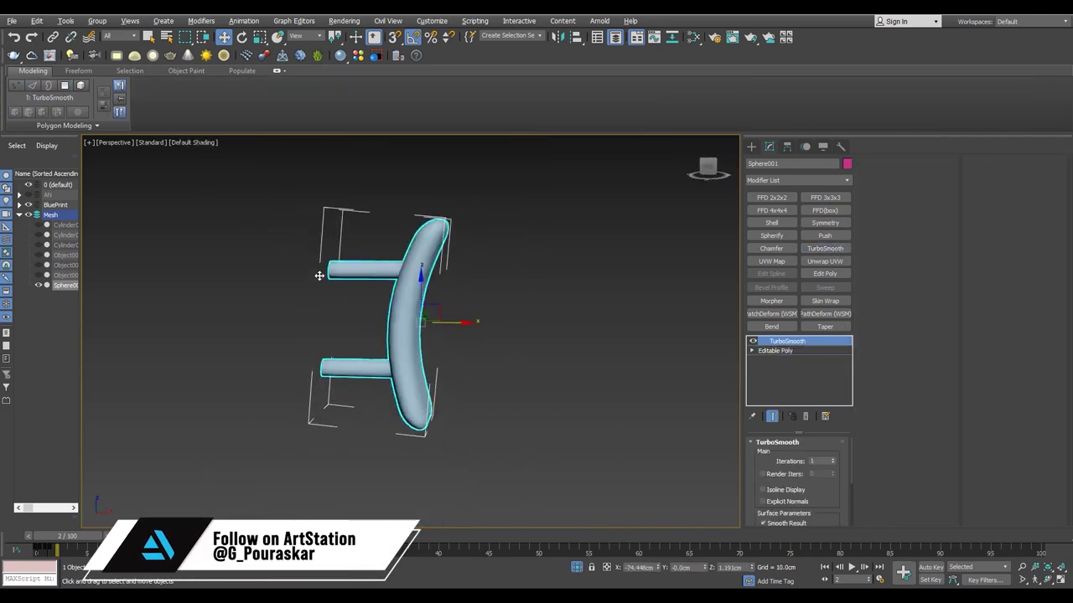
- Orbit around the smoothed trigger to inspect its two pegs inside the grip opening
{"action": "scroll", "coordinate": [549, 369], "scroll_direction": "up", "scroll_amount": 10}
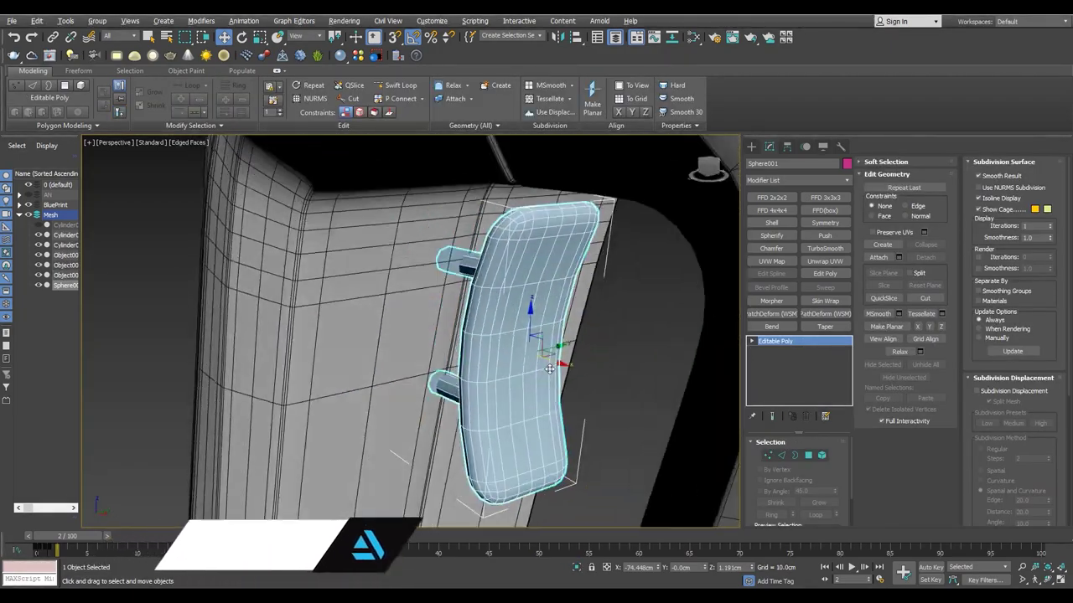
{"action": "middle_click_drag", "start_coordinate": [549, 369], "coordinate": [453, 327], "text": "alt"}
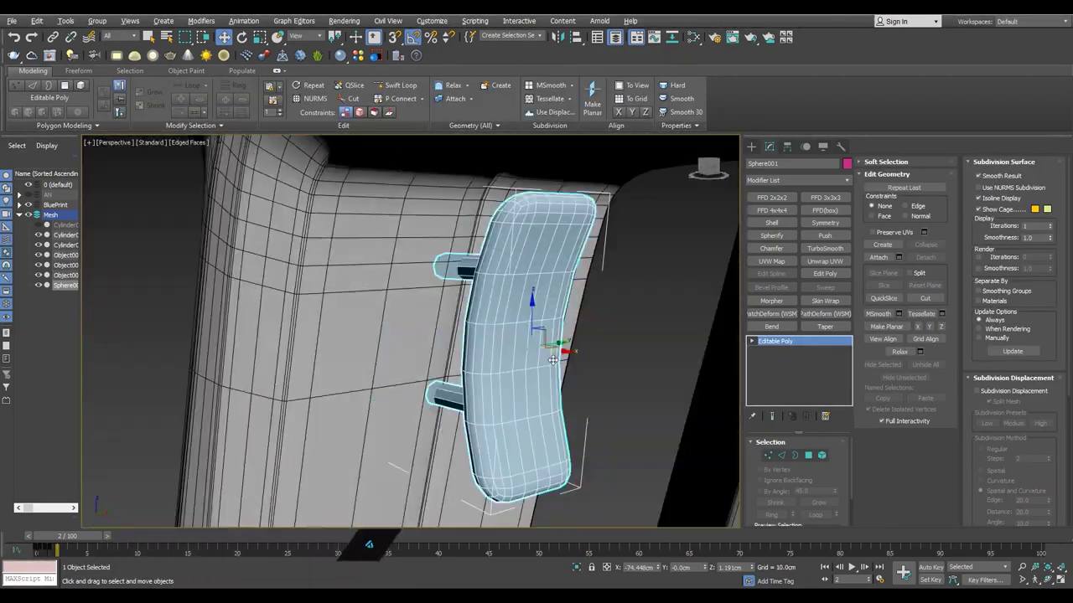
{"action": "scroll", "coordinate": [438, 283], "scroll_direction": "up", "scroll_amount": 5}
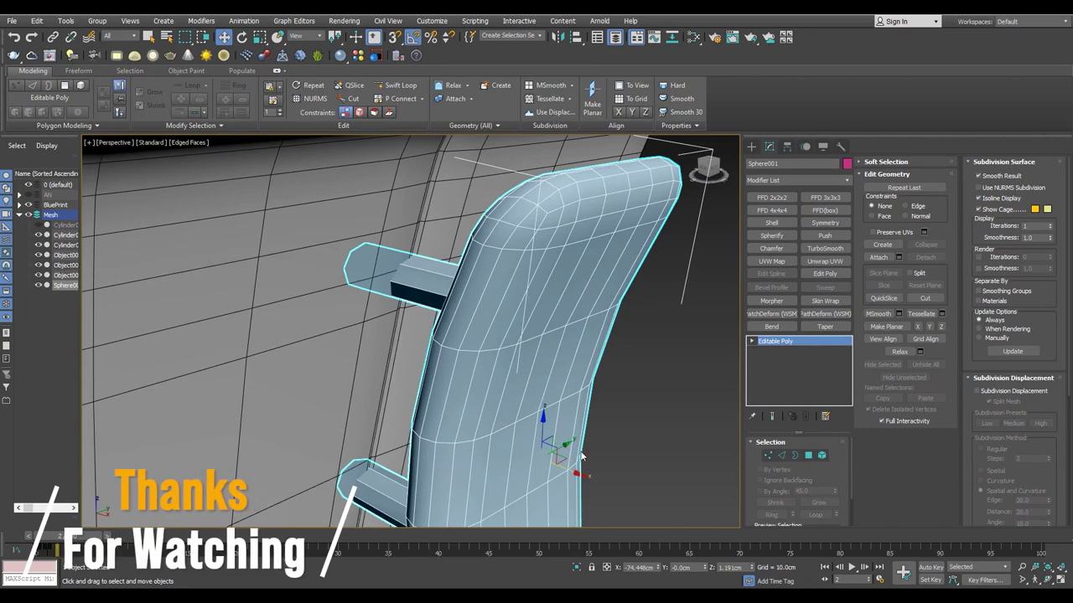